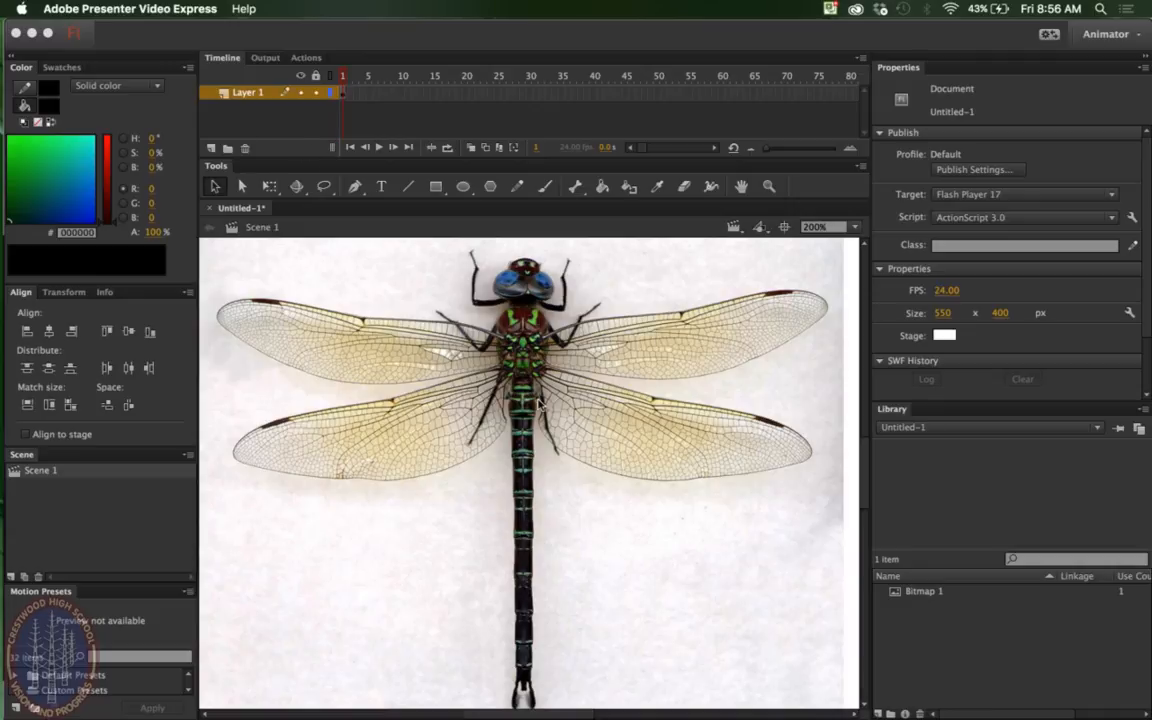
# Add a new layer above Layer 1 and rename Layer 1 as Background.
pyautogui.click(938, 594)
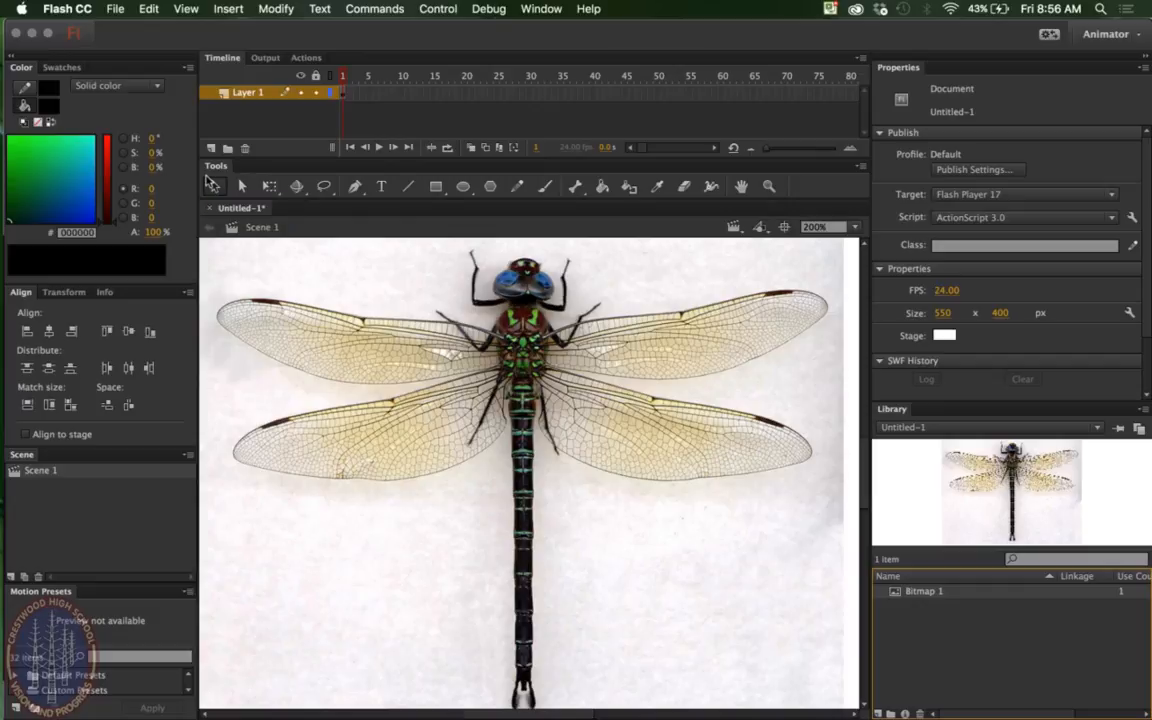
pyautogui.click(211, 148)
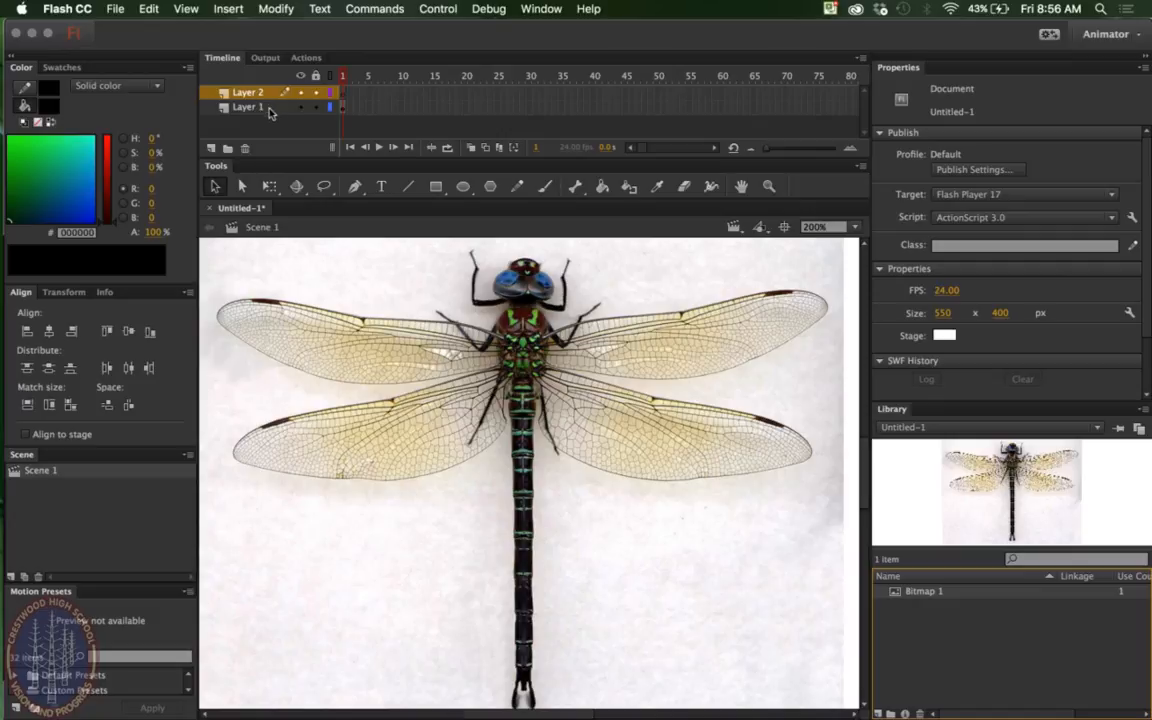
pyautogui.doubleClick(258, 106)
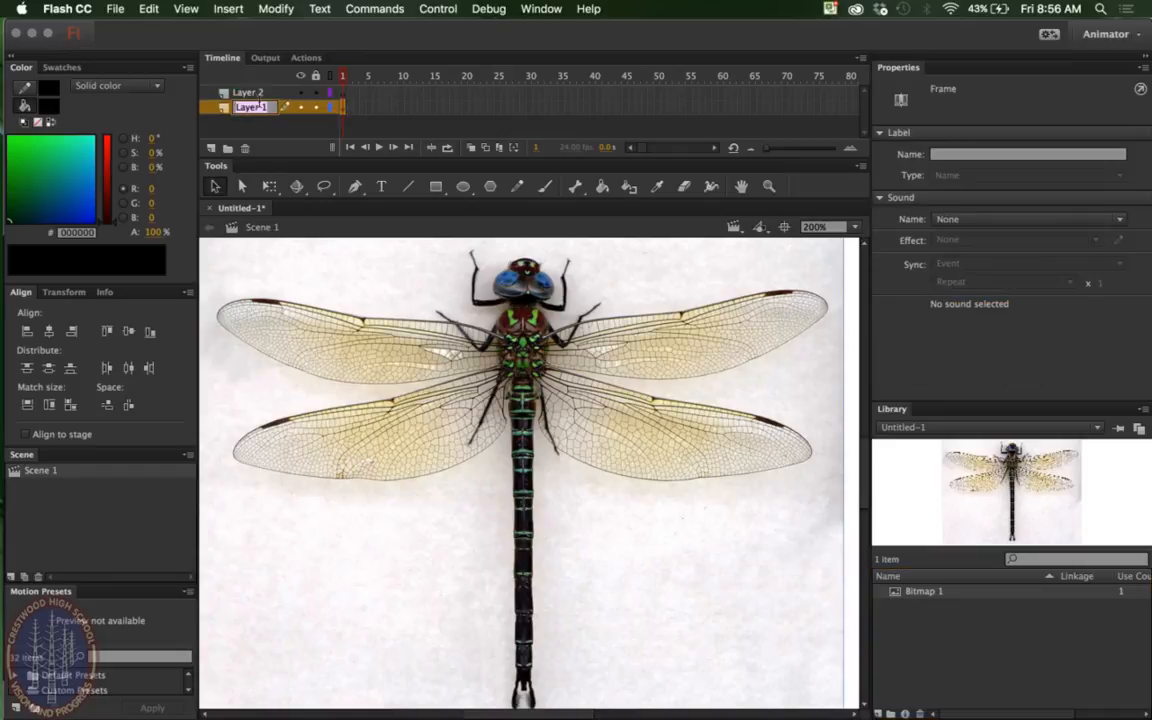
pyautogui.write('Bac')
pyautogui.write('k')
pyautogui.write('g')
pyautogui.write('round')
pyautogui.click(258, 129)
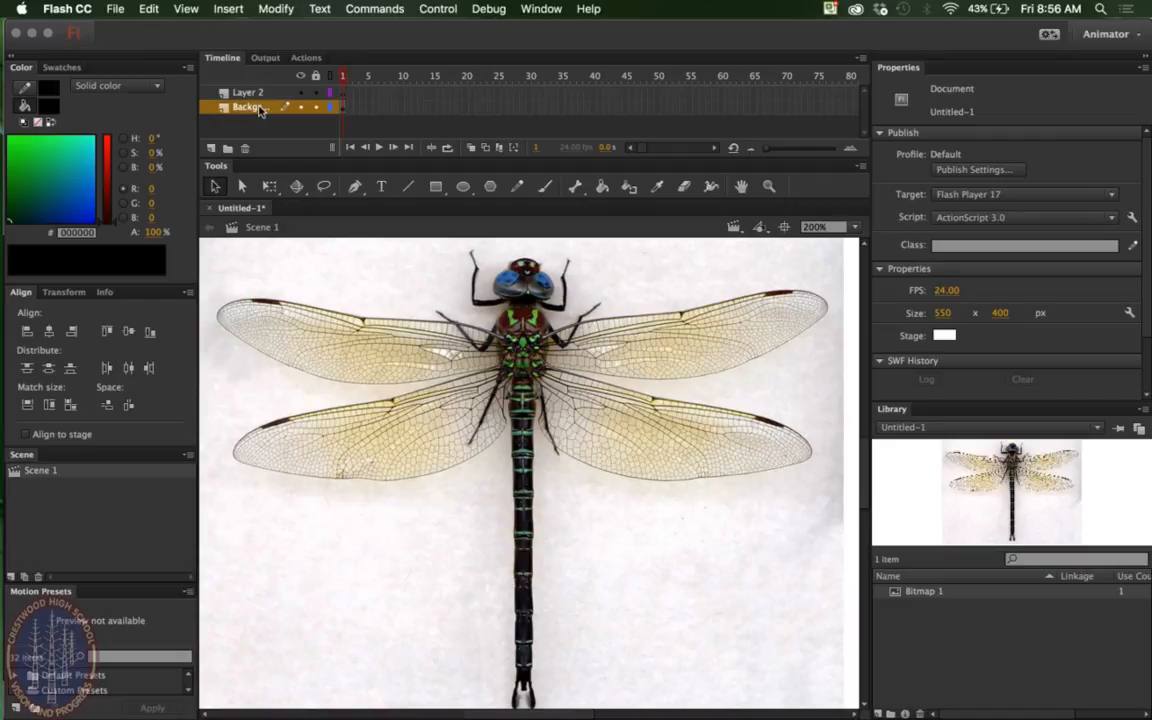
# Lock the Background layer and make Layer 2 the active layer.
pyautogui.click(314, 107)
pyautogui.click(216, 90)
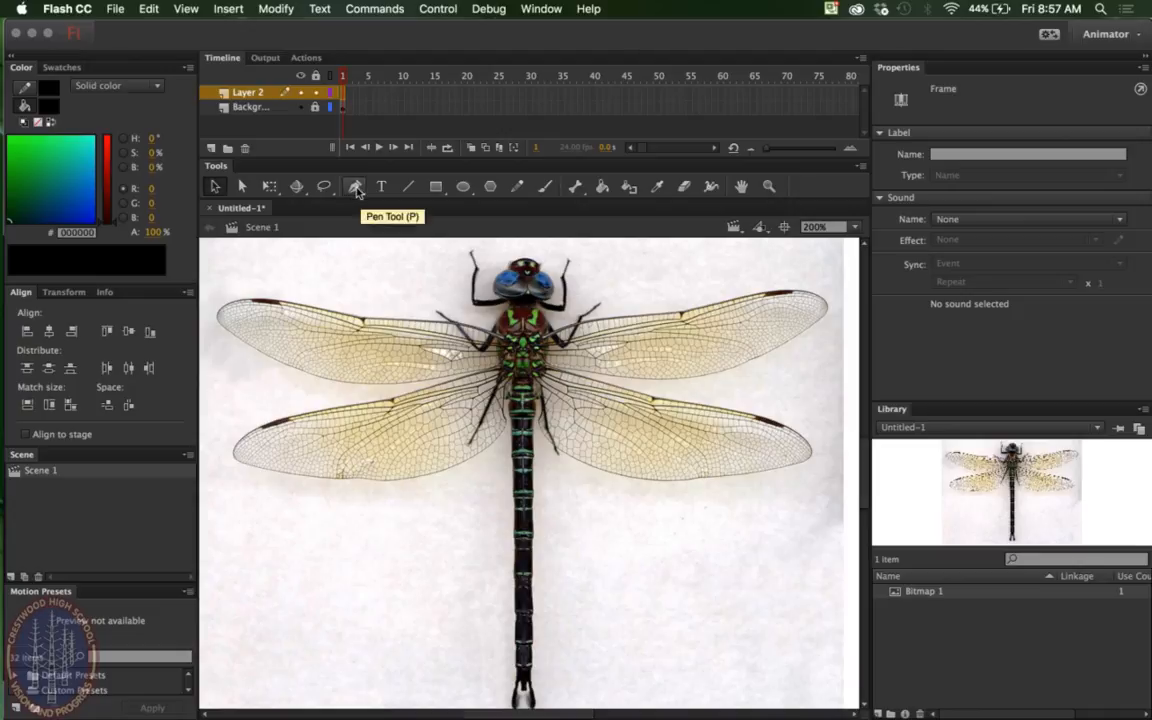
# Trace the dragonfly's upper-right wing on Layer 2 with a closed outline of straight red lines, using the Line tool.
pyautogui.click(409, 188)
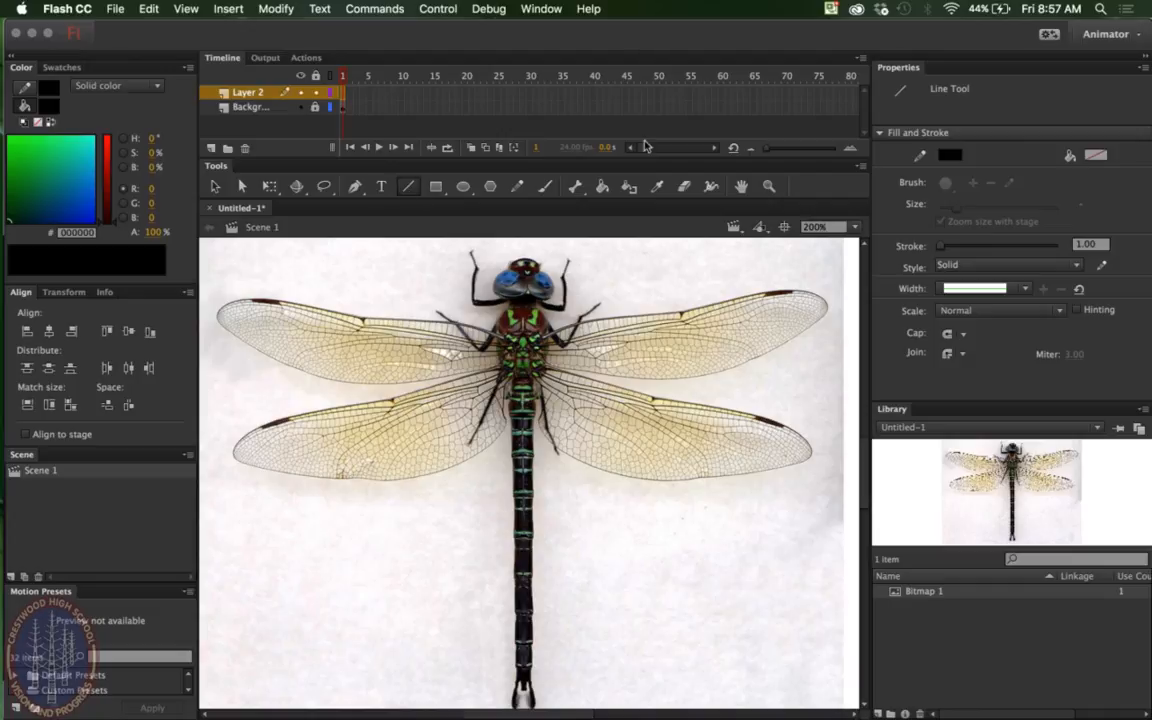
pyautogui.click(951, 155)
pyautogui.click(951, 155)
pyautogui.click(951, 155)
pyautogui.click(888, 280)
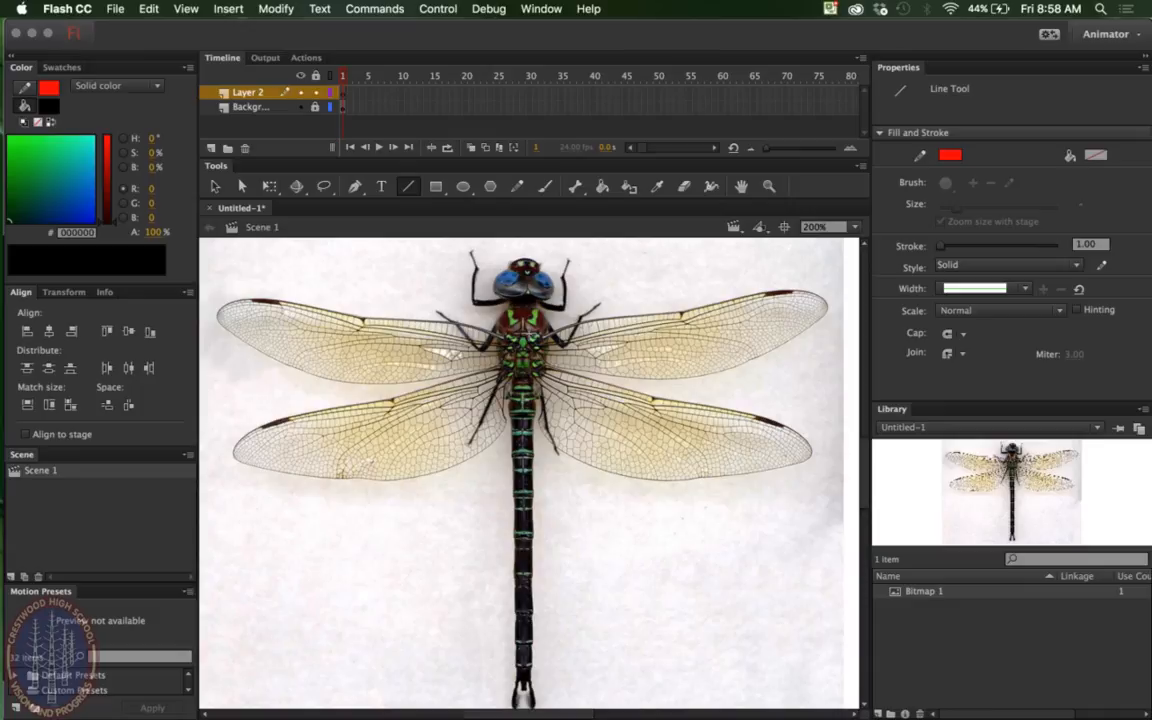
pyautogui.moveTo(539, 342)
pyautogui.mouseDown()
pyautogui.moveTo(638, 308)
pyautogui.moveTo(542, 348)
pyautogui.moveTo(621, 317)
pyautogui.mouseUp()
pyautogui.moveTo(618, 312); pyautogui.dragTo(749, 296)
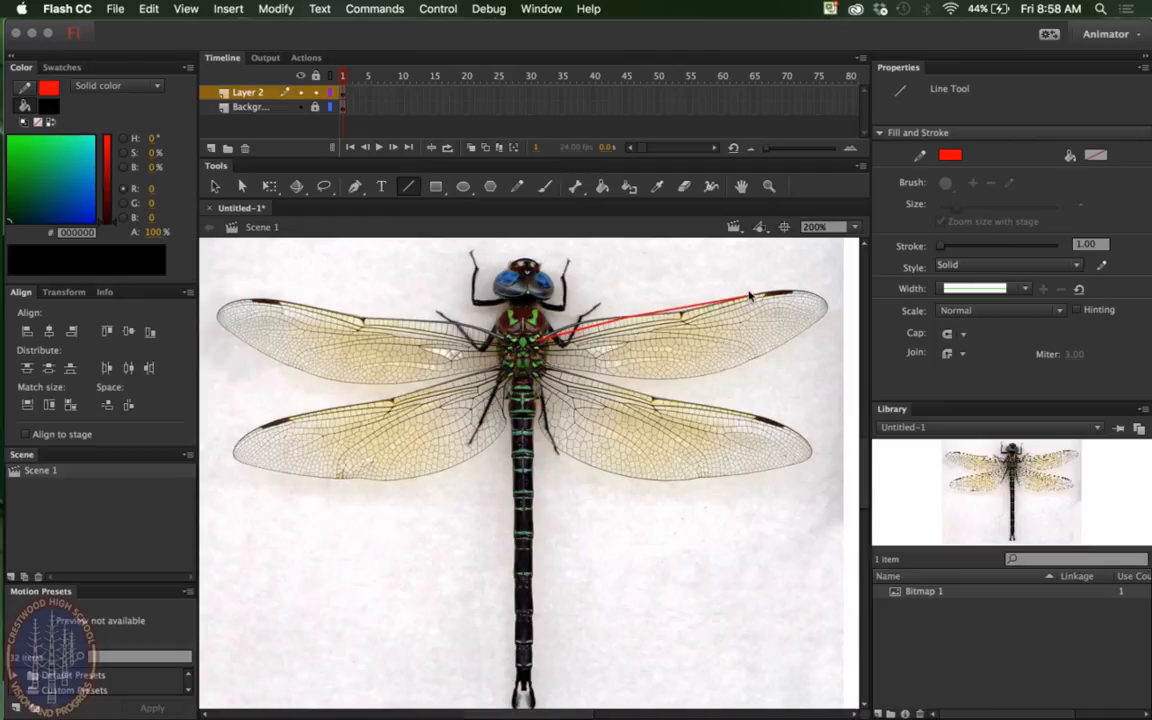
pyautogui.moveTo(748, 294); pyautogui.dragTo(818, 295)
pyautogui.moveTo(818, 297); pyautogui.dragTo(820, 318)
pyautogui.moveTo(819, 317); pyautogui.dragTo(597, 372)
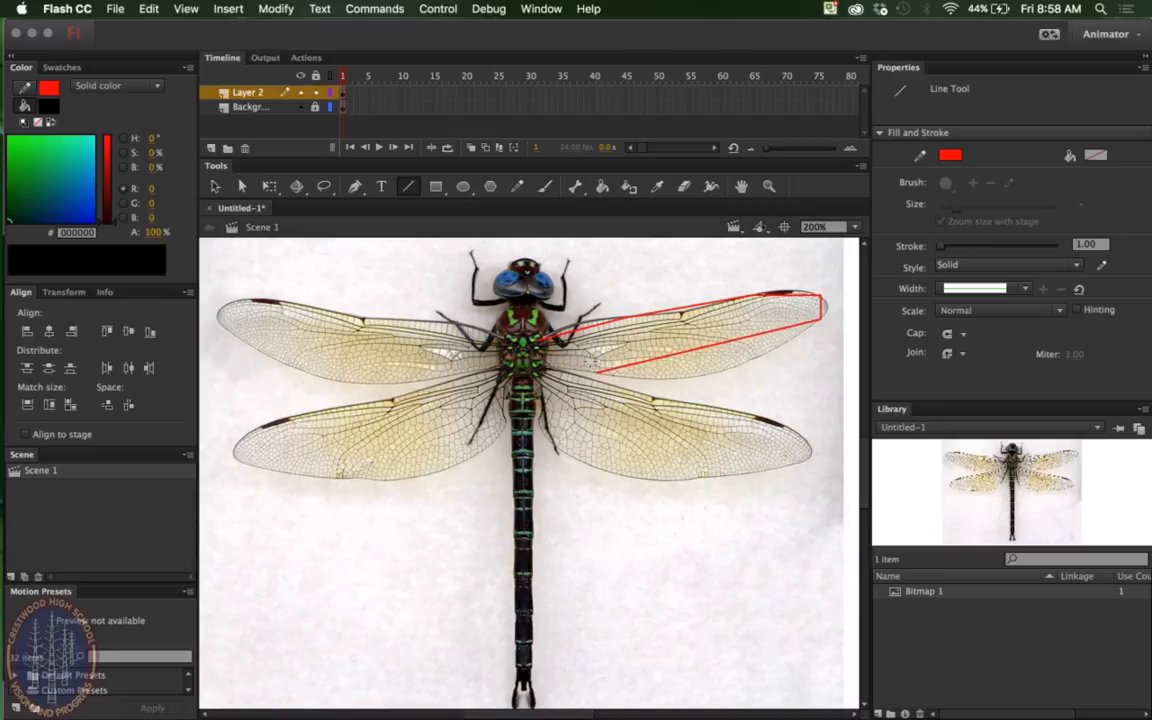
pyautogui.moveTo(591, 372); pyautogui.dragTo(542, 358)
# Fill the wing outline with light cyan #99FFFF at 77% alpha, using the Paint Bucket tool.
pyautogui.click(603, 188)
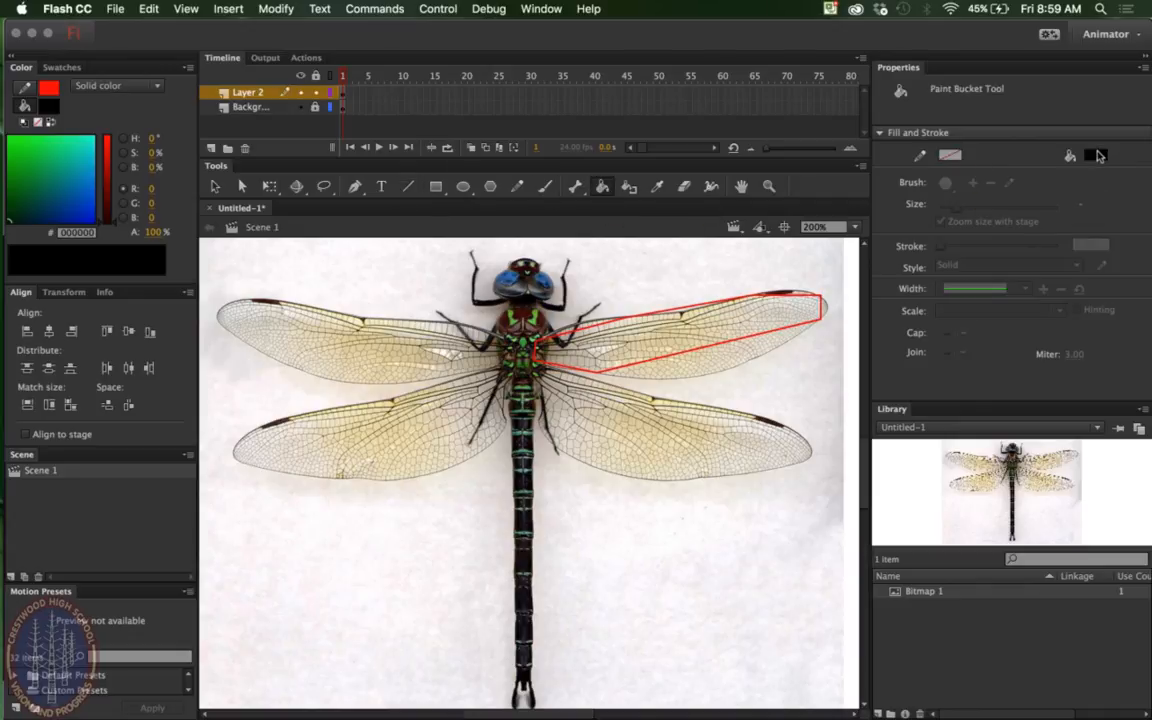
pyautogui.click(1099, 155)
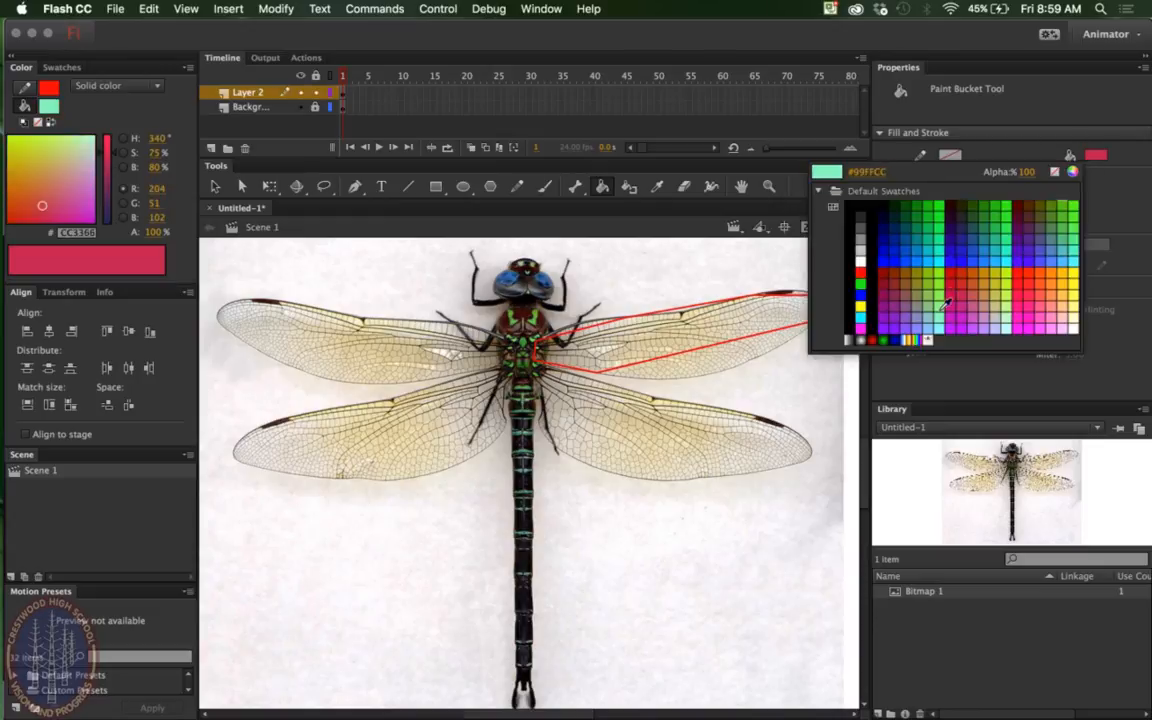
pyautogui.click(946, 304)
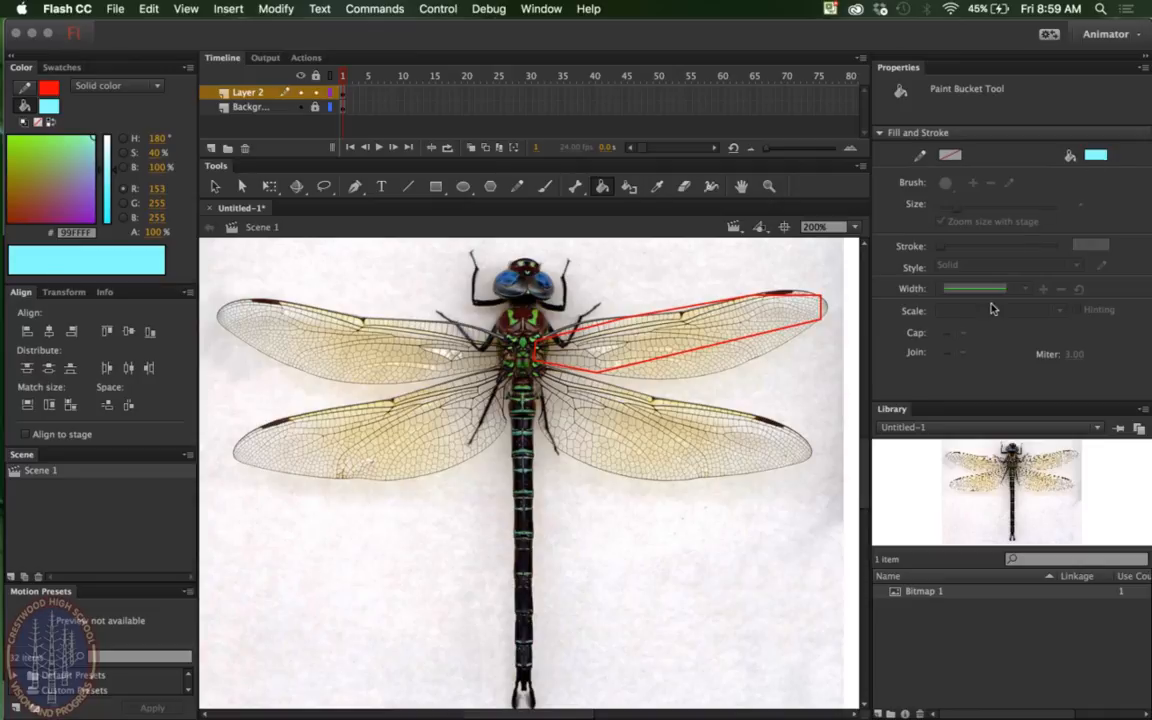
pyautogui.click(1100, 156)
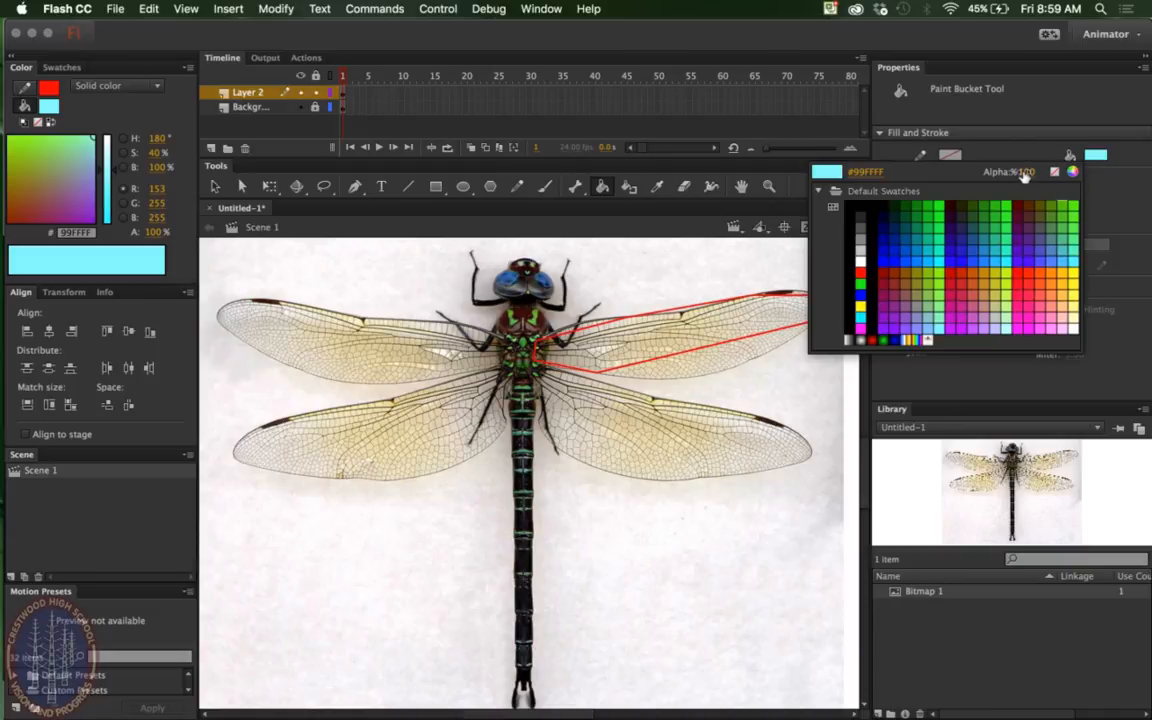
pyautogui.moveTo(1024, 175); pyautogui.dragTo(1006, 170)
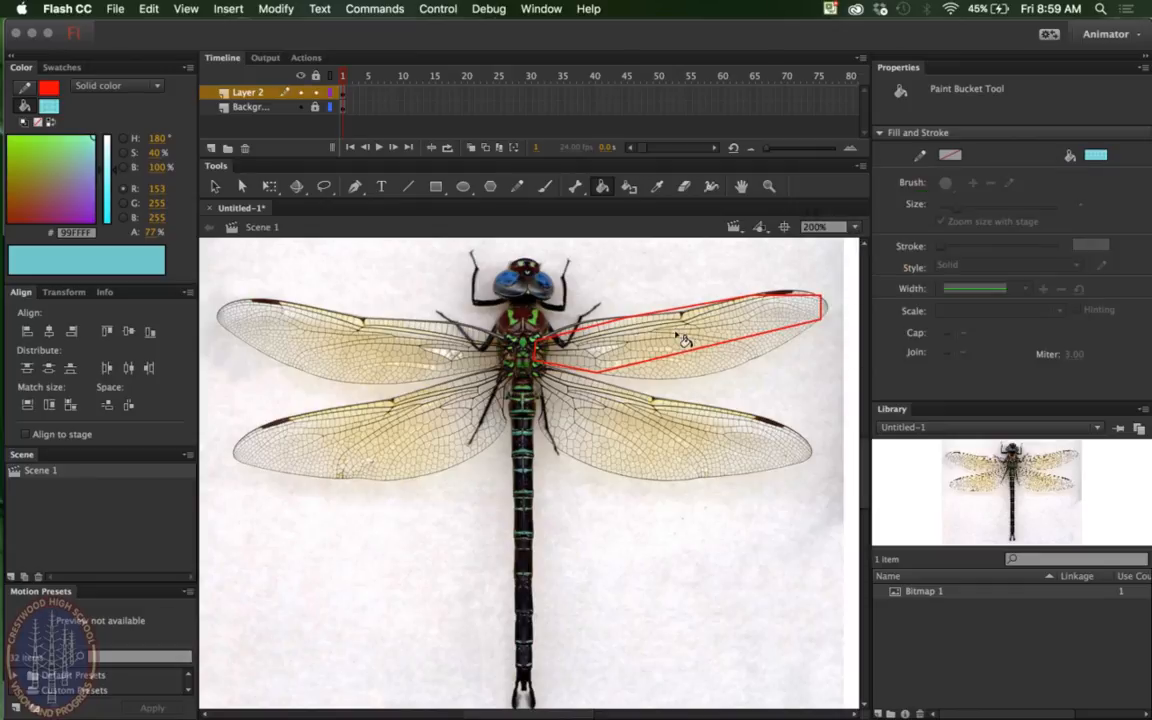
pyautogui.click(611, 347)
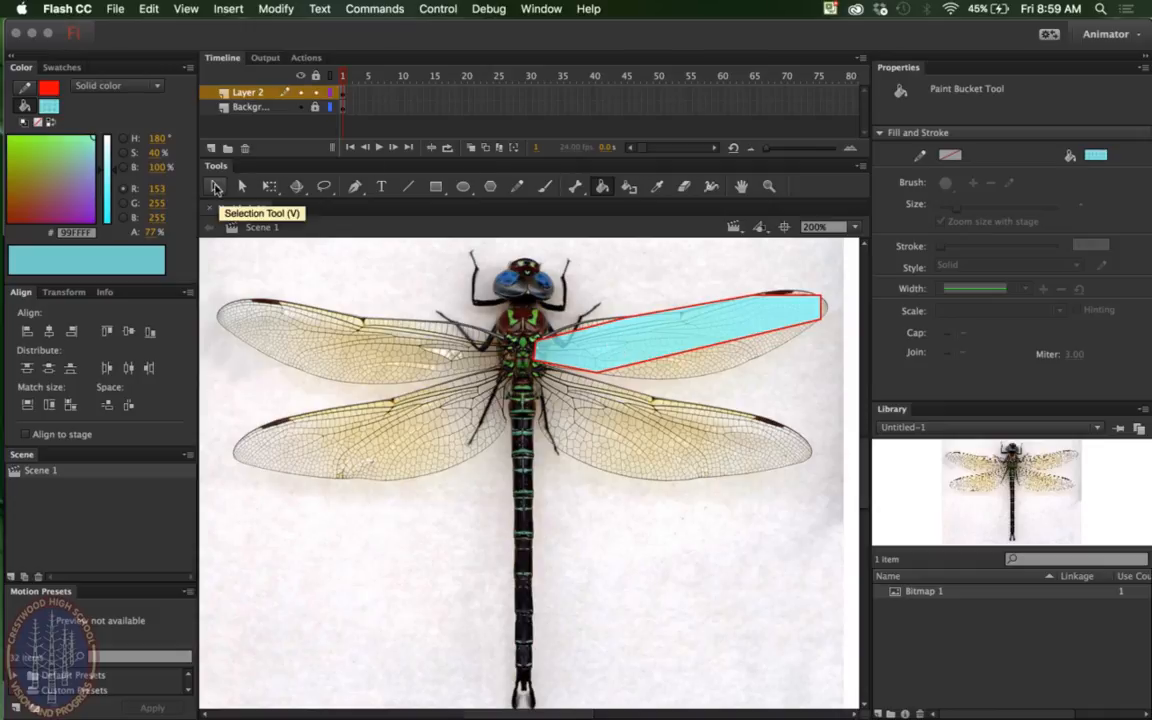
# Bend the straight edges of the outline into curves that follow the photographed wing, and display the outline's anchor points.
pyautogui.click(215, 188)
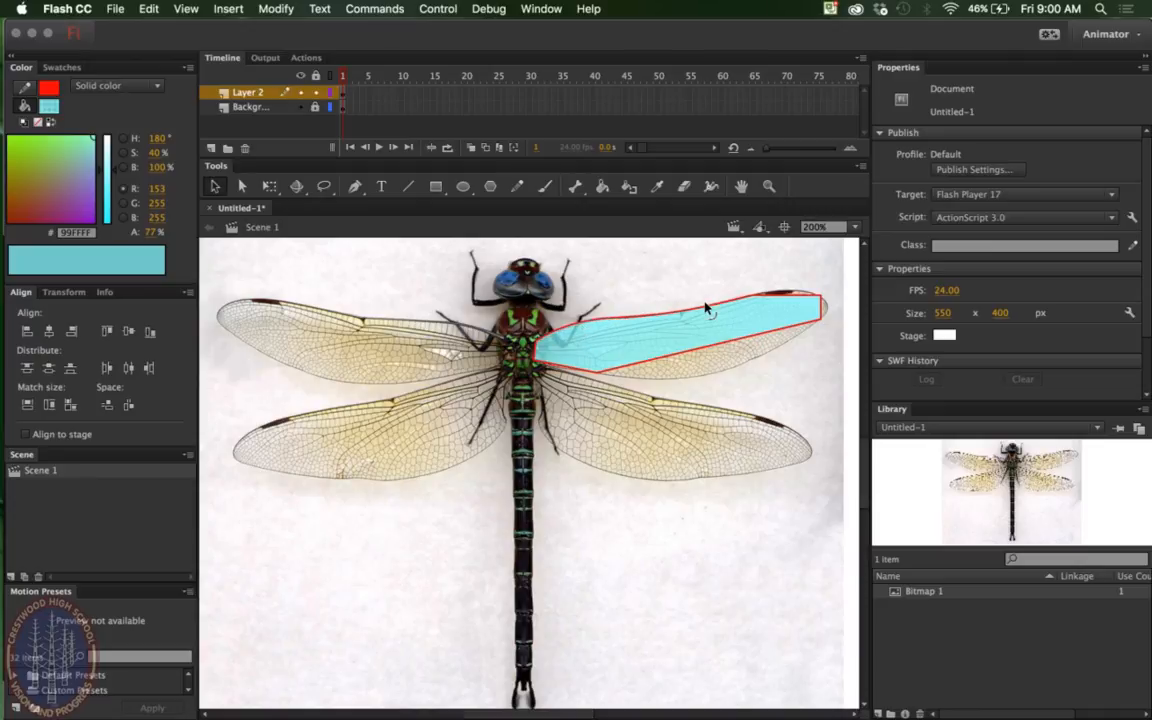
pyautogui.moveTo(697, 305); pyautogui.dragTo(696, 310)
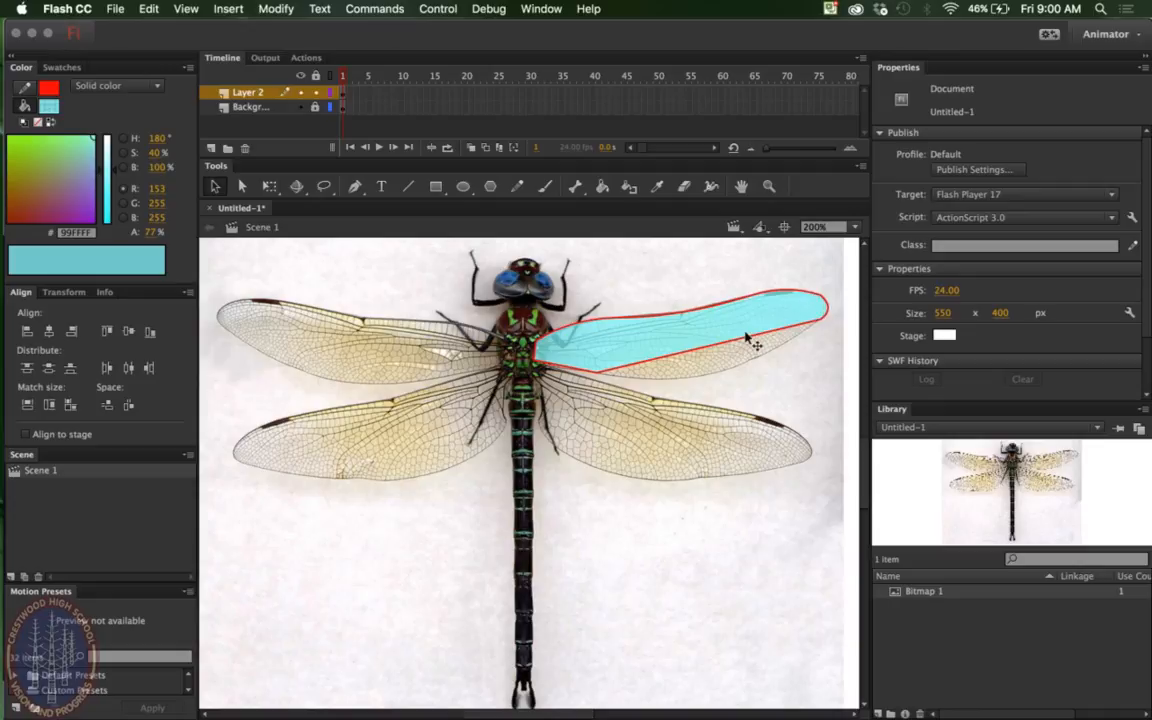
pyautogui.moveTo(746, 337); pyautogui.dragTo(622, 378)
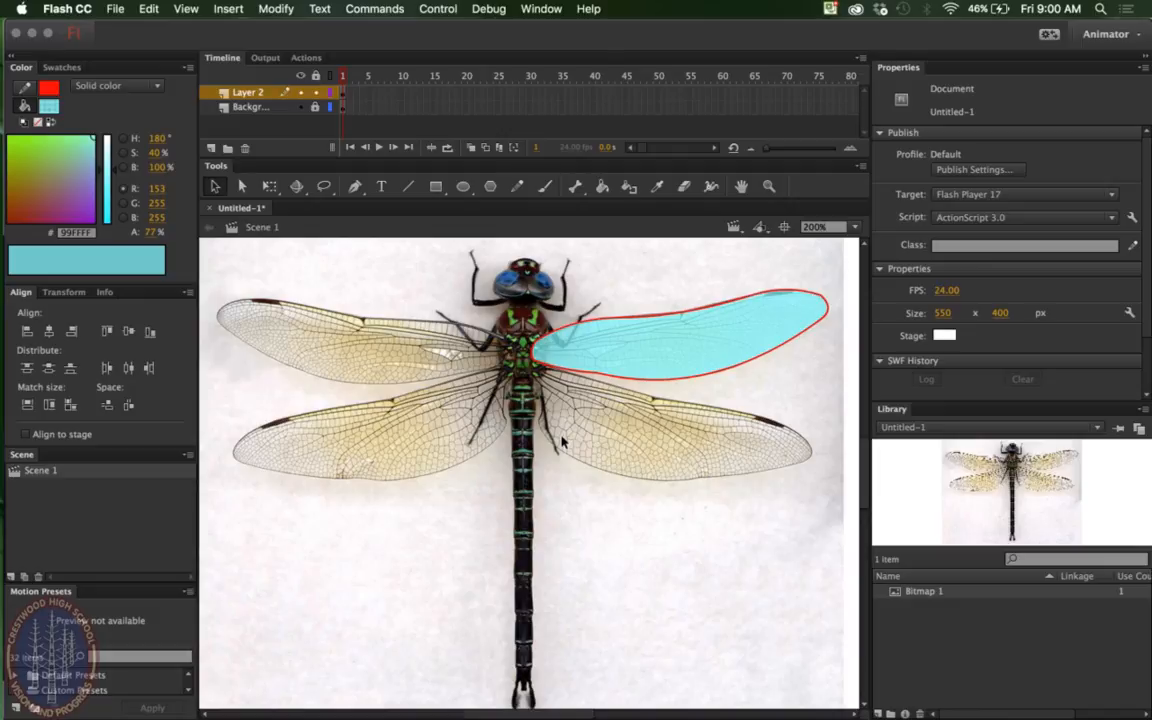
pyautogui.click(240, 186)
pyautogui.click(680, 316)
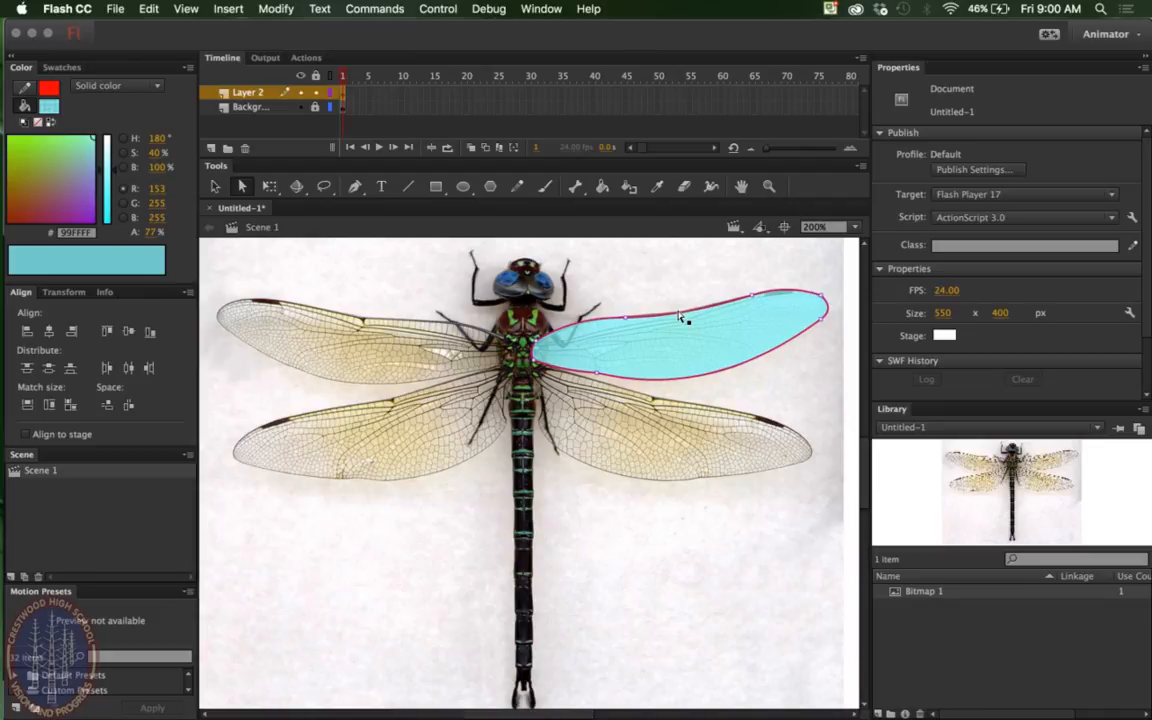
# Delete the red outline around the wing, keeping only the cyan fill.
pyautogui.click(214, 186)
pyautogui.click(692, 313)
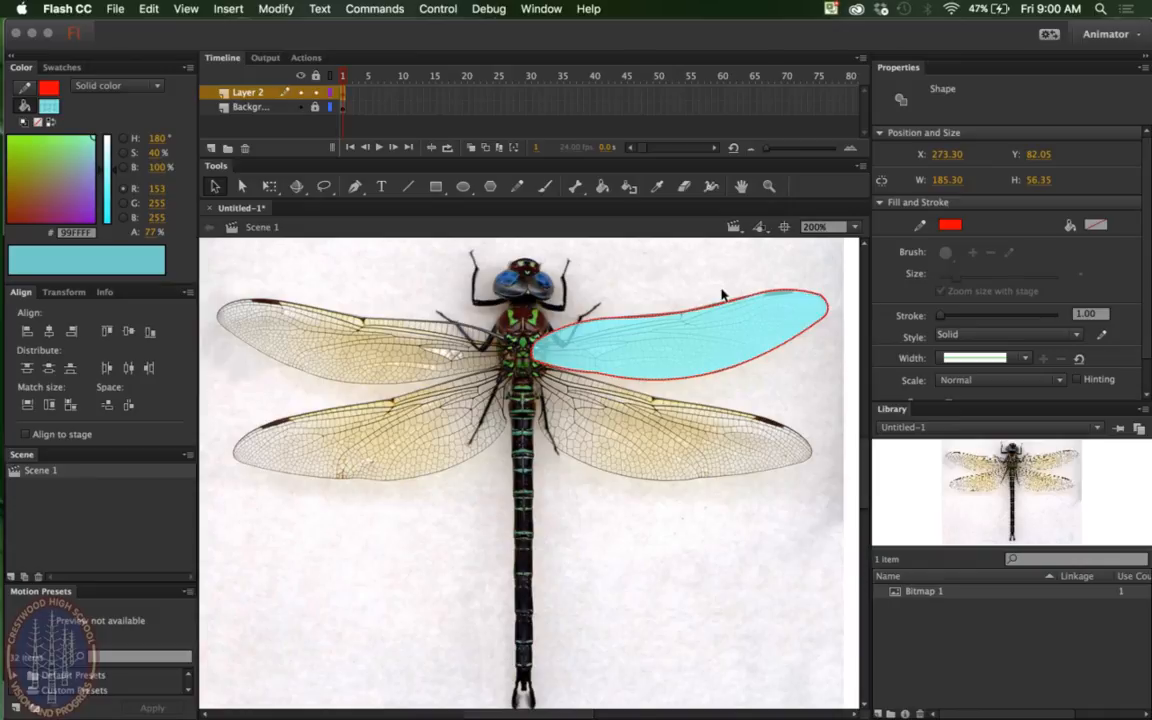
pyautogui.scroll(2, 722, 295)
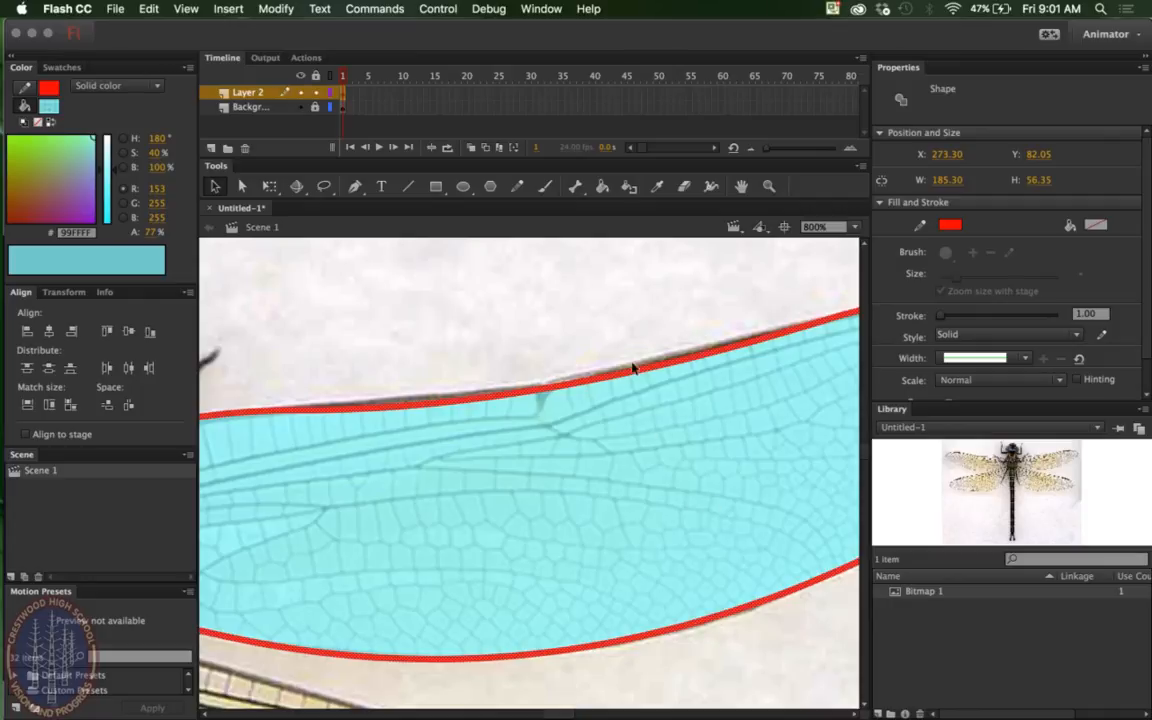
pyautogui.press('Delete')
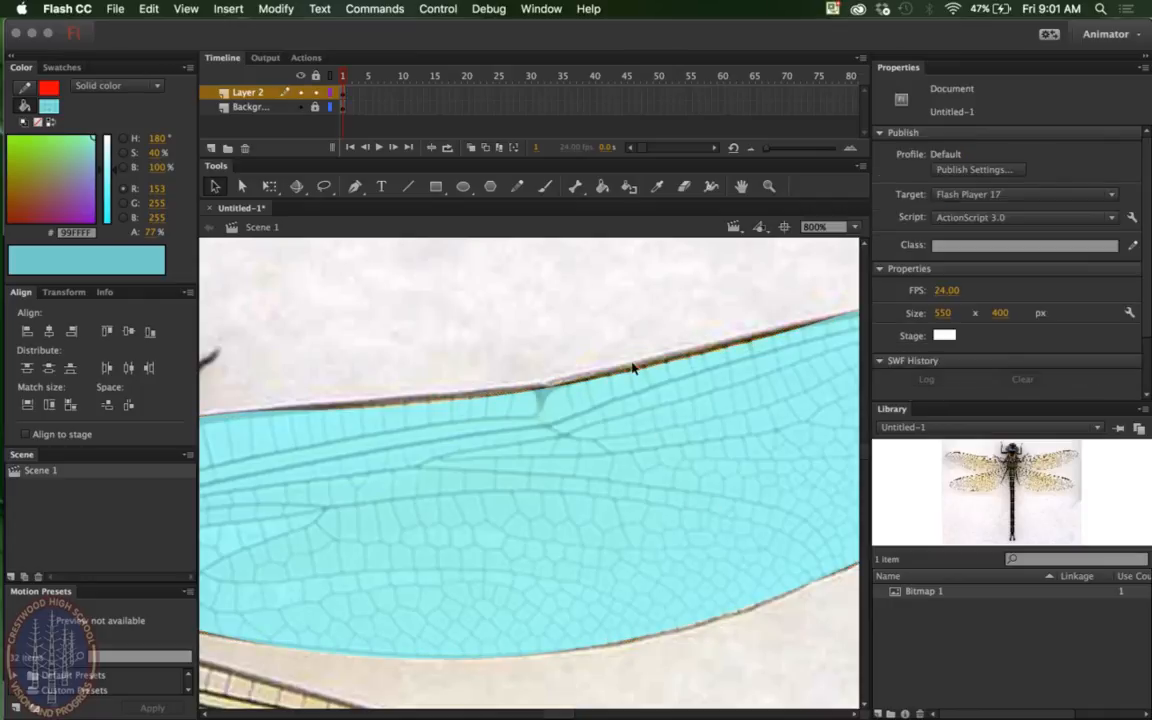
pyautogui.press('super+minus')
pyautogui.press('super+minus')
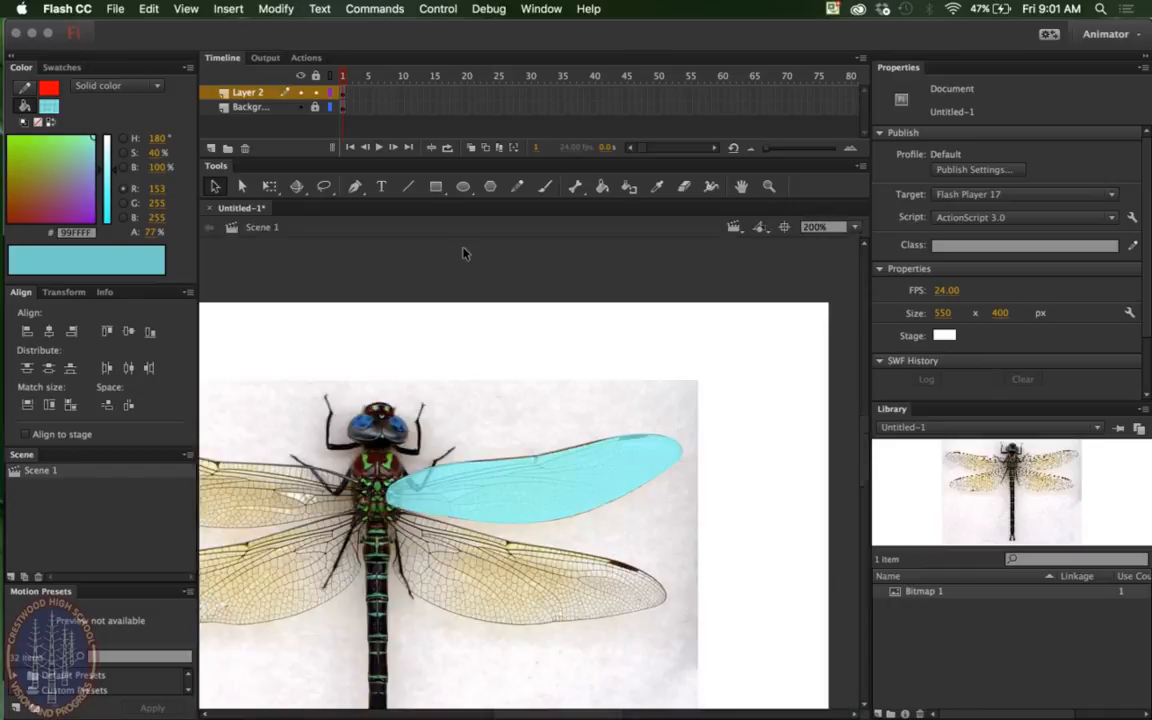
# Hide the Background layer and convert the cyan wing shape into a Graphic symbol named Symbol 1.
pyautogui.click(300, 107)
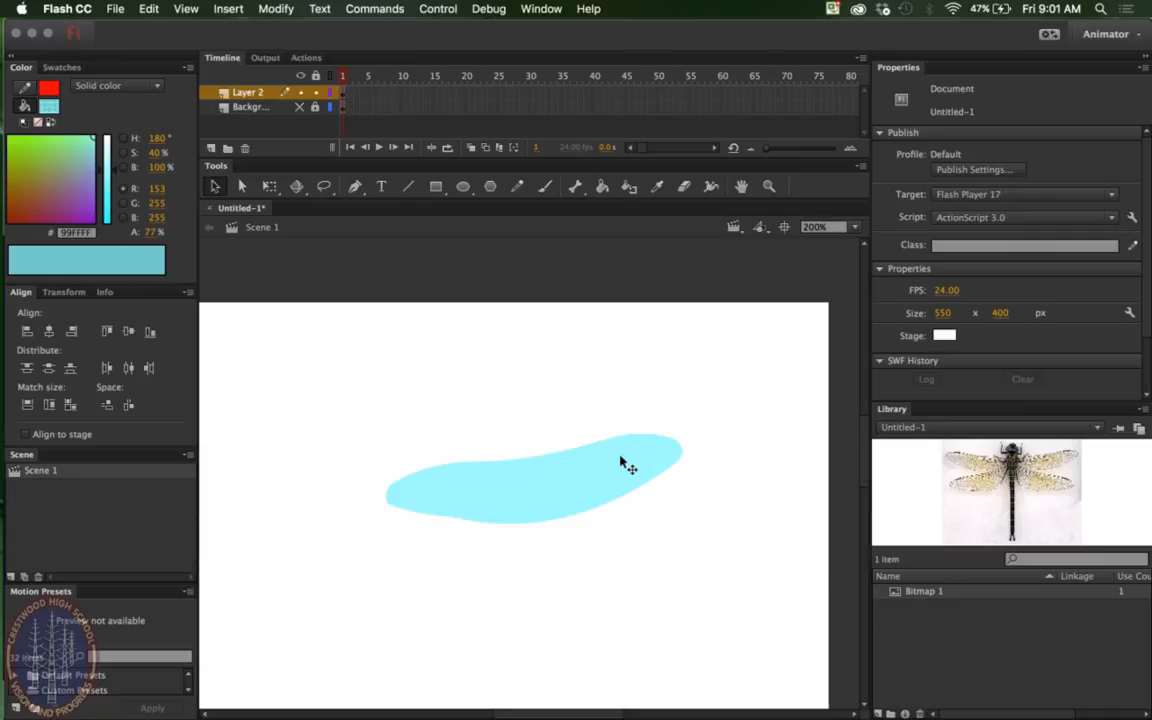
pyautogui.click(559, 478)
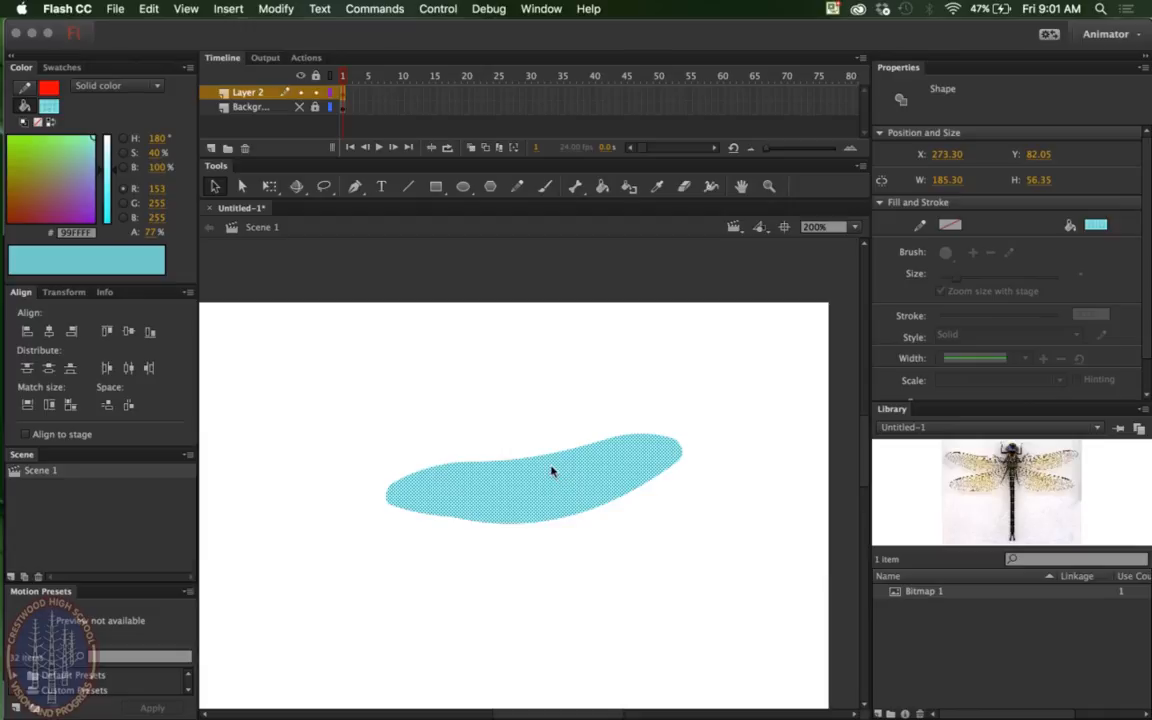
pyautogui.rightClick(551, 470)
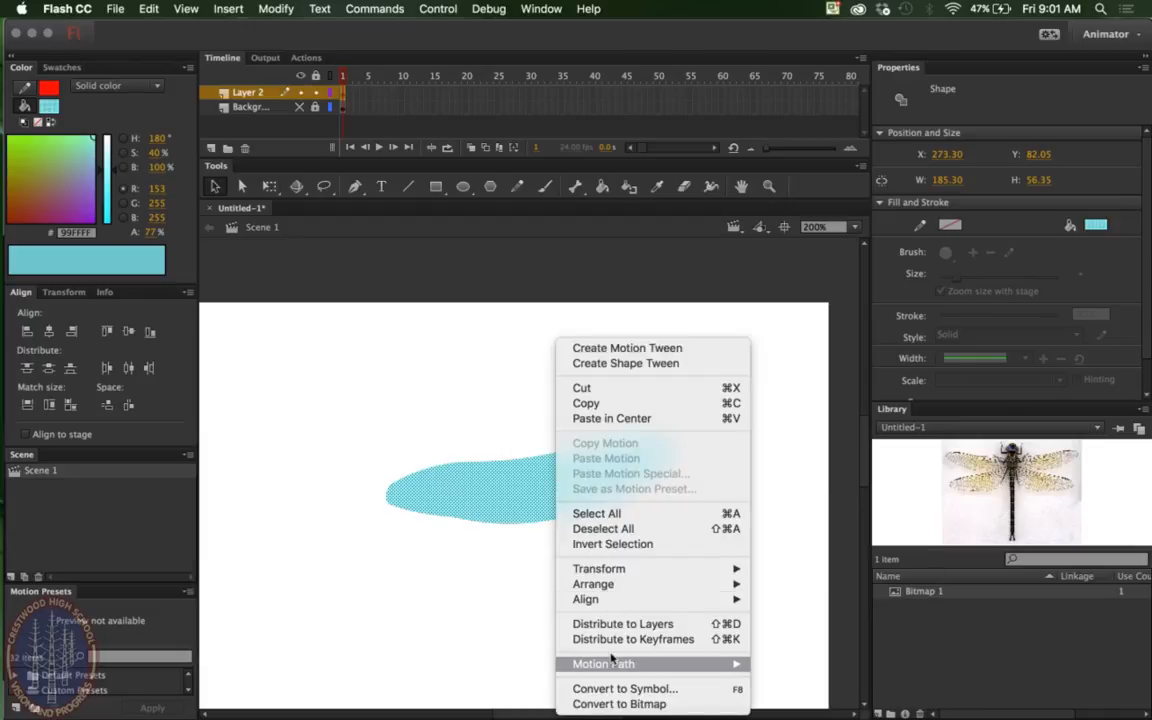
pyautogui.click(613, 692)
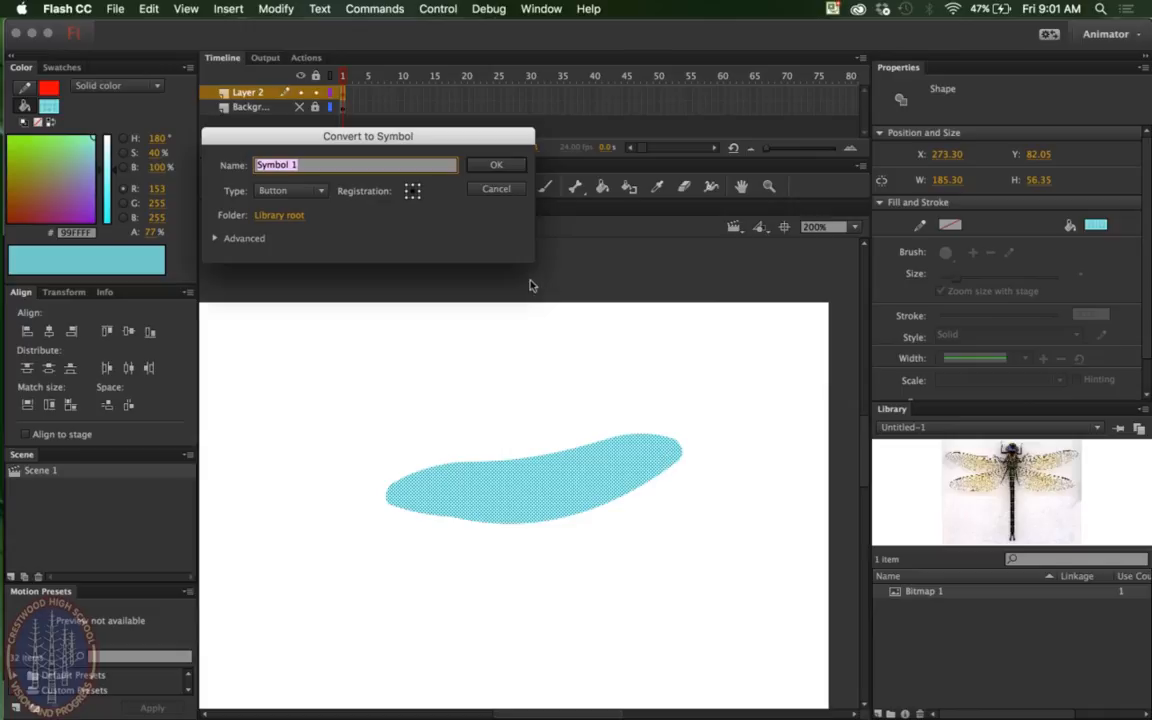
pyautogui.click(323, 190)
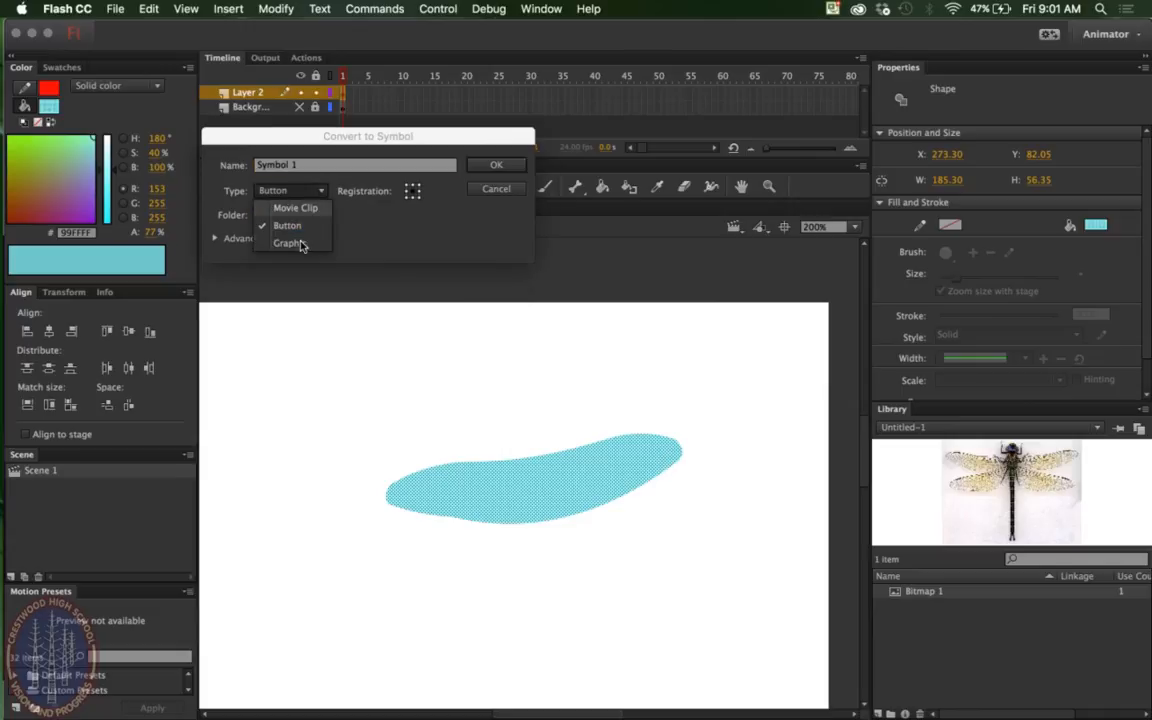
pyautogui.click(272, 218)
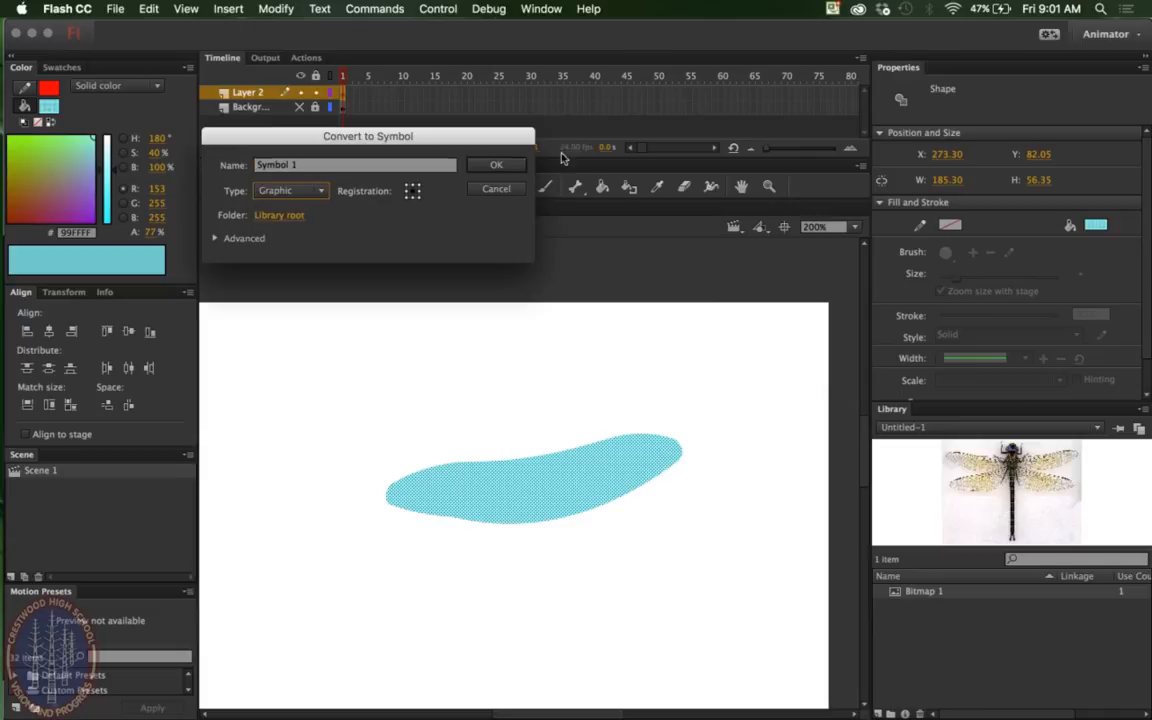
pyautogui.click(496, 163)
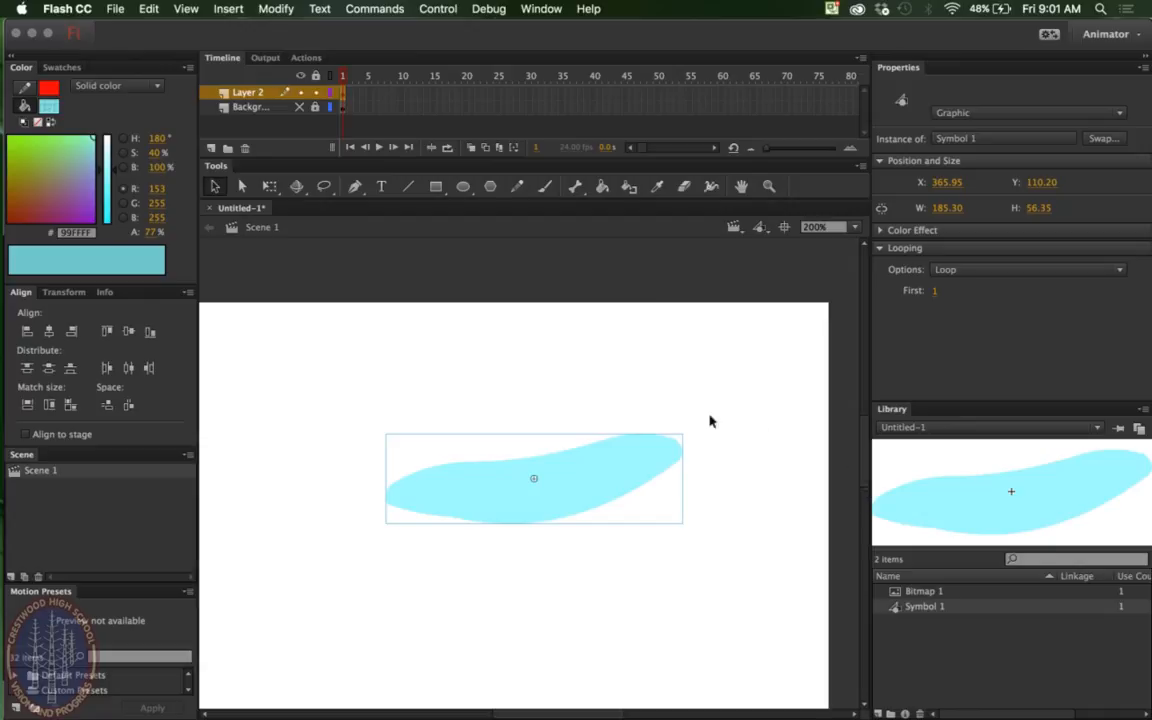
# Show the Background layer again and select the wing symbol on the stage.
pyautogui.click(299, 107)
pyautogui.click(381, 352)
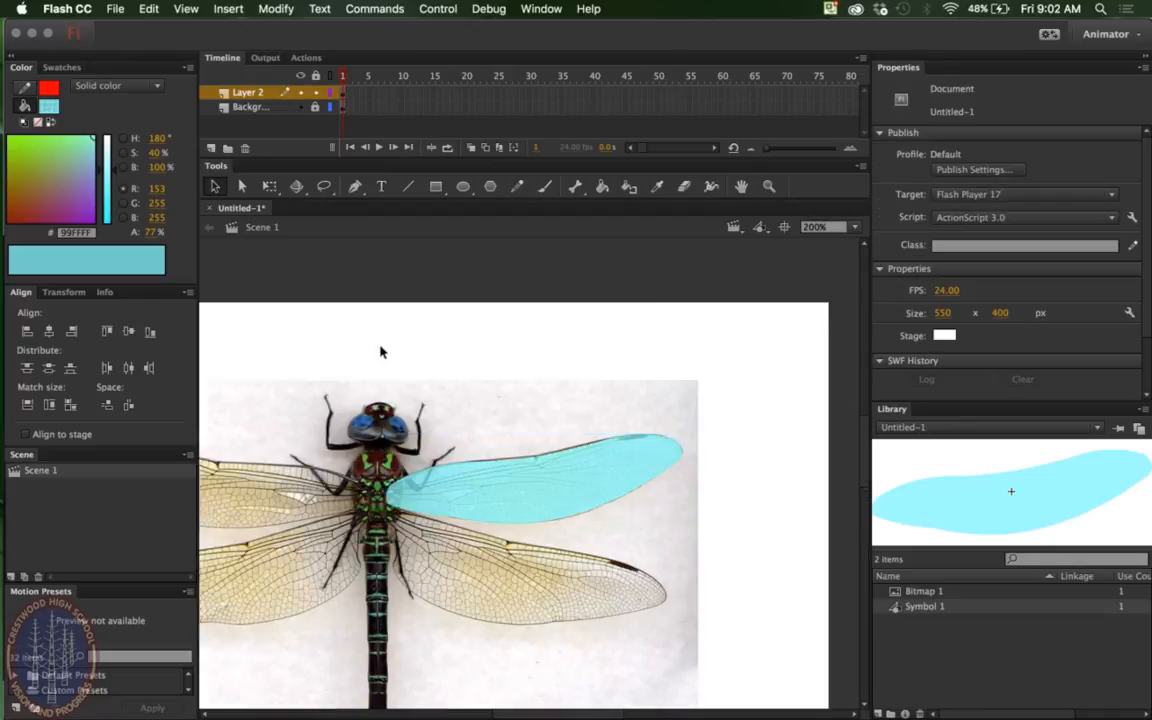
pyautogui.press('super+1')
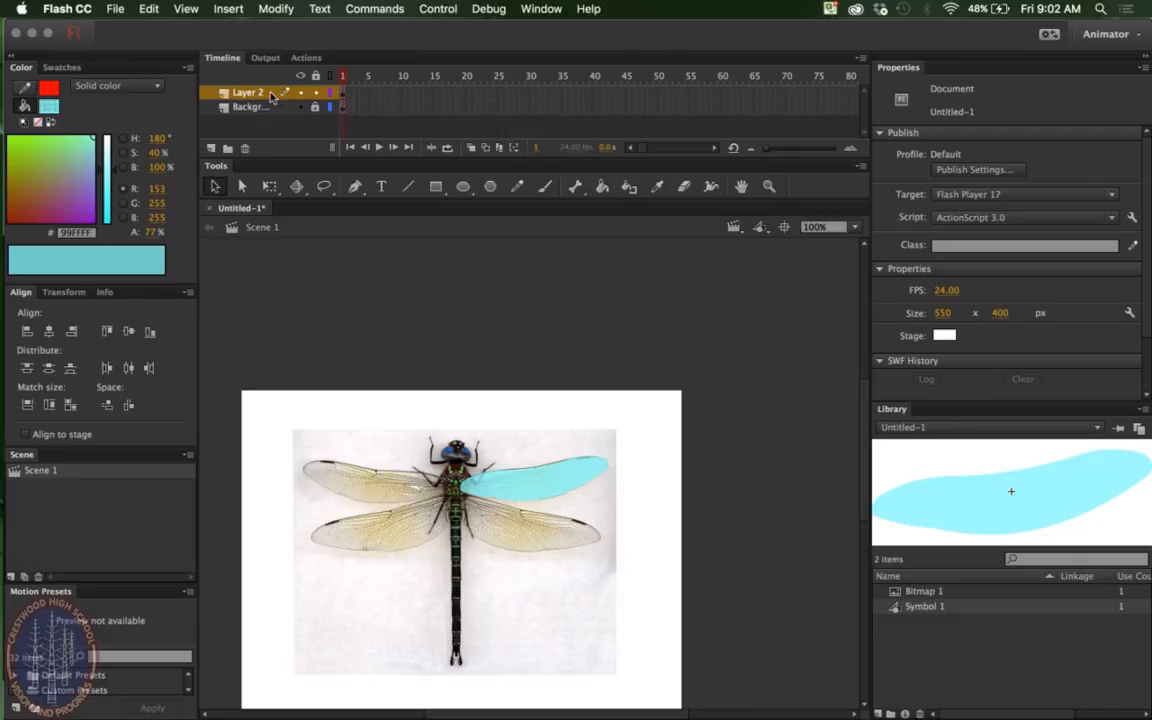
pyautogui.click(552, 483)
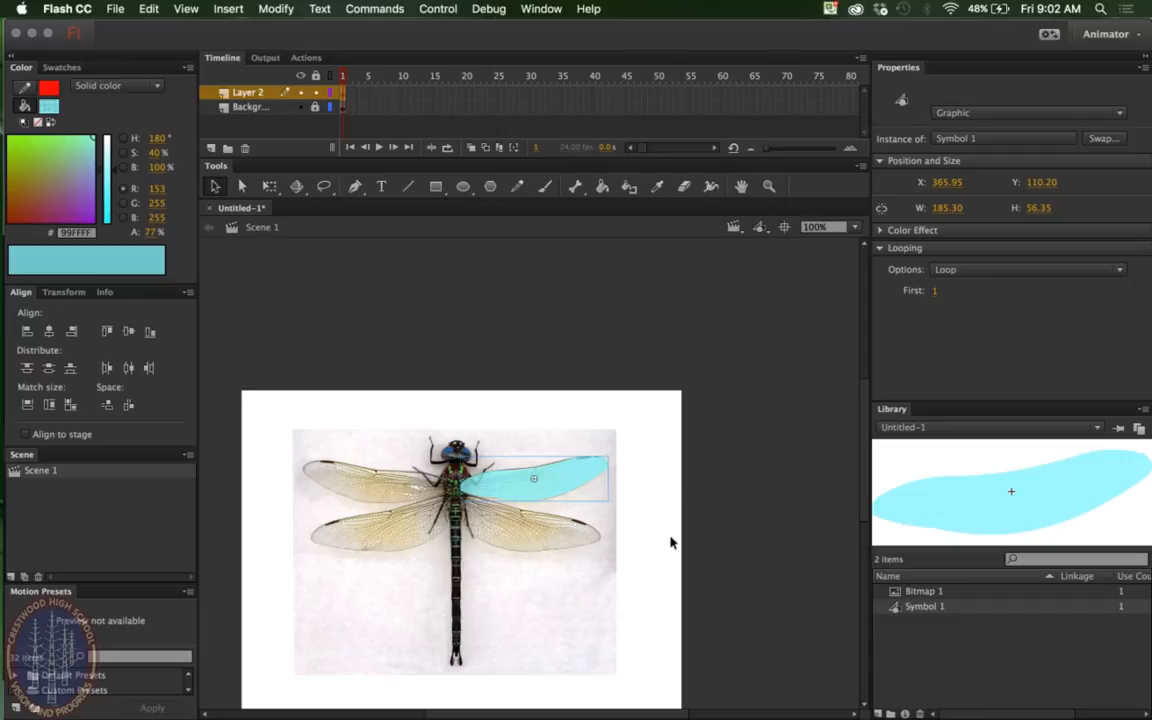
# Duplicate Symbol 1 in the library as a Graphic symbol named Wing left top.
pyautogui.rightClick(925, 607)
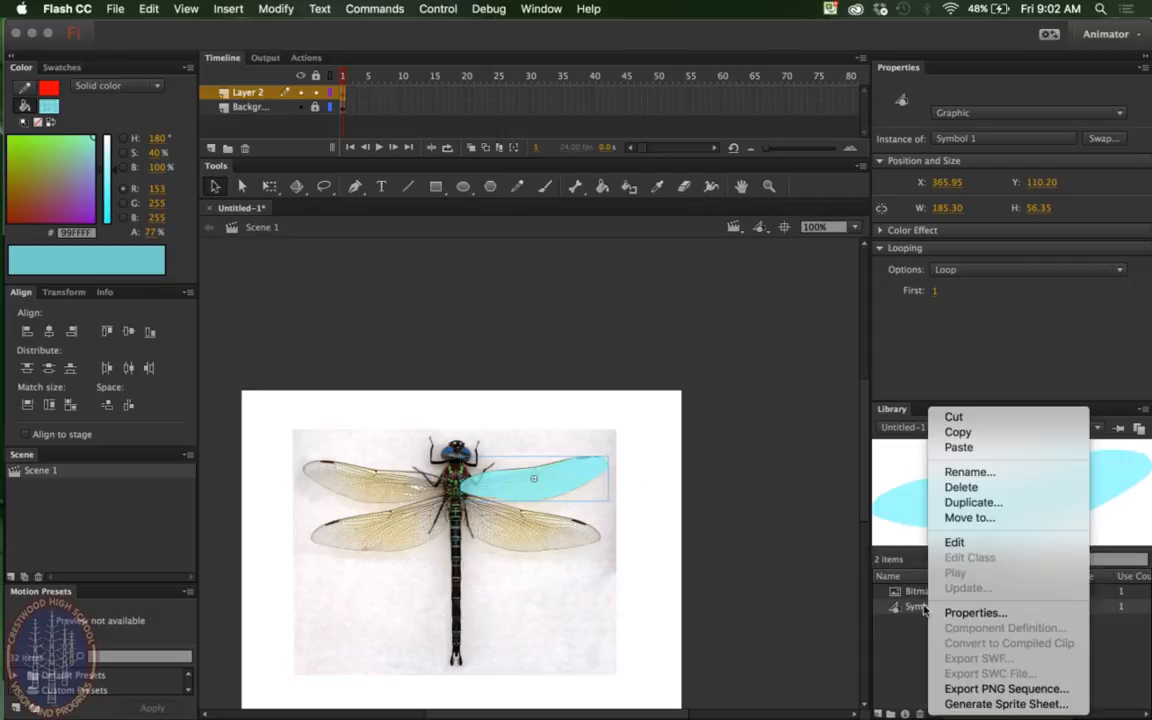
pyautogui.click(967, 503)
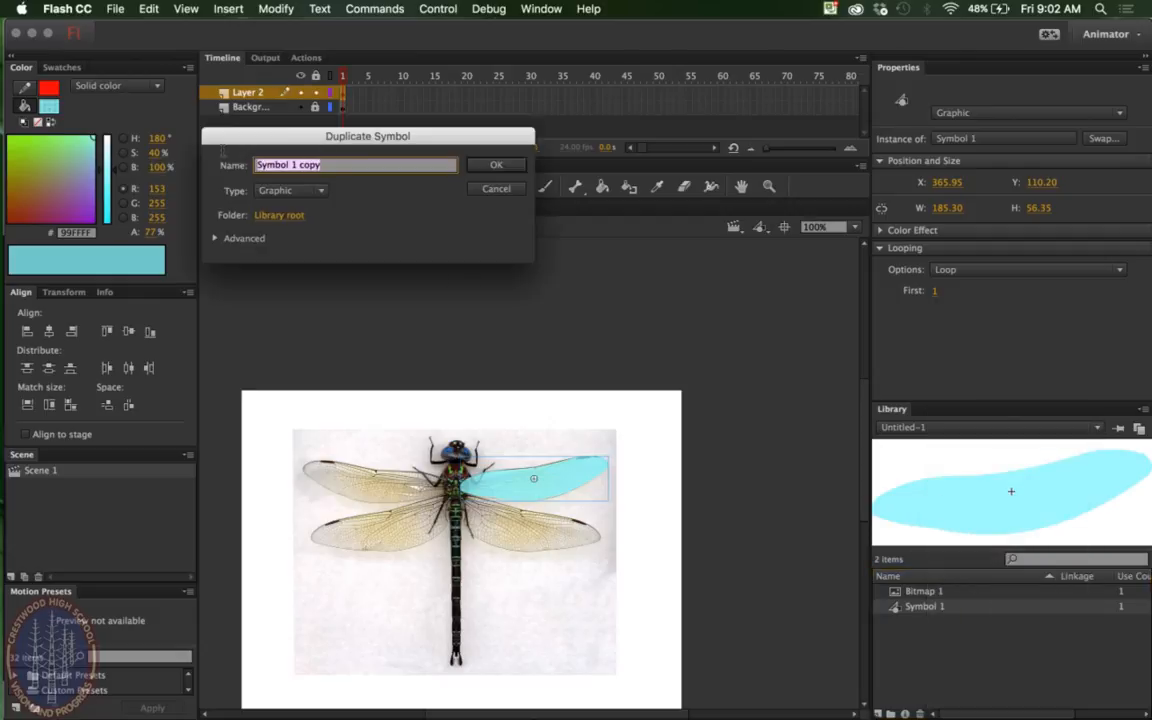
pyautogui.write('in')
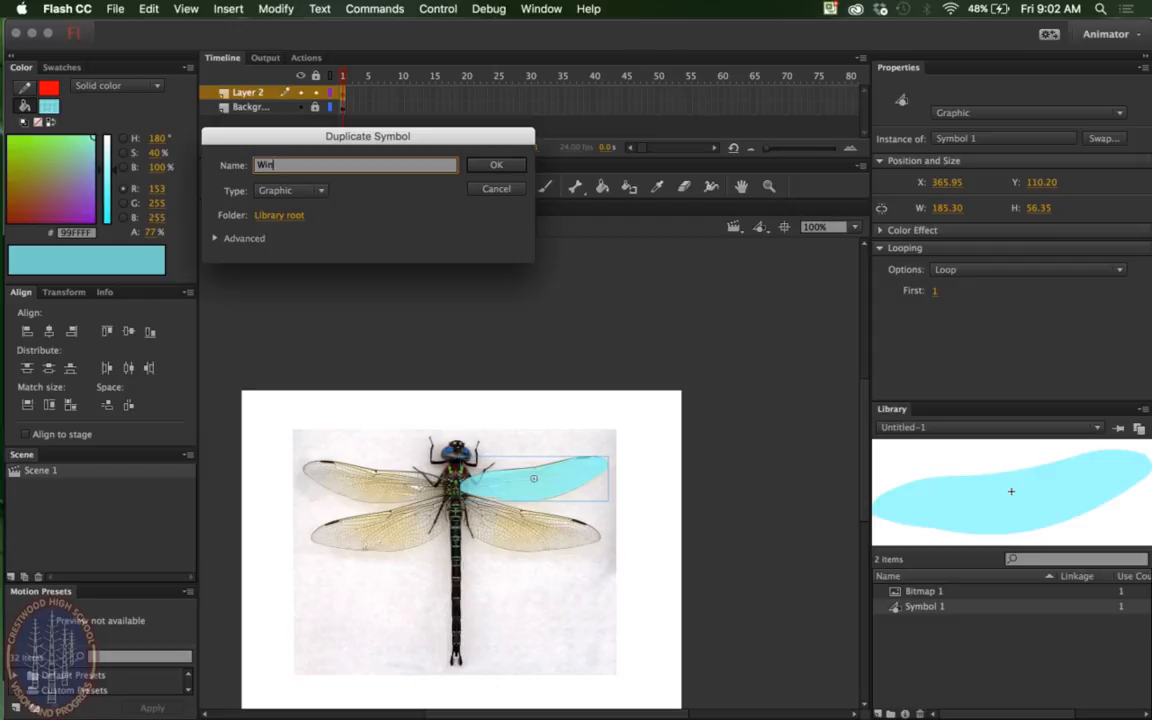
pyautogui.write('g left top')
pyautogui.click(492, 164)
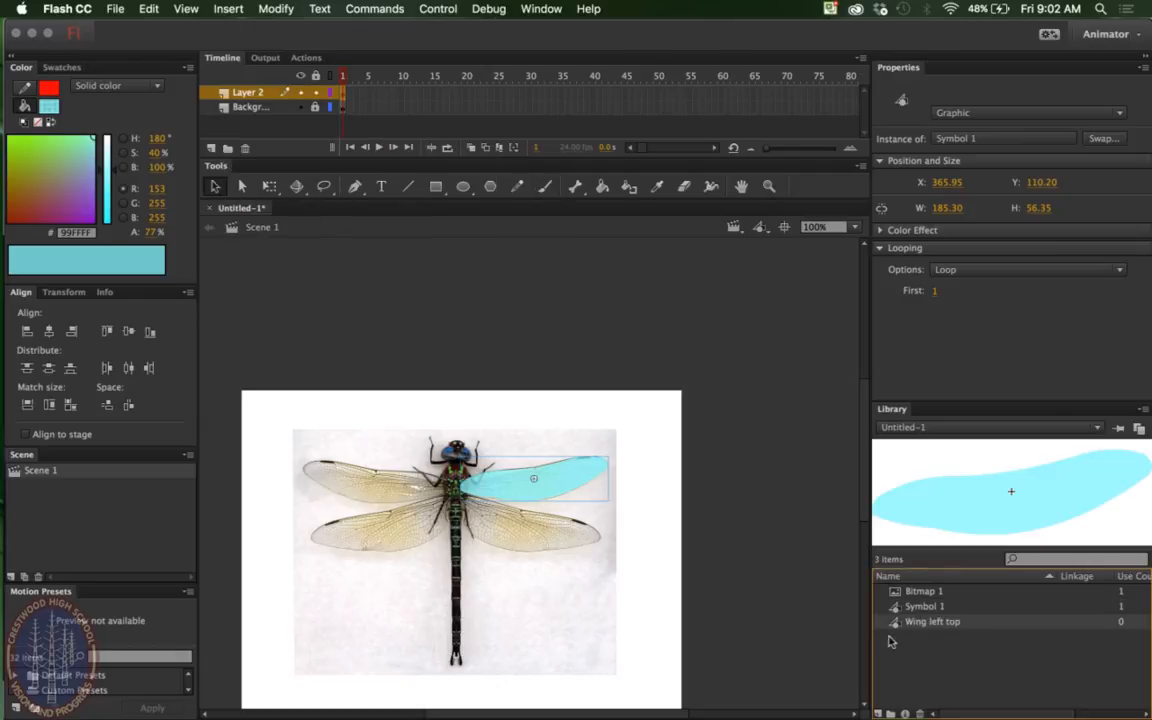
# Place Wing left top on the stage, mirror it horizontally, and position it over the dragonfly's upper-left wing.
pyautogui.moveTo(945, 622); pyautogui.dragTo(486, 541)
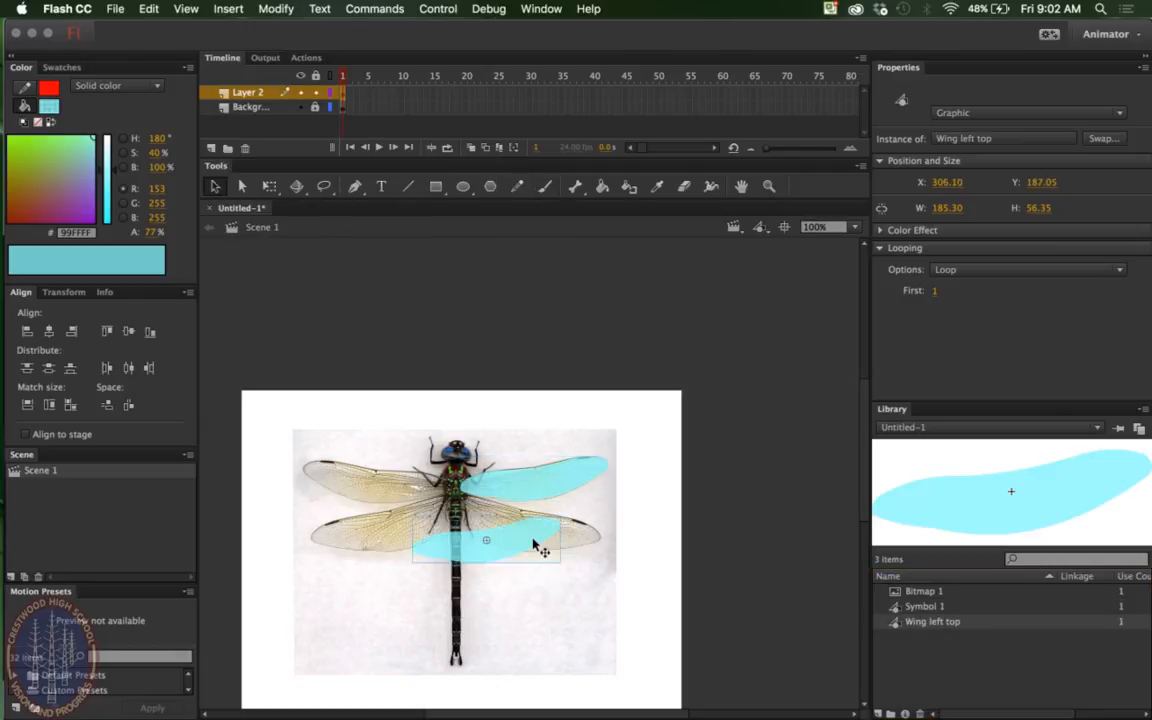
pyautogui.click(269, 188)
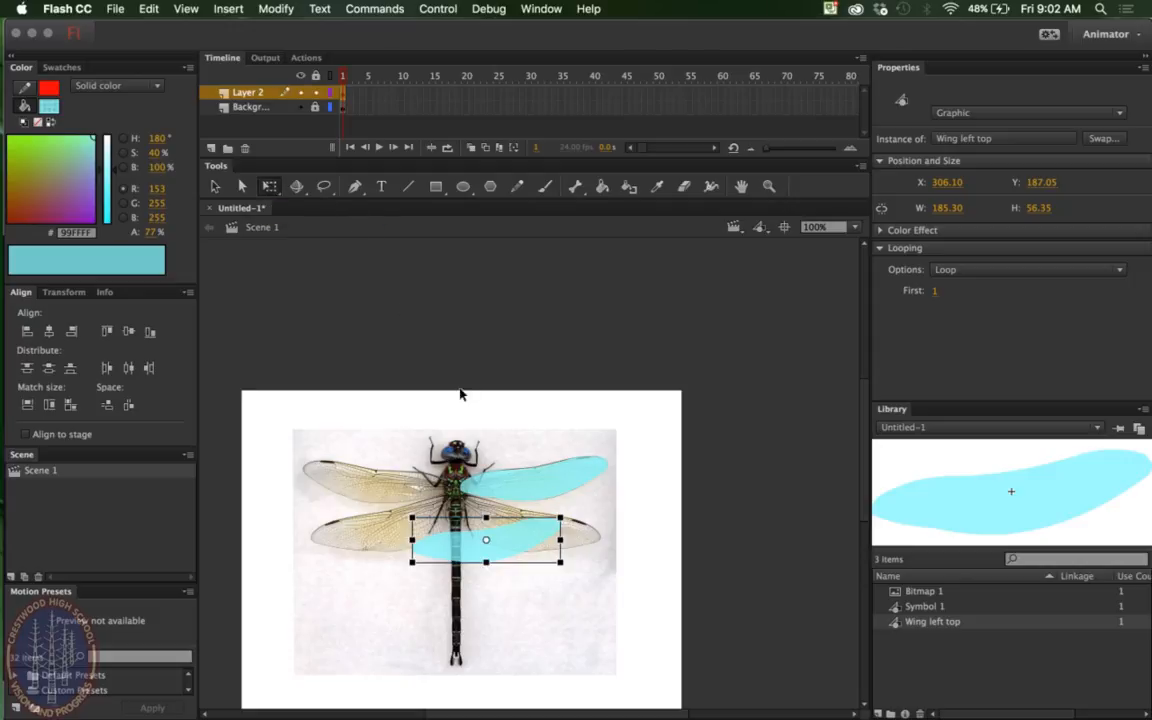
pyautogui.moveTo(552, 531); pyautogui.dragTo(345, 476)
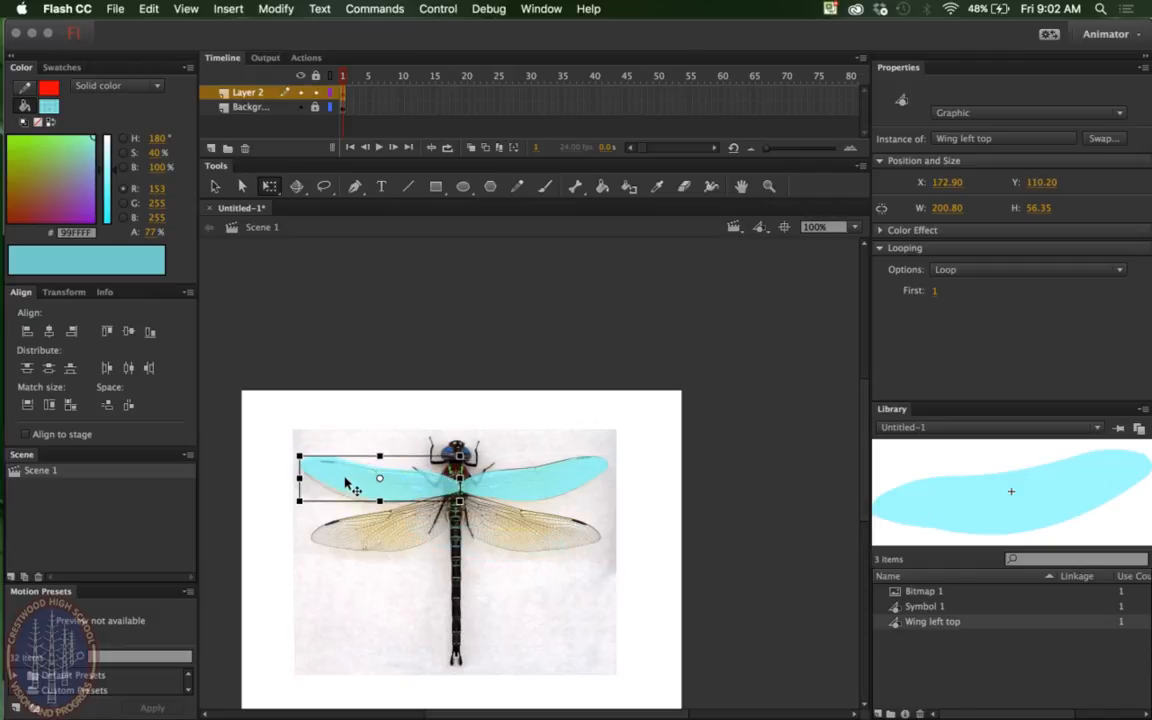
pyautogui.moveTo(438, 470); pyautogui.dragTo(440, 470)
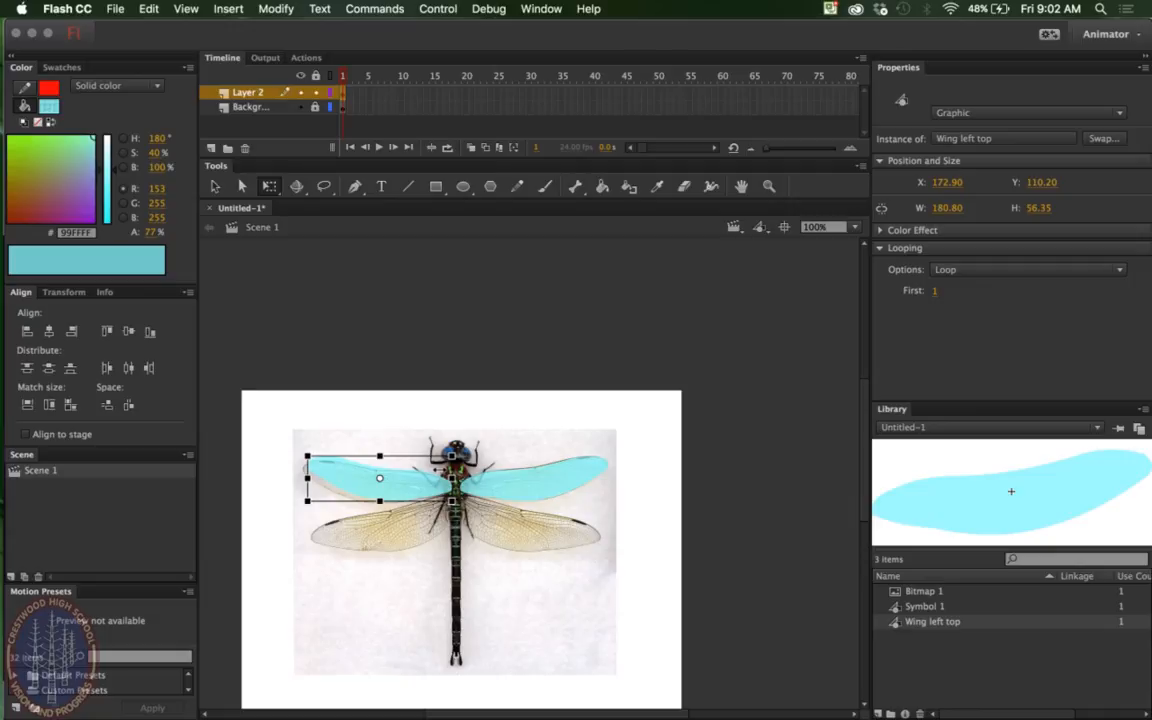
# Move and resize the mirrored wing symbol to about 190 by 60 px so it matches the photographed upper-left wing.
pyautogui.press('super+equal')
pyautogui.press('super+equal')
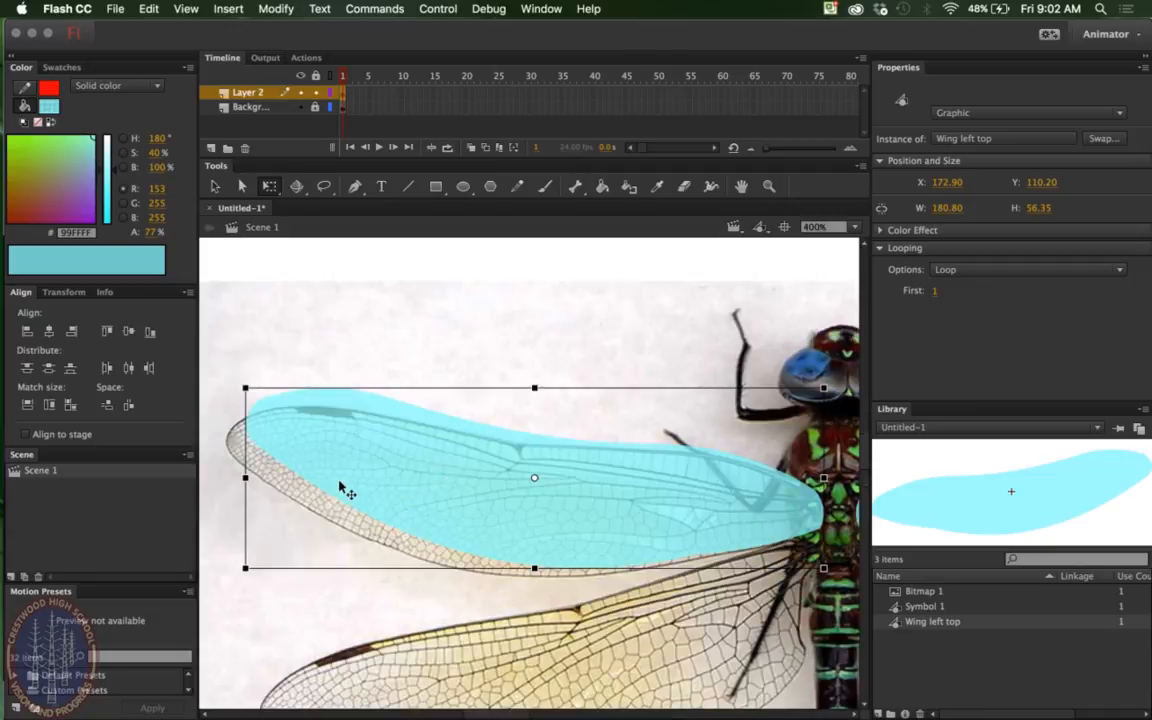
pyautogui.moveTo(366, 469)
pyautogui.mouseDown()
pyautogui.moveTo(337, 491)
pyautogui.moveTo(355, 481)
pyautogui.mouseUp()
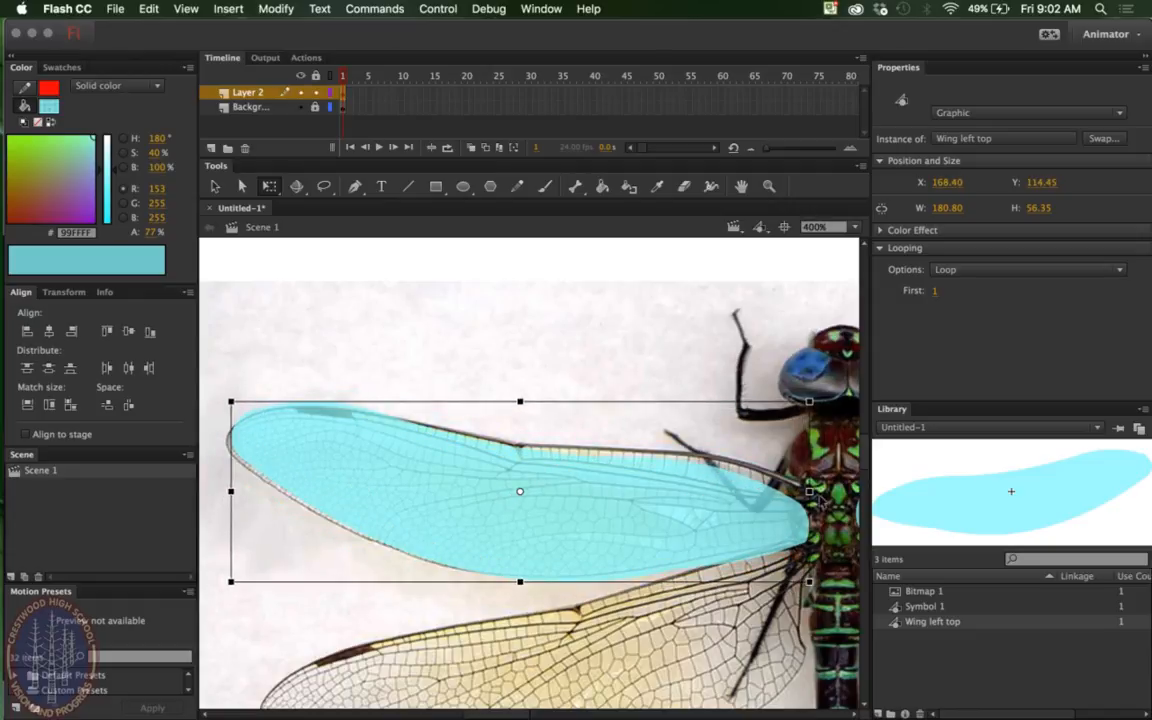
pyautogui.moveTo(806, 490); pyautogui.dragTo(818, 489)
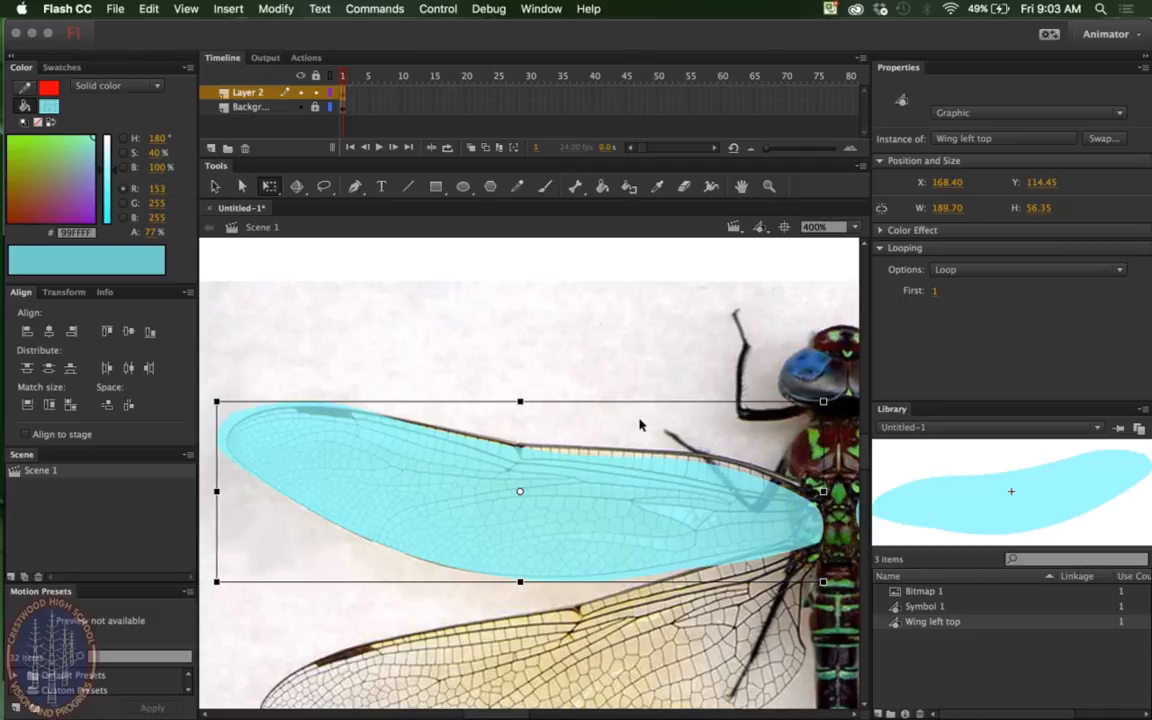
pyautogui.moveTo(518, 398); pyautogui.dragTo(514, 390)
pyautogui.moveTo(560, 478); pyautogui.dragTo(566, 476)
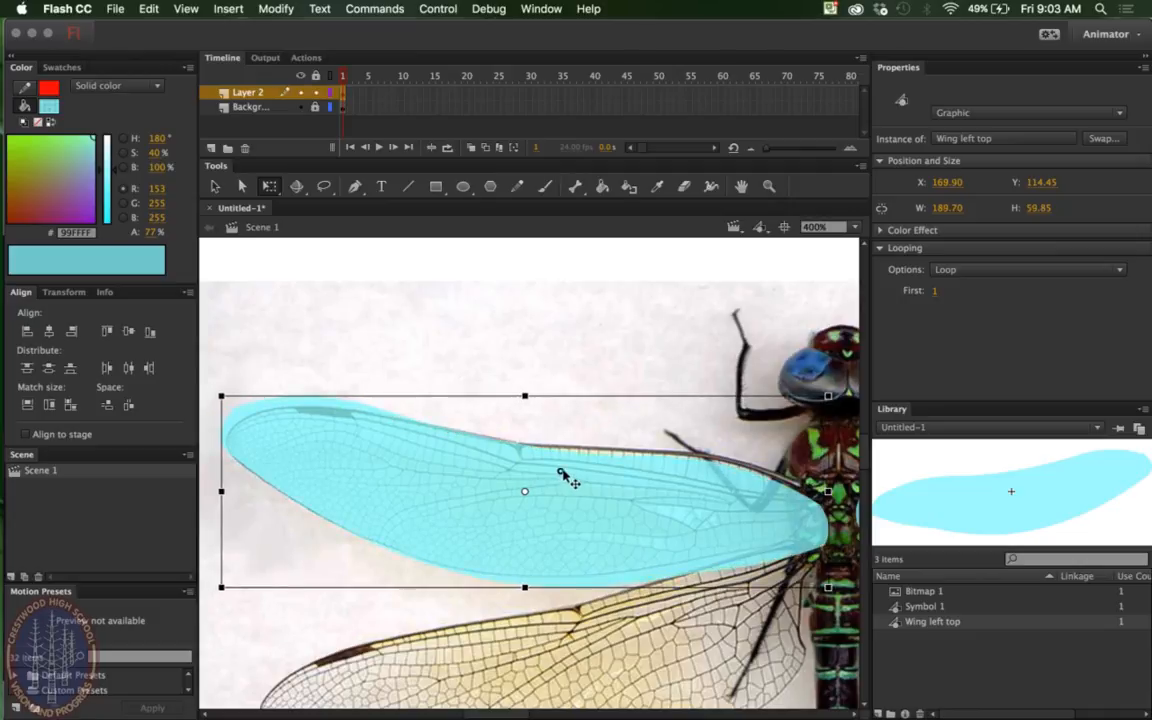
pyautogui.press('super+minus')
pyautogui.press('super+minus')
pyautogui.click(524, 323)
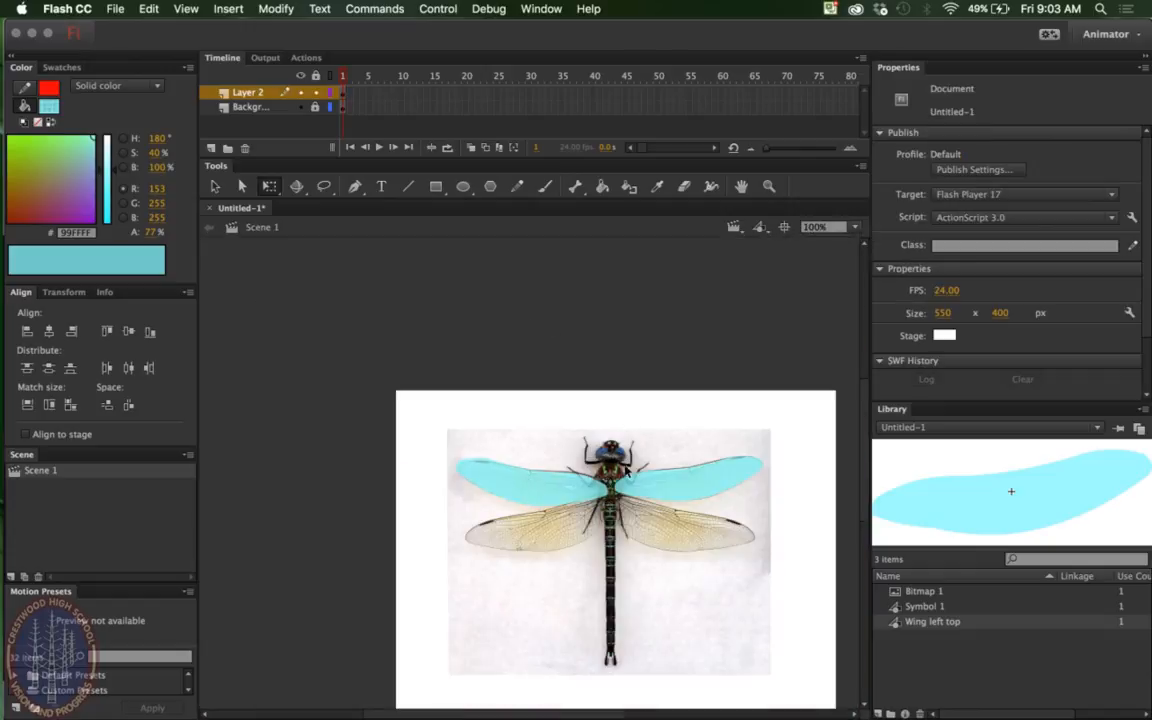
# Delete the Wing left top symbol from the library along with its instance on the stage.
pyautogui.click(563, 491)
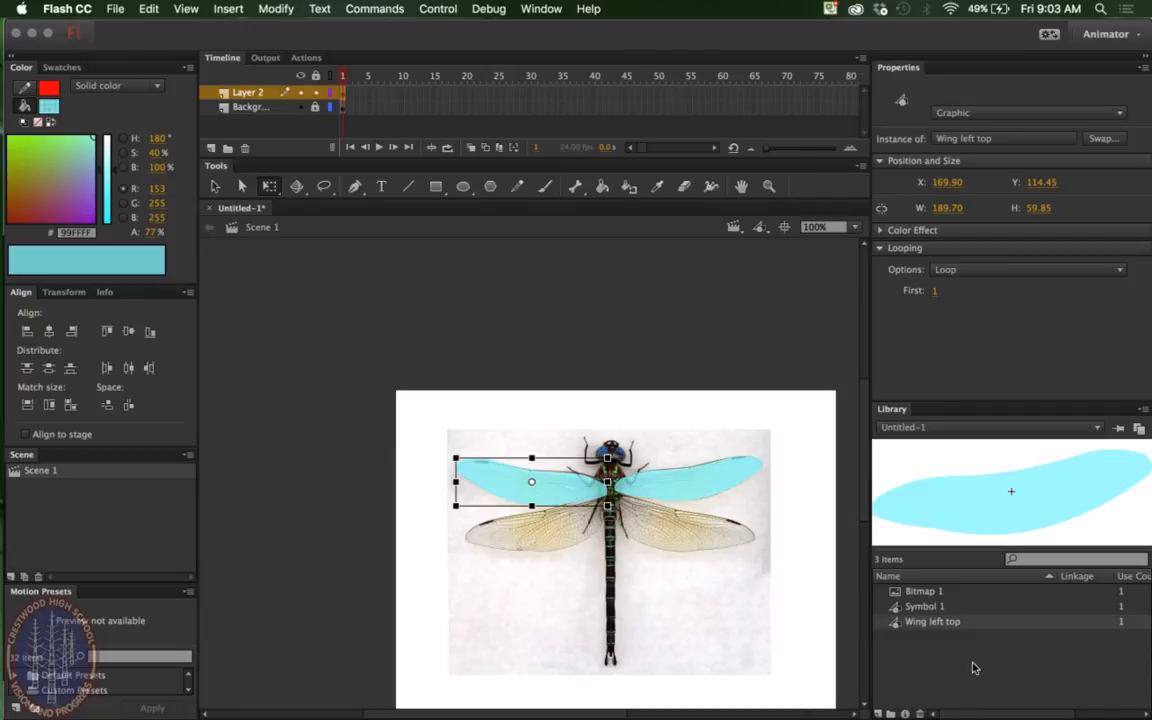
pyautogui.click(950, 605)
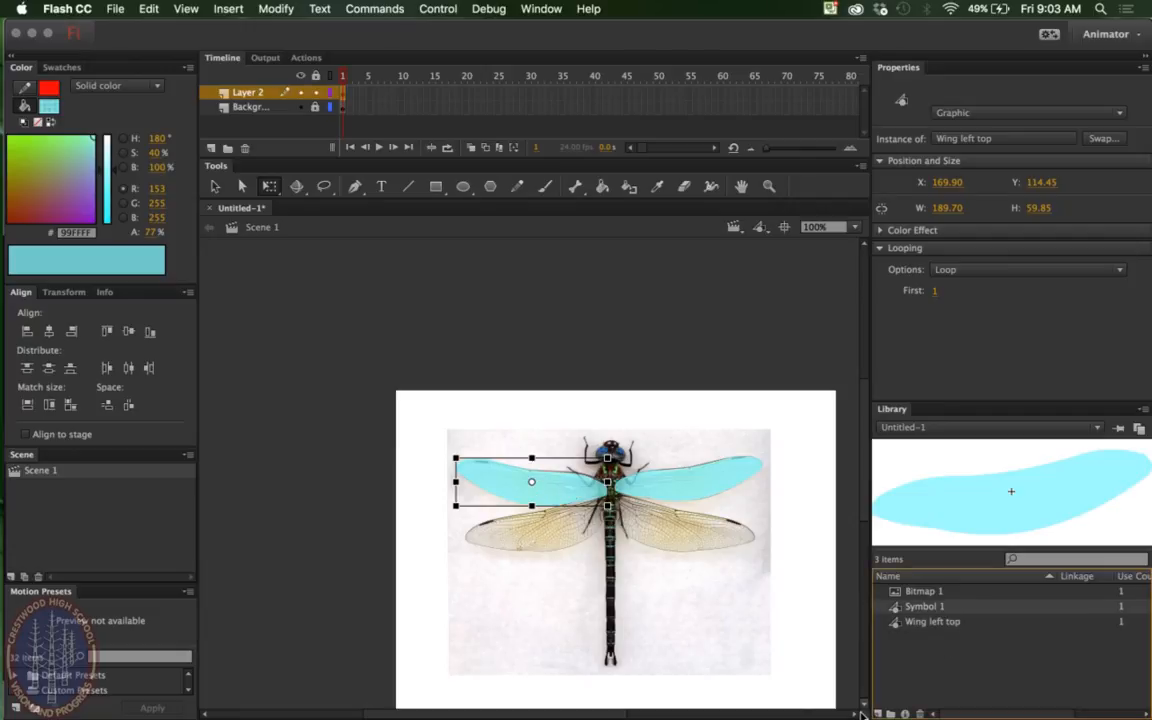
pyautogui.click(953, 621)
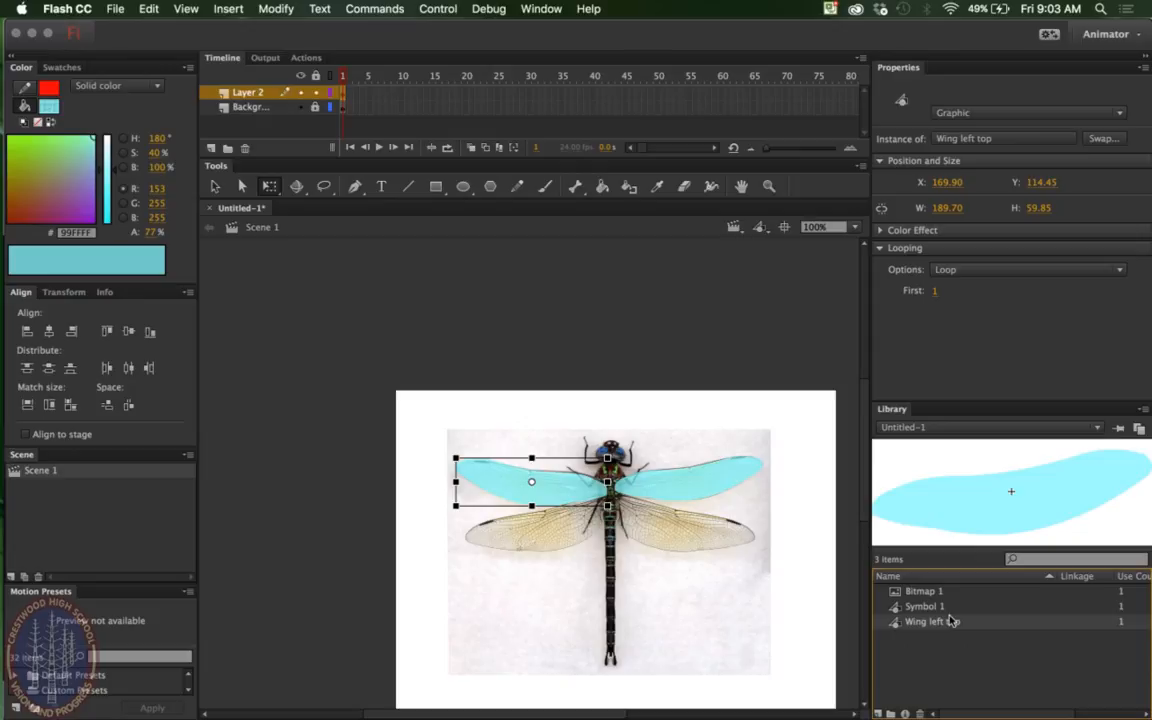
pyautogui.press('Delete')
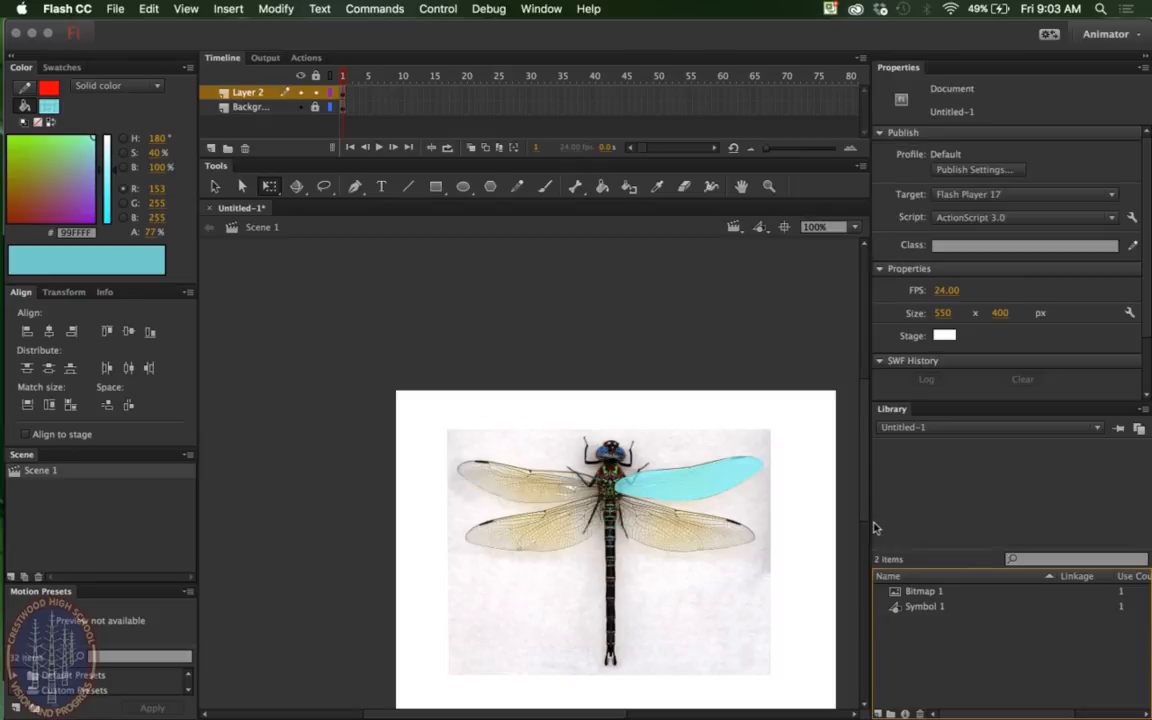
# Delete the remaining Symbol 1 wing instance from the stage, keeping its symbol in the library.
pyautogui.click(918, 606)
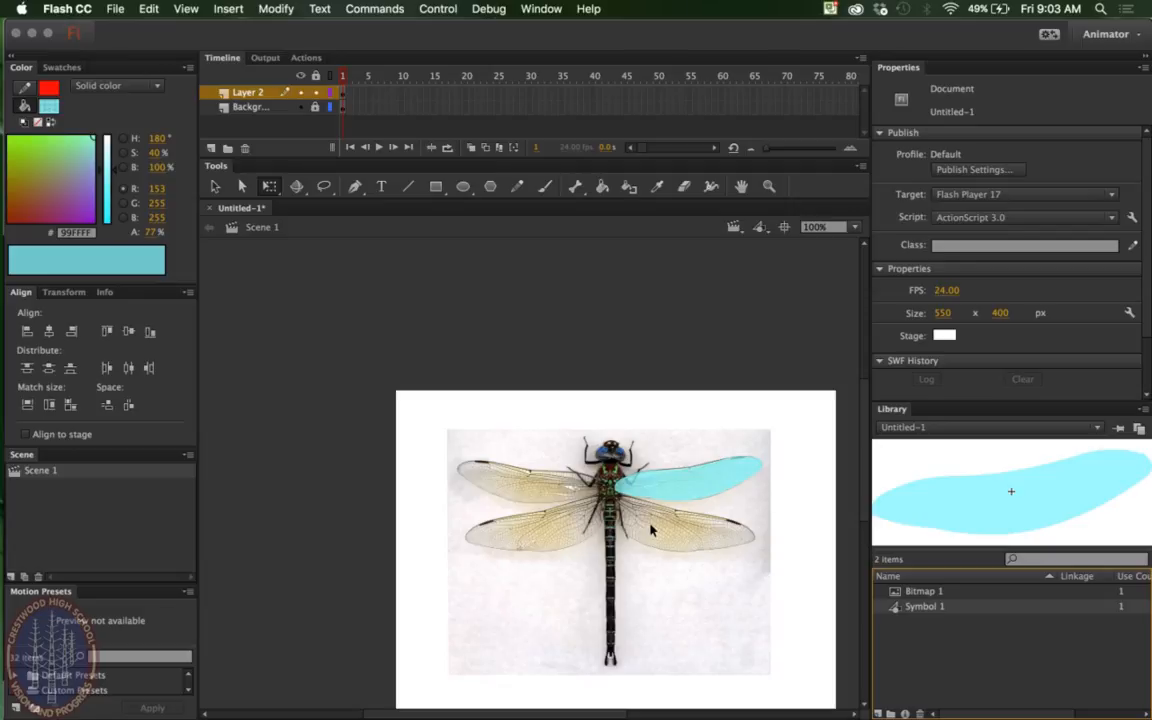
pyautogui.click(680, 488)
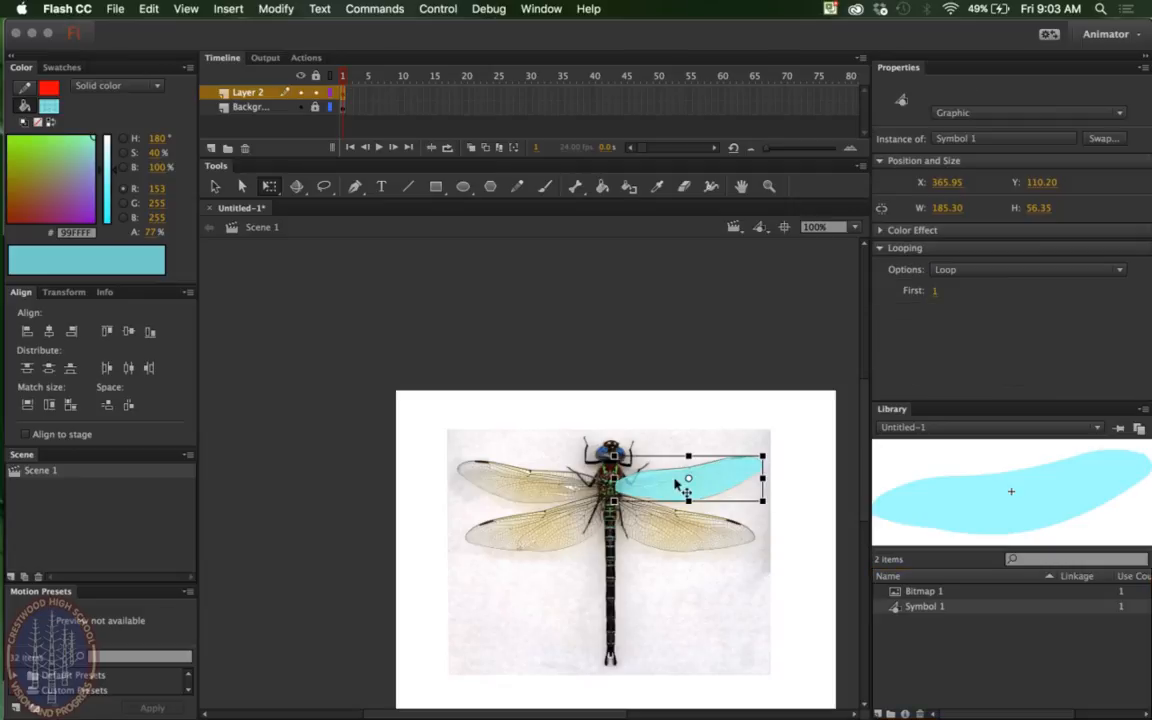
pyautogui.press('Delete')
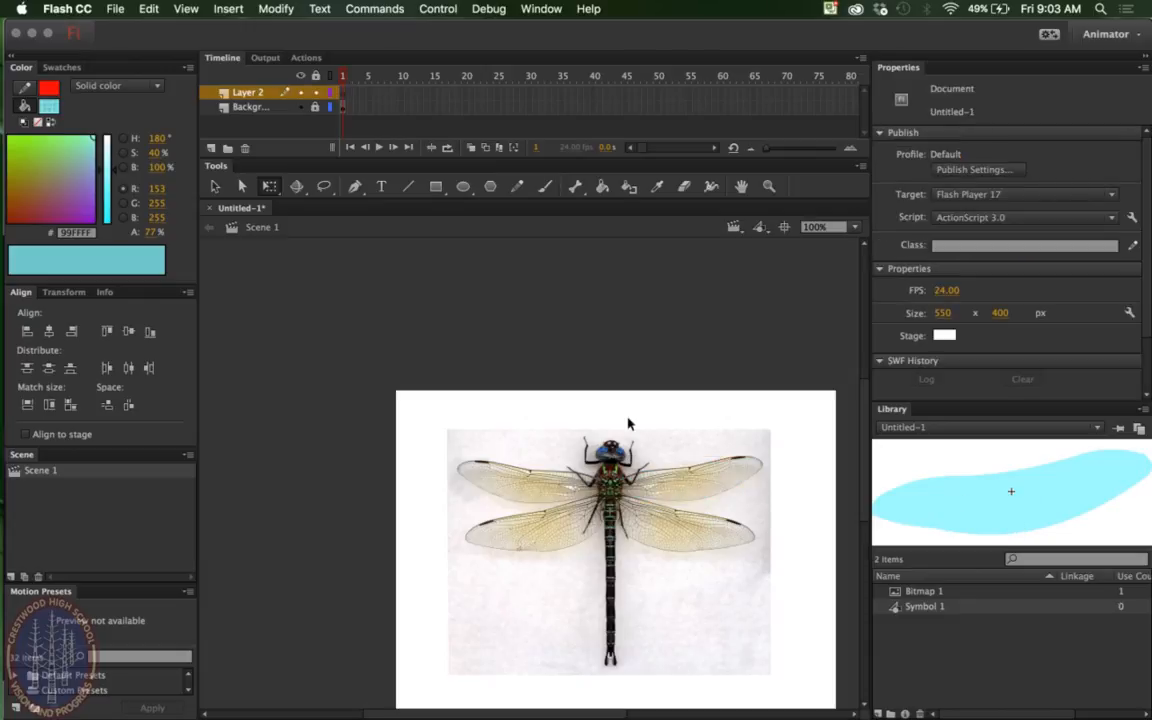
# Draw two overlapping cyan circles with red outlines over the dragonfly's eyes, together about 33 by 21 px.
pyautogui.click(405, 187)
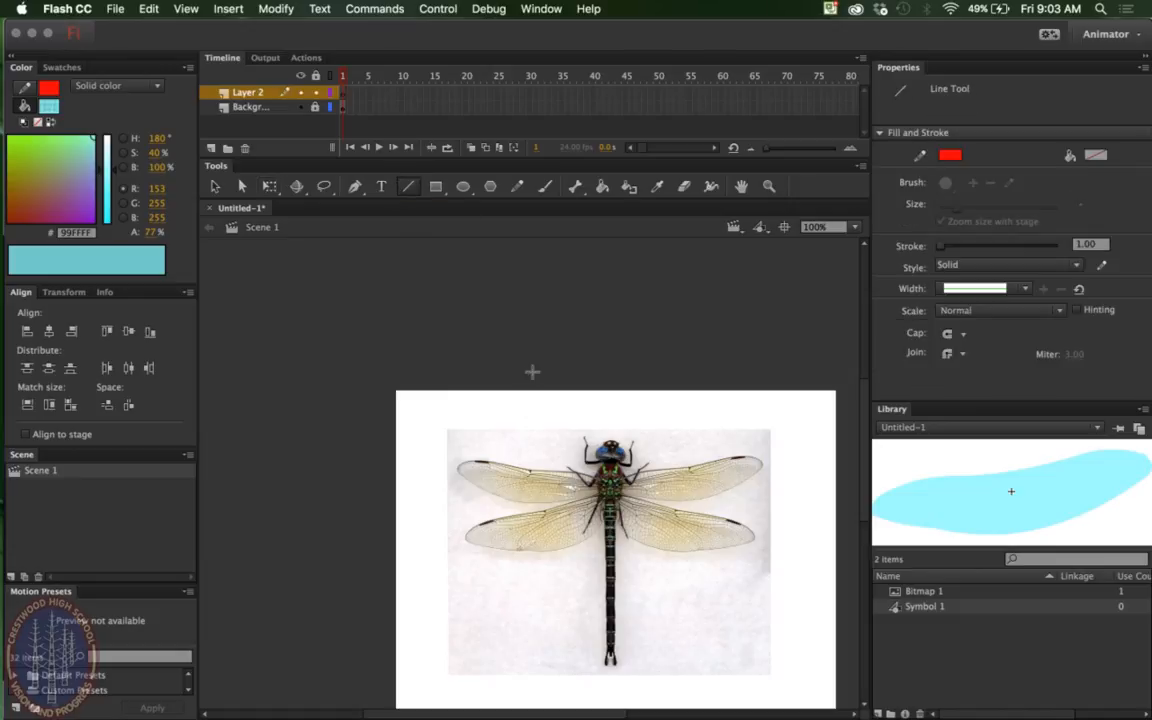
pyautogui.press('super+equal')
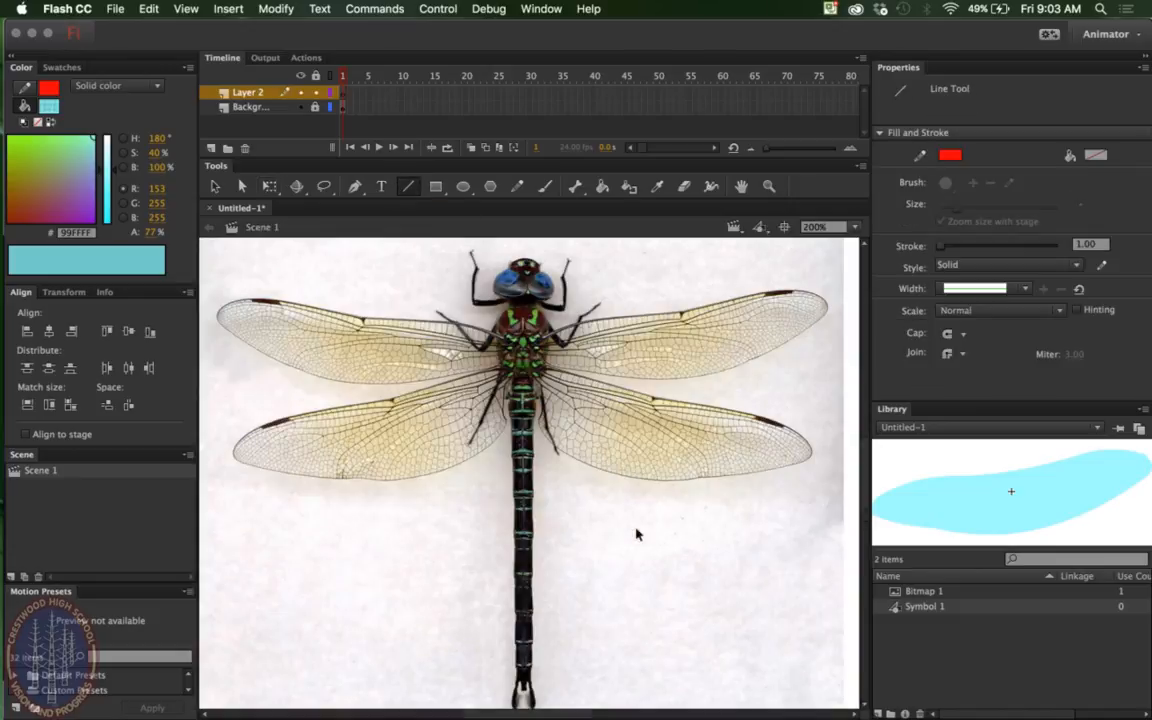
pyautogui.scroll(5, 630, 522)
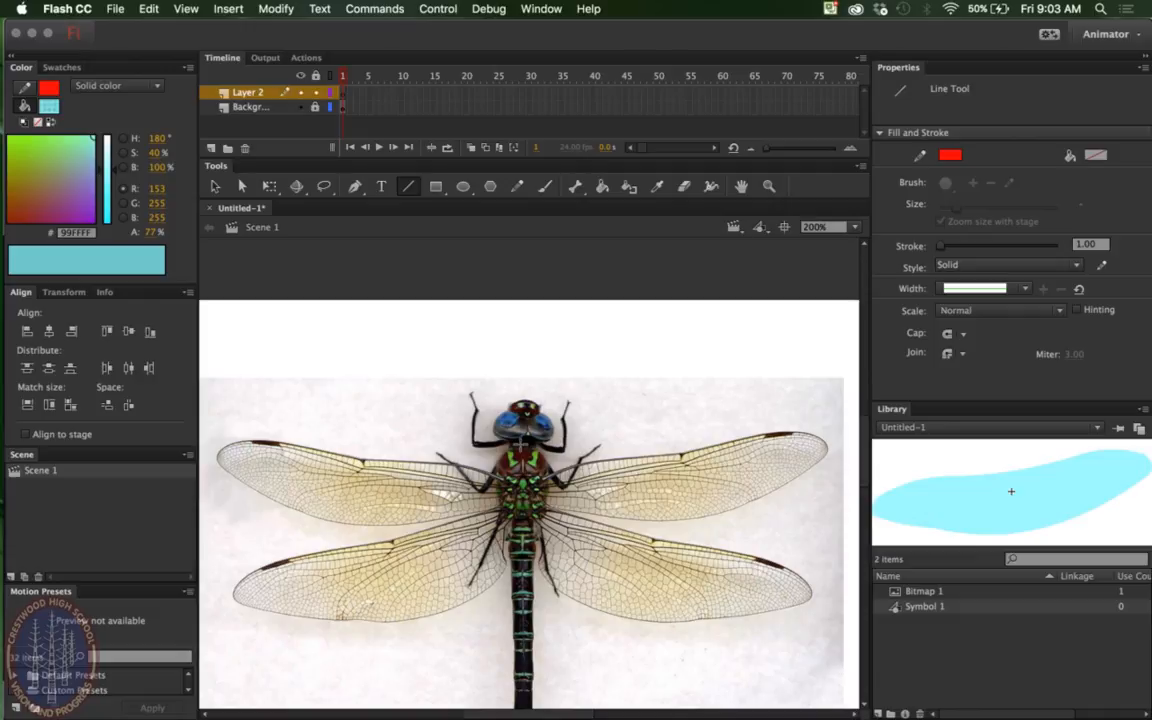
pyautogui.click(463, 186)
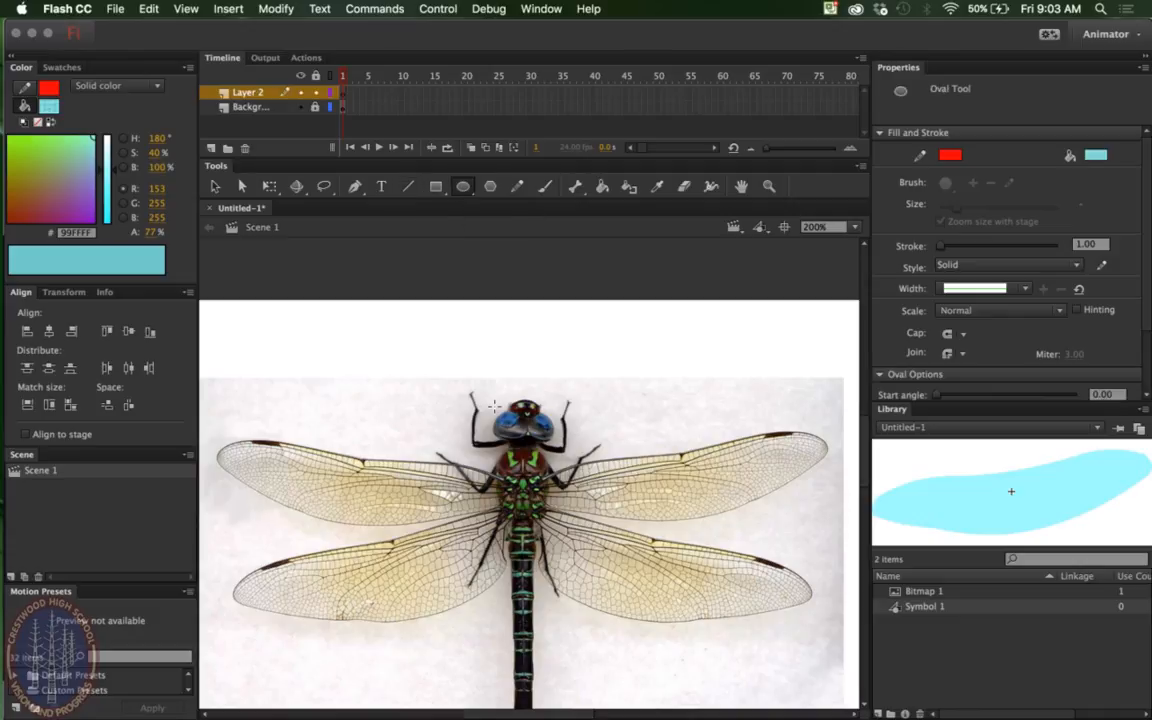
pyautogui.moveTo(497, 412); pyautogui.dragTo(553, 445)
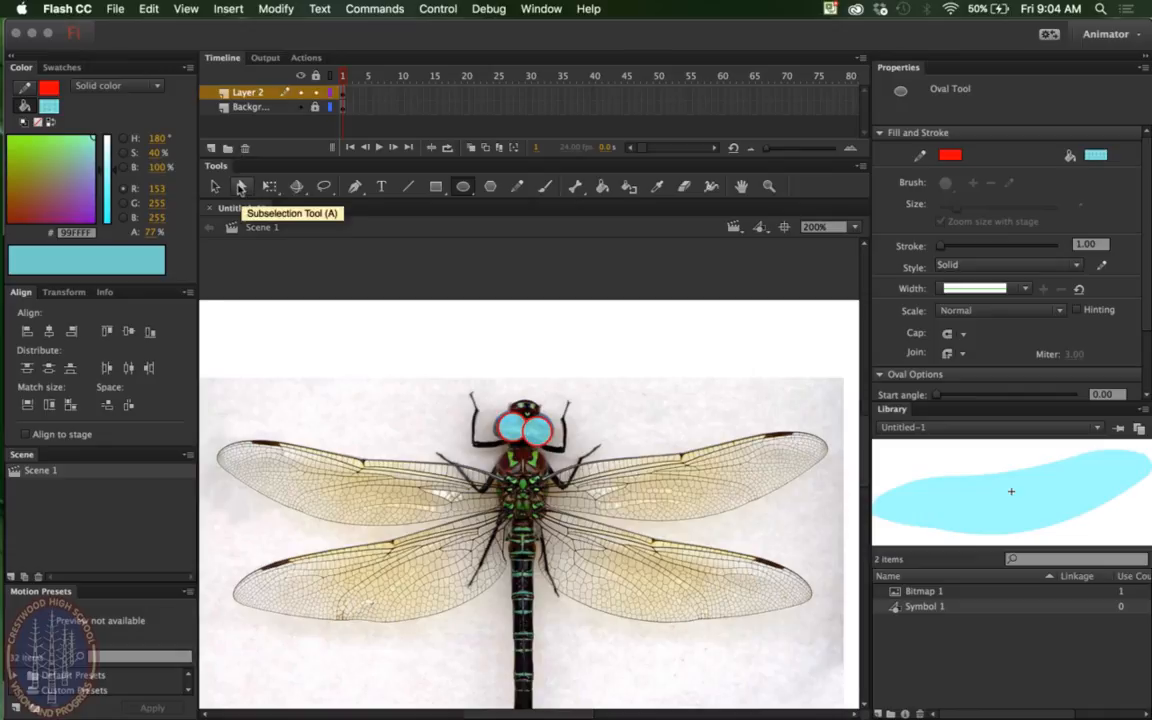
# Delete the red arc dividing the two eye circles and the red outline around them, leaving only the cyan fill.
pyautogui.click(214, 186)
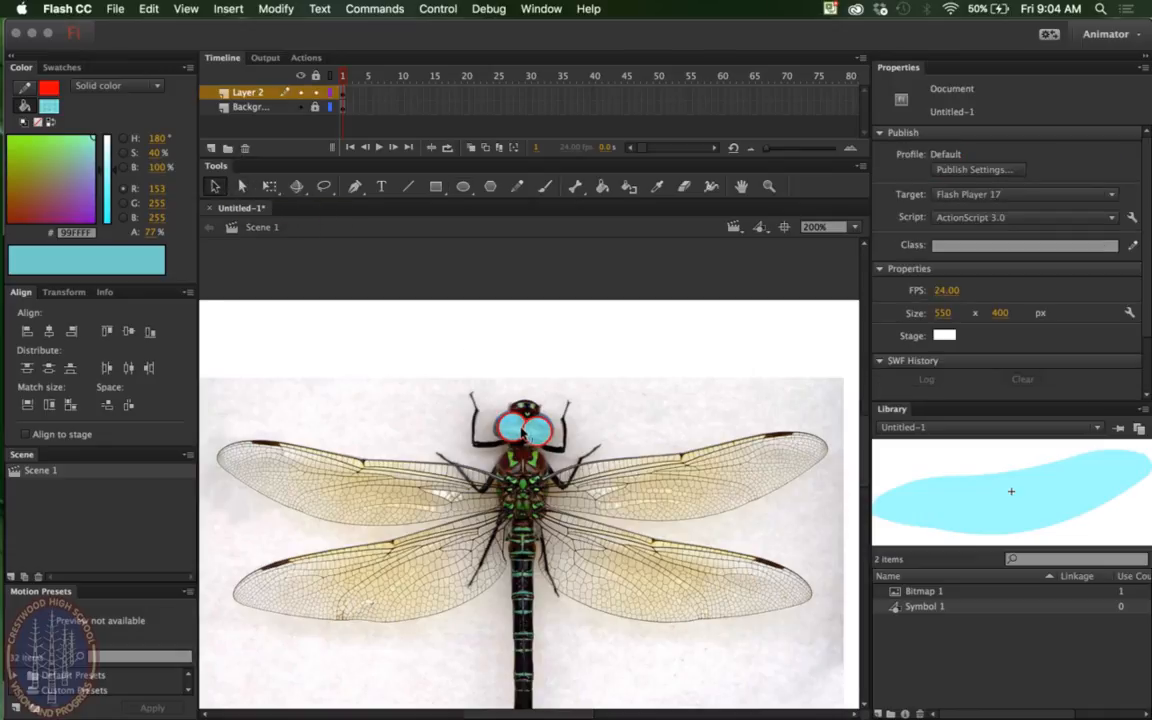
pyautogui.click(533, 432)
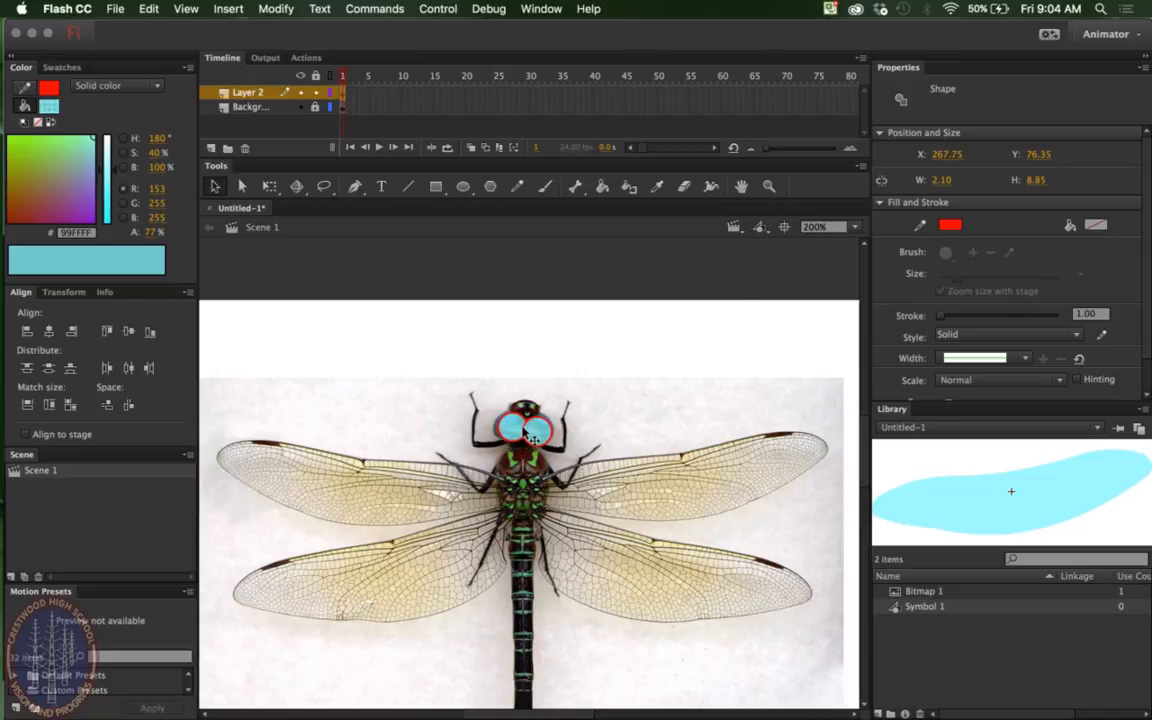
pyautogui.scroll(3, 533, 432)
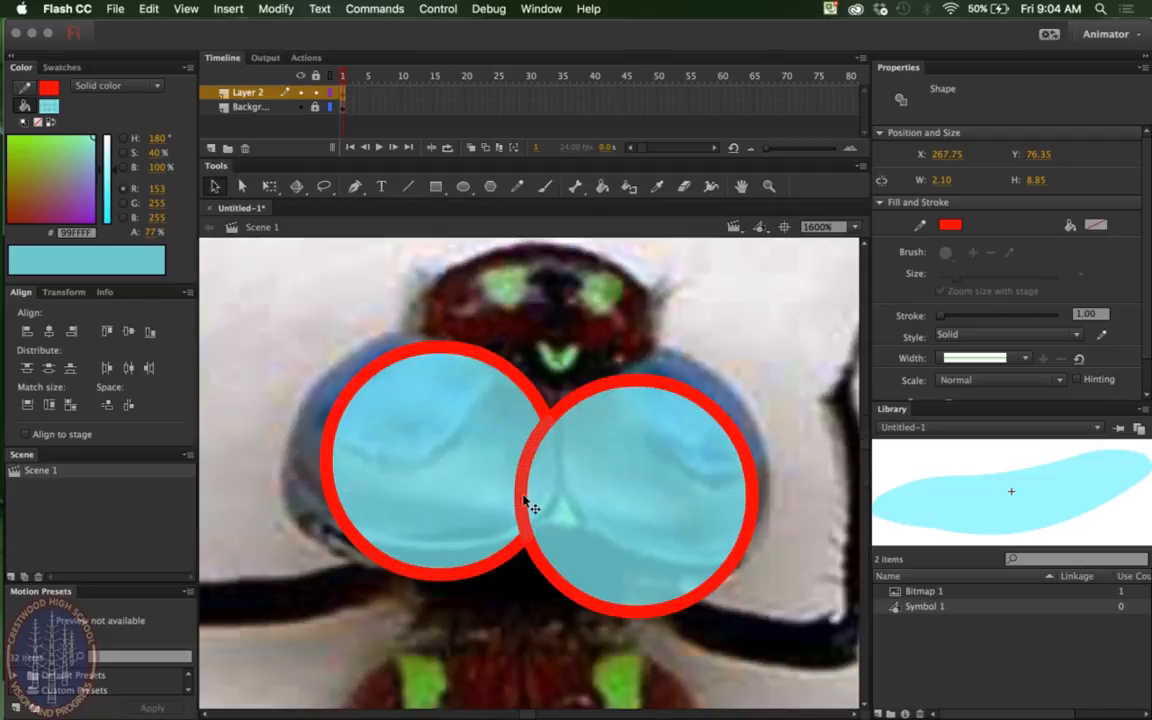
pyautogui.press('Delete')
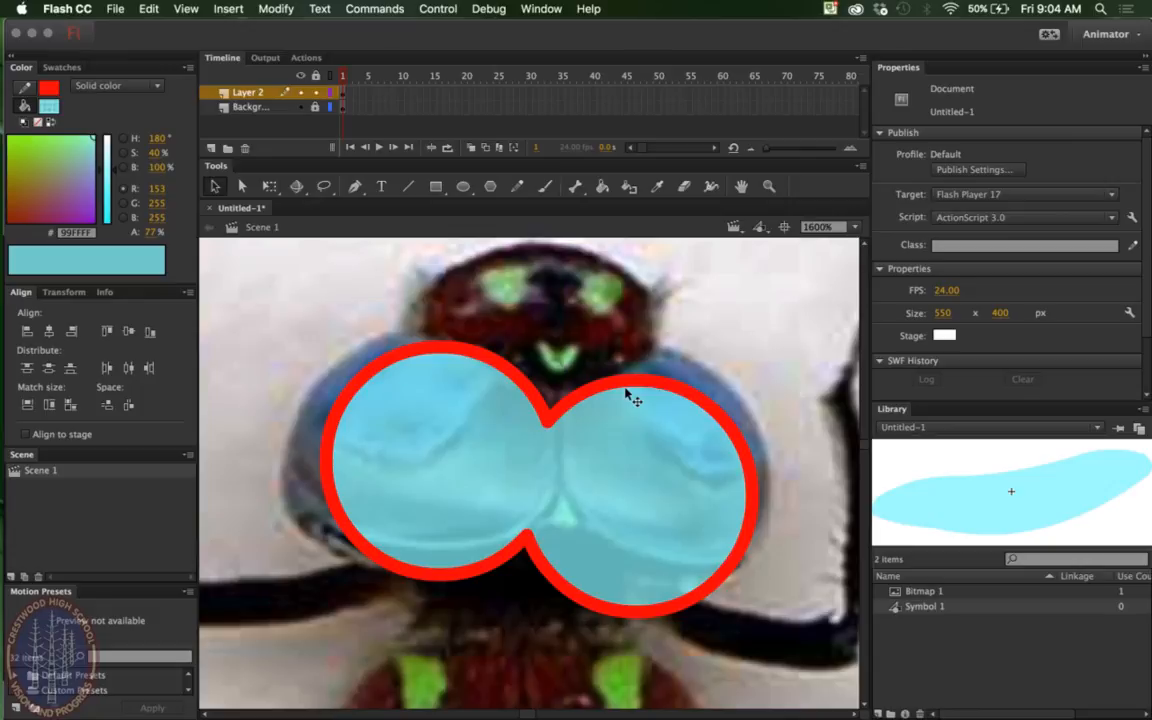
pyautogui.doubleClick(567, 405)
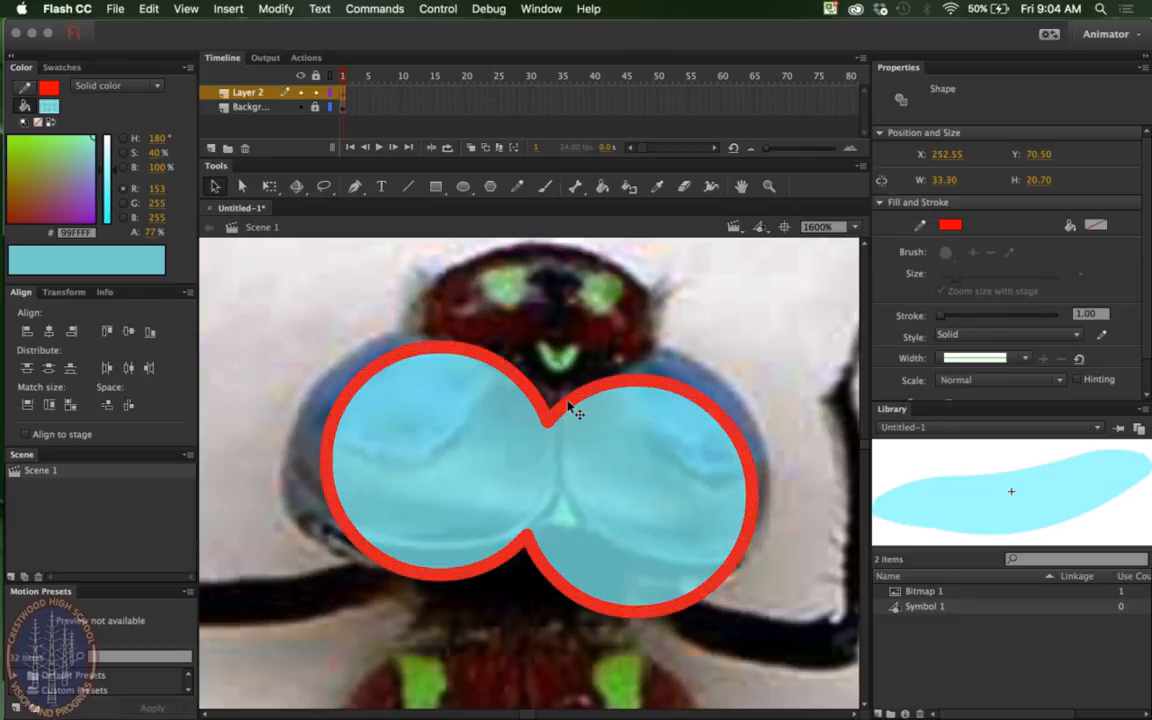
pyautogui.press('Delete')
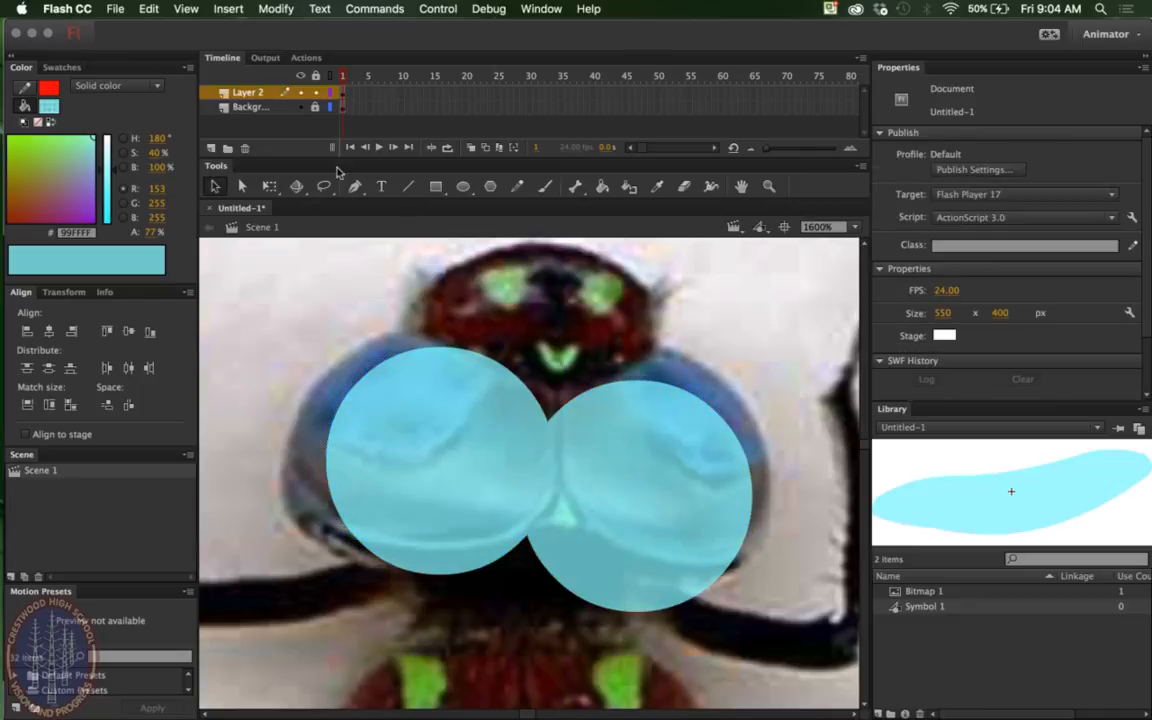
# Draw a closed red straight-line outline across the head just above the eyes and fill it with green sampled from the photo's head marking.
pyautogui.click(408, 186)
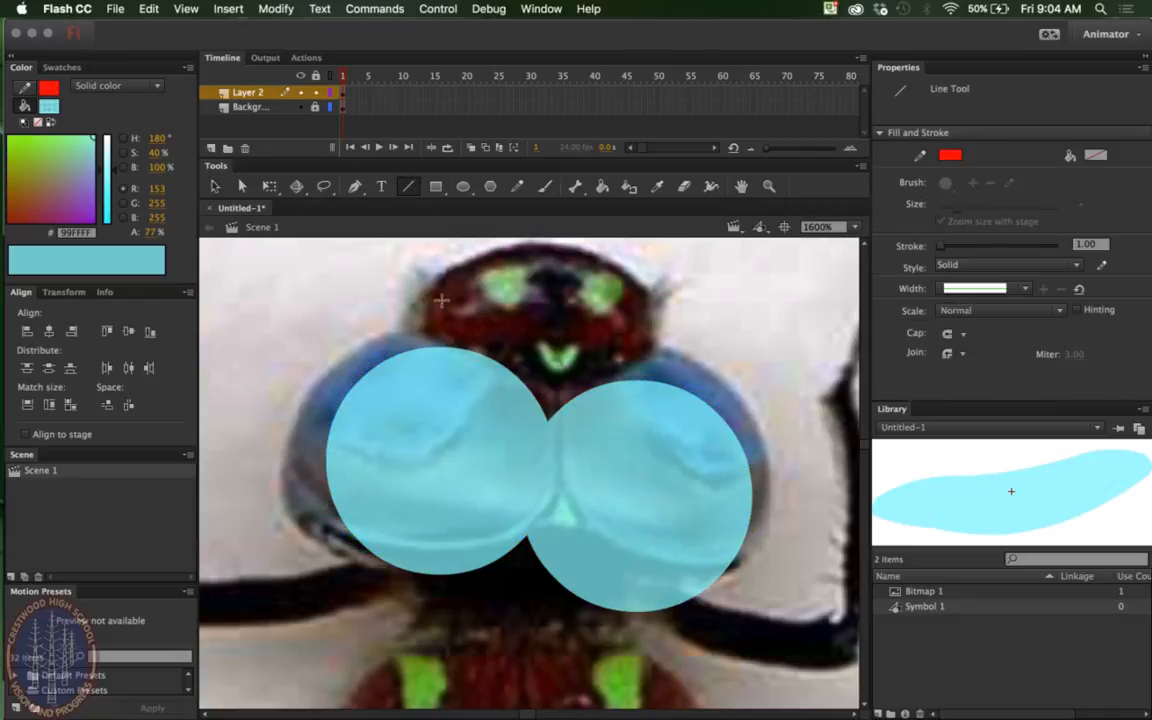
pyautogui.moveTo(449, 349)
pyautogui.mouseDown()
pyautogui.moveTo(391, 300)
pyautogui.moveTo(442, 265)
pyautogui.moveTo(532, 239)
pyautogui.moveTo(651, 310)
pyautogui.moveTo(597, 323)
pyautogui.moveTo(664, 308)
pyautogui.moveTo(636, 378)
pyautogui.moveTo(430, 330)
pyautogui.moveTo(448, 346)
pyautogui.mouseUp()
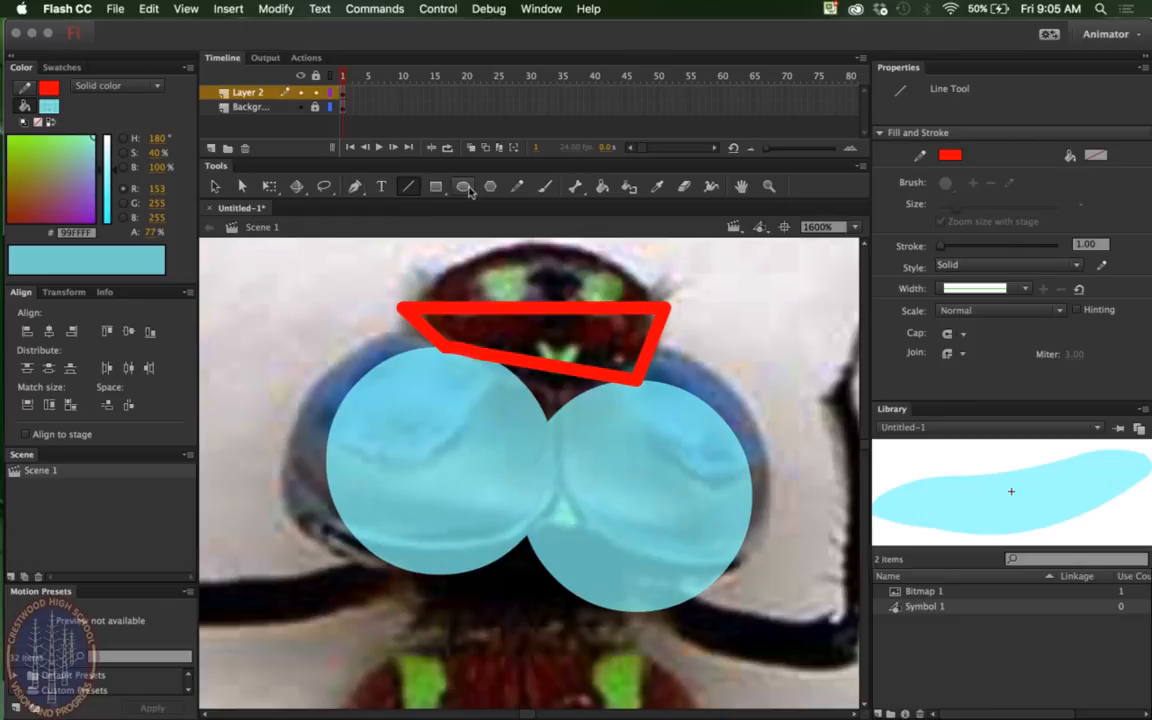
pyautogui.click(601, 186)
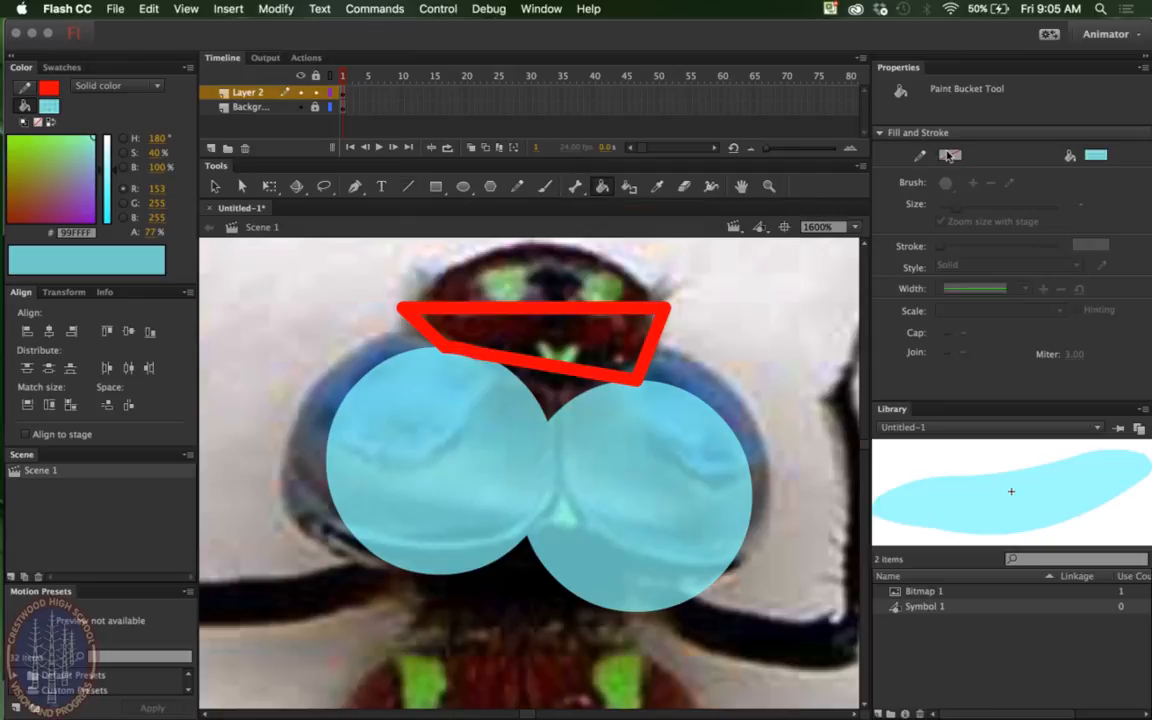
pyautogui.click(1096, 154)
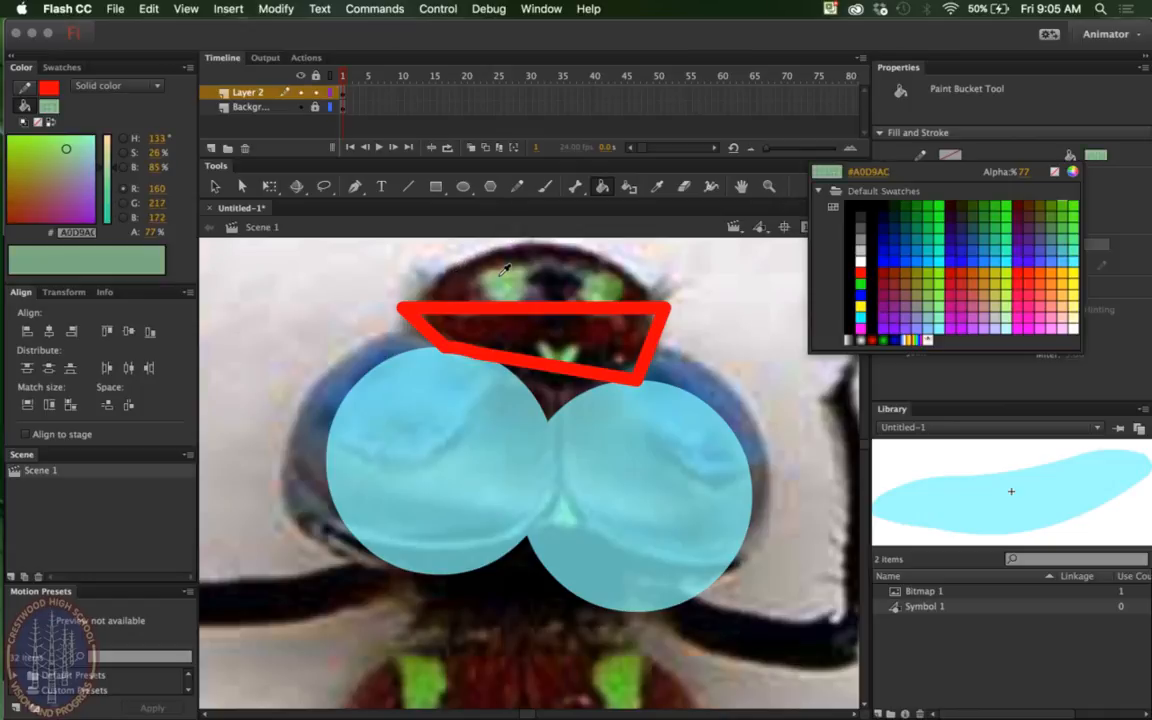
pyautogui.click(505, 288)
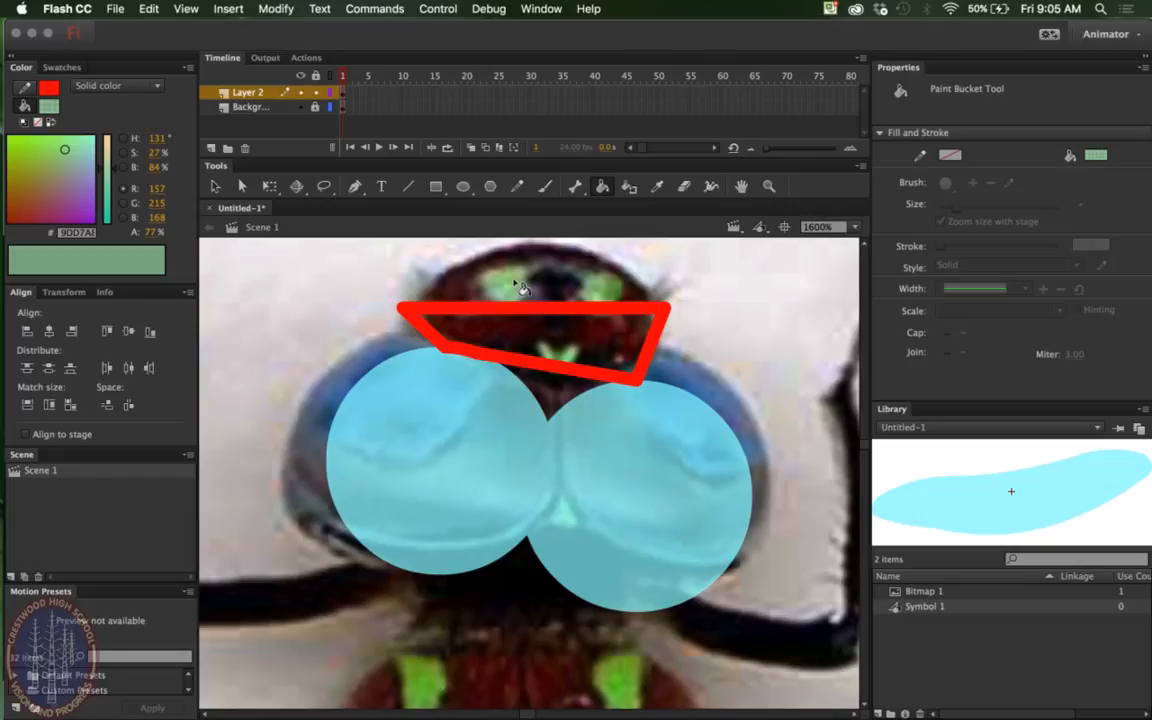
pyautogui.click(537, 346)
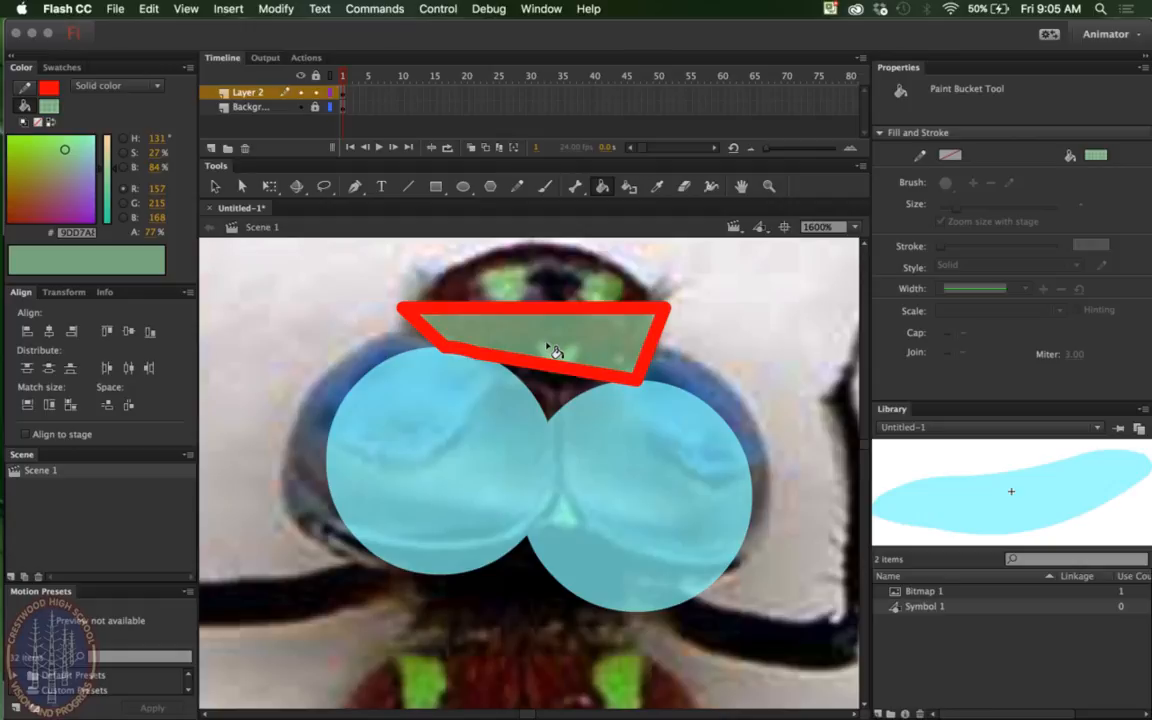
# Bend the head outline's upper edge and sides outward so the green shape follows the rounded head in the photo.
pyautogui.click(214, 186)
pyautogui.moveTo(522, 307); pyautogui.dragTo(484, 225)
pyautogui.moveTo(421, 340); pyautogui.dragTo(411, 352)
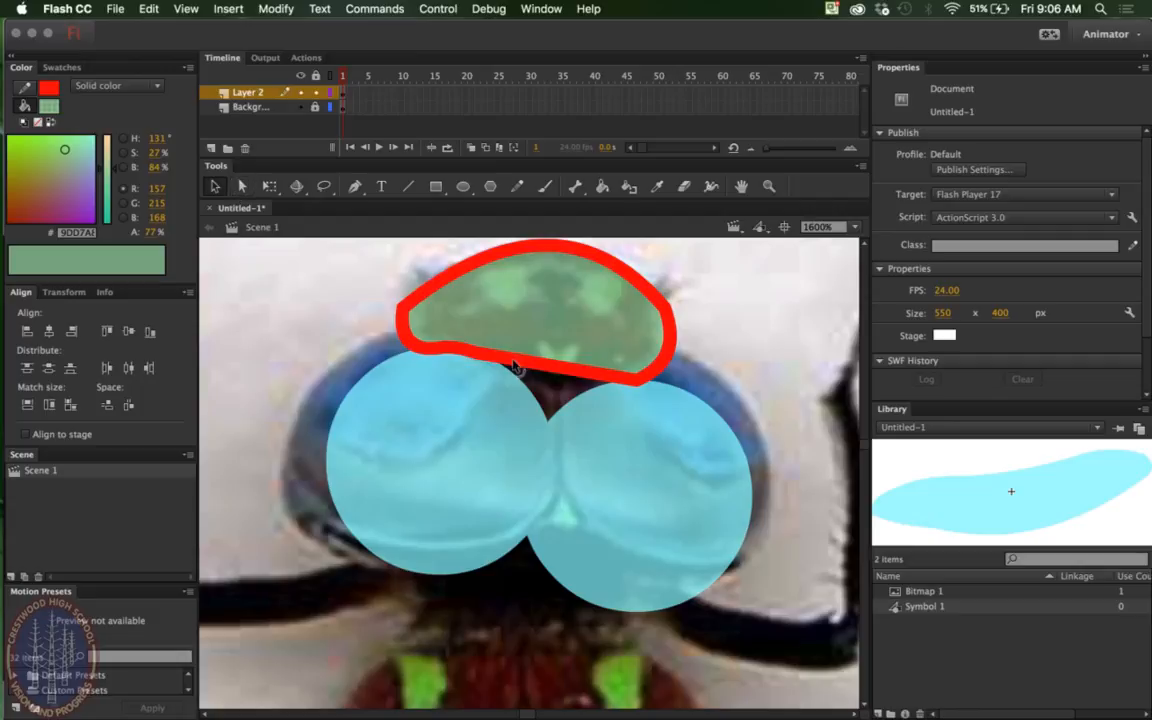
# Delete the red line along the head's lower edge and fill the gap between head and eyes with the same green.
pyautogui.click(522, 366)
pyautogui.press('Delete')
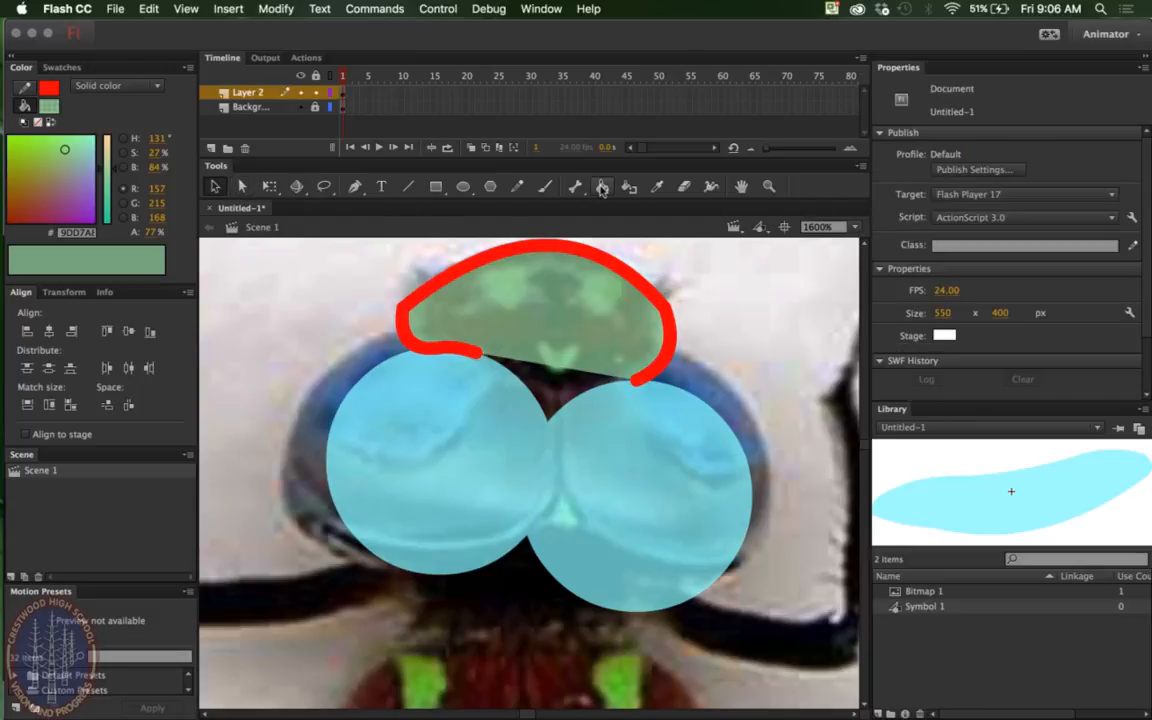
pyautogui.press('k')
pyautogui.click(550, 376)
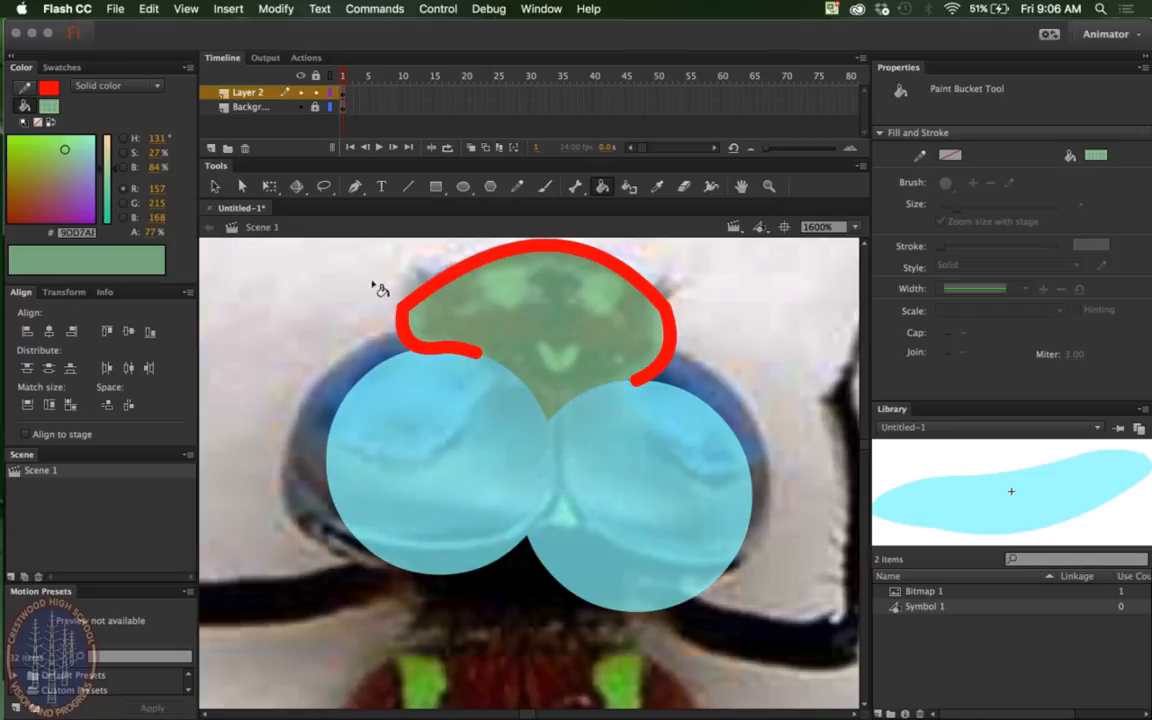
# Delete the remaining red outline segments around the head, leaving only its green fill.
pyautogui.click(214, 188)
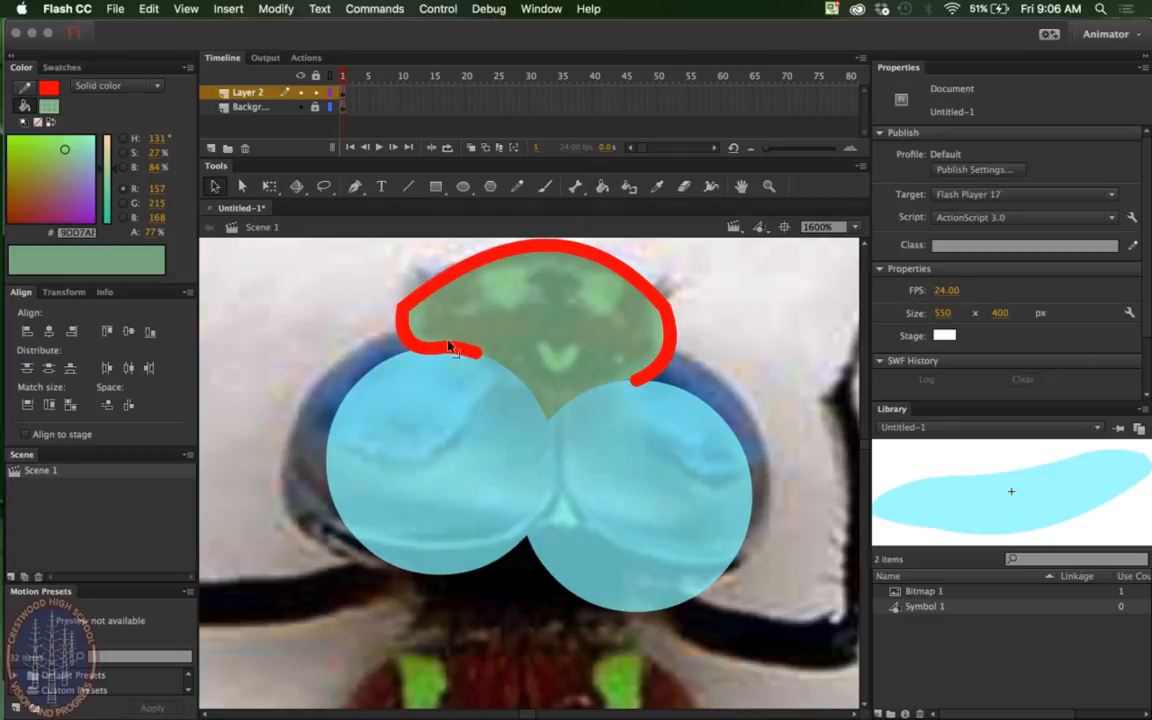
pyautogui.click(450, 347)
pyautogui.press('Delete')
pyautogui.click(469, 345)
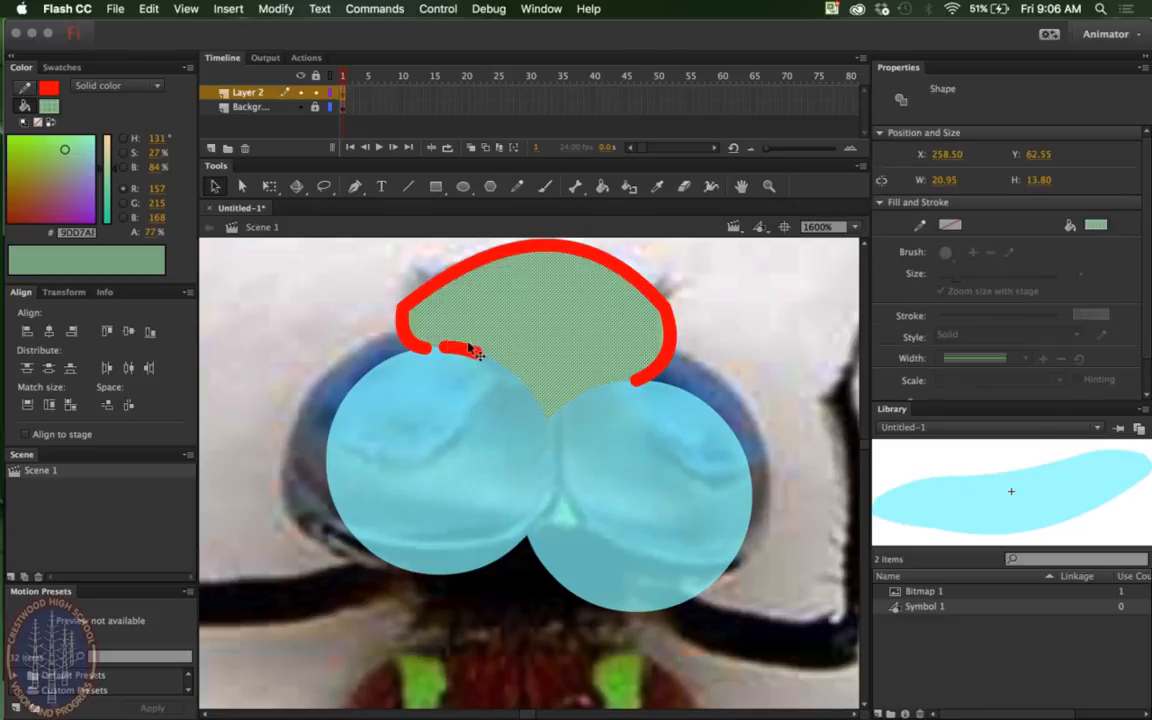
pyautogui.click(467, 353)
pyautogui.press('Delete')
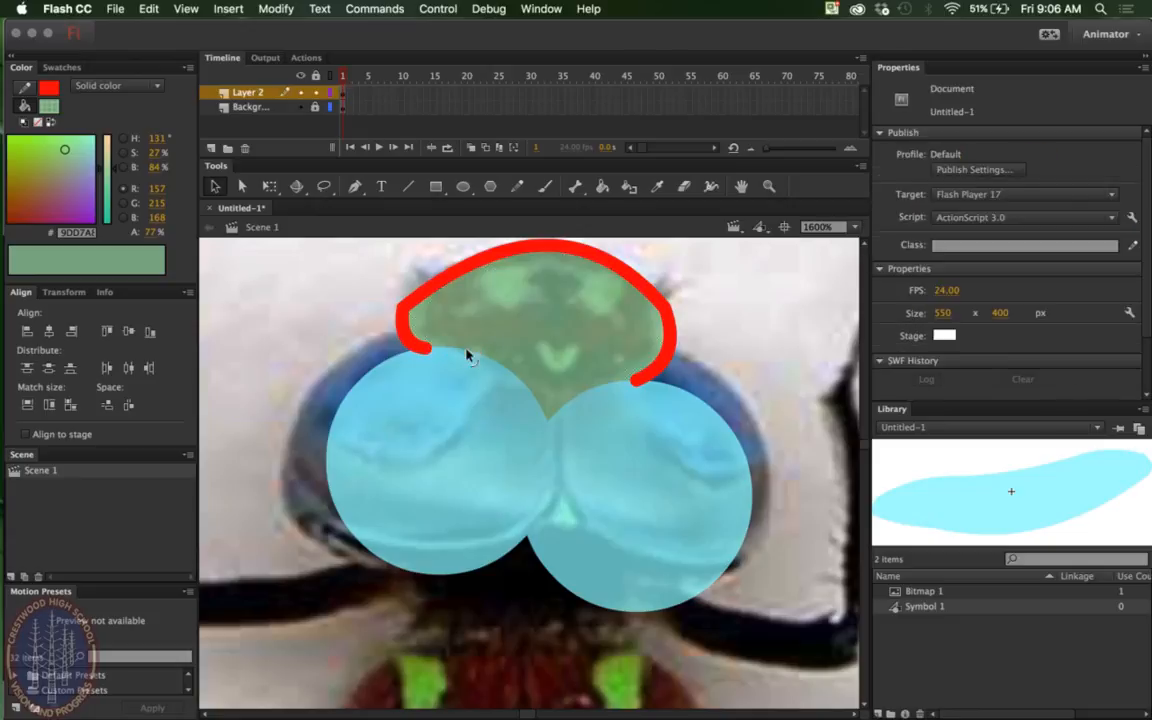
pyautogui.click(428, 292)
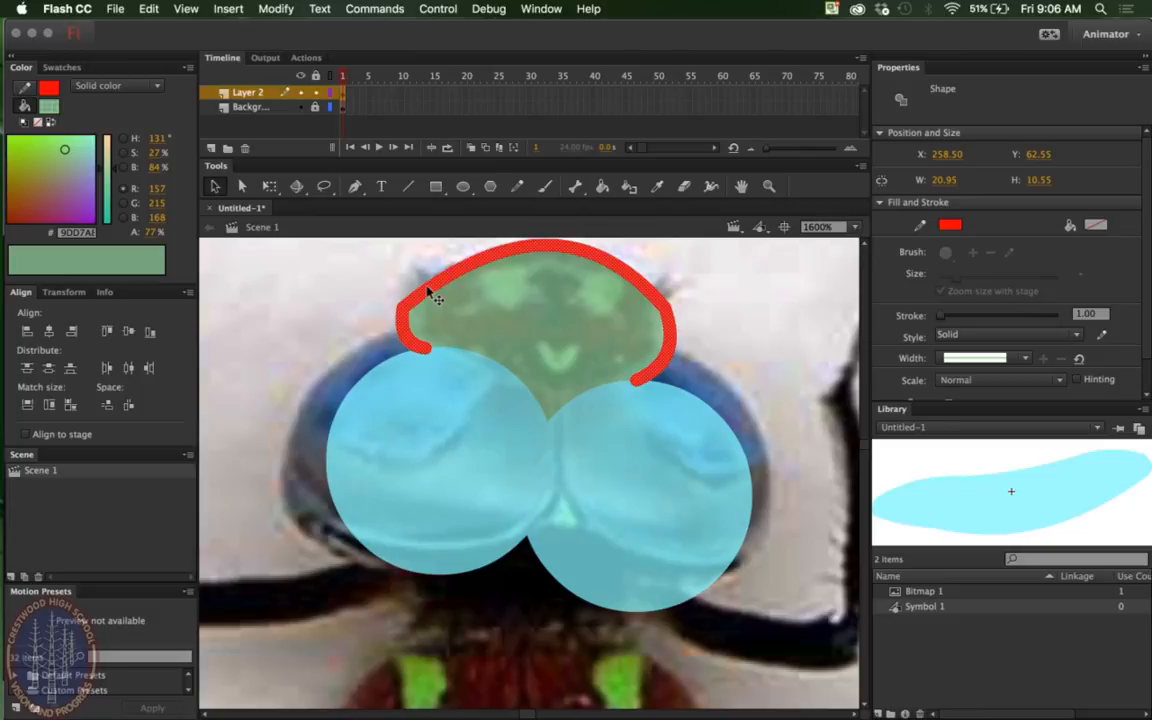
pyautogui.press('Delete')
# Reshape the outer edges of both cyan eye fills outward so they cover the dragonfly's eyes in the photo.
pyautogui.press('super+minus')
pyautogui.press('super+minus')
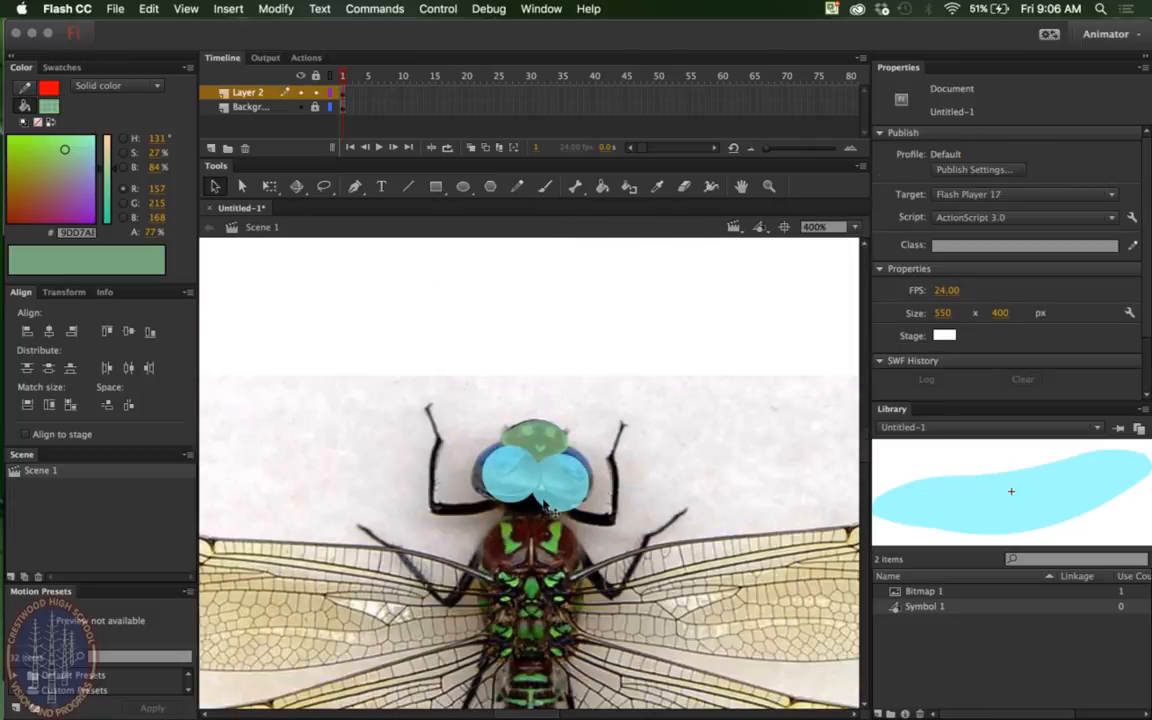
pyautogui.scroll(-3, 545, 505)
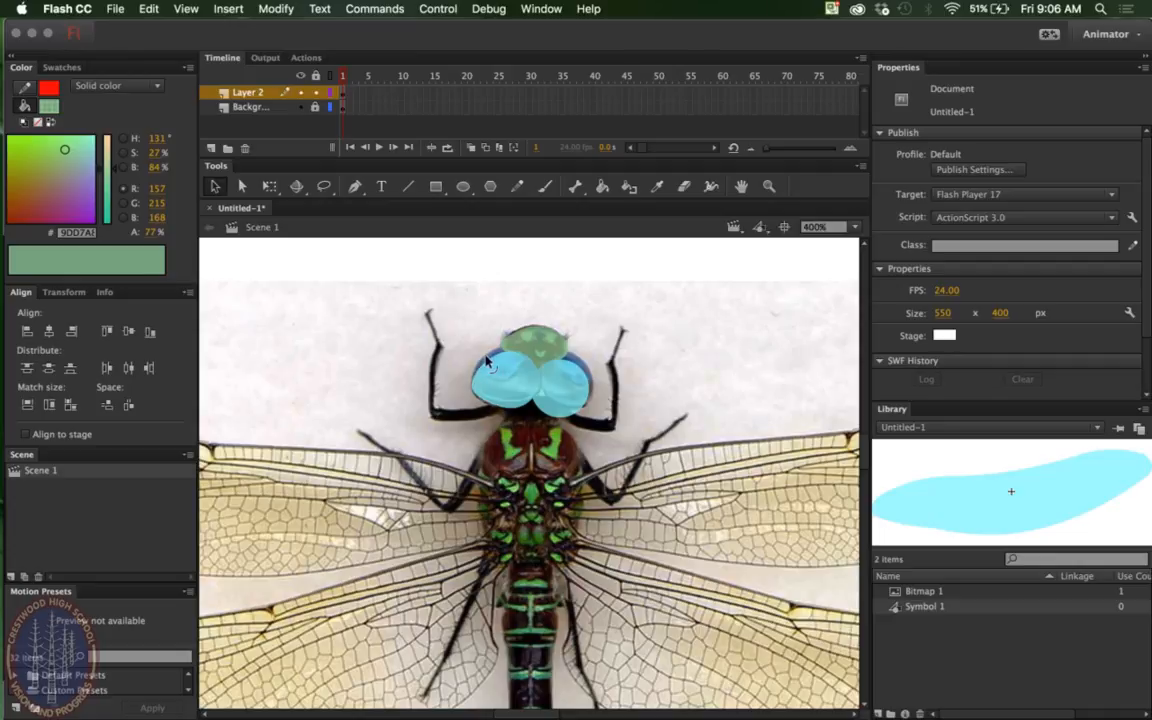
pyautogui.moveTo(491, 360); pyautogui.dragTo(488, 353)
pyautogui.moveTo(571, 362); pyautogui.dragTo(571, 356)
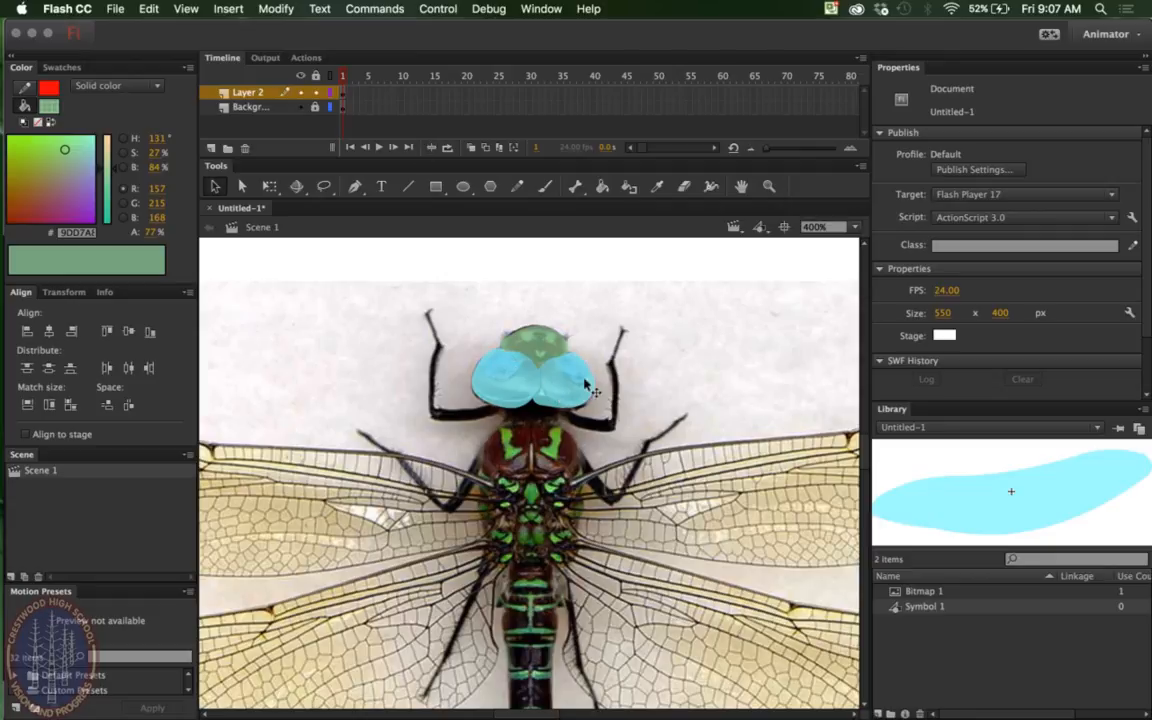
# Change the eye shape's fill to the white-to-black radial gradient.
pyautogui.click(490, 388)
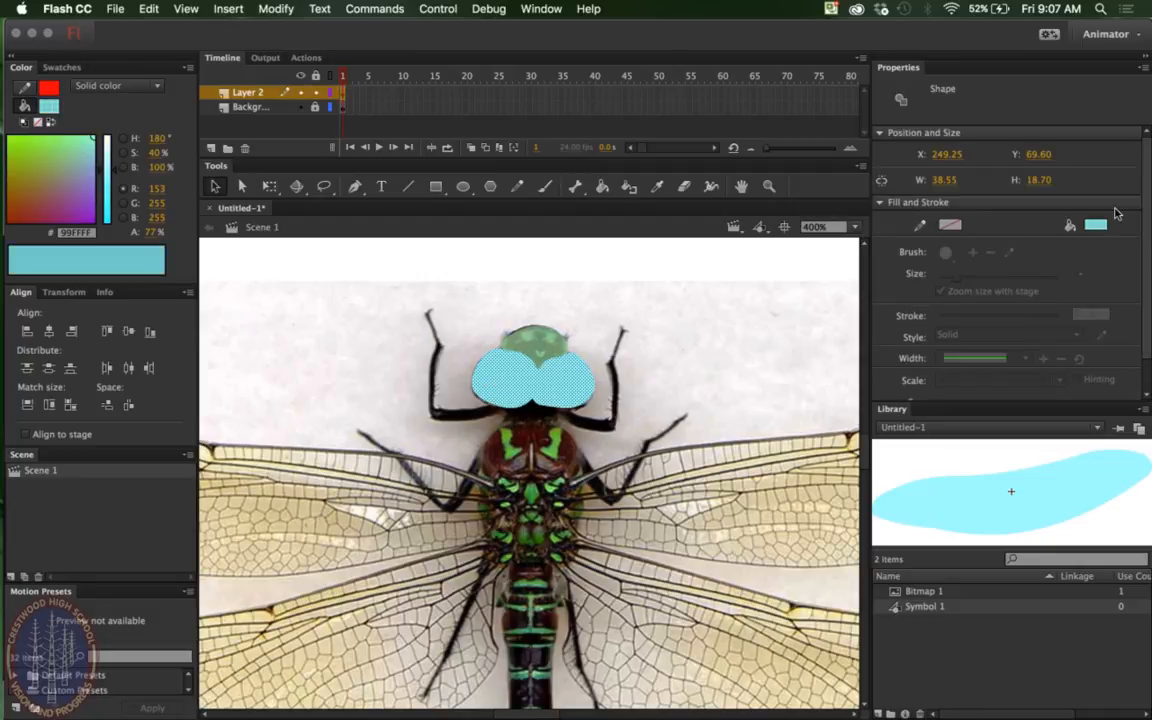
pyautogui.click(1096, 225)
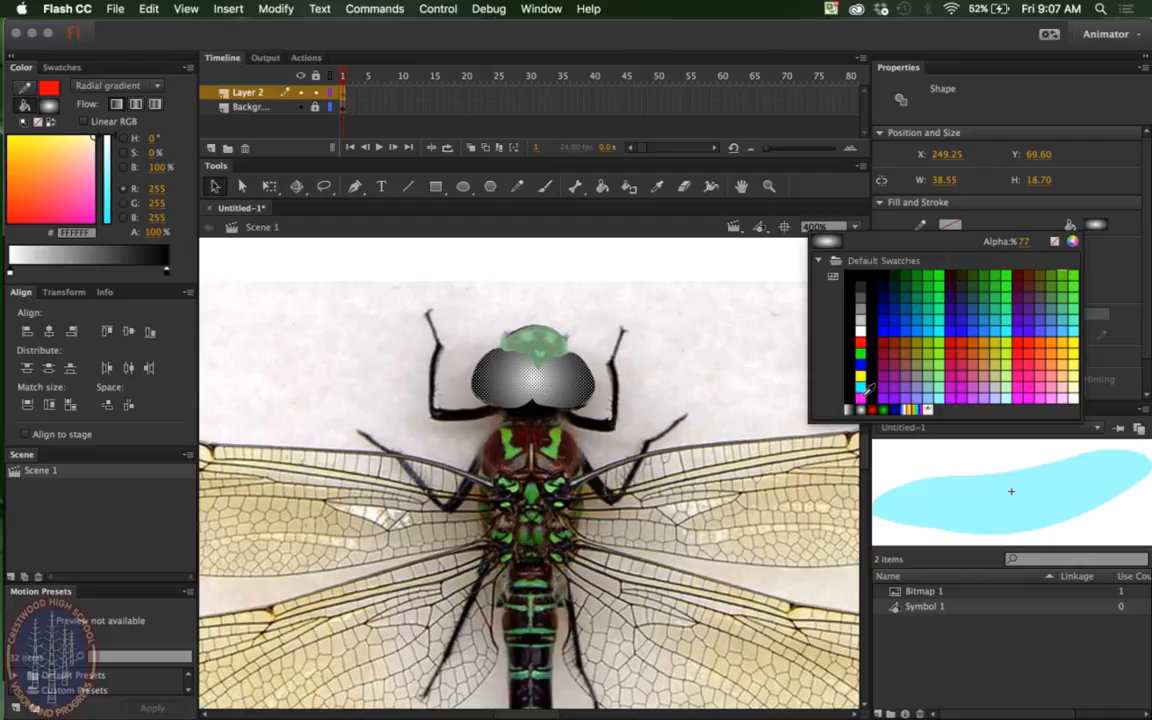
pyautogui.click(868, 390)
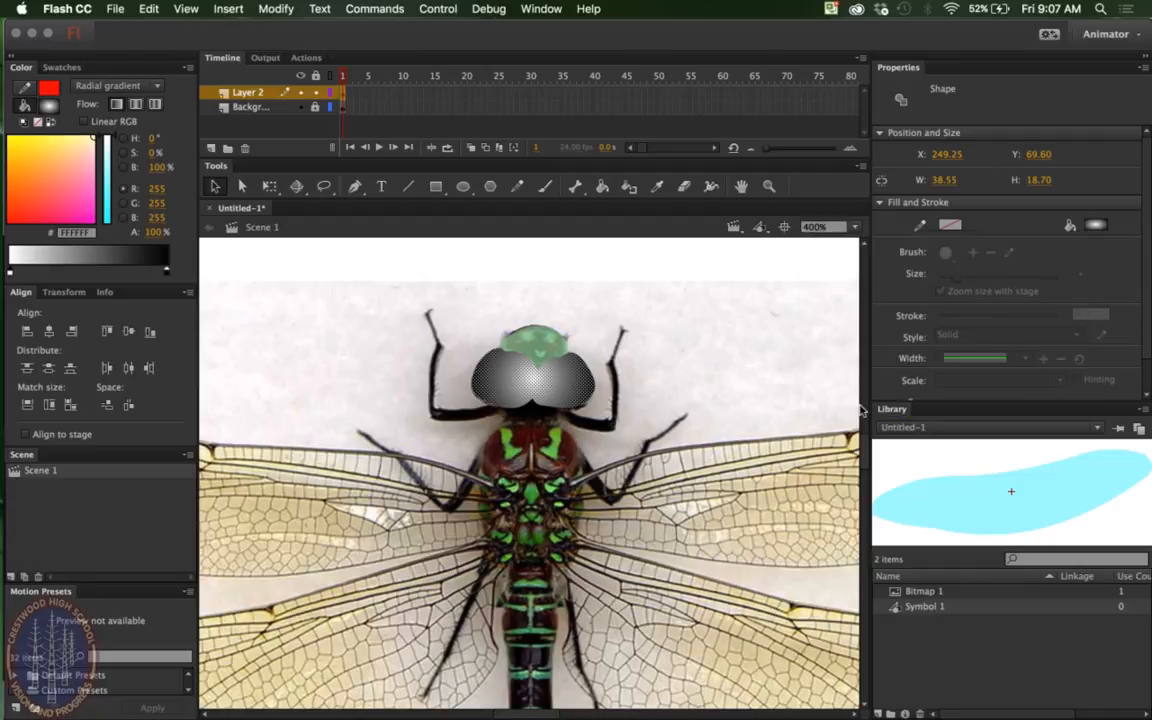
# Move the radial gradient's centre onto the left eye with the Gradient Transform tool.
pyautogui.click(270, 187)
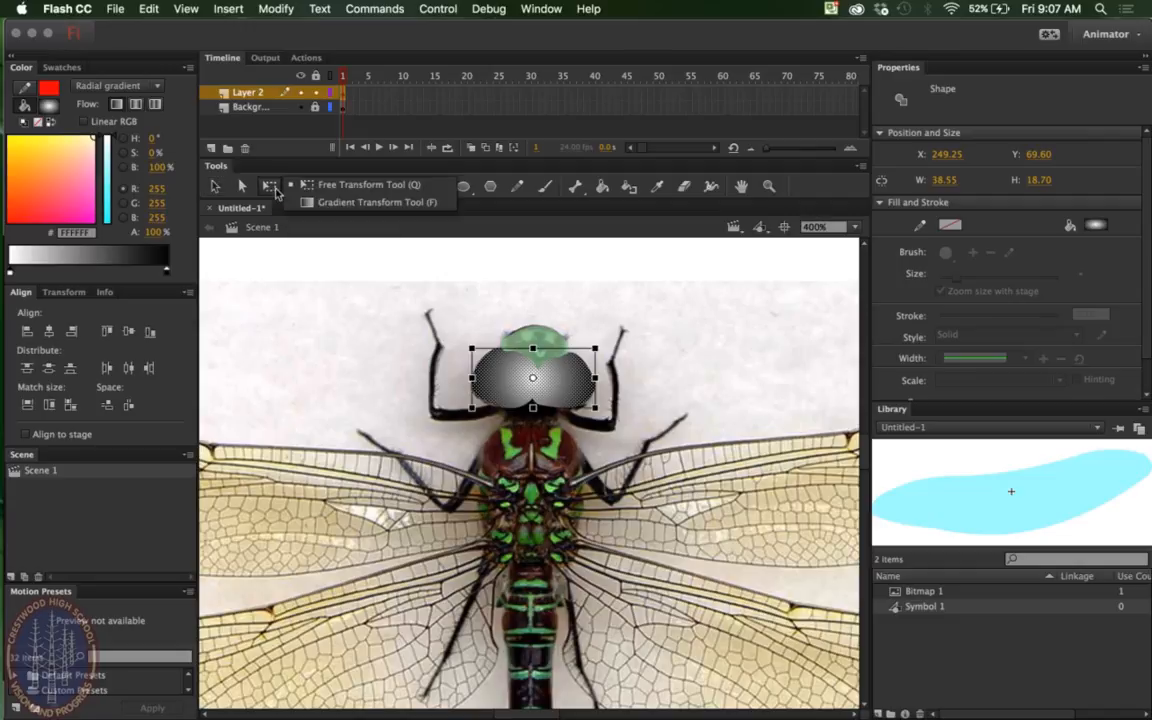
pyautogui.click(340, 204)
pyautogui.moveTo(528, 371); pyautogui.dragTo(485, 375)
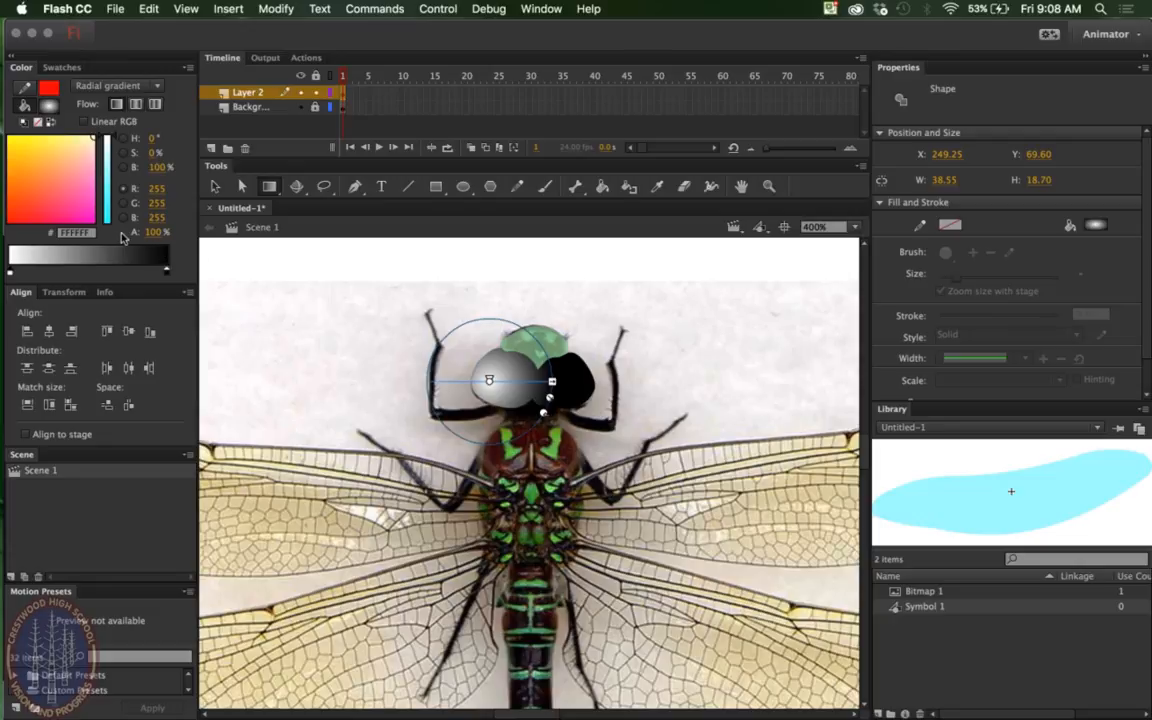
# Recolour the black end of the eye gradient to dark green #005325.
pyautogui.click(167, 273)
pyautogui.click(167, 273)
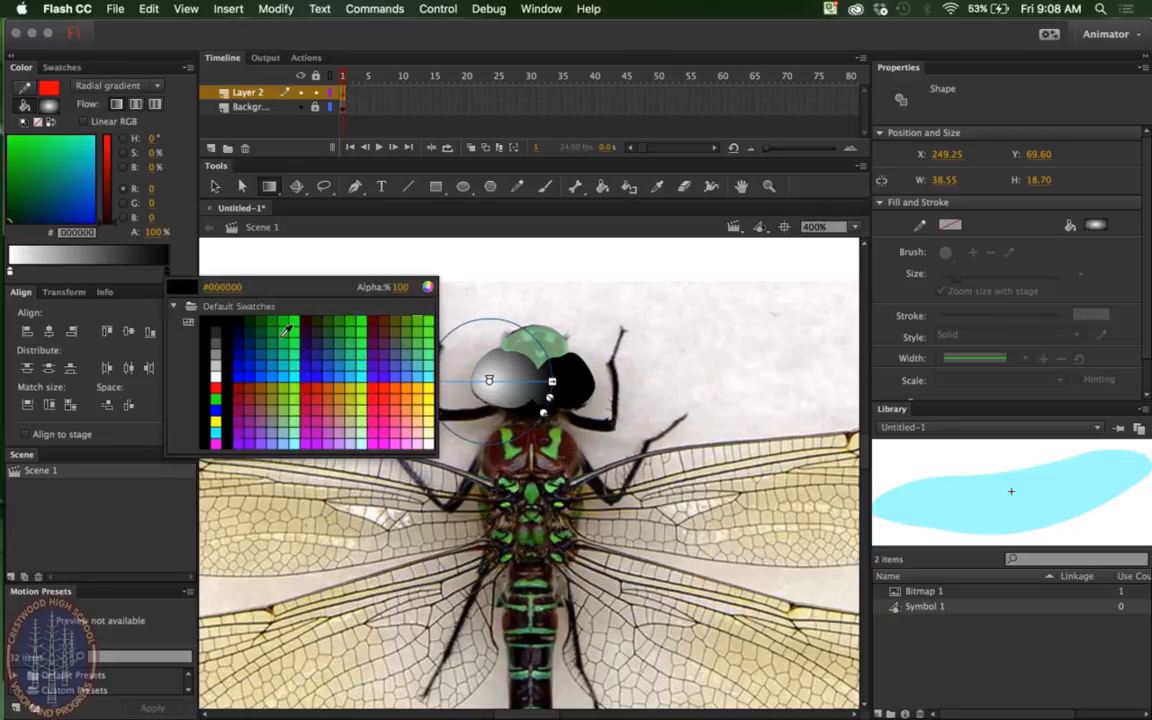
pyautogui.click(297, 329)
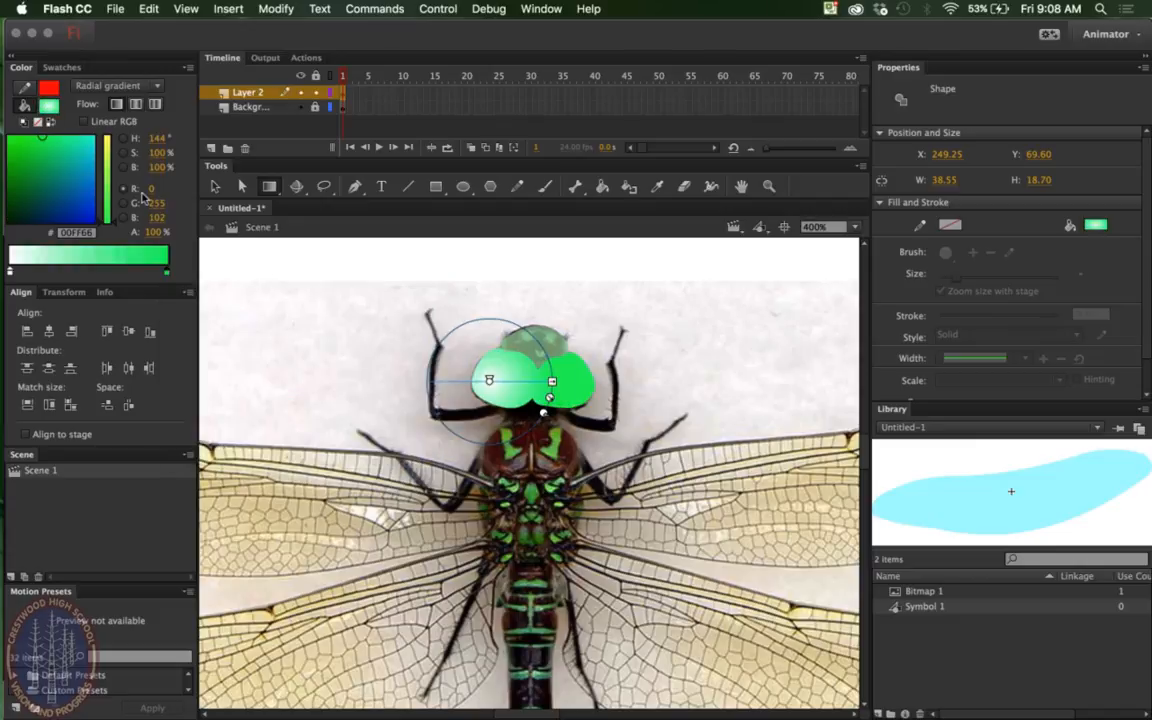
pyautogui.click(29, 174)
pyautogui.click(16, 196)
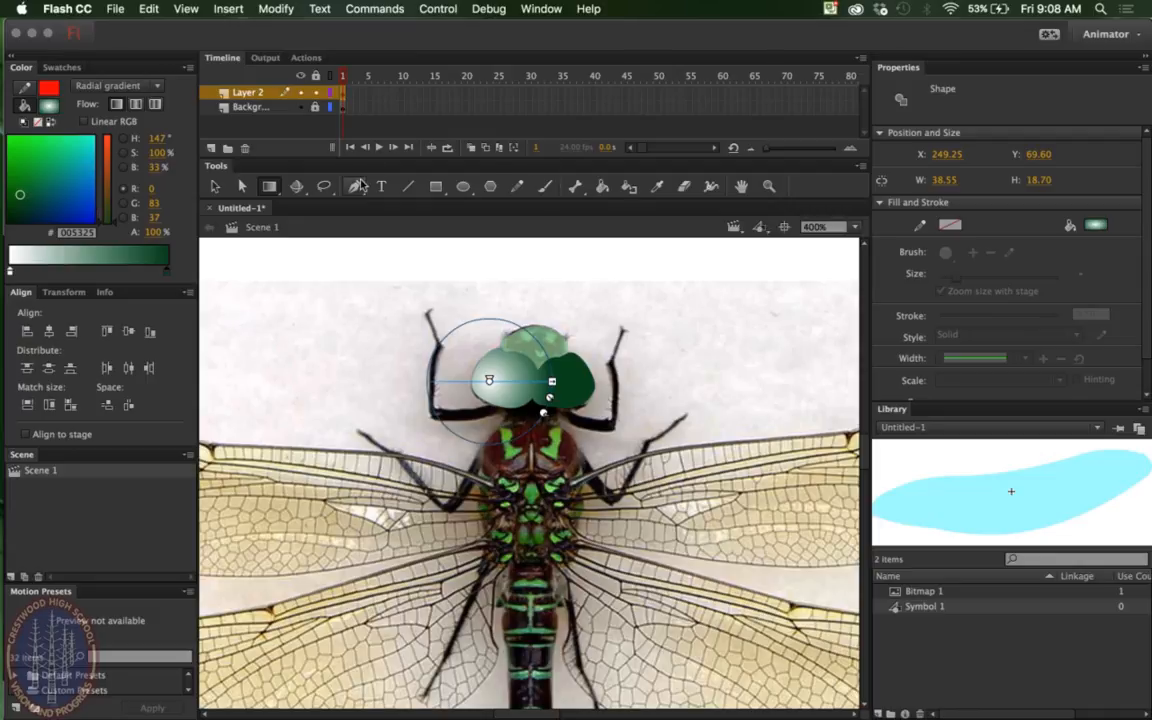
# Sample the green marking on the thorax, #72C770, as the current fill colour with the Eyedropper.
pyautogui.click(657, 189)
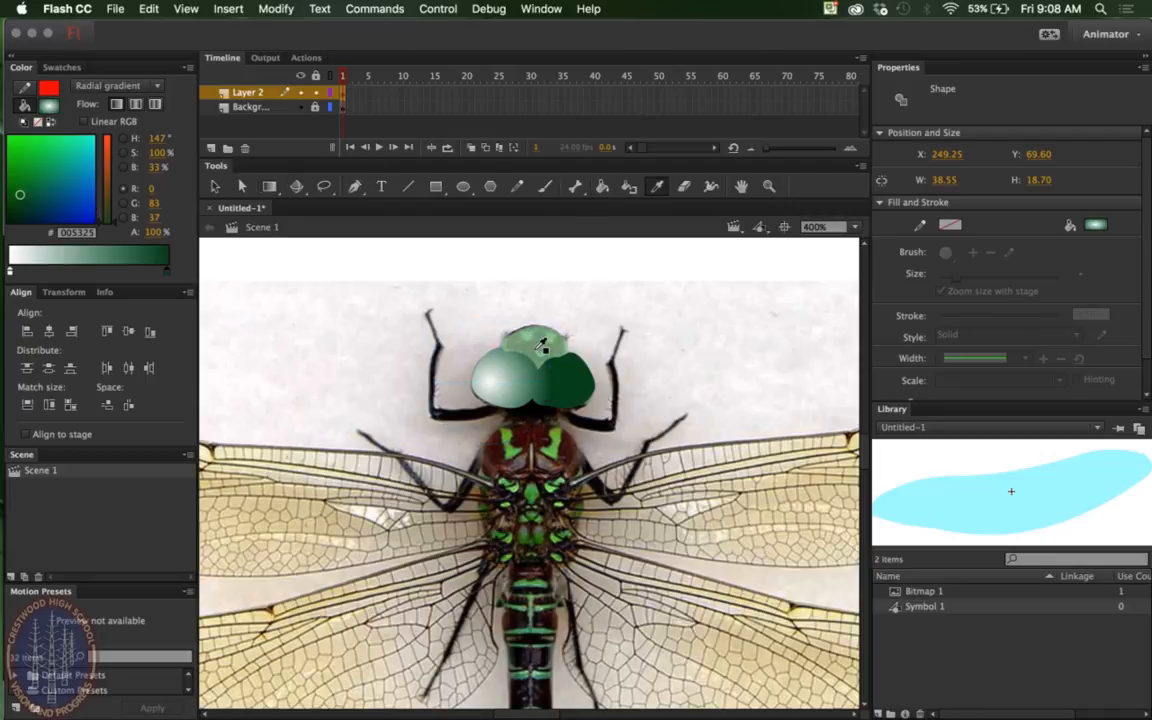
pyautogui.click(507, 440)
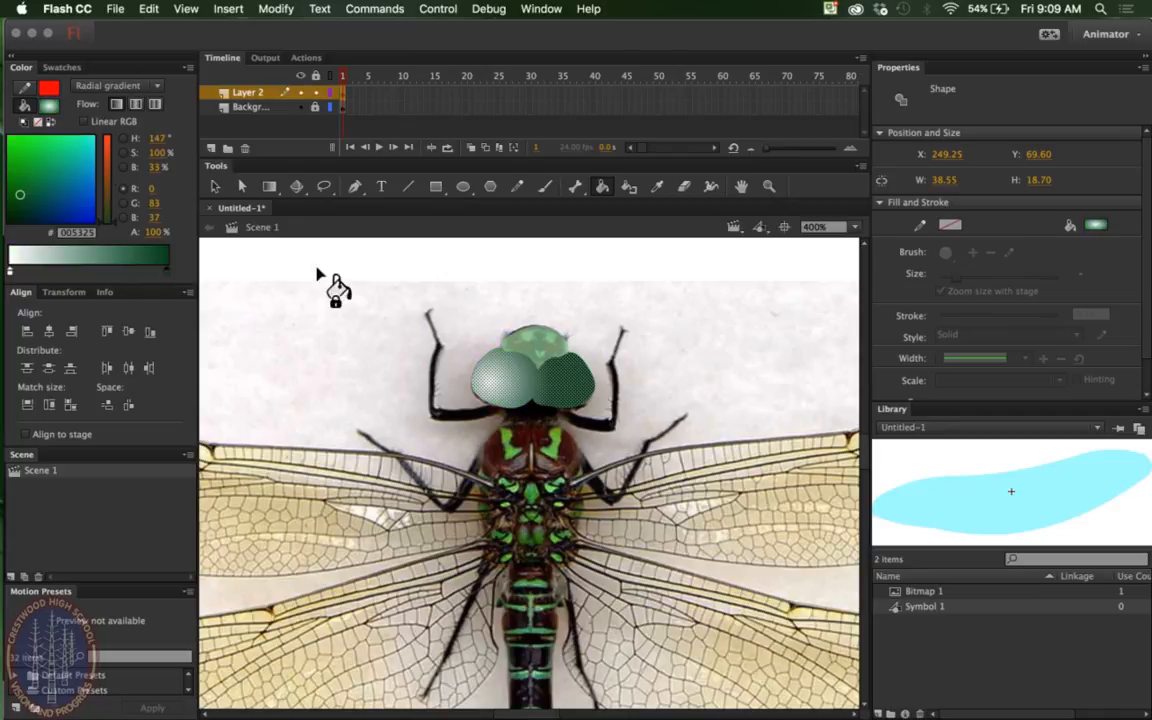
pyautogui.click(214, 186)
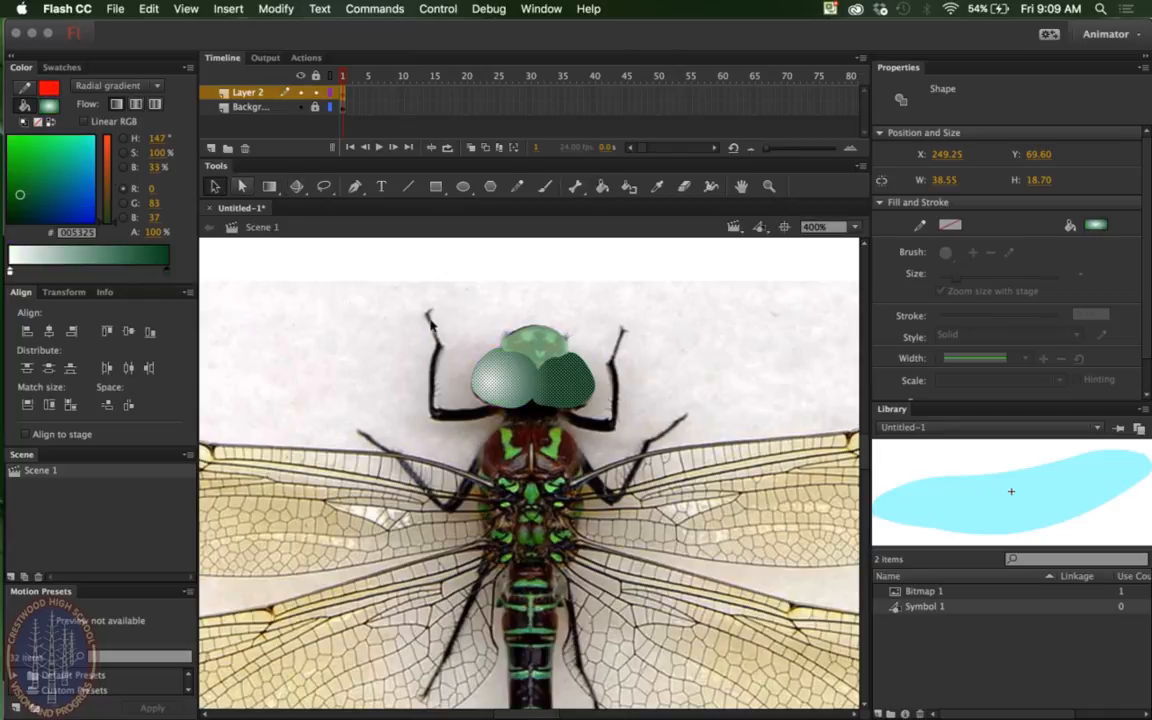
# Draw connected red lines down the left side of the body from the left eye past the thorax to the upper abdomen.
pyautogui.click(410, 188)
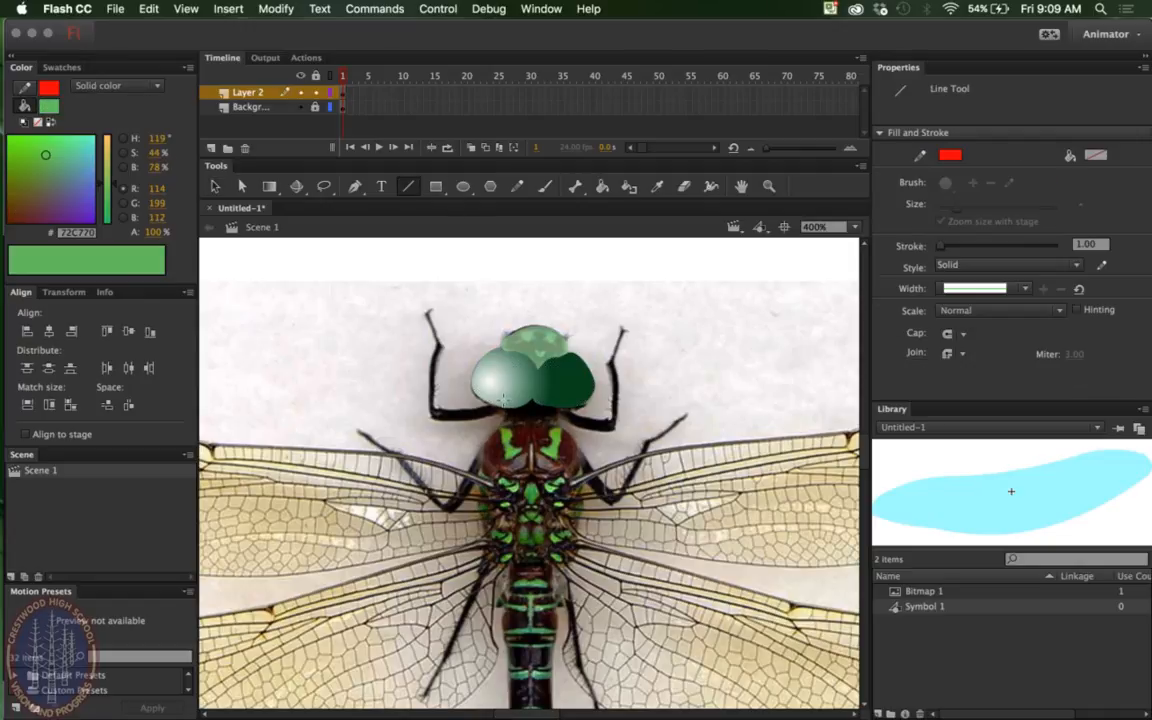
pyautogui.moveTo(510, 407); pyautogui.dragTo(510, 565)
pyautogui.scroll(-10, 470, 537)
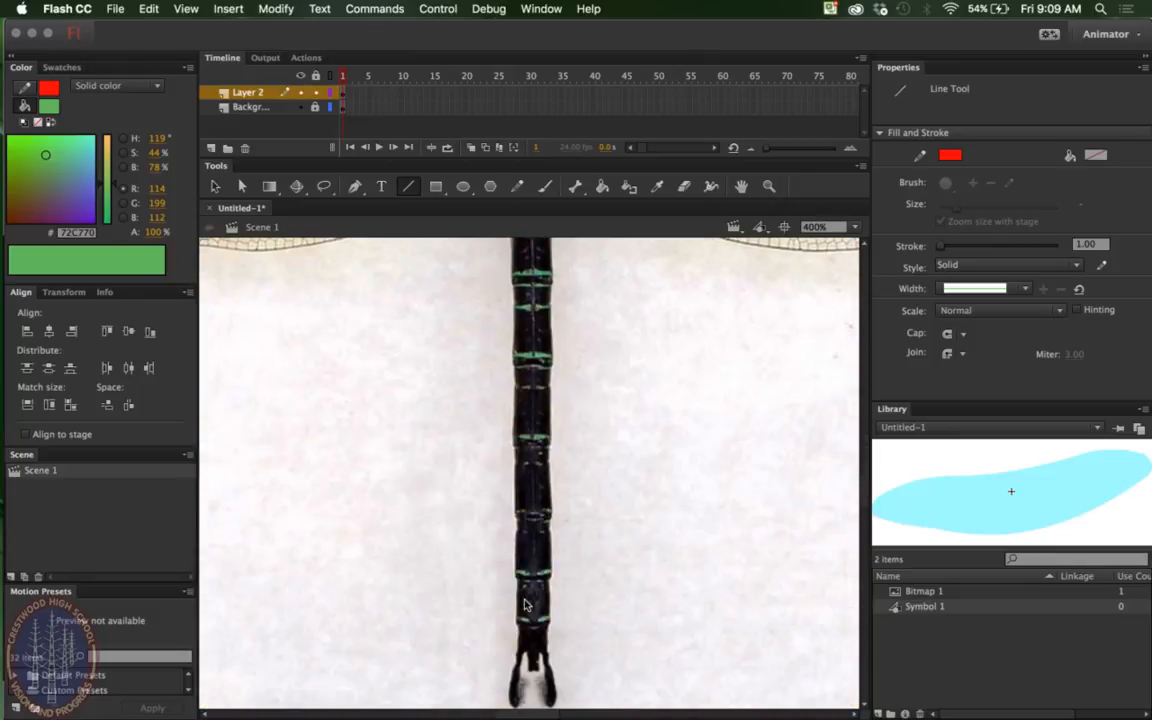
pyautogui.scroll(6, 502, 380)
pyautogui.moveTo(510, 328); pyautogui.dragTo(513, 430)
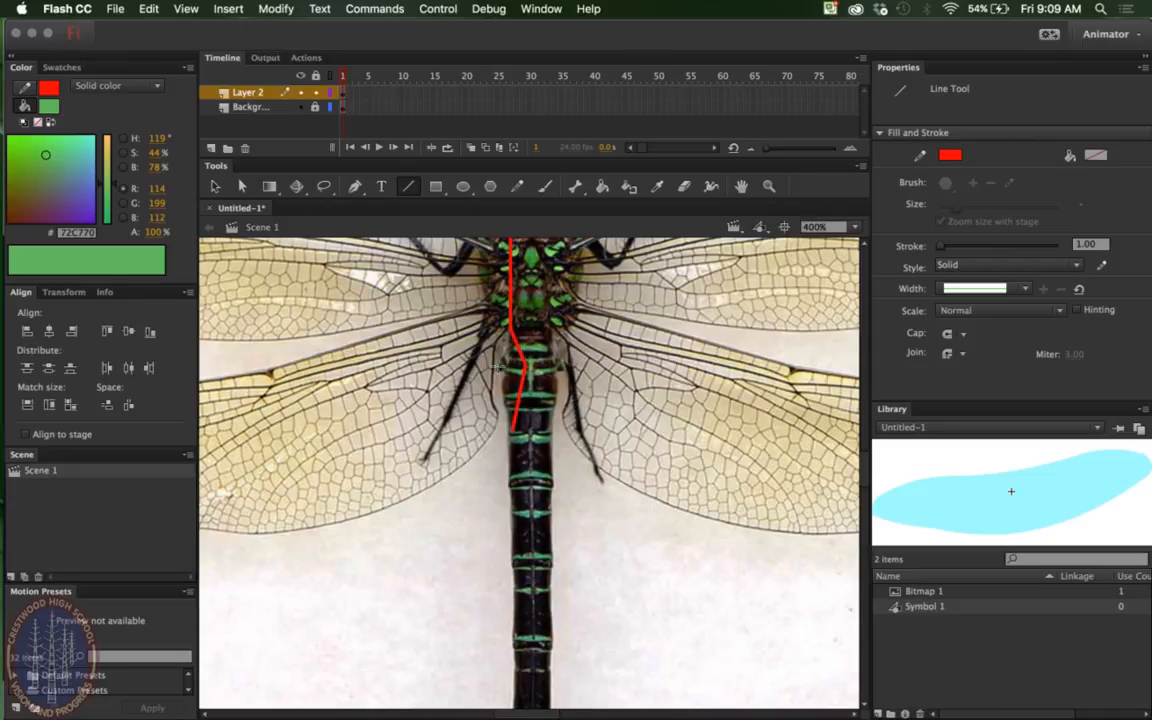
# Extend the body's left red outline with one straight line from the upper abdomen down to the tail's tip.
pyautogui.moveTo(506, 424); pyautogui.dragTo(512, 692)
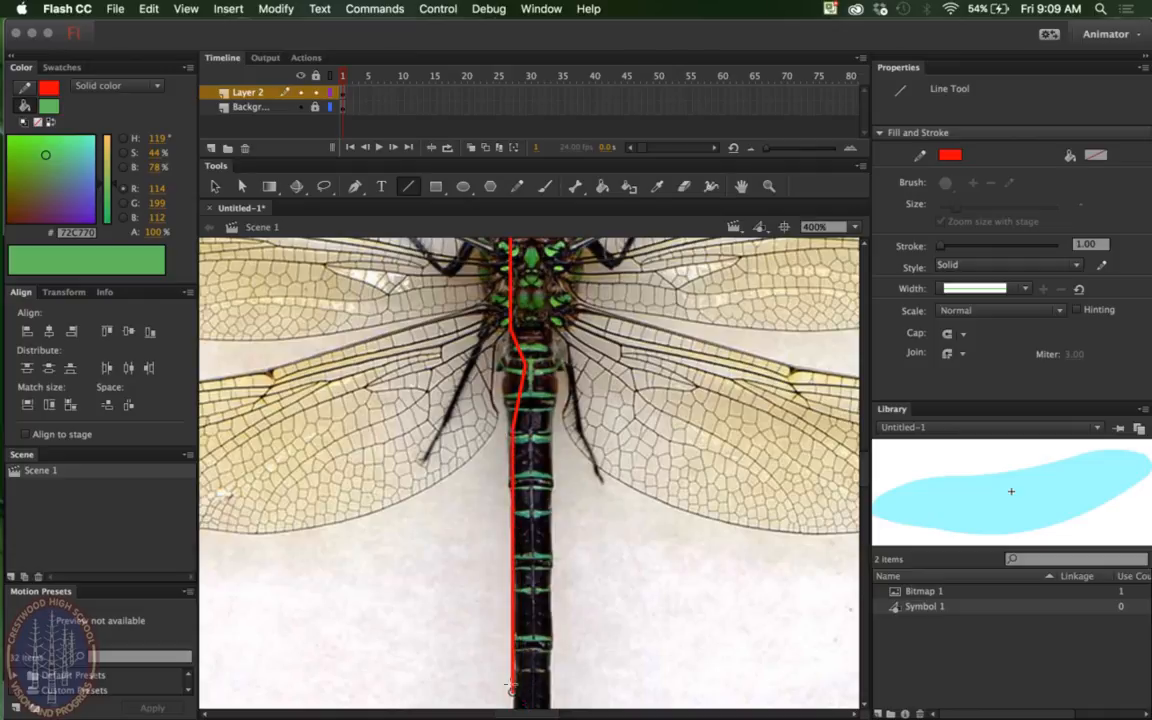
pyautogui.press('super+z')
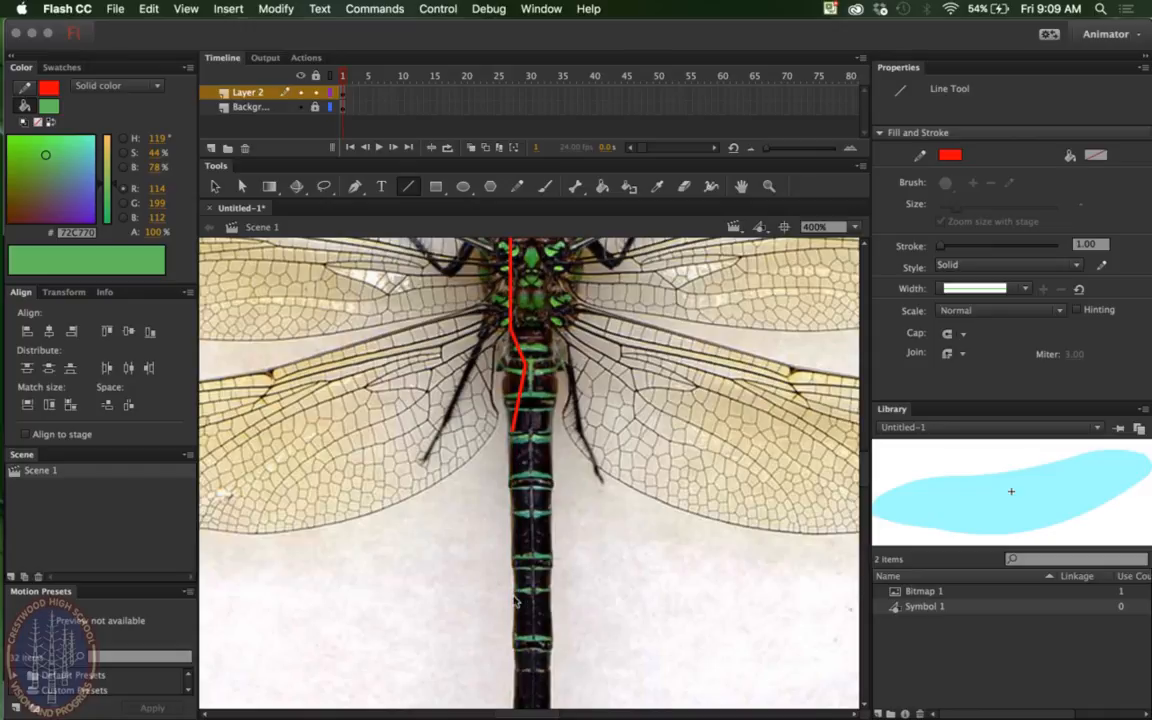
pyautogui.press('super+minus')
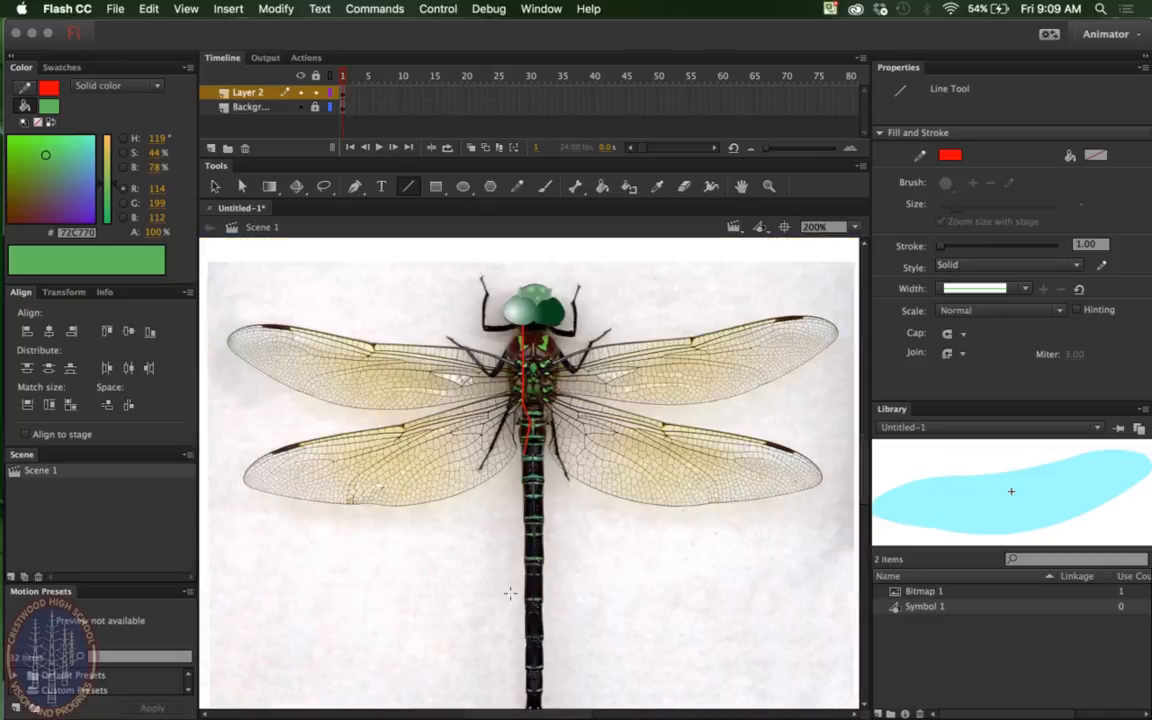
pyautogui.scroll(-6, 512, 593)
pyautogui.scroll(5, 514, 599)
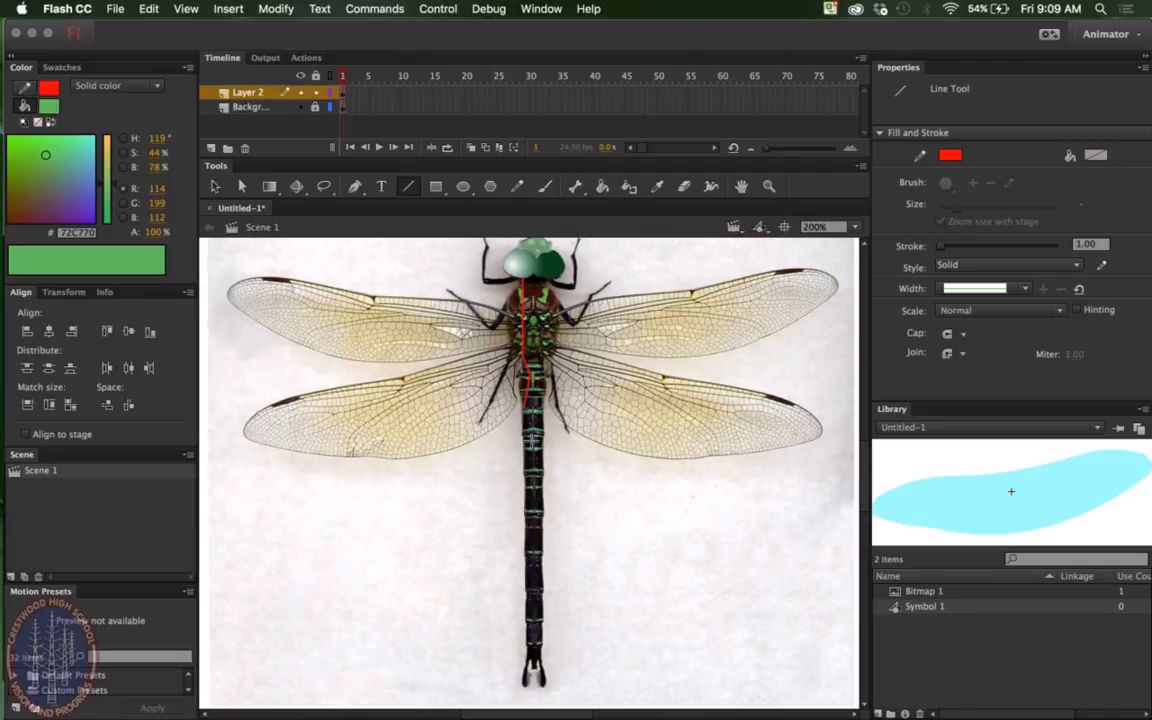
pyautogui.moveTo(521, 445)
pyautogui.mouseDown()
pyautogui.moveTo(505, 688)
pyautogui.moveTo(523, 688)
pyautogui.moveTo(520, 655)
pyautogui.moveTo(536, 669)
pyautogui.mouseUp()
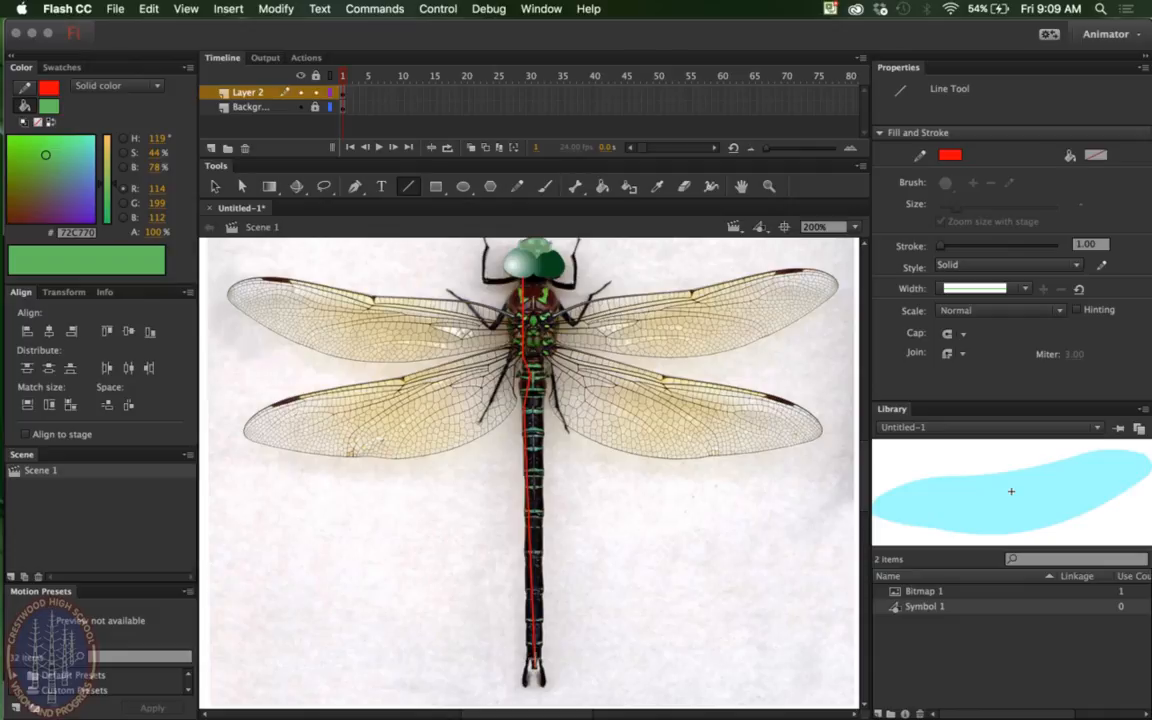
# Draw a straight red line up the right side of the abdomen from the tail's tip to the upper abdomen.
pyautogui.moveTo(536, 668)
pyautogui.mouseDown()
pyautogui.moveTo(550, 483)
pyautogui.moveTo(537, 405)
pyautogui.mouseUp()
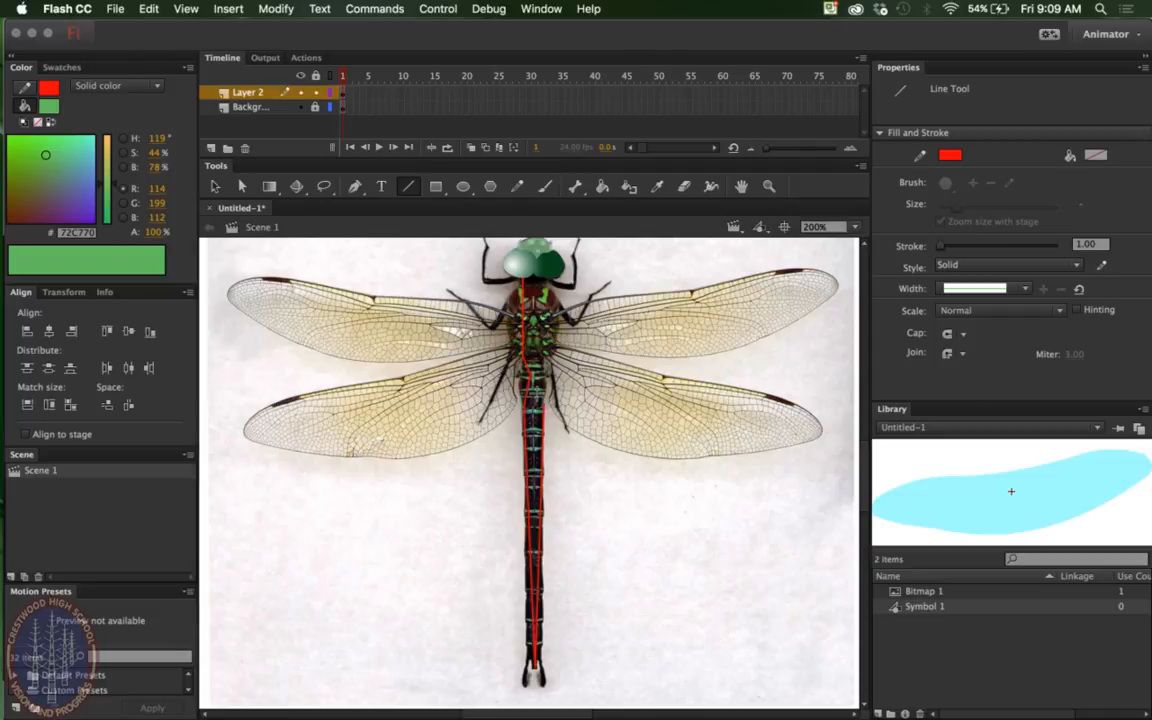
pyautogui.press('super+z')
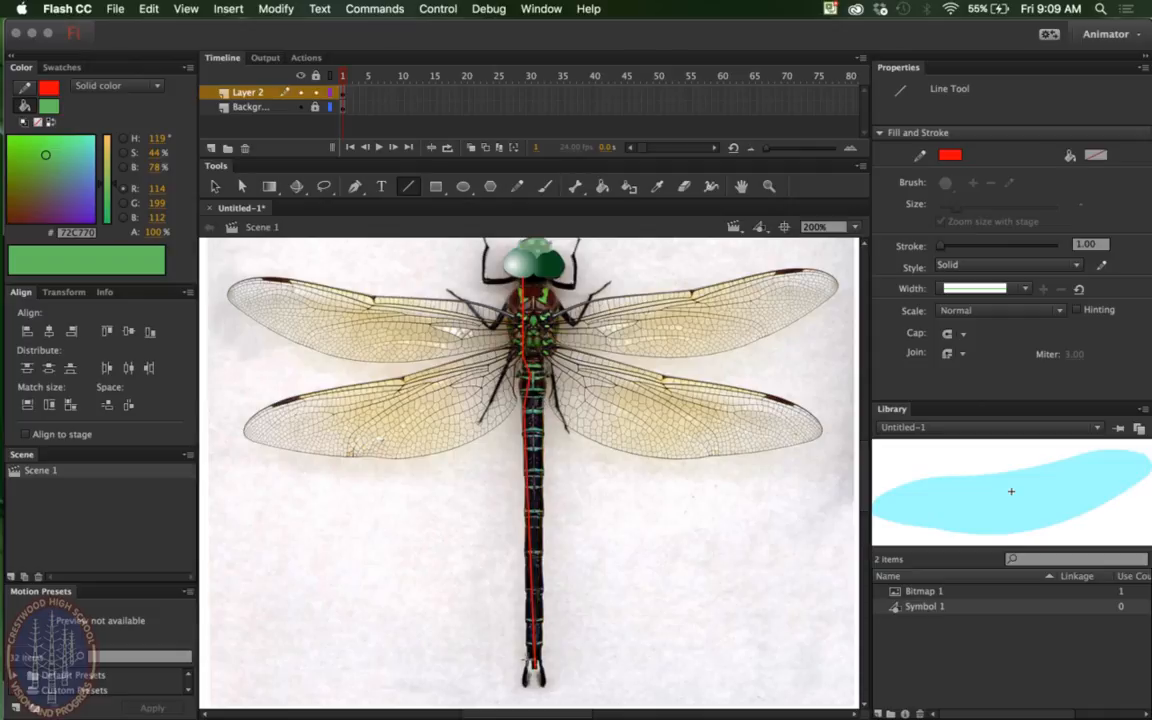
pyautogui.moveTo(537, 665)
pyautogui.mouseDown()
pyautogui.moveTo(571, 496)
pyautogui.moveTo(527, 330)
pyautogui.mouseUp()
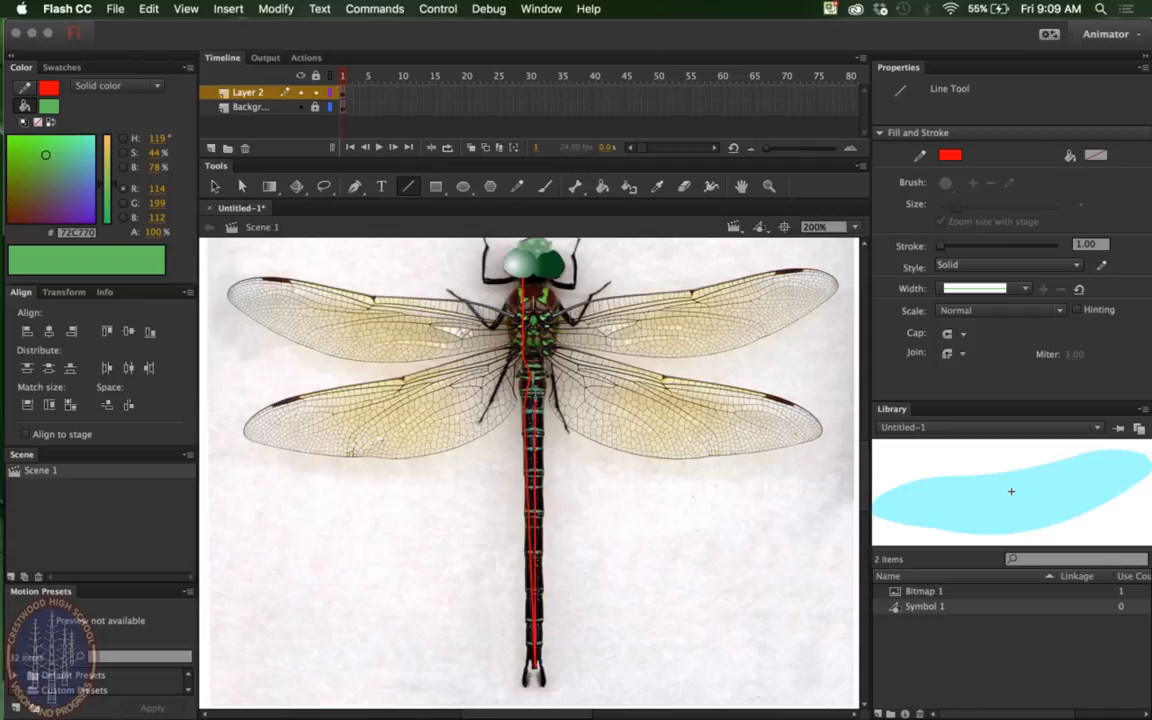
pyautogui.moveTo(534, 400); pyautogui.dragTo(543, 407)
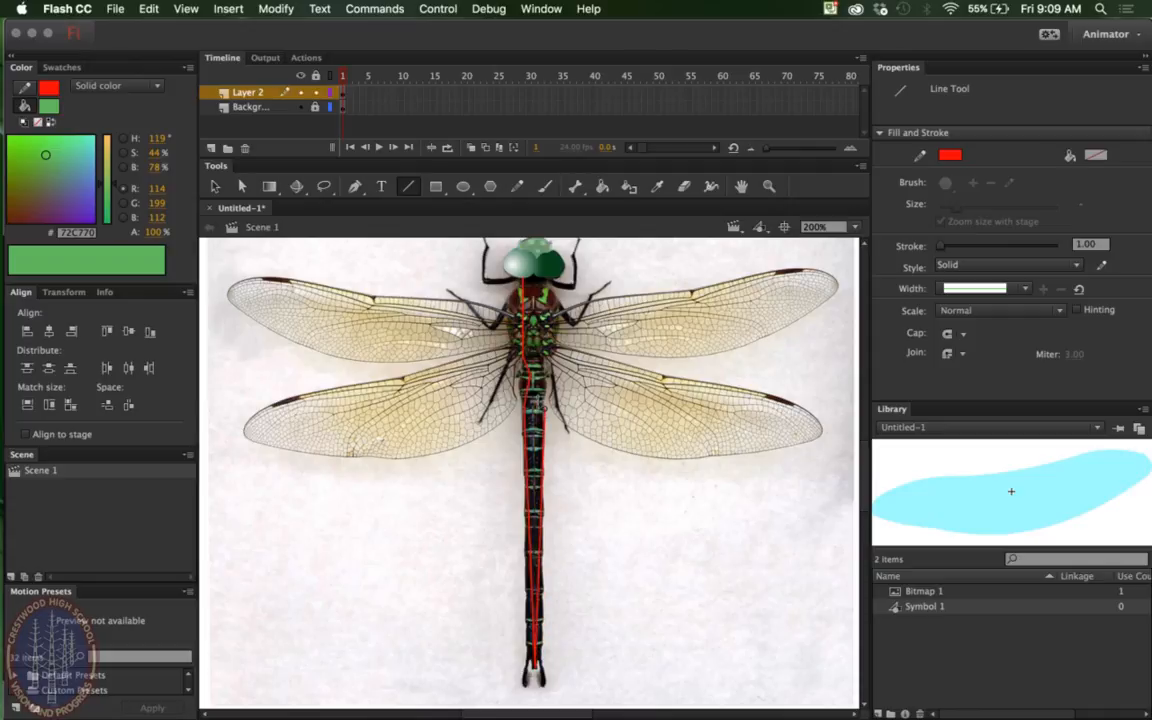
# Continue the right red outline with connected lines from the upper abdomen through the narrow waist and up the thorax to the right eye.
pyautogui.scroll(2, 545, 415)
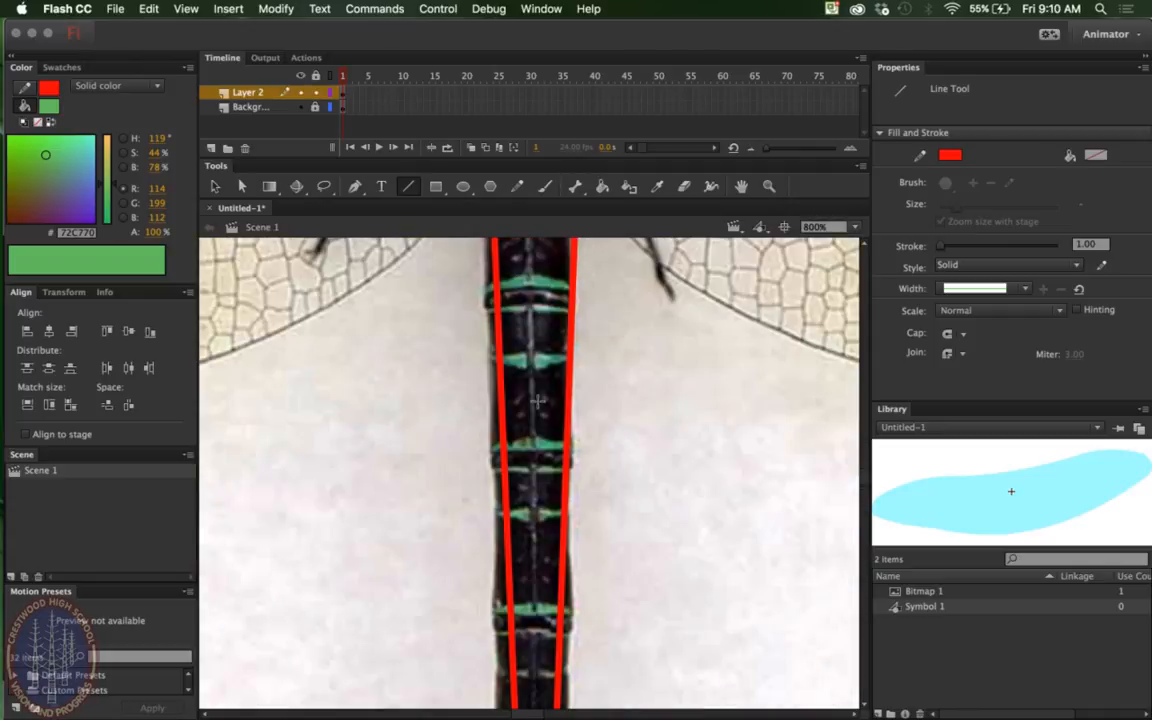
pyautogui.moveTo(576, 434); pyautogui.dragTo(538, 293)
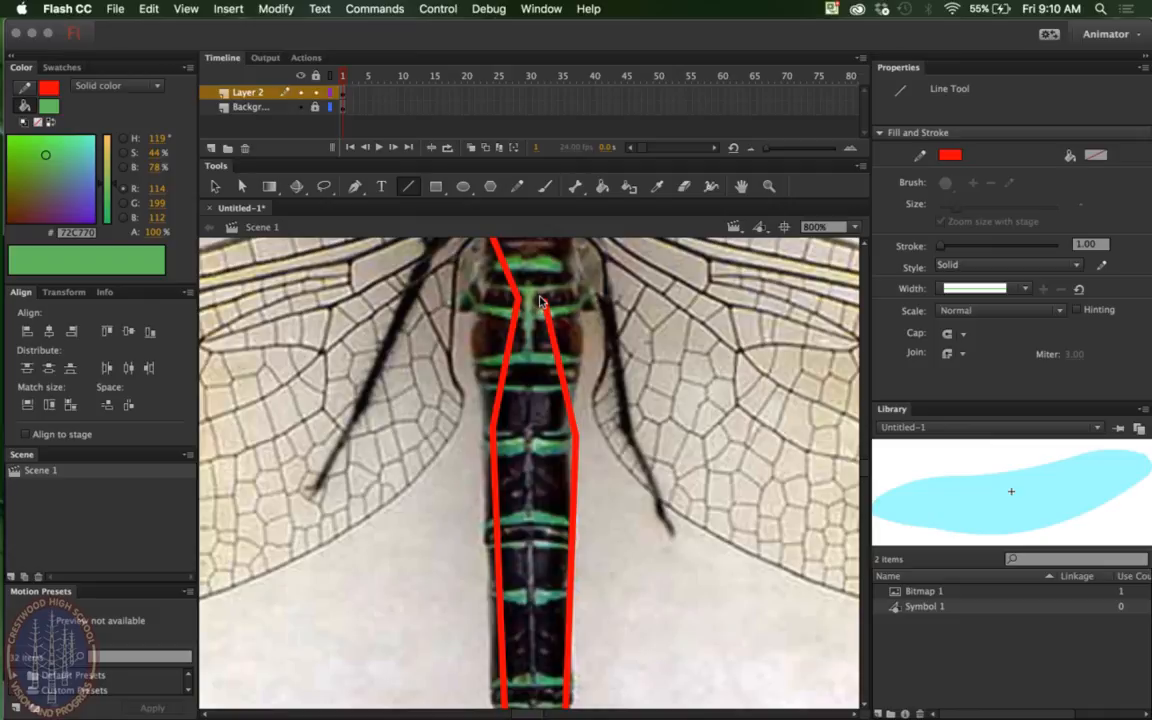
pyautogui.scroll(6, 541, 302)
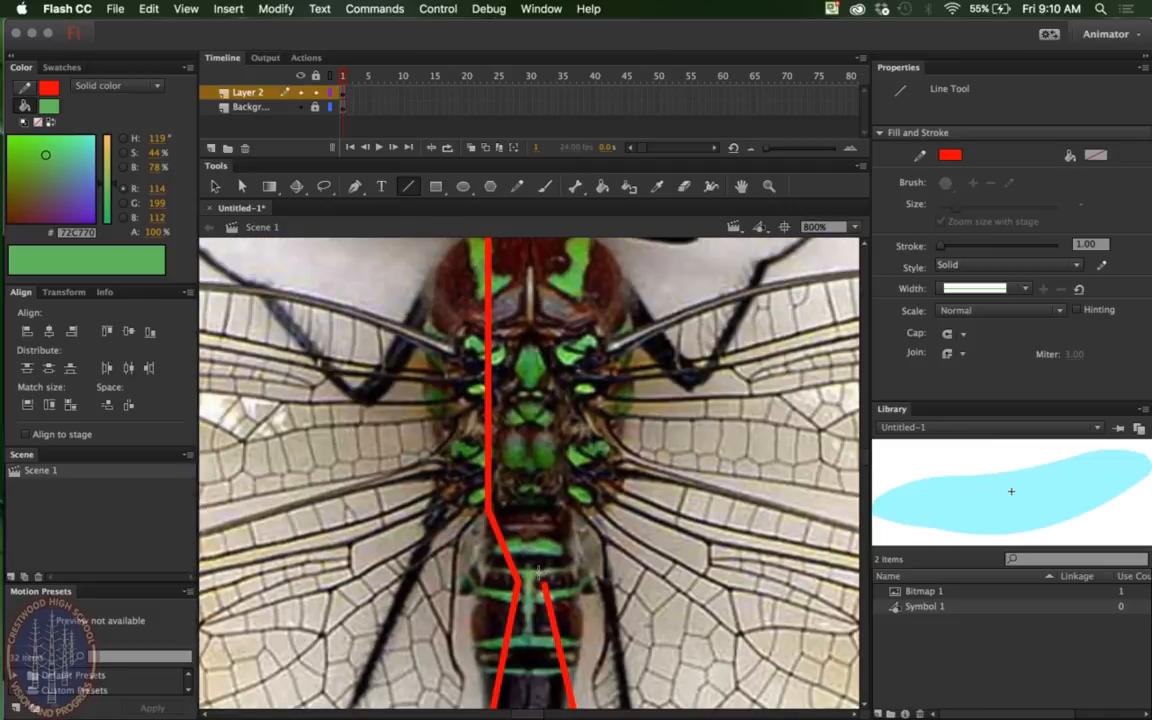
pyautogui.moveTo(543, 580); pyautogui.dragTo(573, 511)
pyautogui.scroll(3, 573, 511)
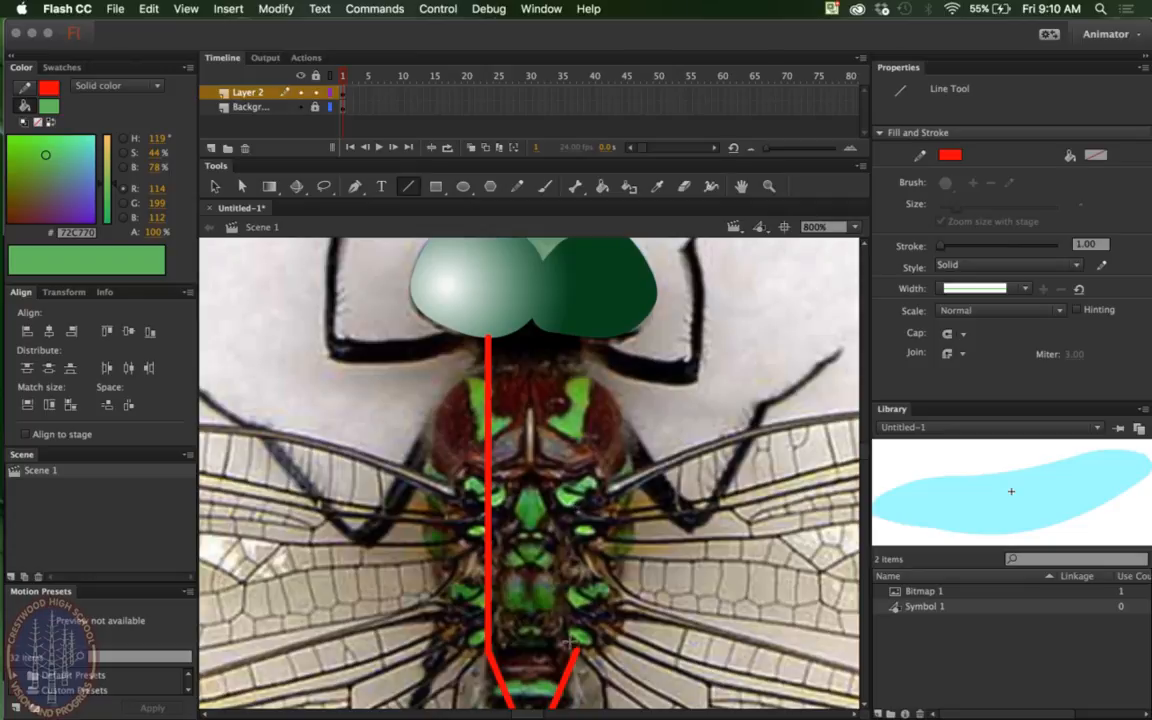
pyautogui.moveTo(577, 649); pyautogui.dragTo(580, 335)
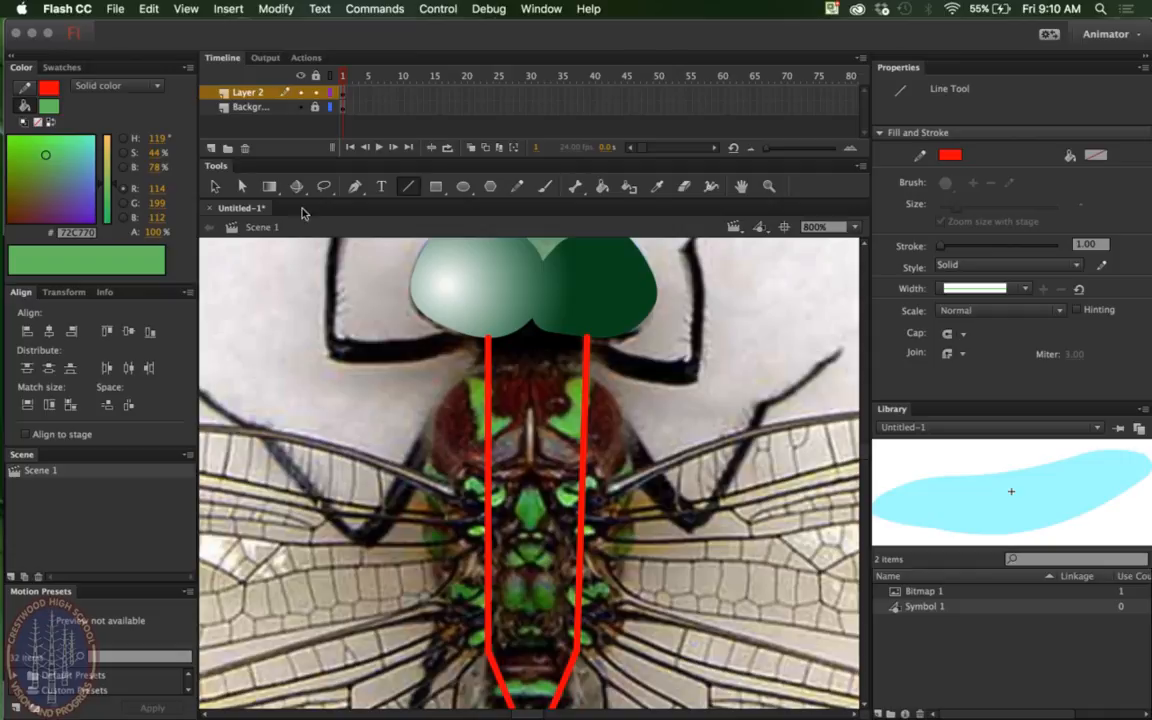
# Bend the two straight thorax lines outward with the Selection tool to follow the thorax's rounded sides.
pyautogui.click(214, 186)
pyautogui.moveTo(489, 476); pyautogui.dragTo(432, 470)
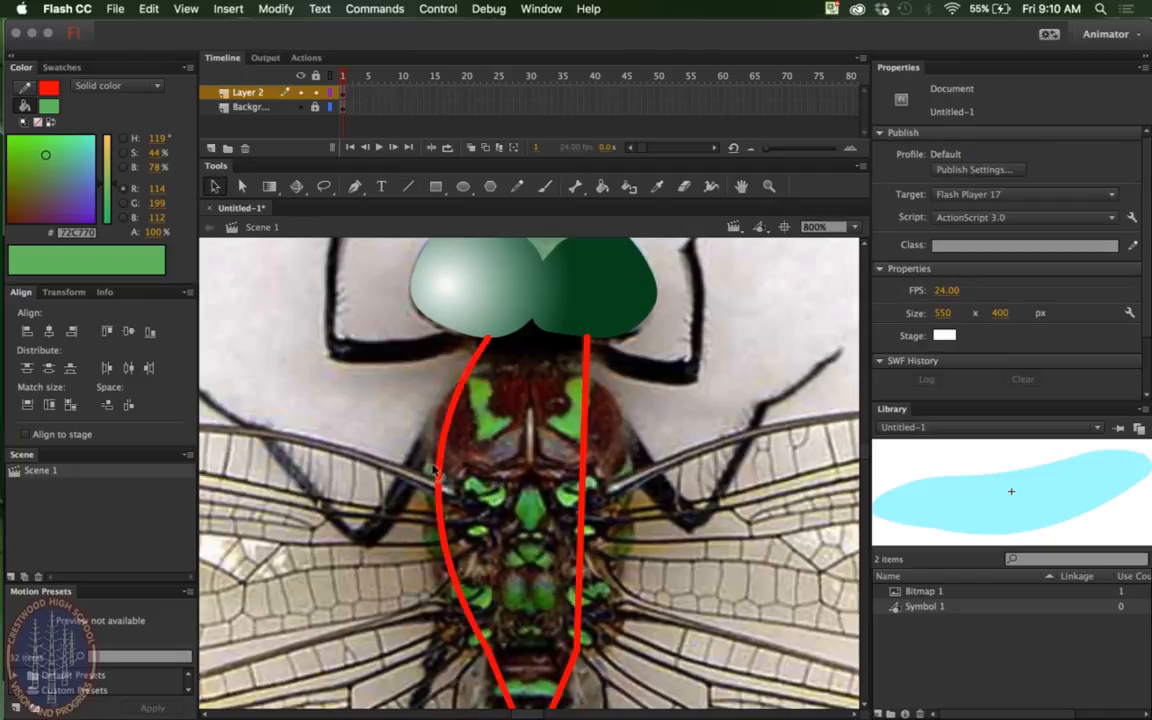
pyautogui.moveTo(586, 484); pyautogui.dragTo(635, 492)
# Curve the outline segments just above and below the waist outward on both sides to match the body's bulges.
pyautogui.scroll(-5, 635, 490)
pyautogui.scroll(3, 610, 495)
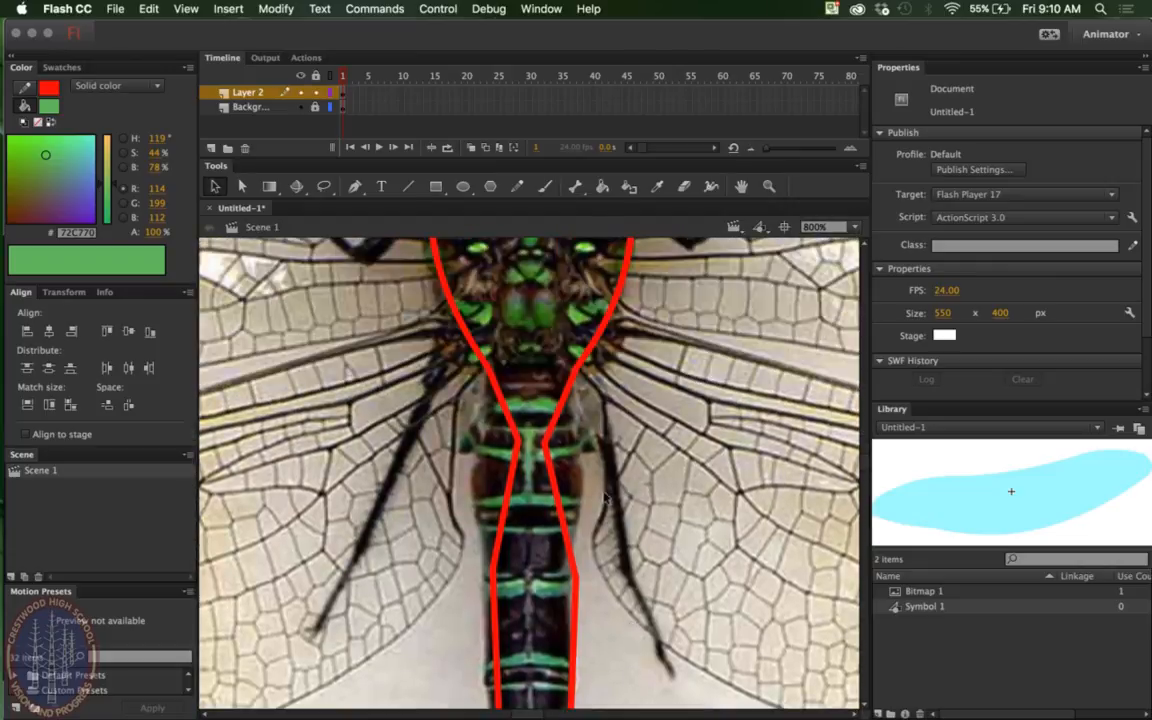
pyautogui.moveTo(509, 418); pyautogui.dragTo(487, 425)
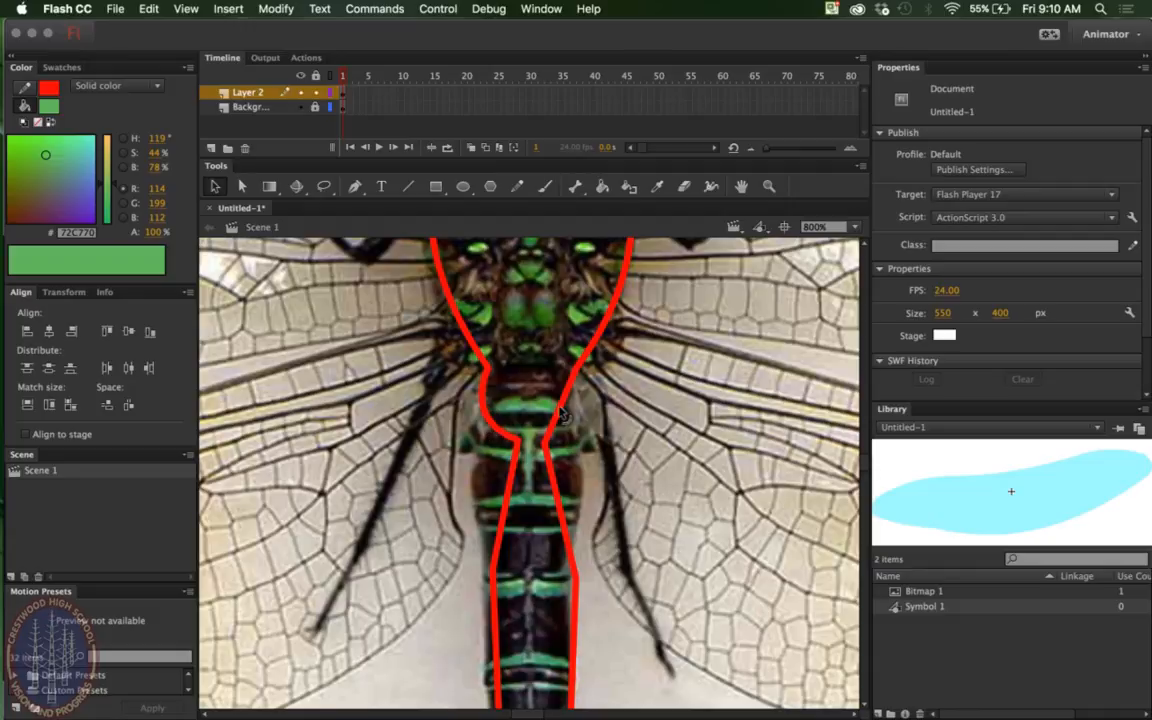
pyautogui.moveTo(572, 425); pyautogui.dragTo(582, 418)
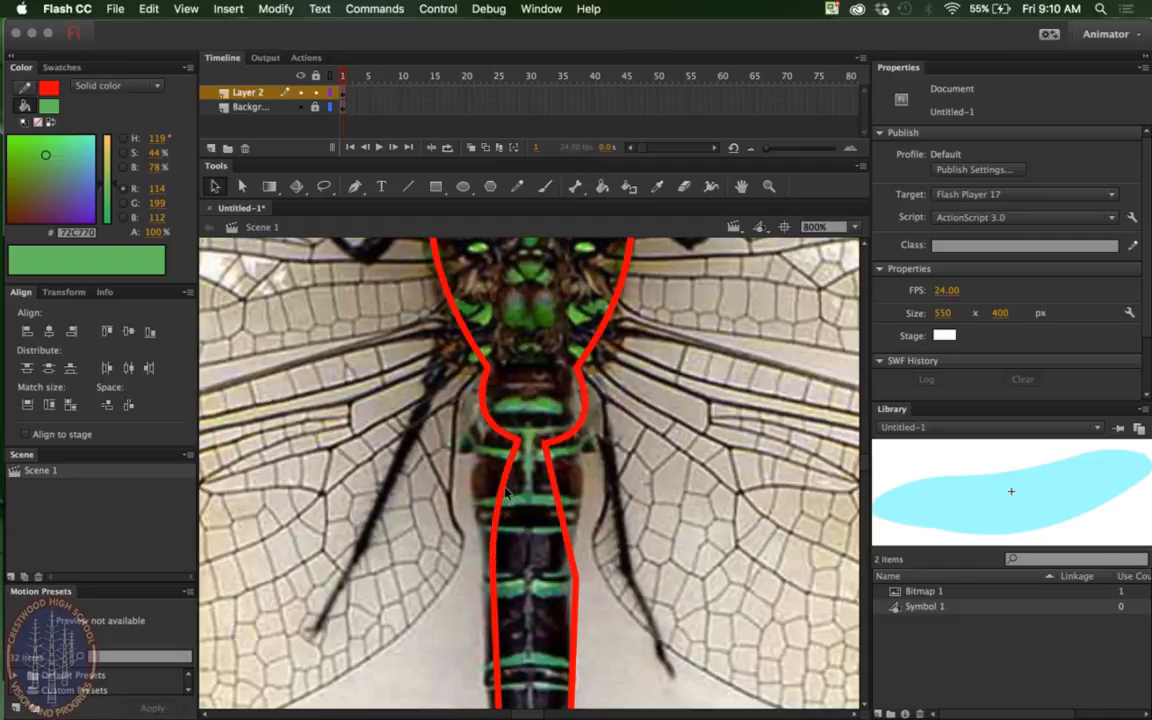
pyautogui.moveTo(499, 497); pyautogui.dragTo(471, 460)
pyautogui.moveTo(558, 490); pyautogui.dragTo(590, 447)
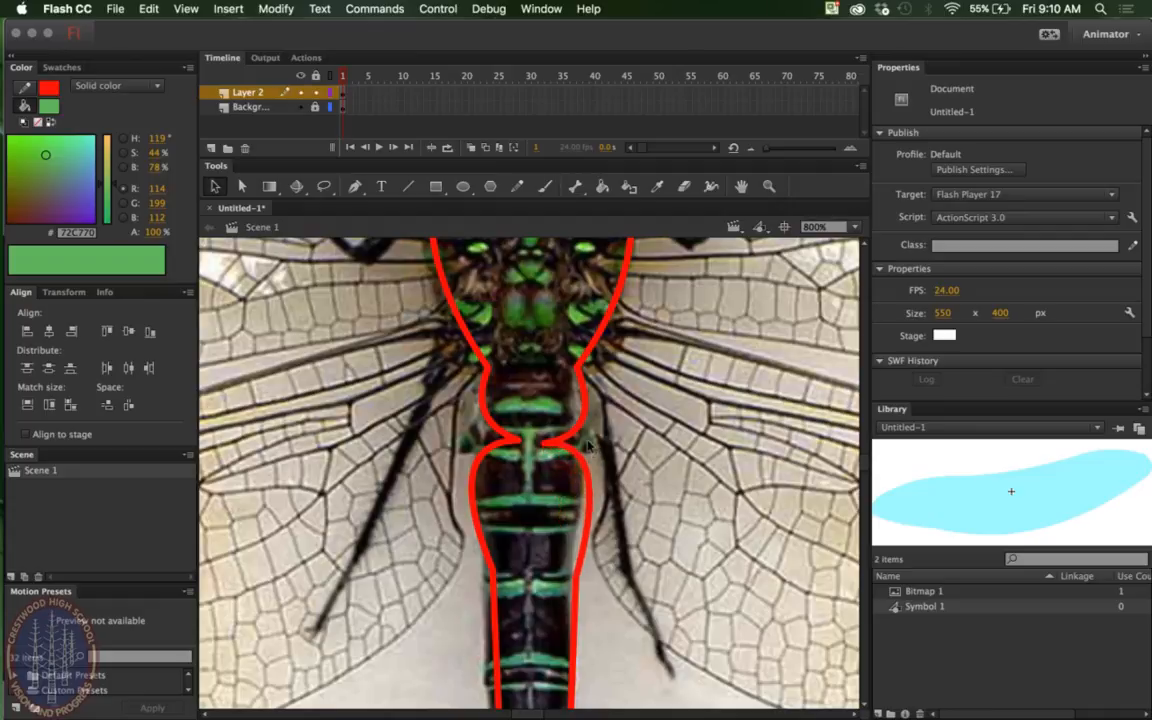
# Bow the two long tail lines slightly outward so they follow the abdomen's edges down to the tip.
pyautogui.scroll(5, 596, 491)
pyautogui.scroll(-12, 596, 491)
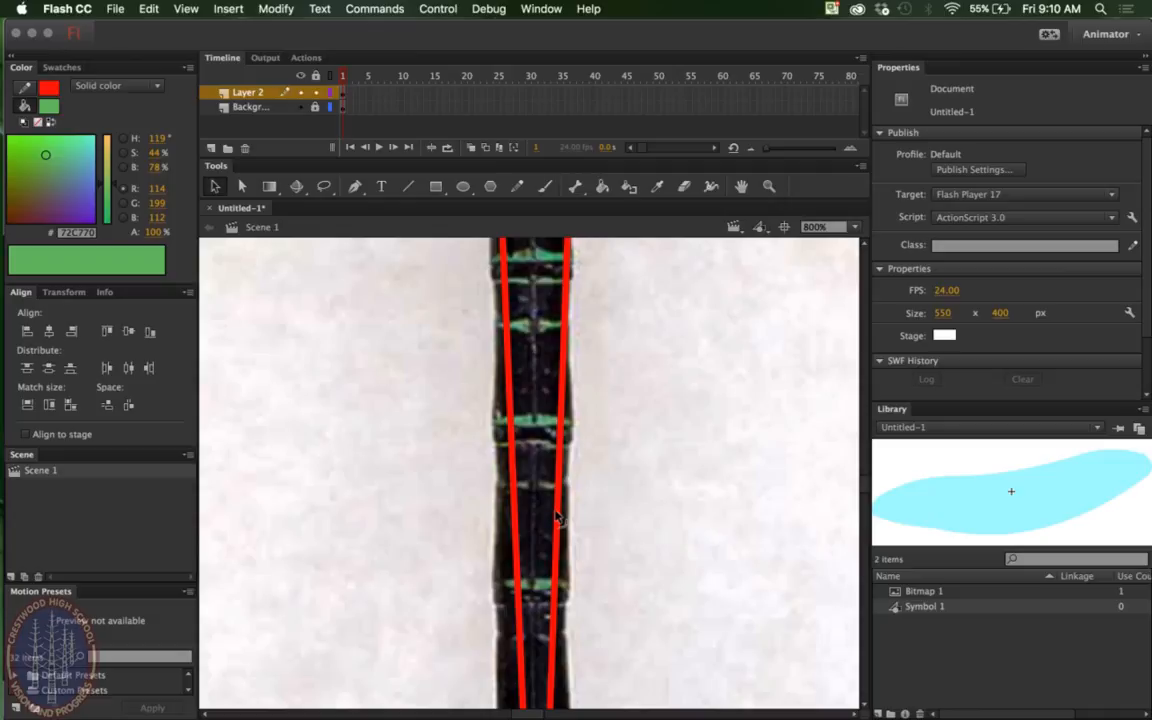
pyautogui.press('super+minus')
pyautogui.press('super+minus')
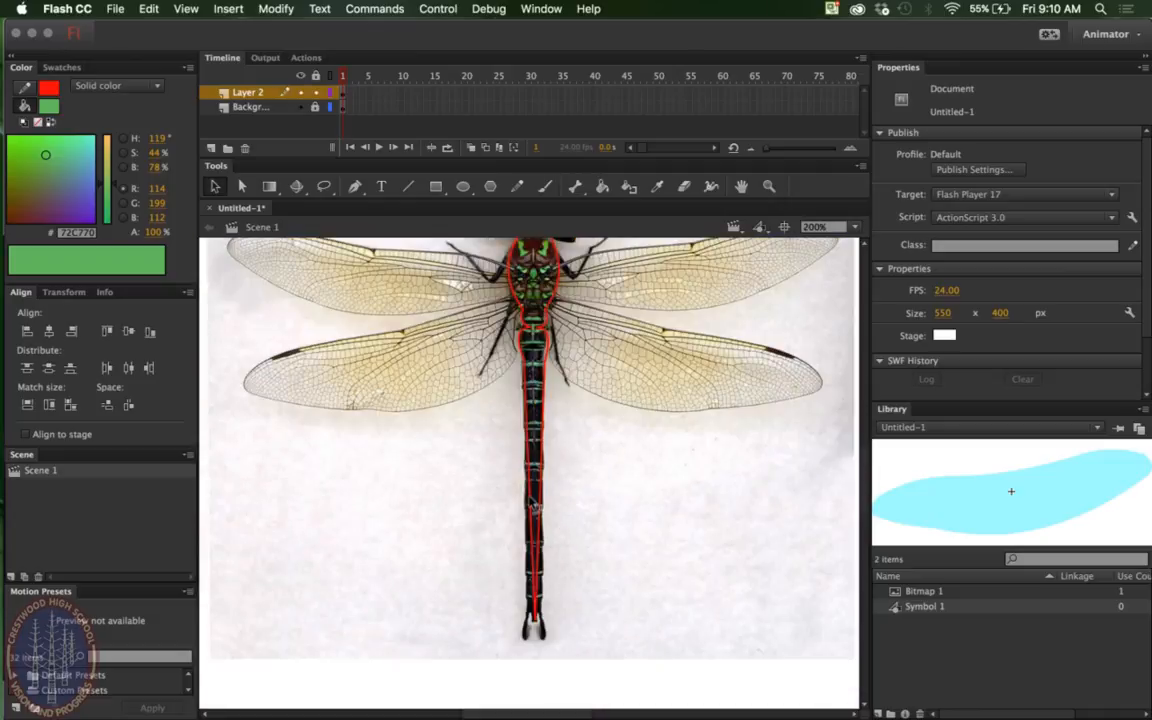
pyautogui.moveTo(531, 509); pyautogui.dragTo(526, 512)
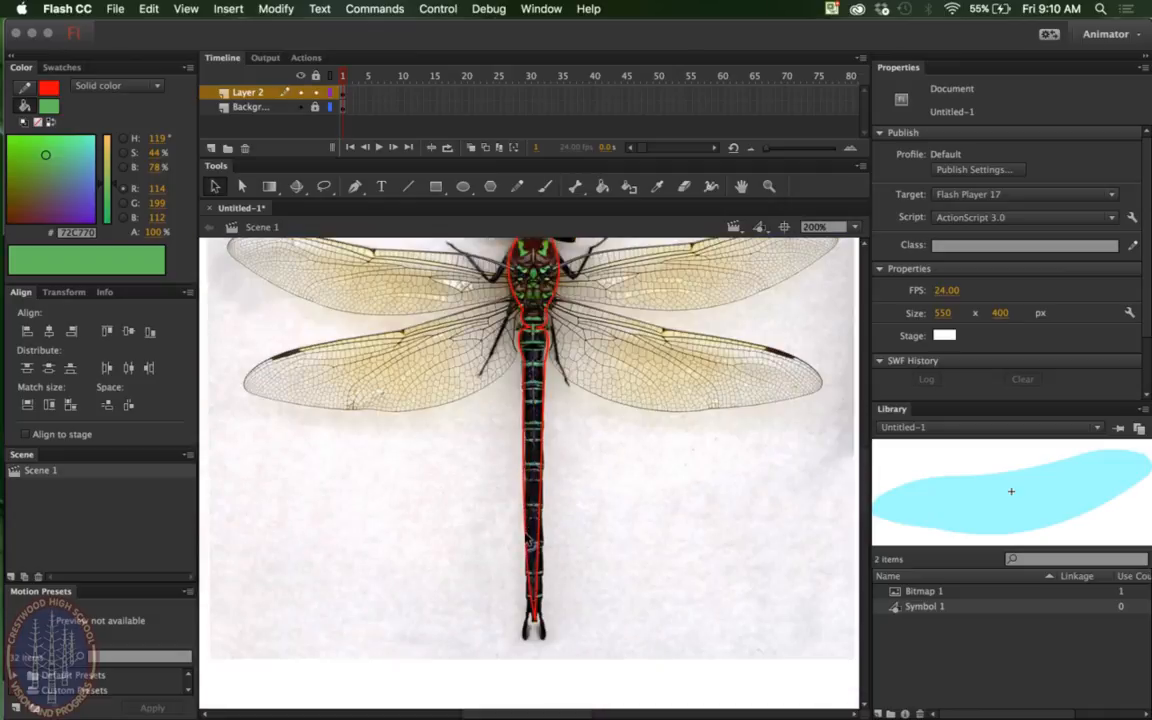
pyautogui.moveTo(541, 520); pyautogui.dragTo(547, 530)
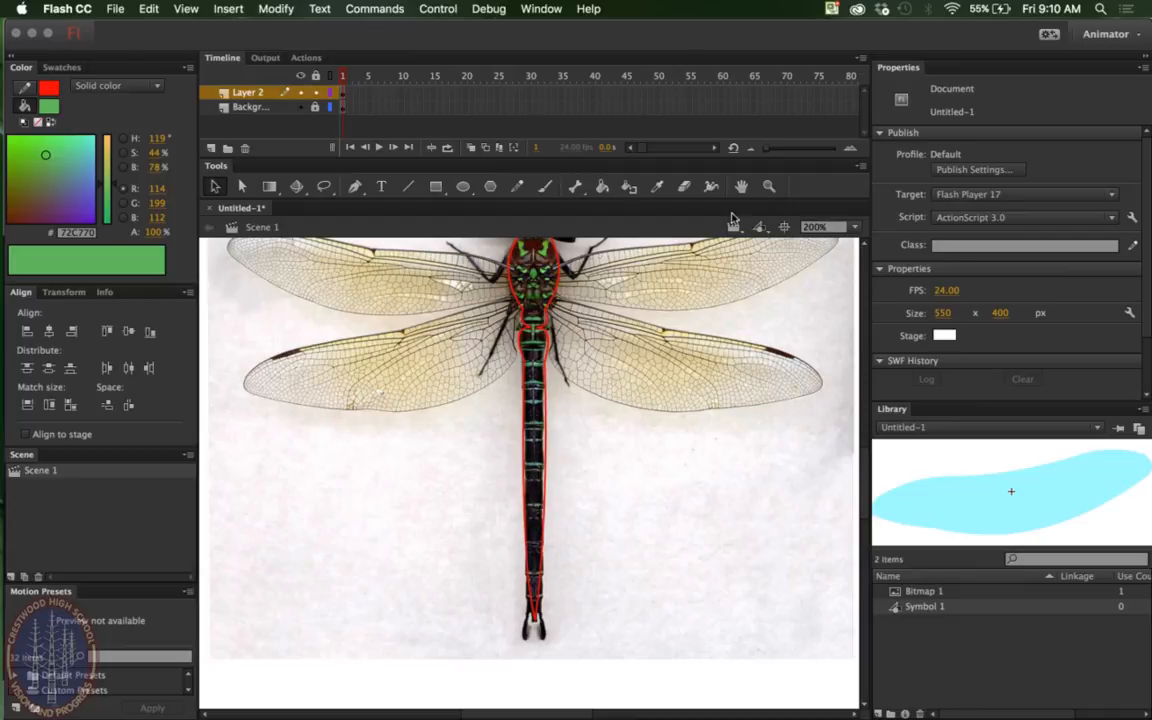
# Fill the outlined body using the Paint Bucket with the near-black colour #120D08 sampled from the abdomen.
pyautogui.click(603, 187)
pyautogui.click(1097, 155)
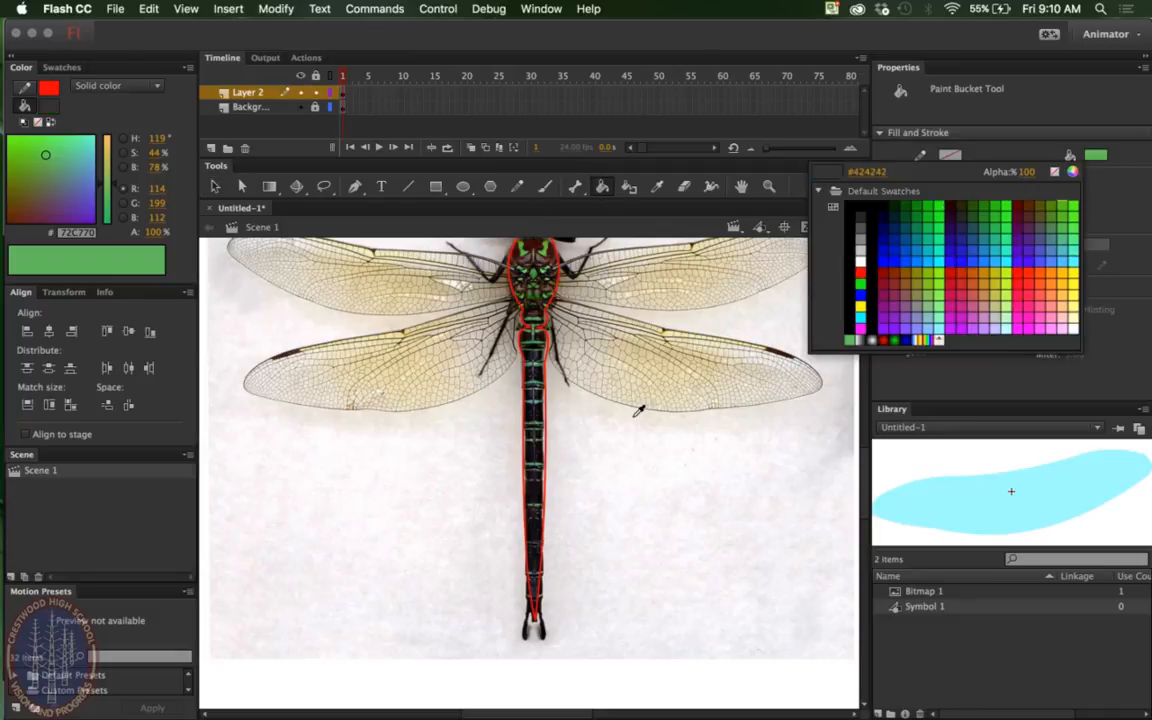
pyautogui.click(541, 455)
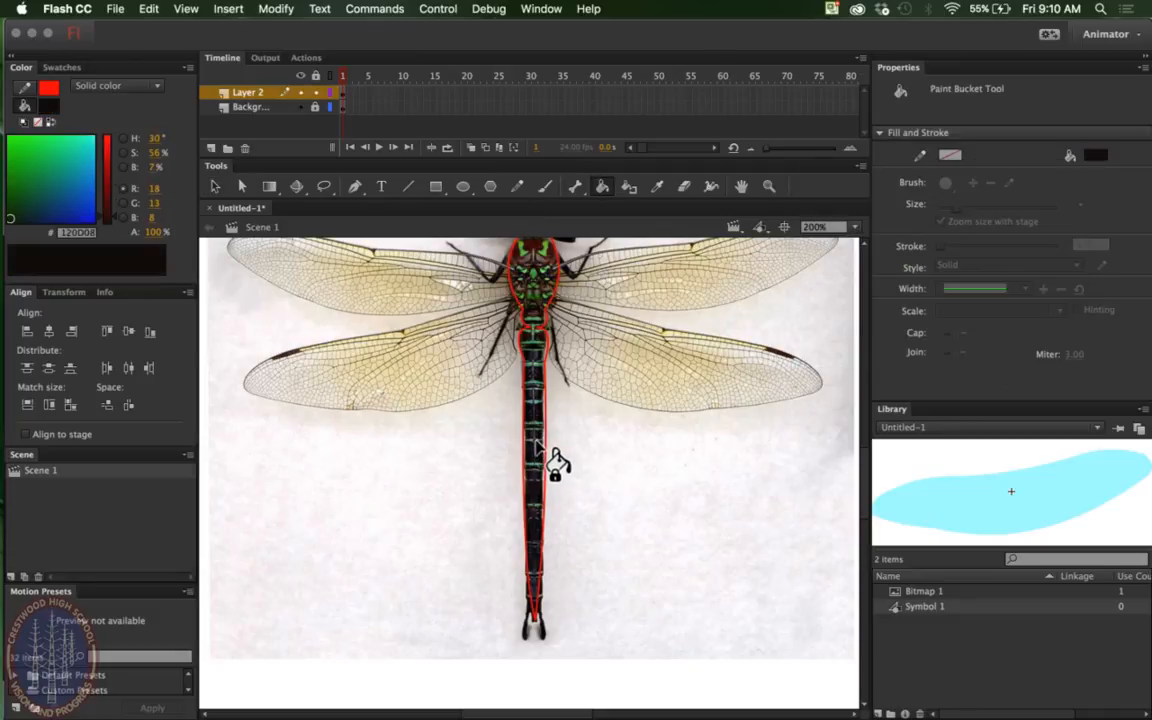
pyautogui.click(538, 372)
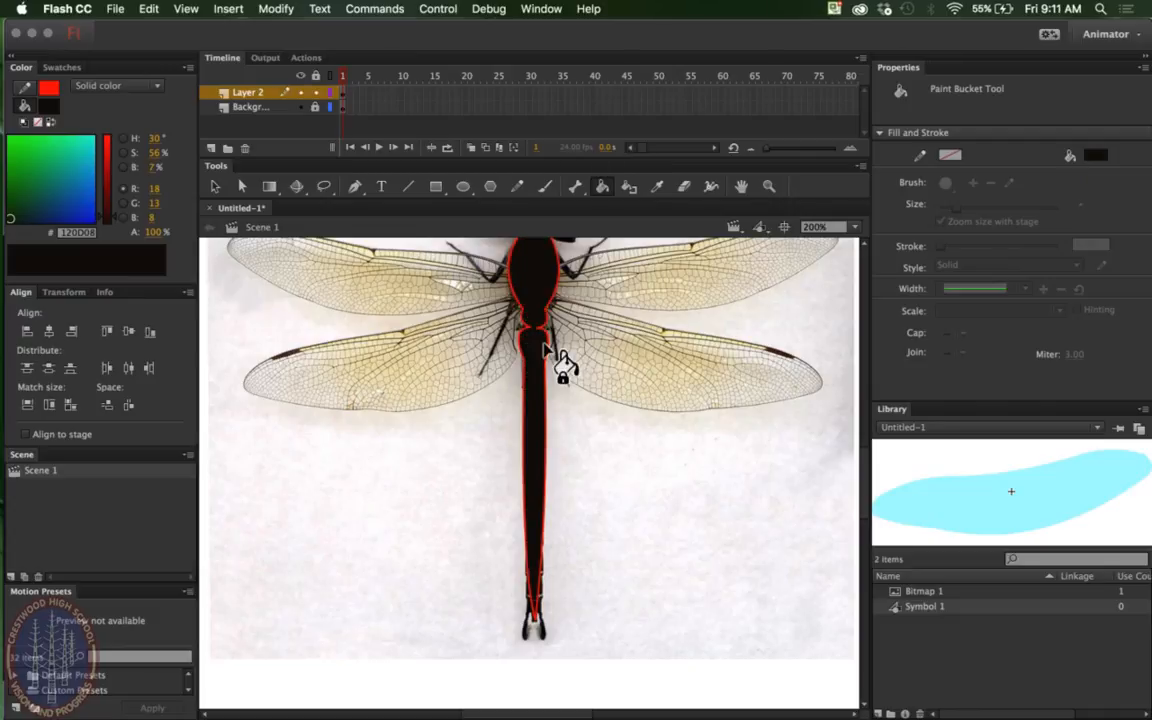
# Delete the red outline around the filled body and hide the locked background photo layer.
pyautogui.press('super+1')
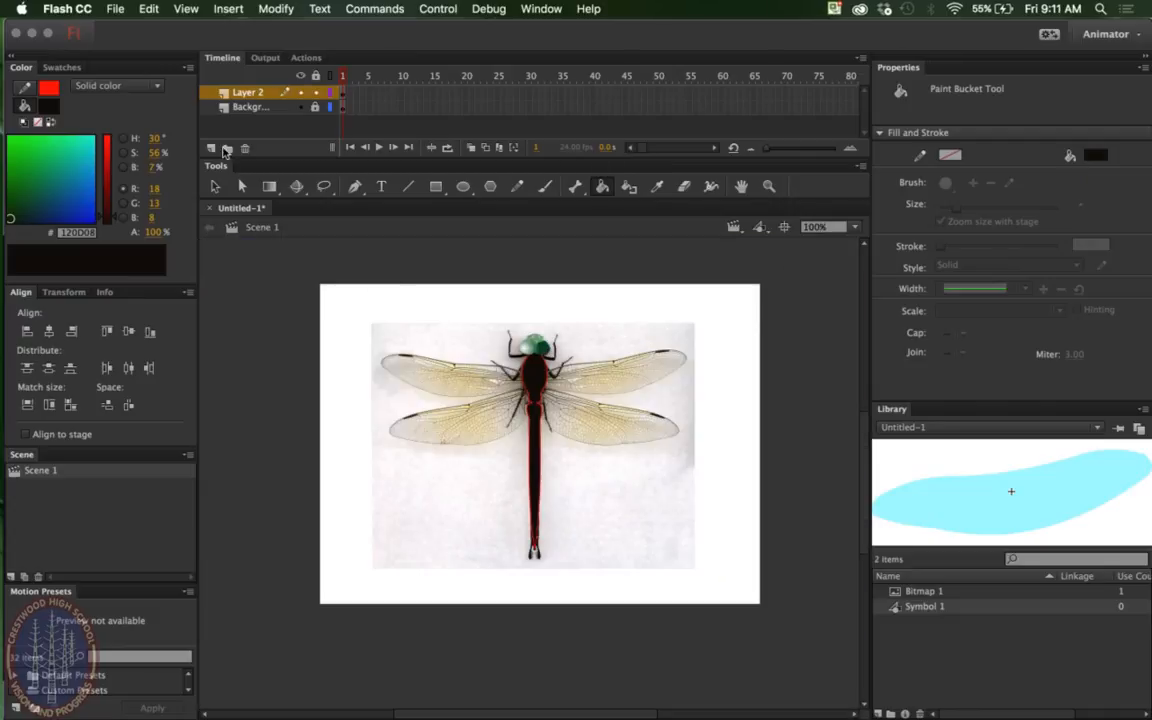
pyautogui.click(214, 186)
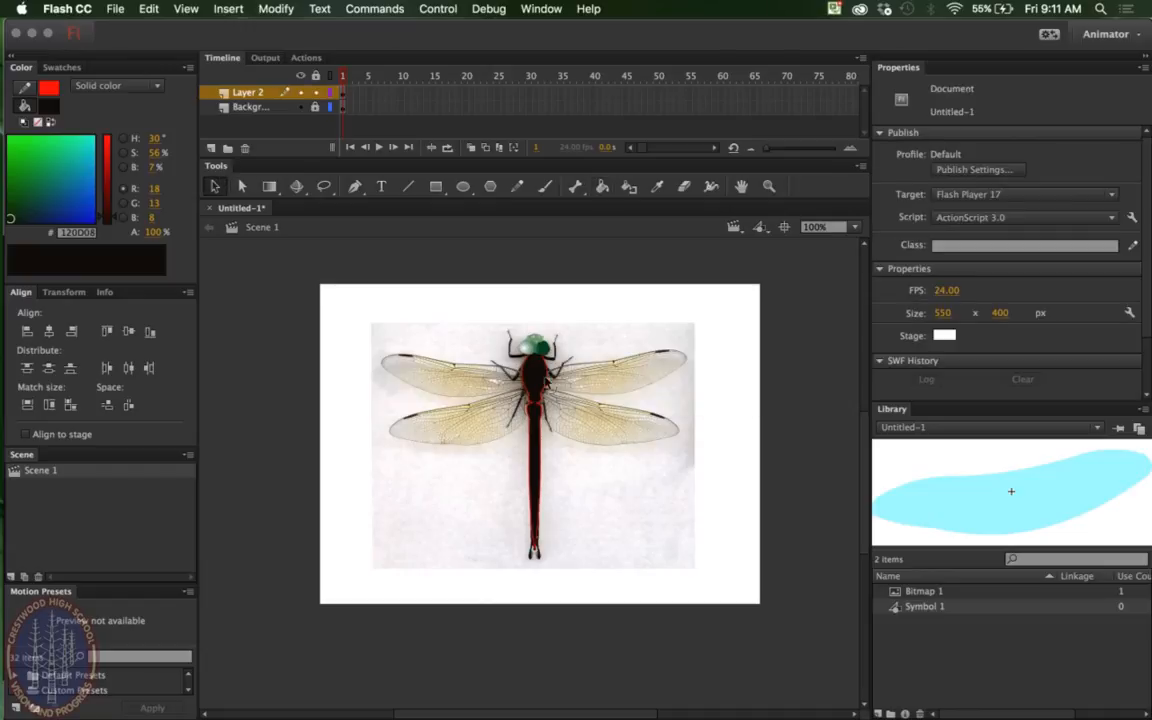
pyautogui.click(557, 390)
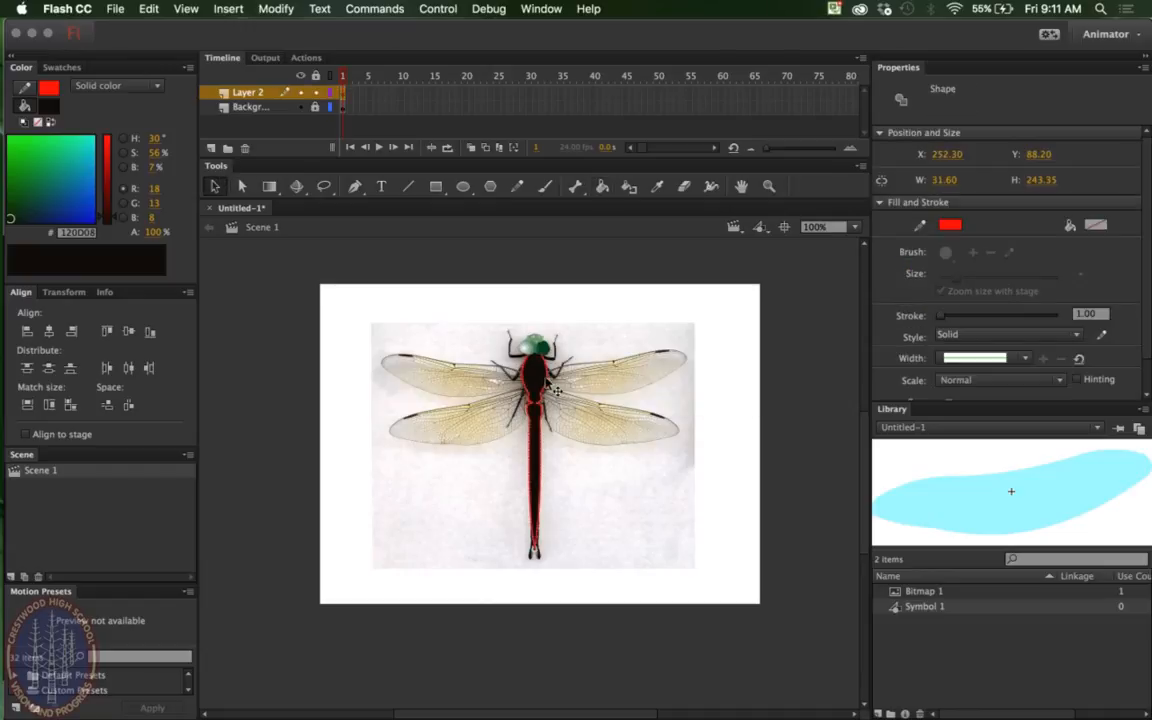
pyautogui.press('Delete')
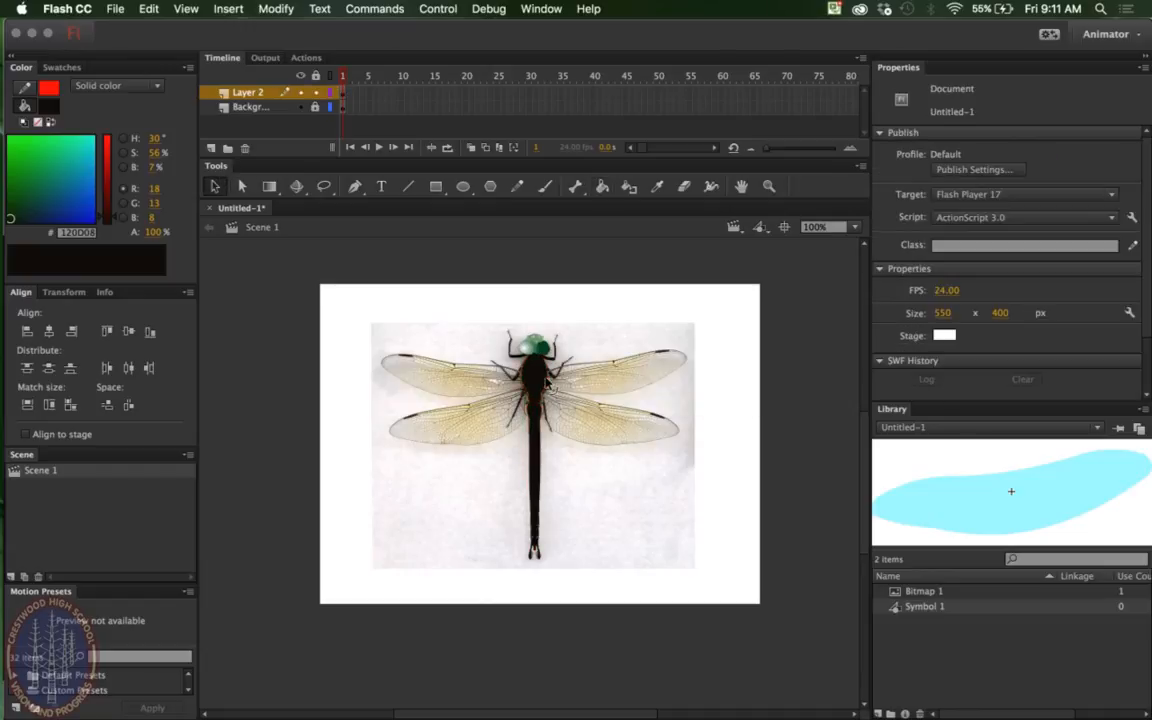
pyautogui.click(315, 107)
pyautogui.click(300, 107)
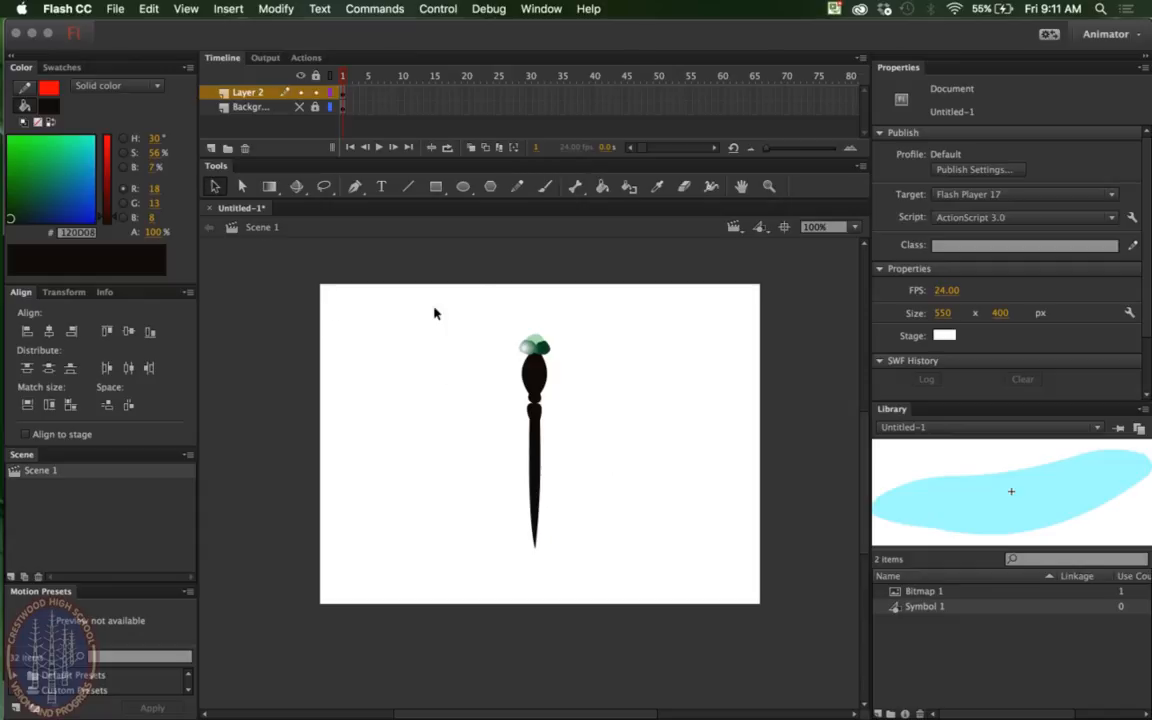
pyautogui.moveTo(464, 308)
pyautogui.mouseDown()
pyautogui.moveTo(545, 440)
pyautogui.moveTo(589, 610)
pyautogui.mouseUp()
pyautogui.moveTo(455, 304); pyautogui.dragTo(552, 372)
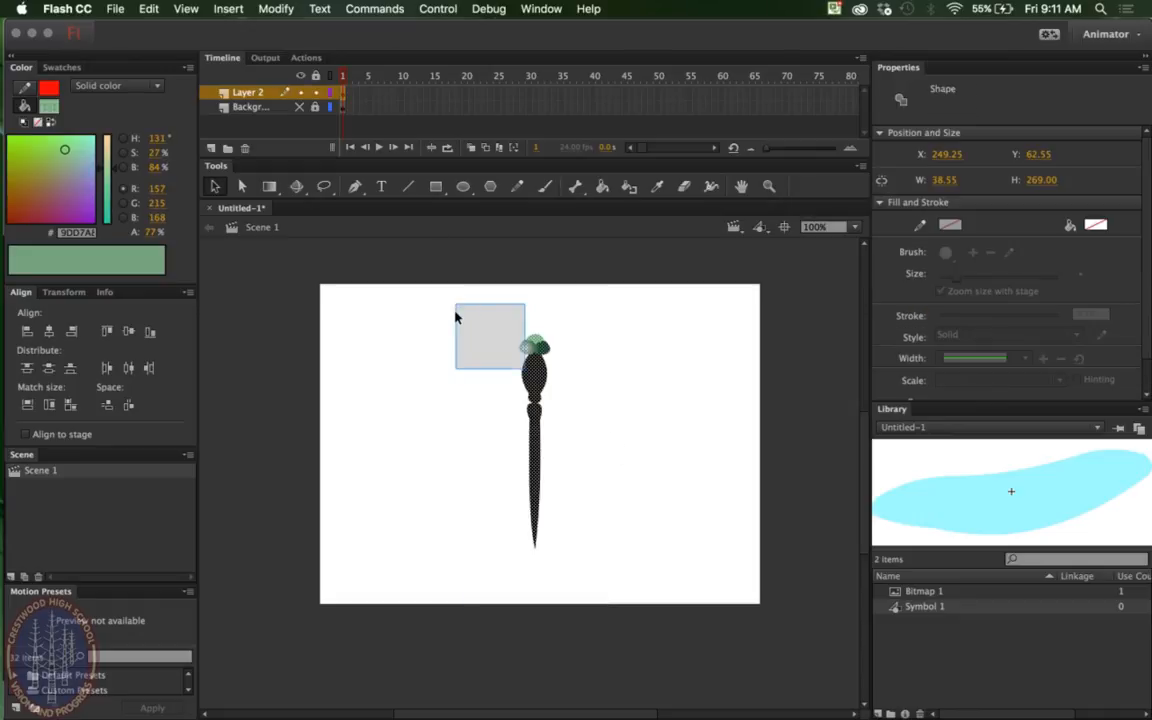
pyautogui.moveTo(633, 562); pyautogui.dragTo(648, 603)
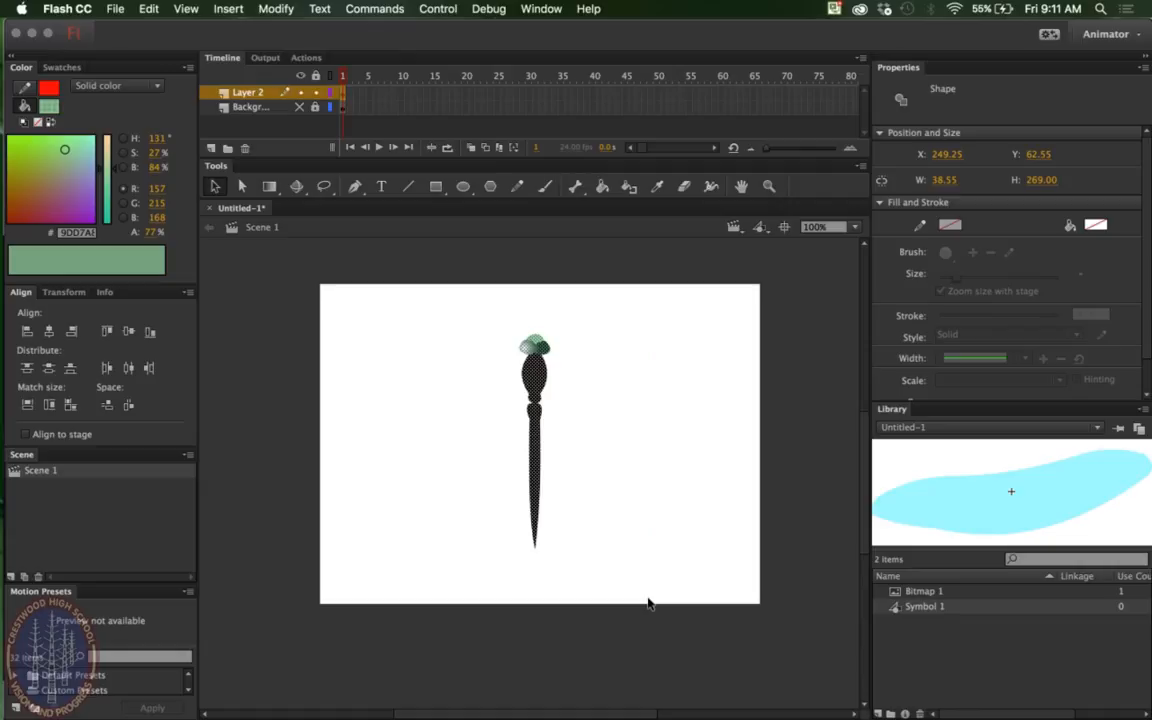
pyautogui.click(378, 438)
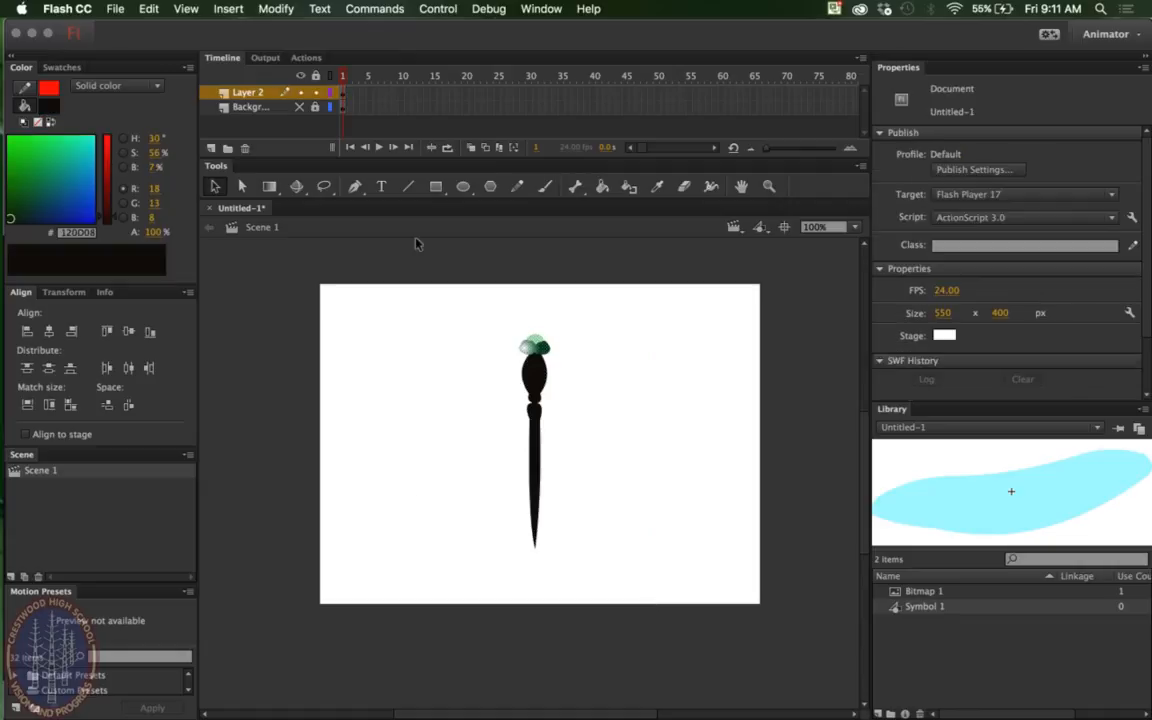
# Convert all the artwork on Layer 2, eyes and body together, into a Graphic symbol named body.
pyautogui.click(342, 93)
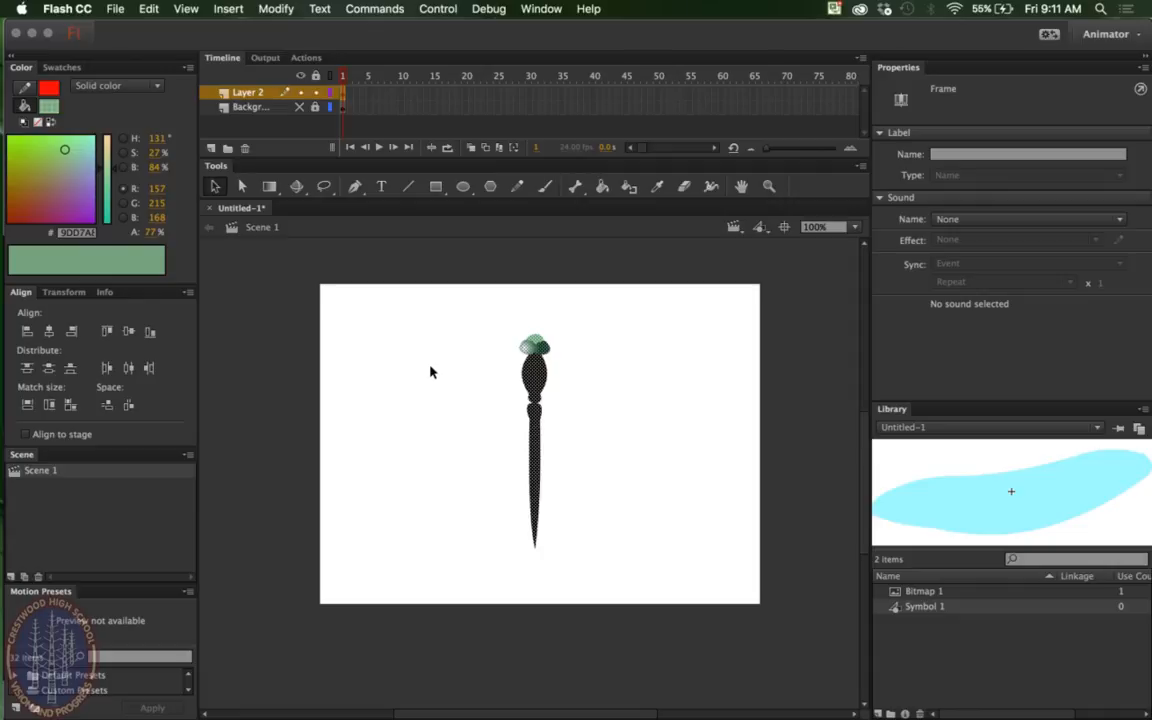
pyautogui.rightClick(531, 374)
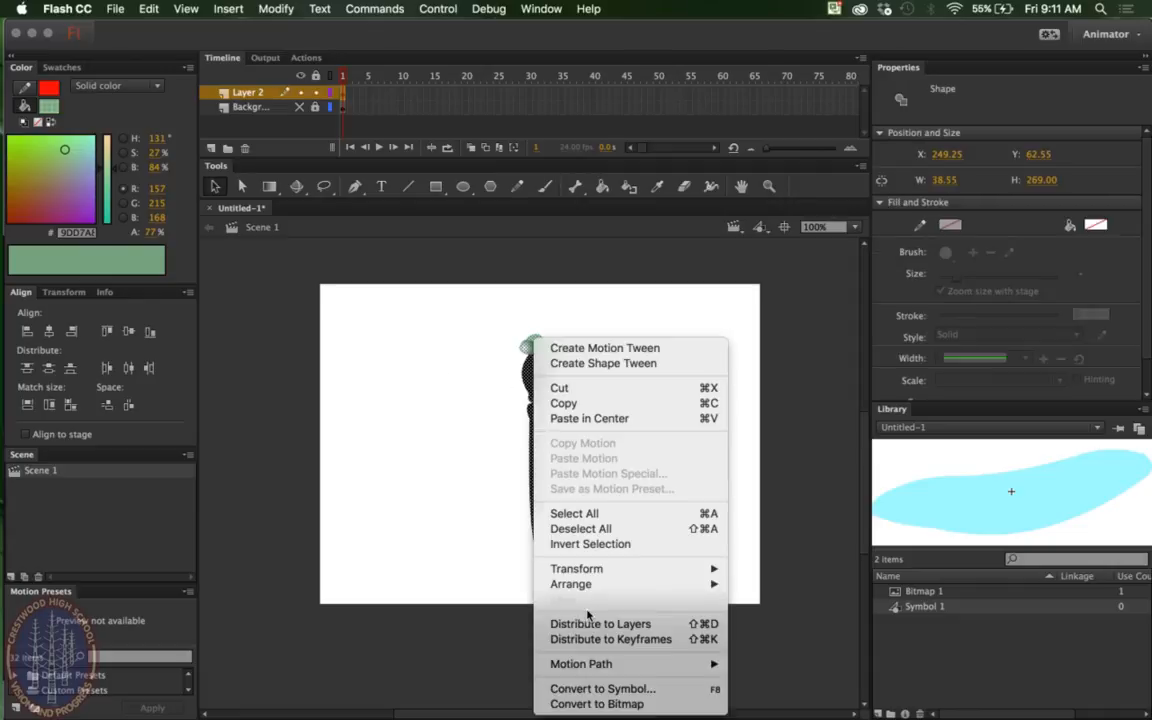
pyautogui.click(588, 687)
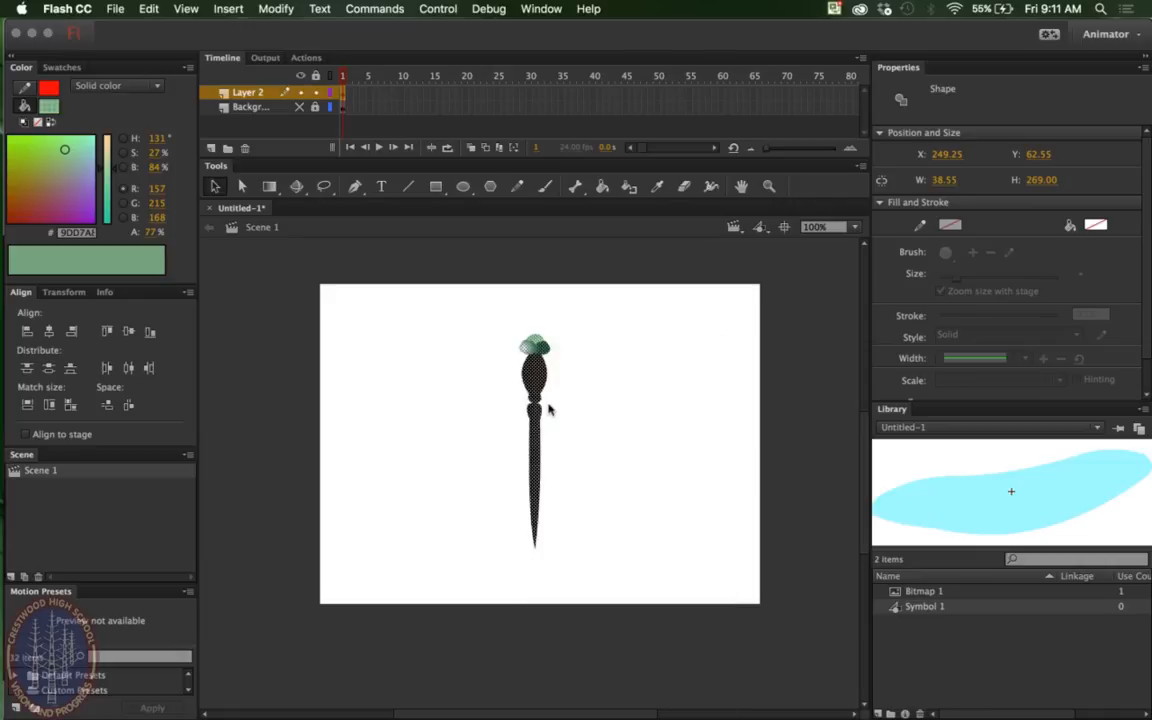
pyautogui.write('body')
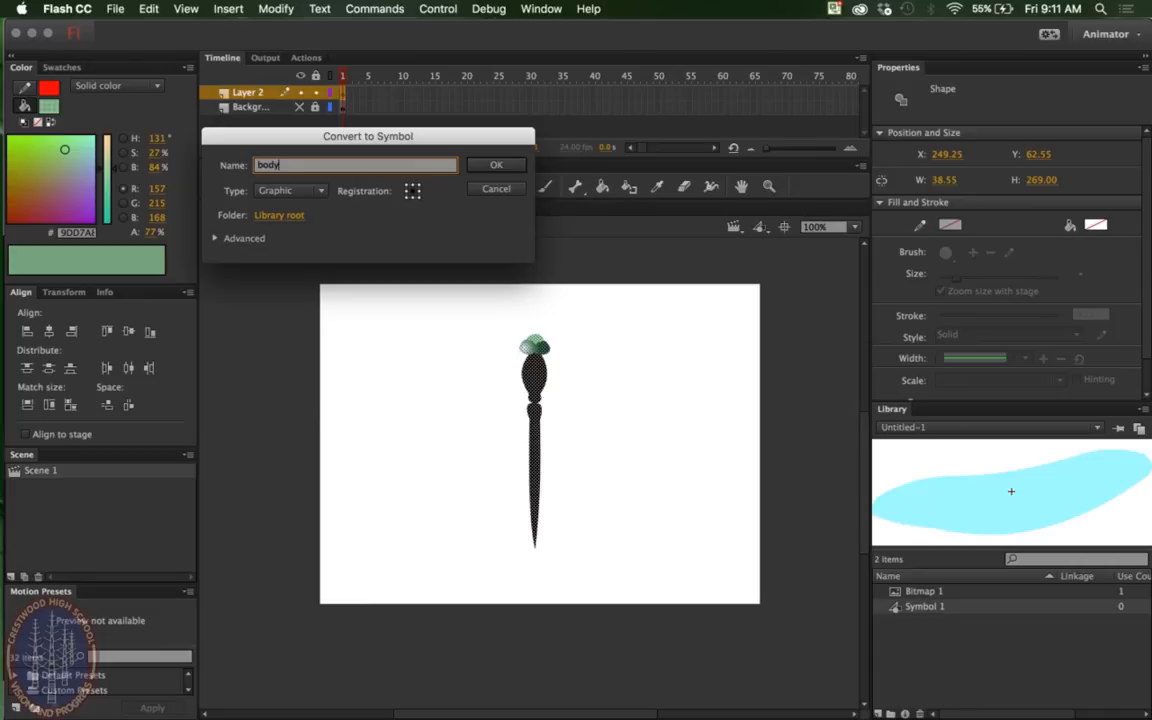
pyautogui.click(312, 190)
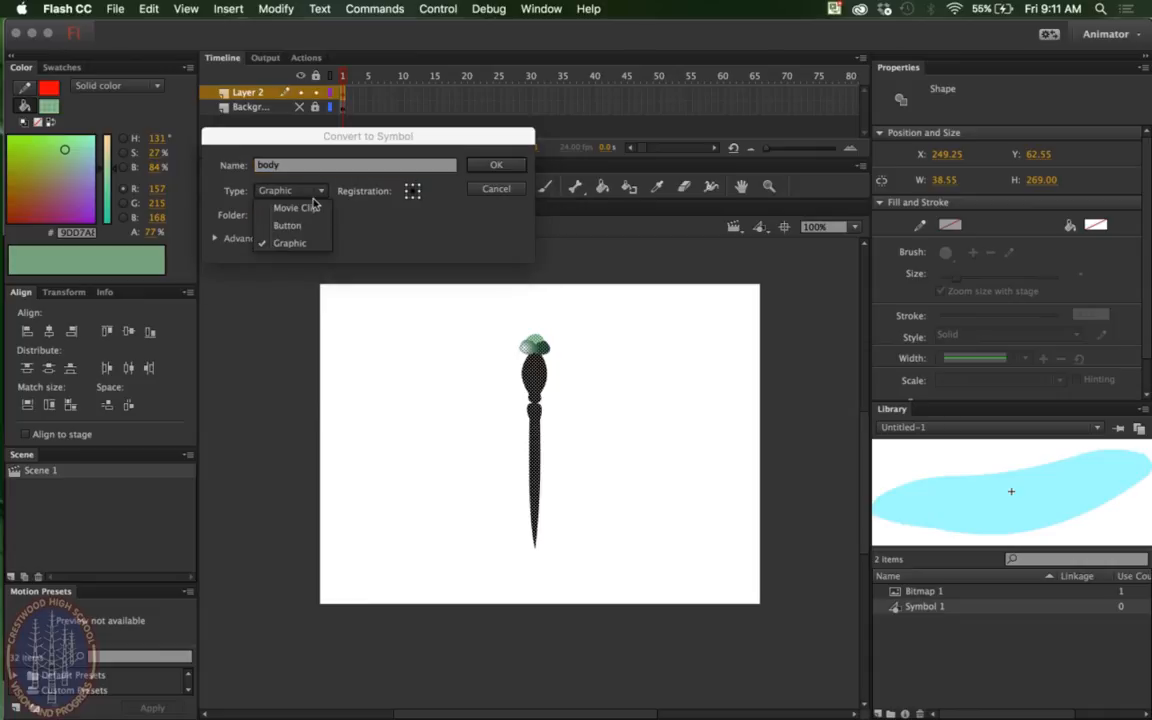
pyautogui.click(297, 243)
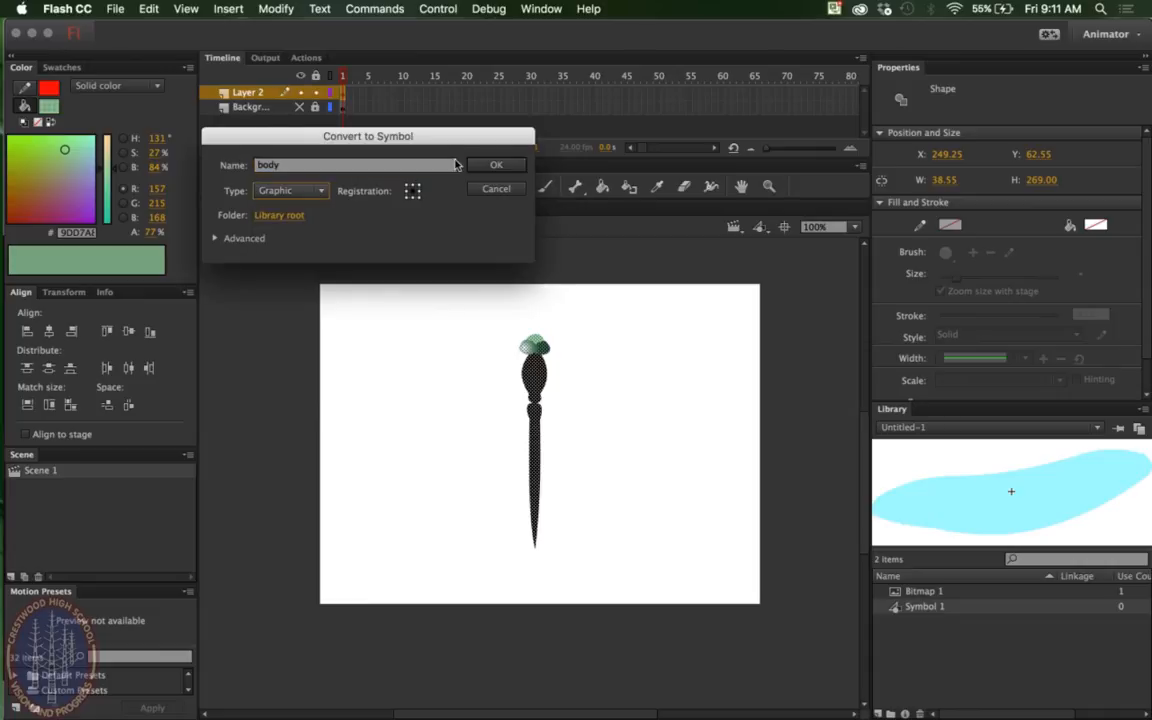
pyautogui.click(488, 164)
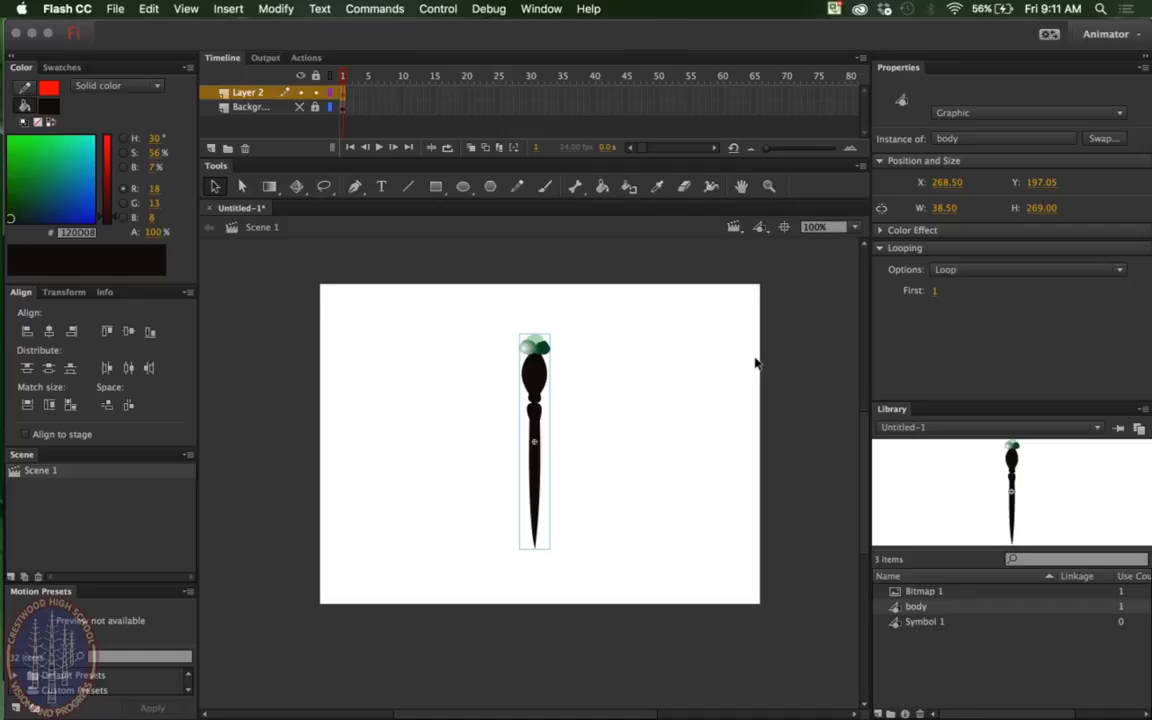
# Place an instance of the Symbol 1 wing over the upper-right wing, showing the background photo to align it.
pyautogui.moveTo(929, 624); pyautogui.dragTo(650, 380)
pyautogui.click(300, 107)
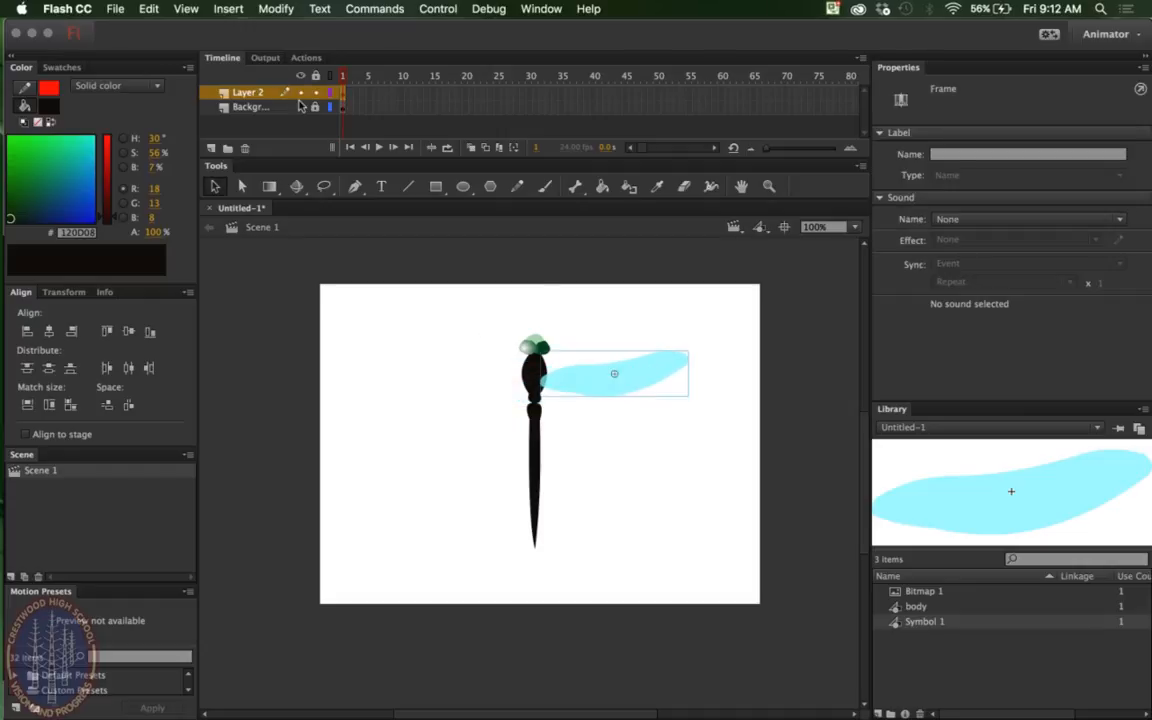
pyautogui.click(300, 107)
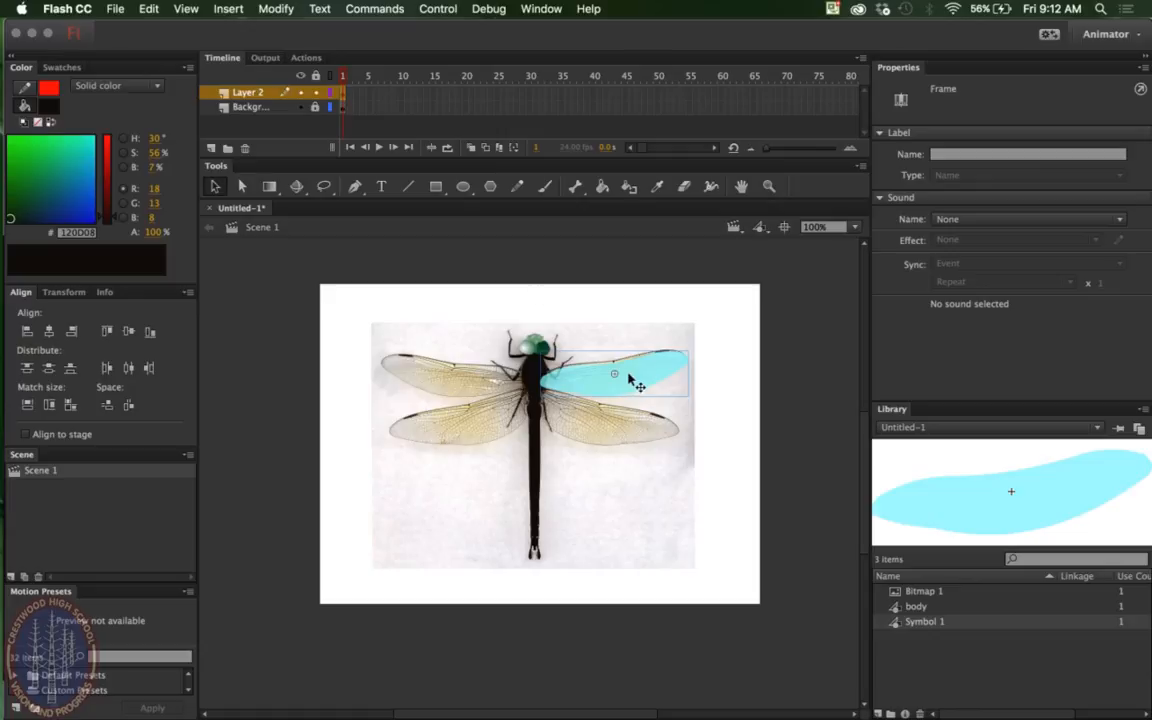
pyautogui.click(630, 379)
pyautogui.moveTo(629, 373); pyautogui.dragTo(629, 374)
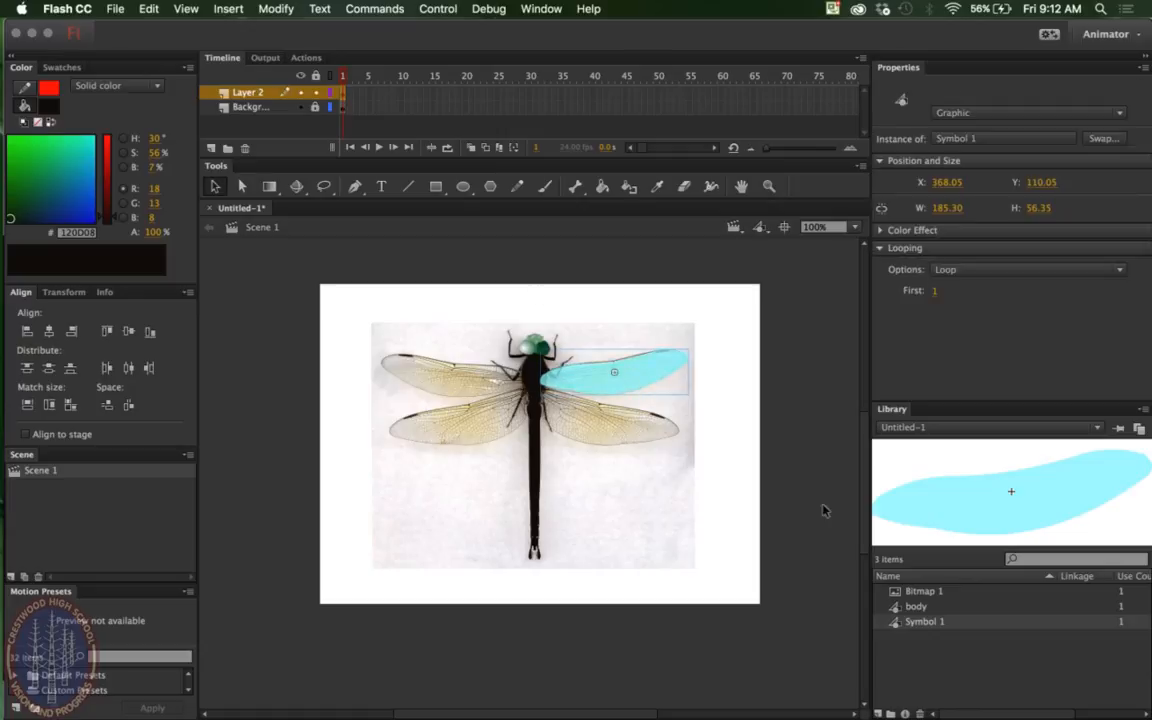
# Add a second Symbol 1 wing over the photo's upper-left wing, mirrored horizontally and nudged down to fit.
pyautogui.click(926, 624)
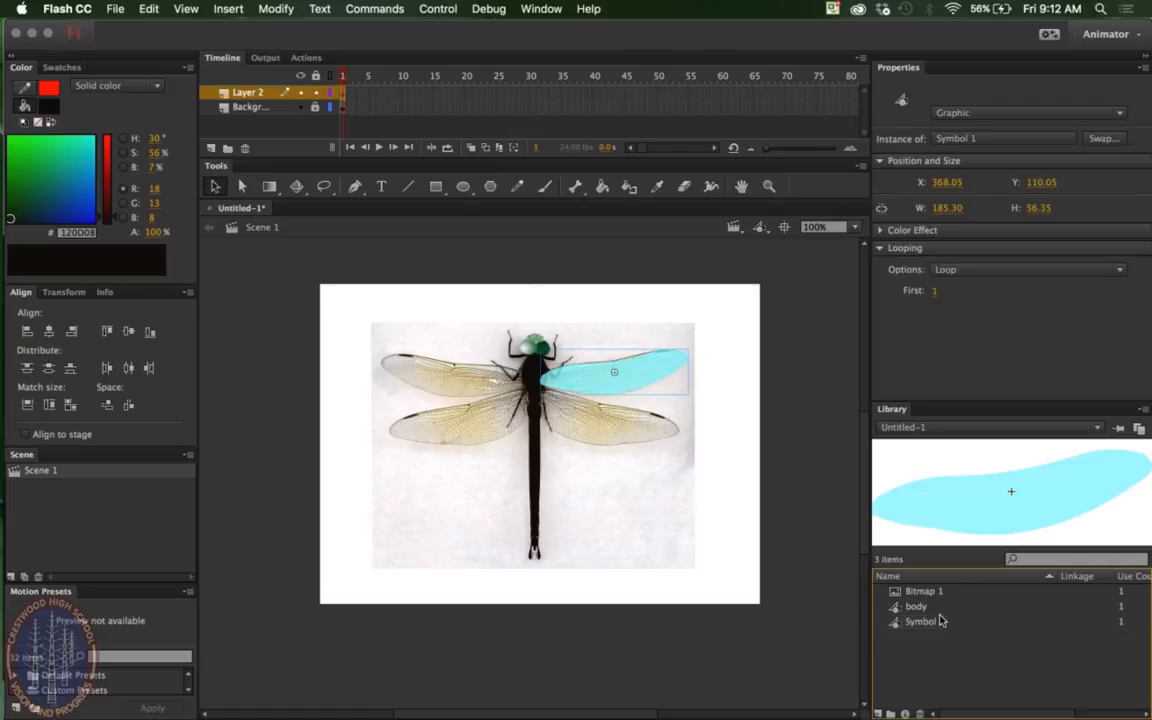
pyautogui.moveTo(941, 619); pyautogui.dragTo(452, 373)
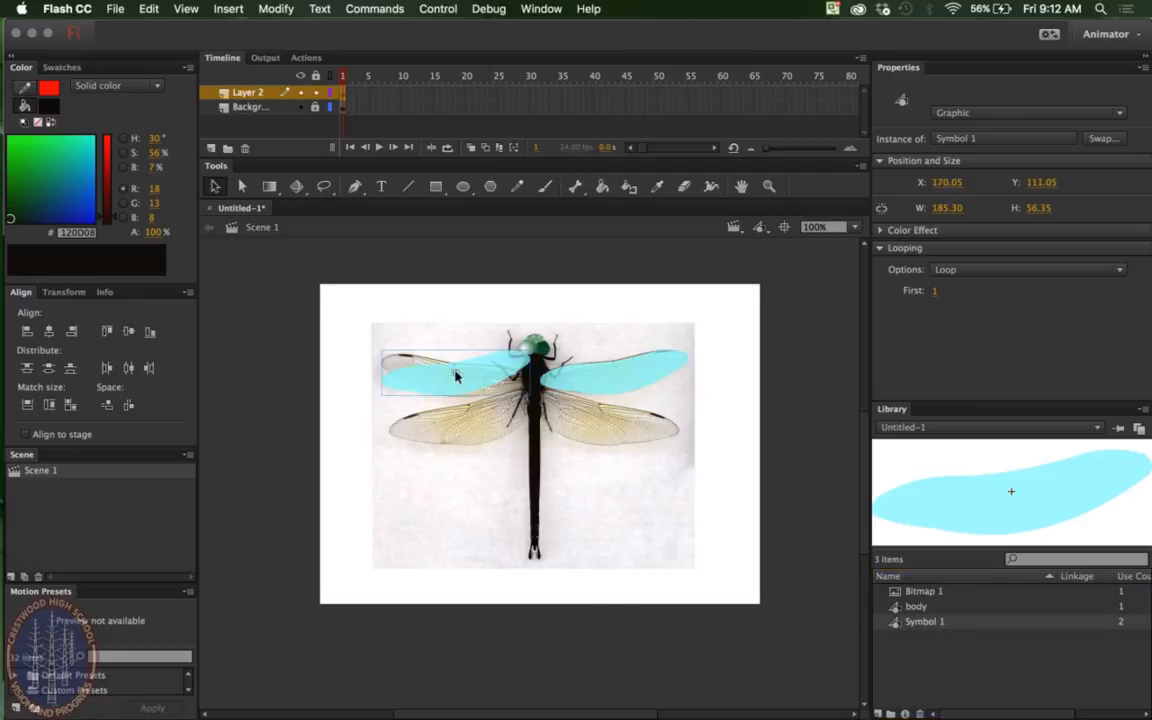
pyautogui.click(271, 187)
pyautogui.click(312, 184)
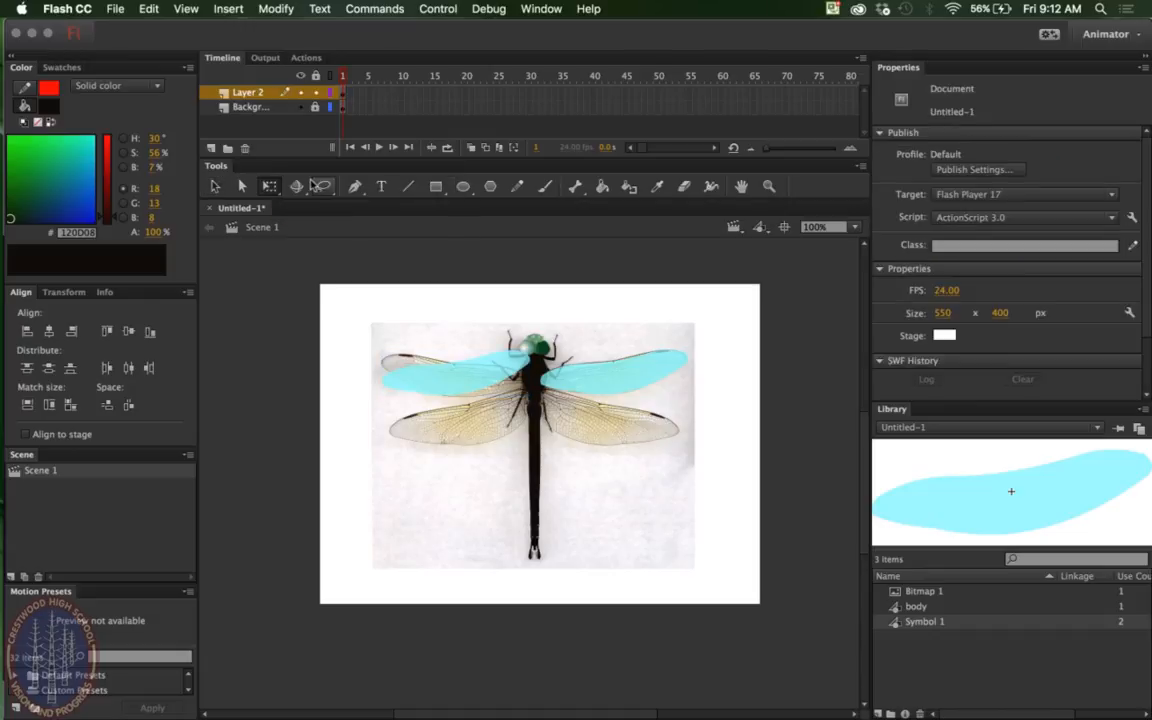
pyautogui.click(430, 350)
pyautogui.moveTo(381, 372)
pyautogui.mouseDown()
pyautogui.moveTo(424, 368)
pyautogui.moveTo(376, 363)
pyautogui.mouseUp()
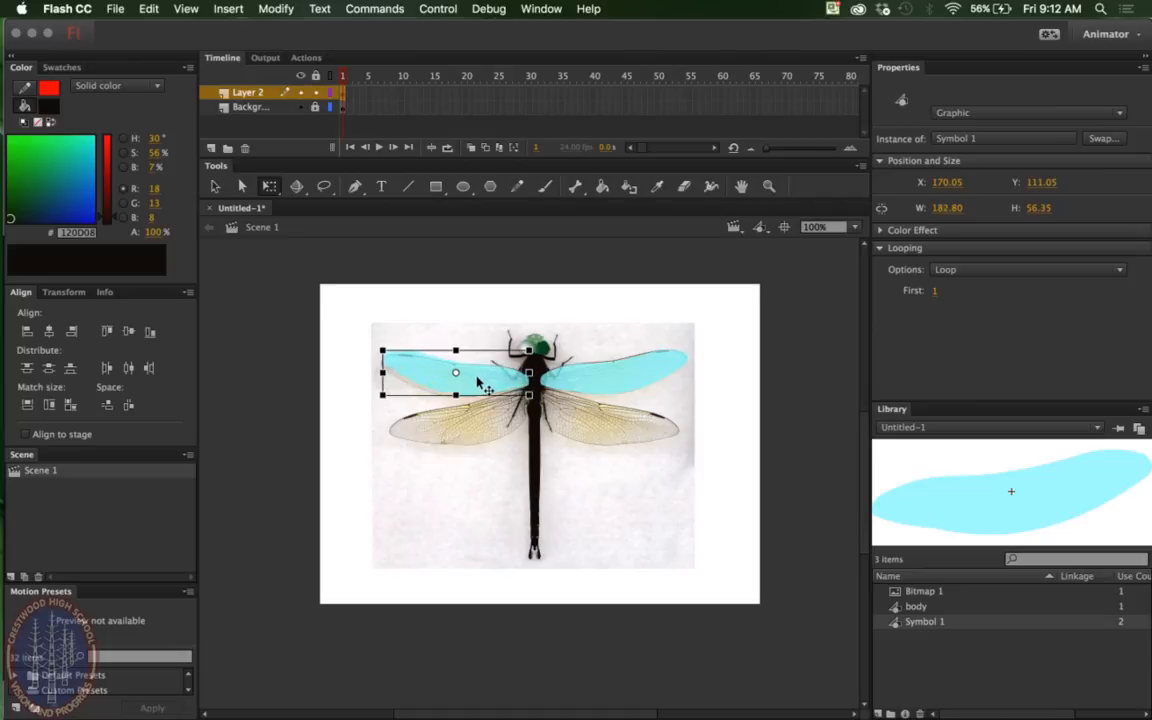
pyautogui.press('Down')
pyautogui.press('Down')
pyautogui.press('Down')
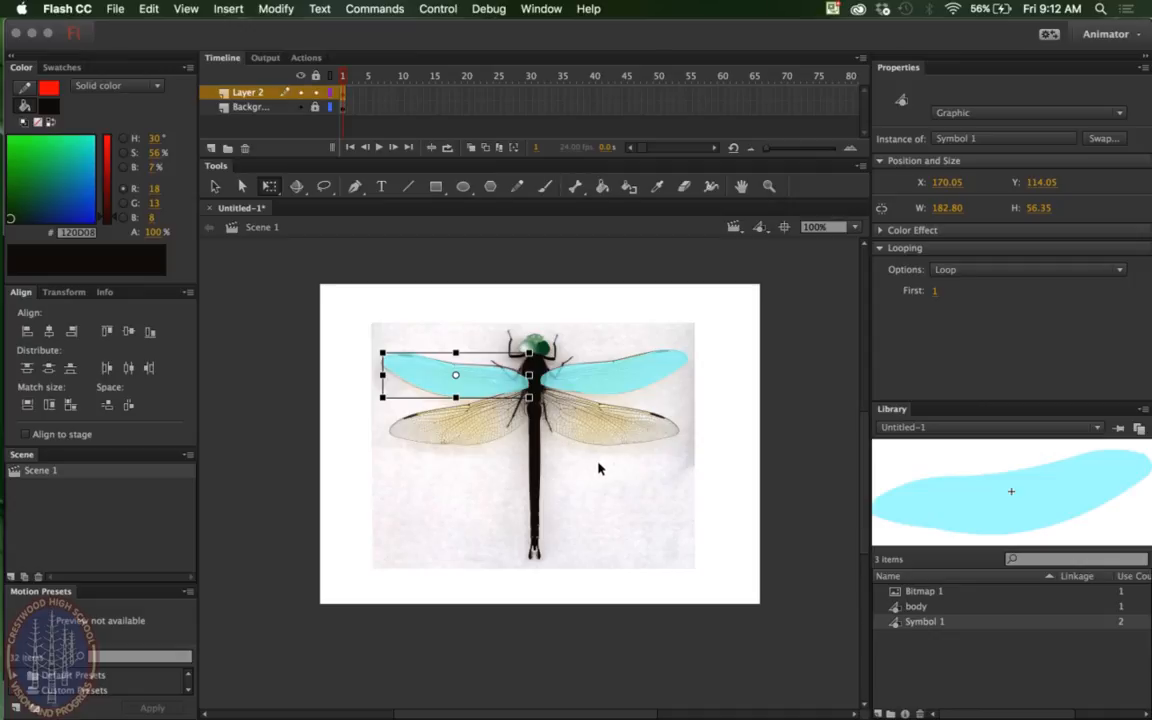
# Add a third Symbol 1 wing over the lower-right wing, flipped vertically and rotated downward from its body end.
pyautogui.moveTo(916, 622); pyautogui.dragTo(545, 404)
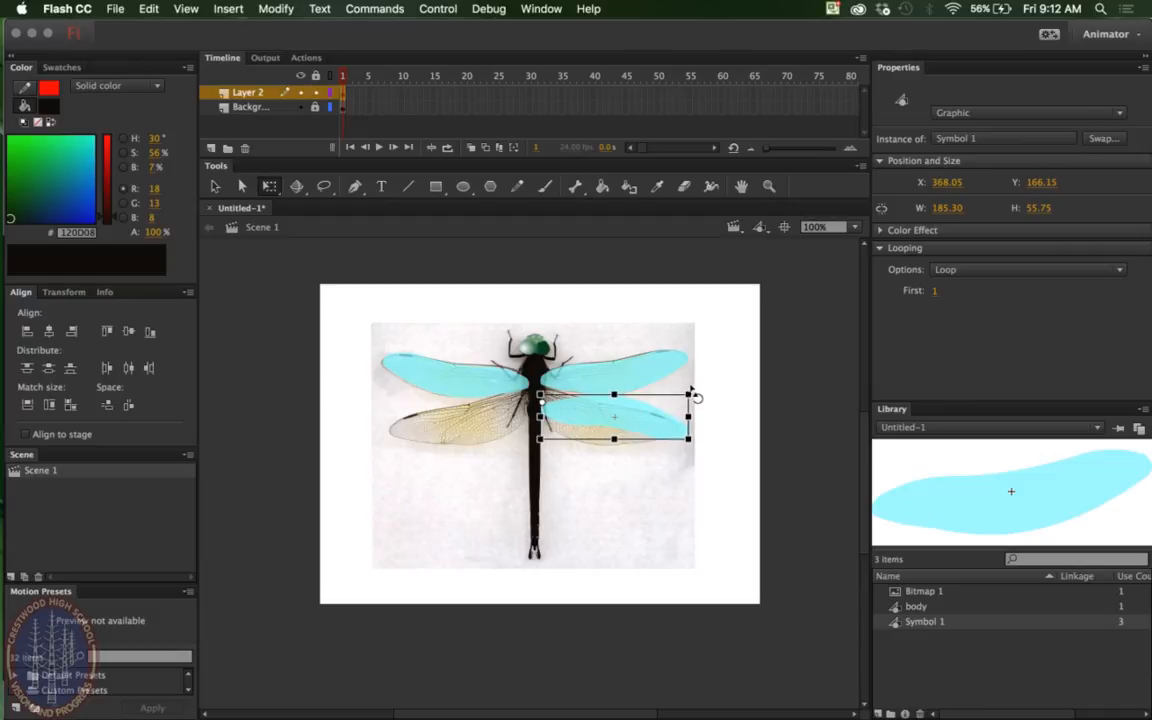
pyautogui.moveTo(701, 392); pyautogui.dragTo(704, 409)
pyautogui.moveTo(625, 440); pyautogui.dragTo(619, 428)
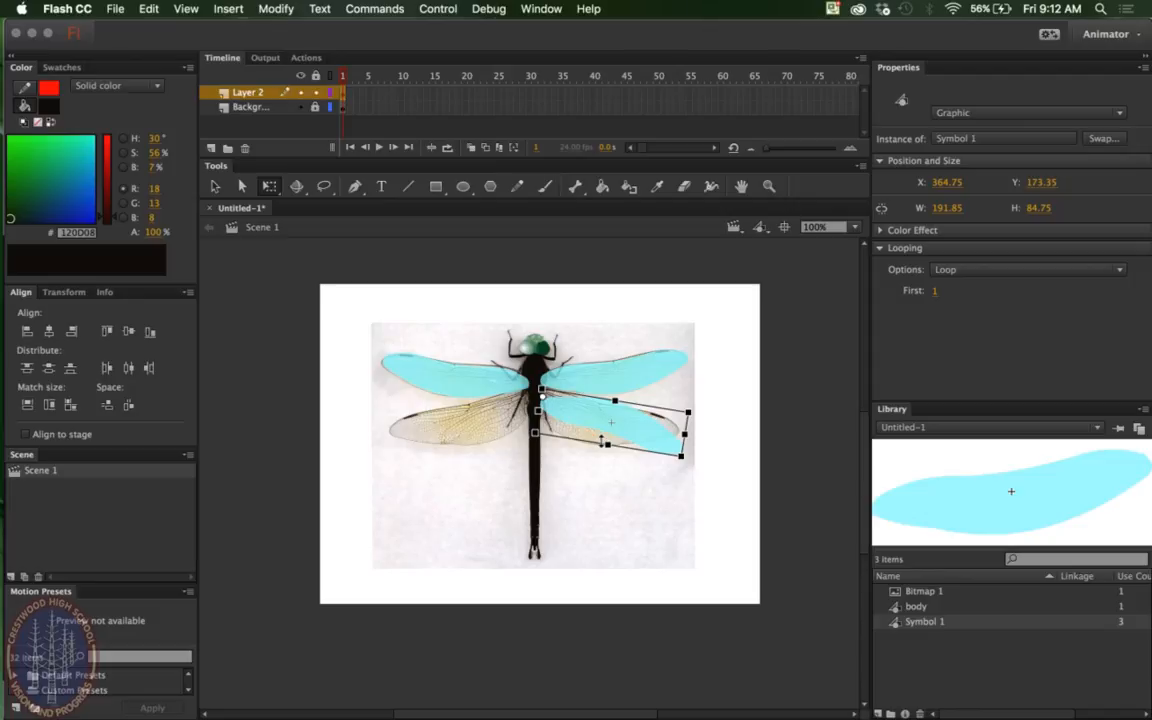
pyautogui.click(637, 483)
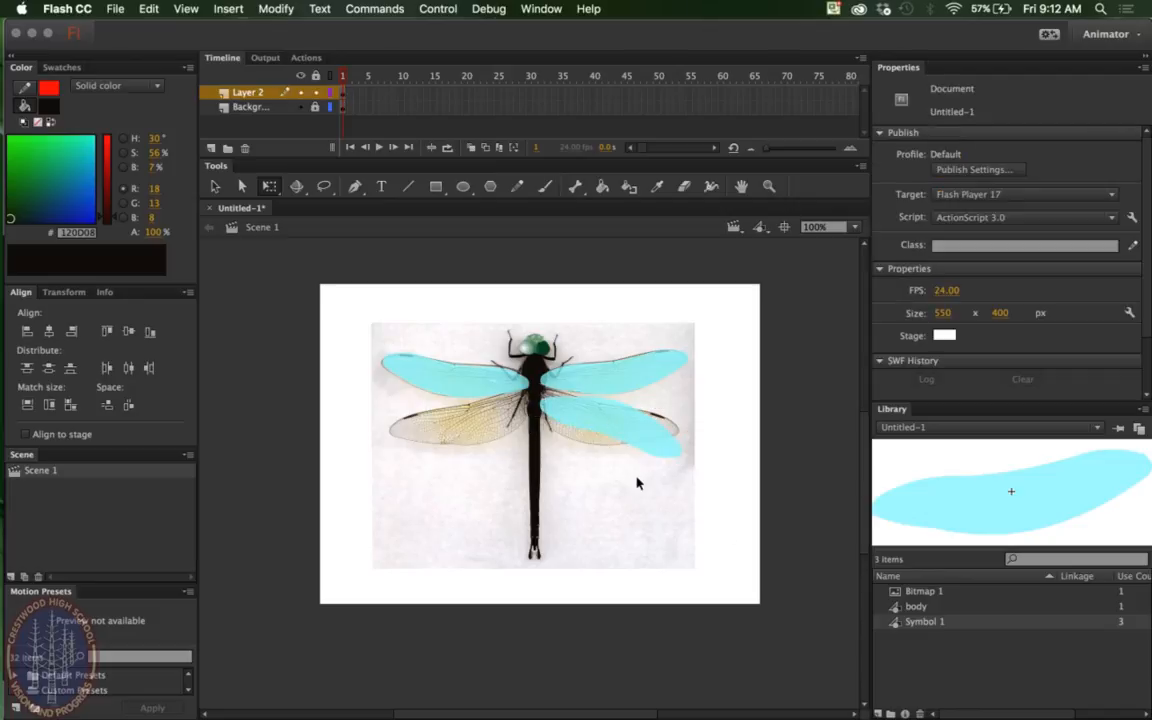
# Duplicate the lower-right wing and fit the copy over the lower-left wing, mirrored horizontally and rotated to match.
pyautogui.click(645, 433)
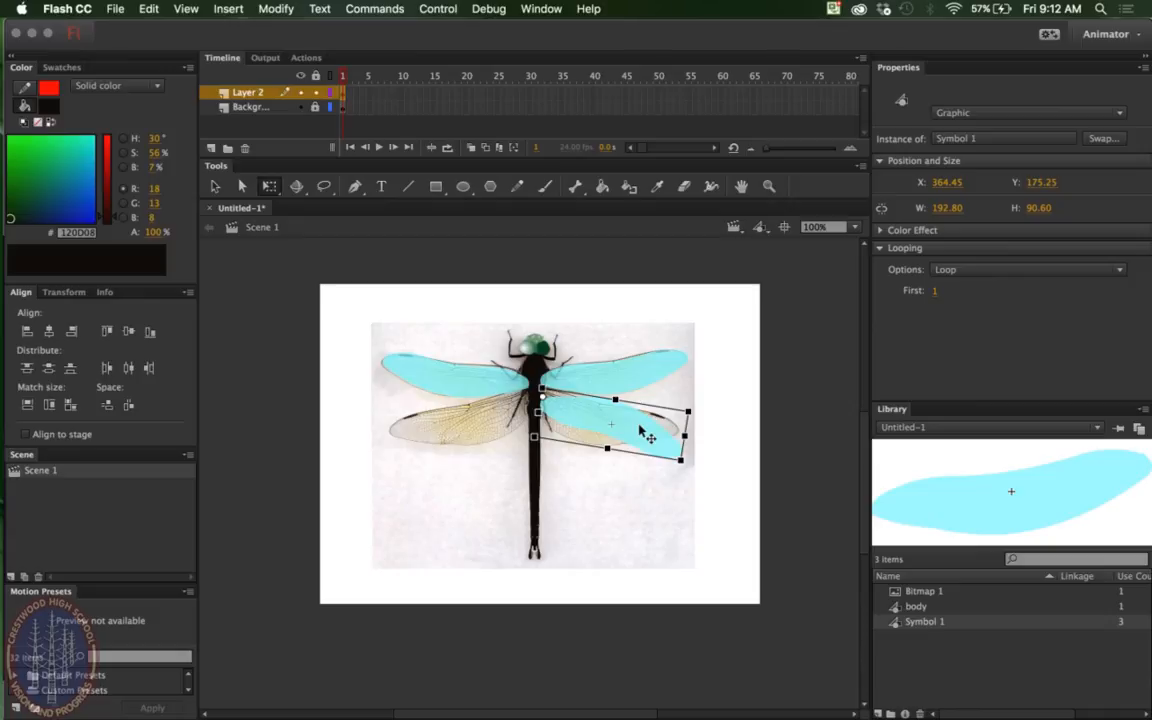
pyautogui.press('super+v')
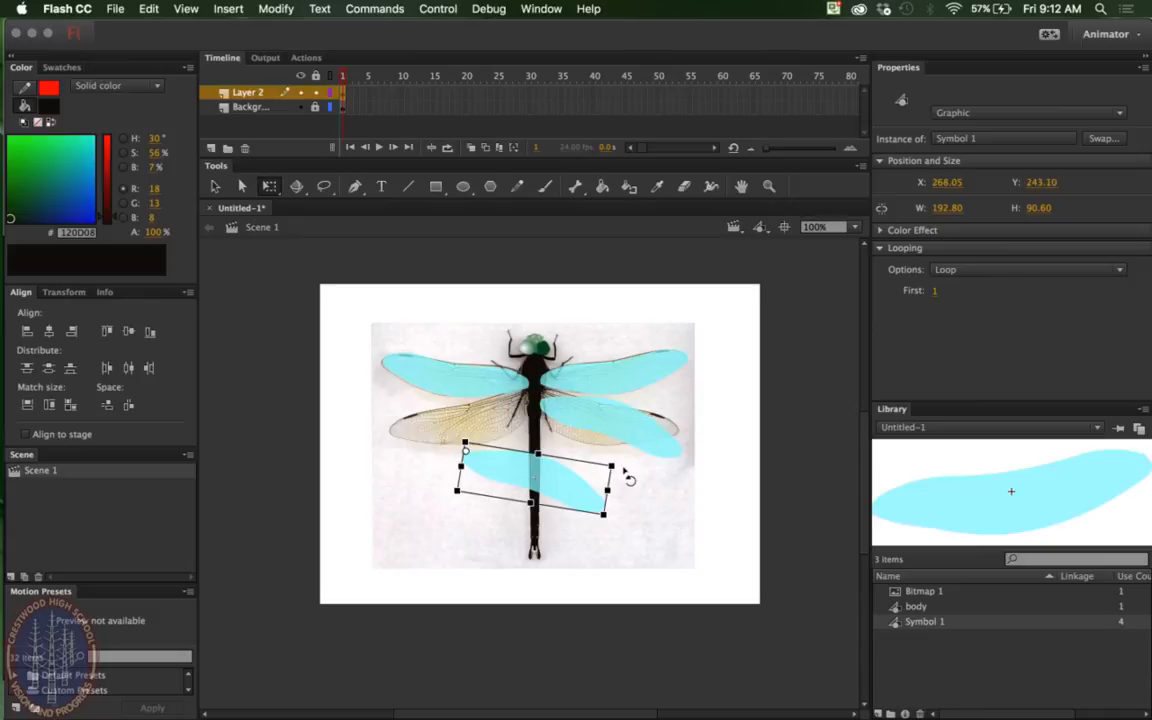
pyautogui.moveTo(600, 479); pyautogui.dragTo(318, 462)
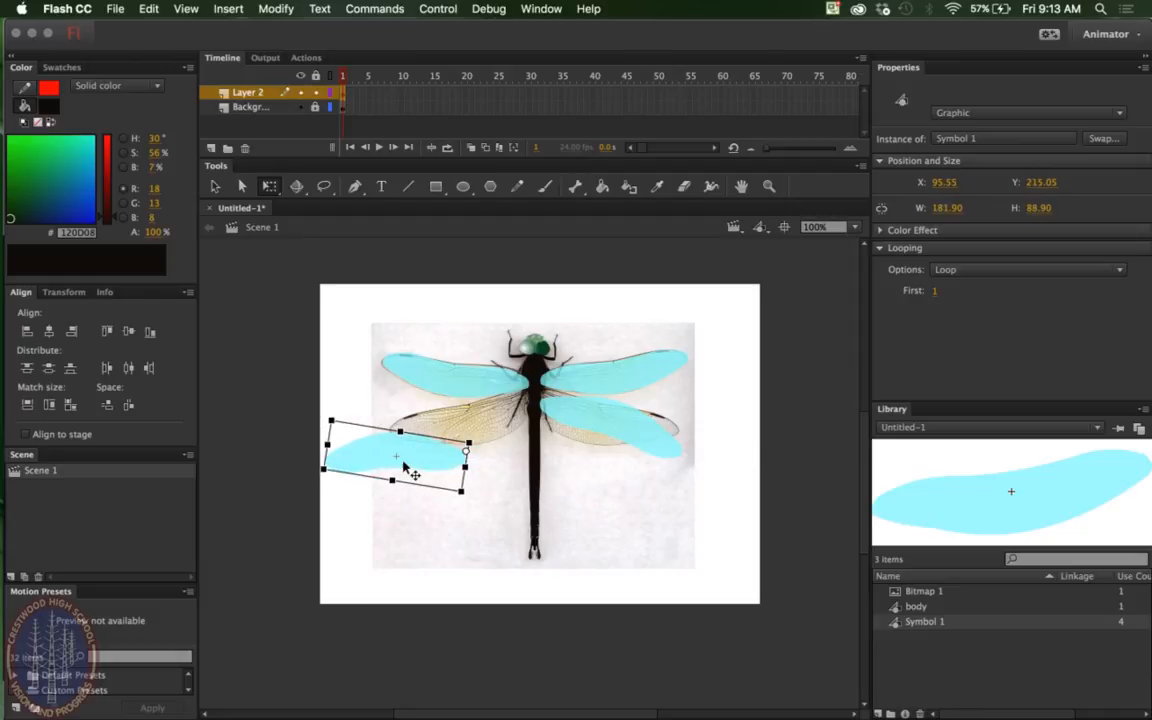
pyautogui.moveTo(450, 452); pyautogui.dragTo(490, 420)
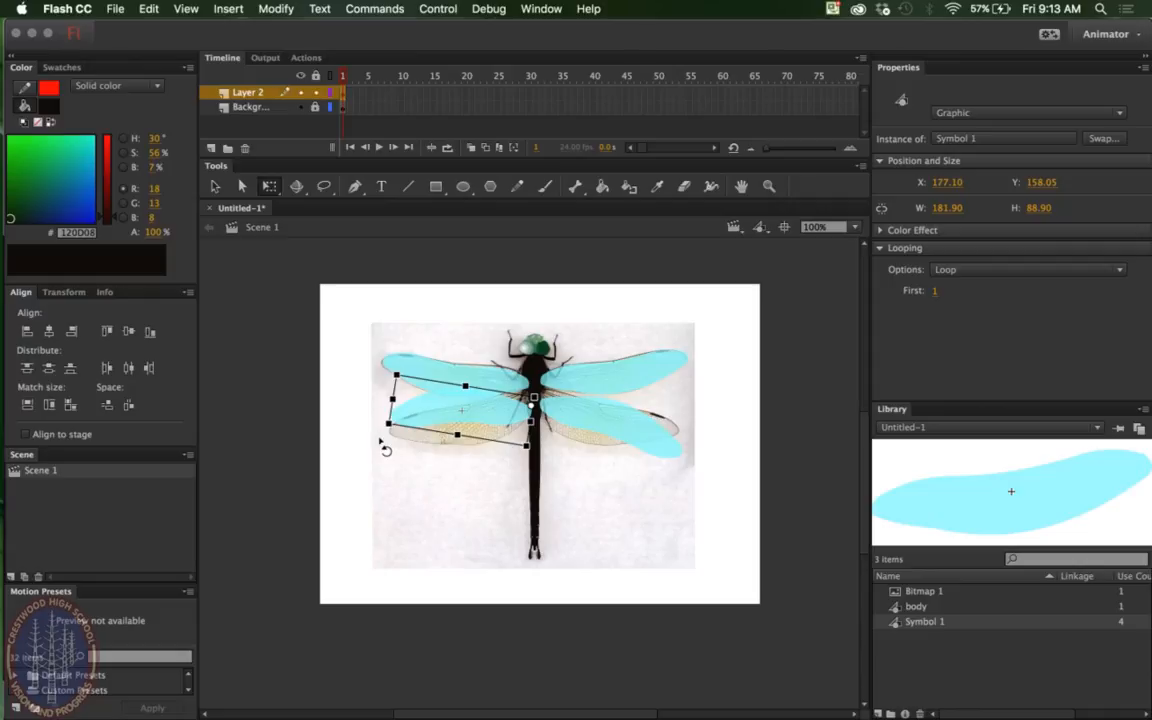
pyautogui.moveTo(381, 431); pyautogui.dragTo(387, 474)
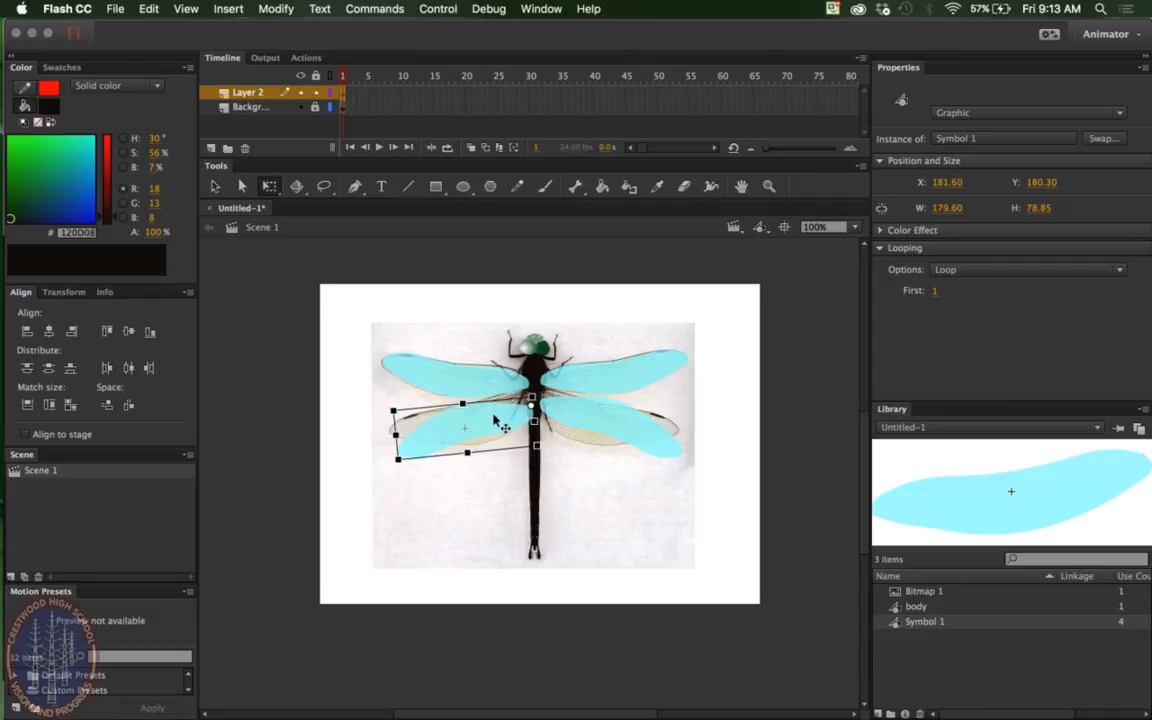
# Nudge the lower-left wing up and right until its root meets the body, at about X 182, Y 173.
pyautogui.moveTo(493, 413)
pyautogui.mouseDown()
pyautogui.moveTo(502, 404)
pyautogui.moveTo(492, 410)
pyautogui.mouseUp()
pyautogui.press('Up')
pyautogui.press('Up')
pyautogui.press('Up')
pyautogui.press('Up')
pyautogui.press('Right')
pyautogui.press('Right')
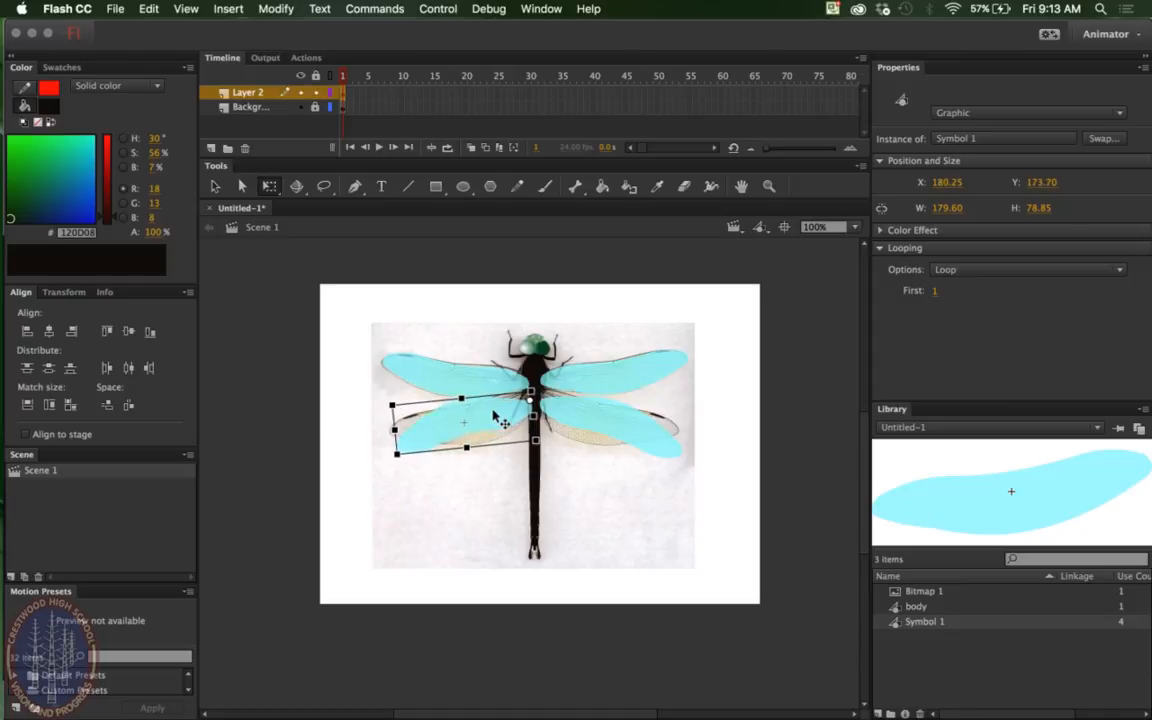
pyautogui.press('Right')
pyautogui.press('Right')
pyautogui.press('Up')
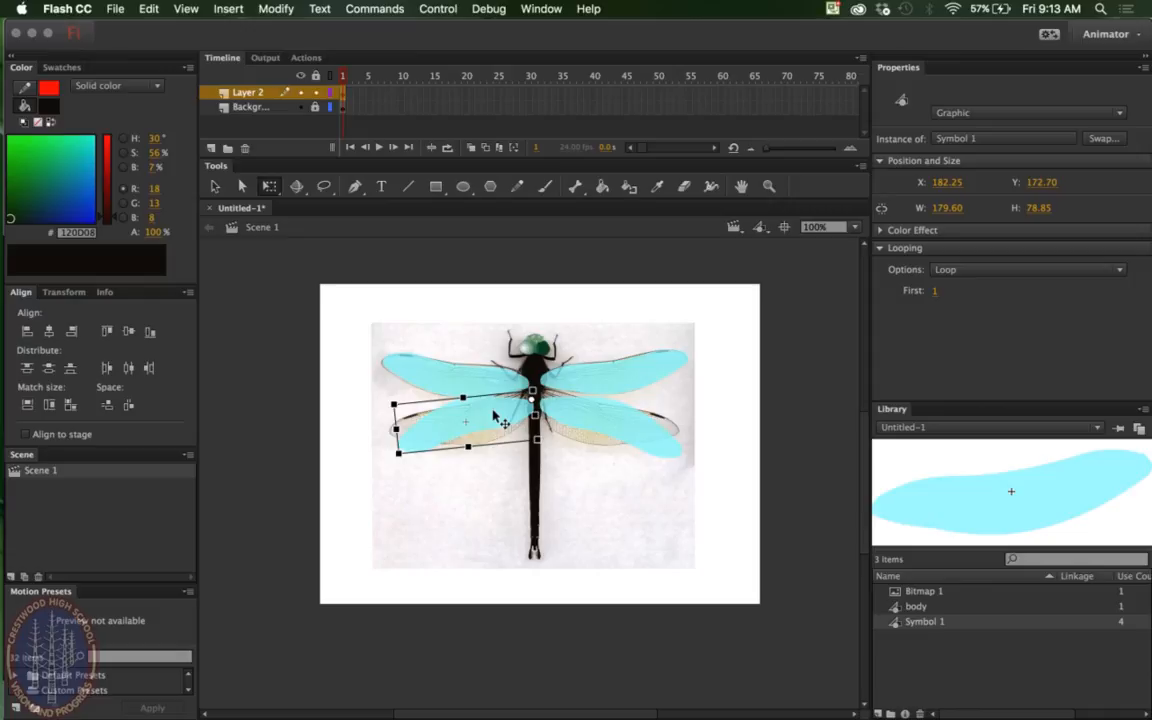
pyautogui.click(797, 460)
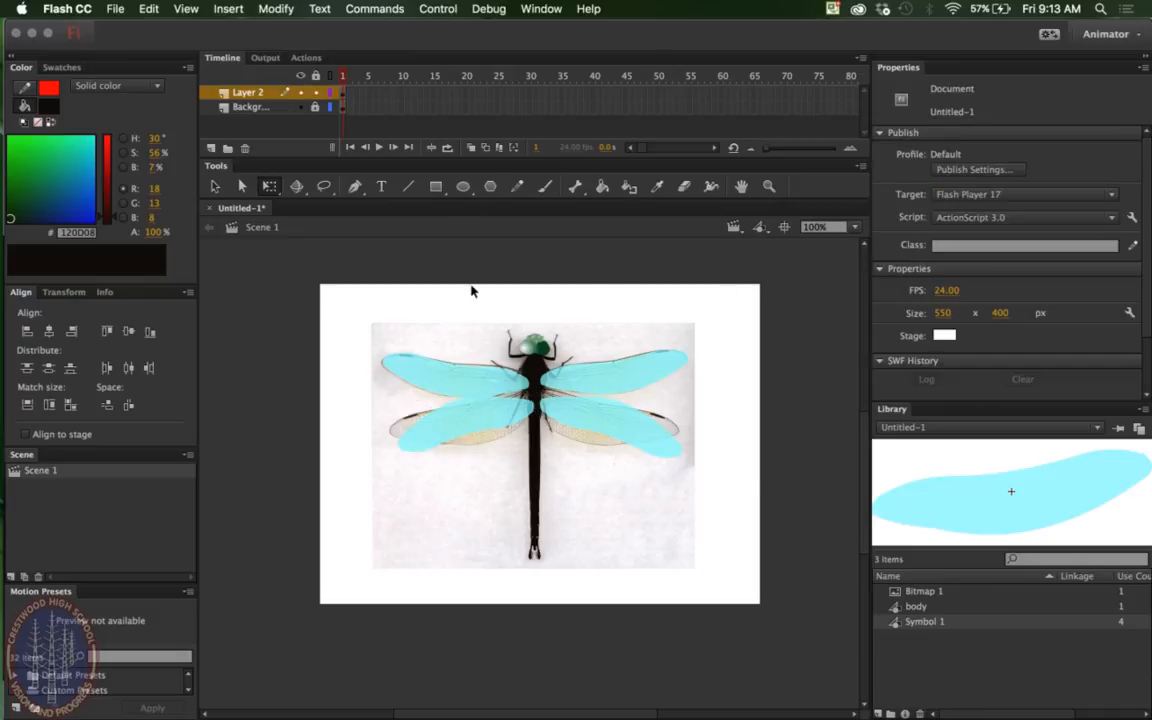
# Hide the background photo layer and nudge the upper-left wing 5 px up and 3 px right toward the body.
pyautogui.click(300, 107)
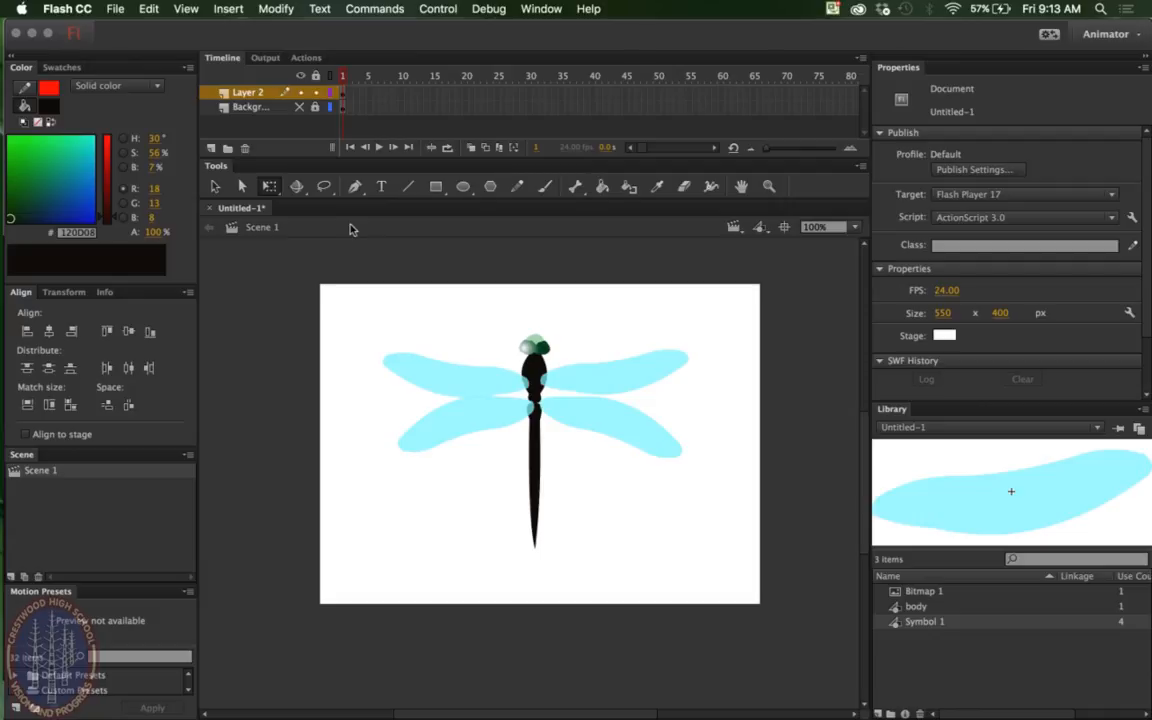
pyautogui.click(492, 383)
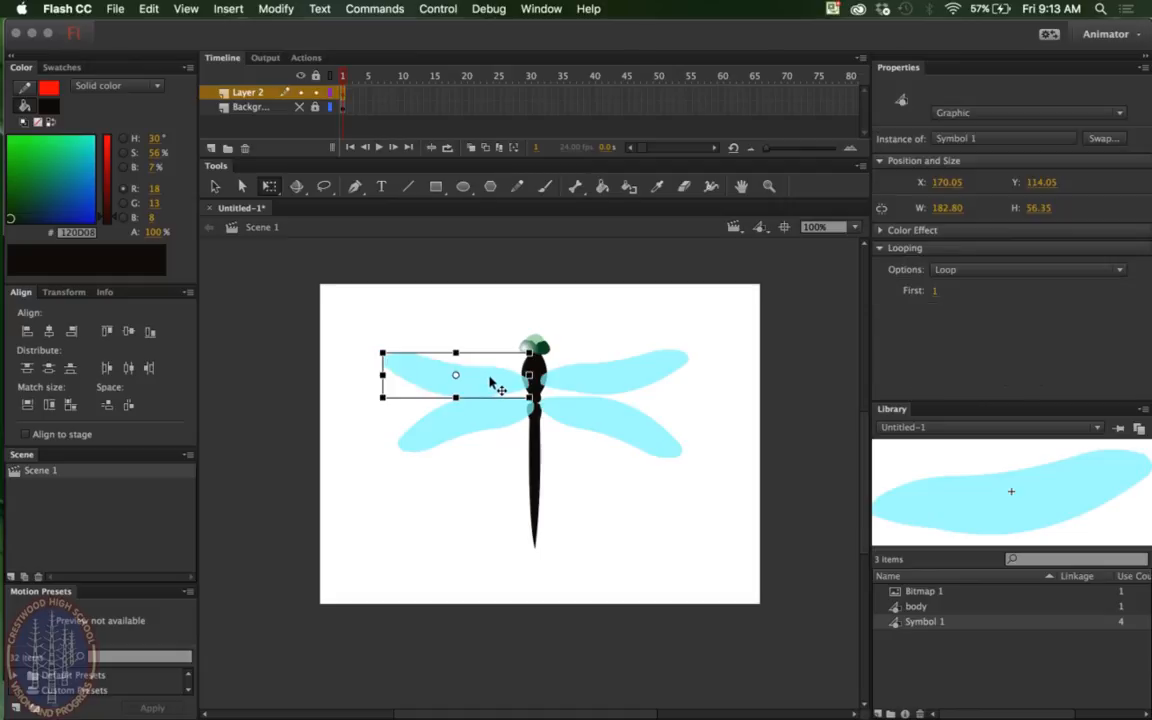
pyautogui.press('Up')
pyautogui.press('Up')
pyautogui.press('Up')
pyautogui.press('Up')
pyautogui.press('Up')
pyautogui.press('Right')
pyautogui.press('Right')
pyautogui.press('Right')
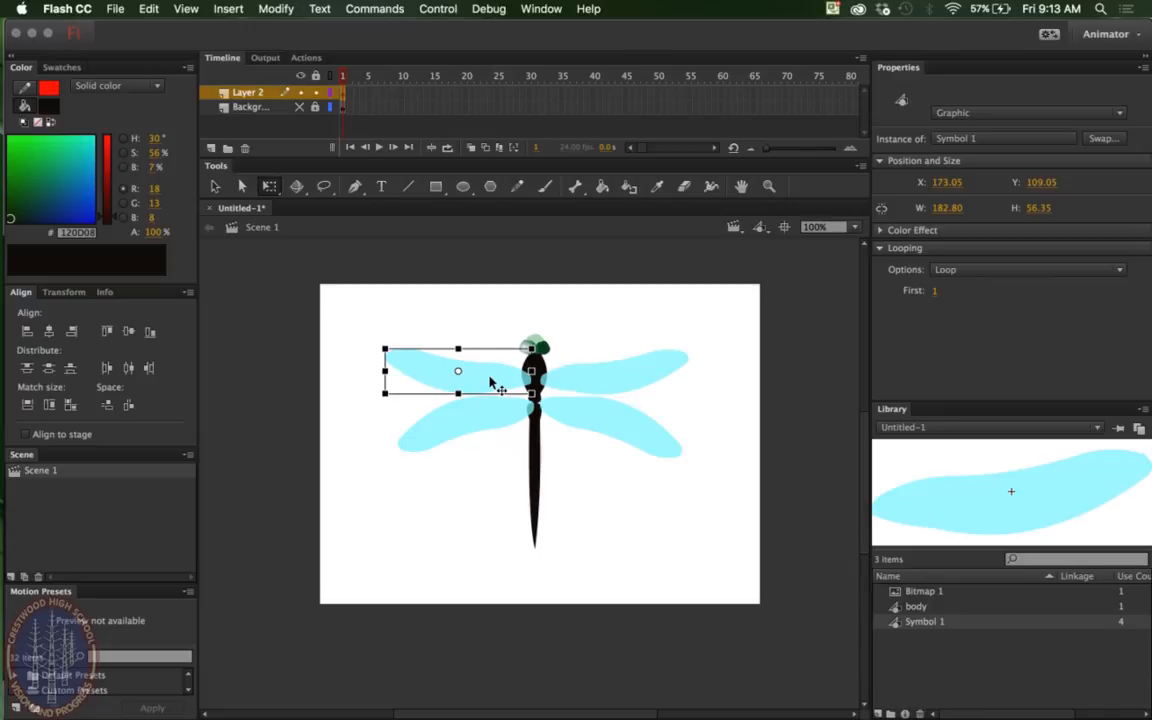
# Nudge the upper-right wing up and left toward the body, to about X 365, Y 108.
pyautogui.click(605, 380)
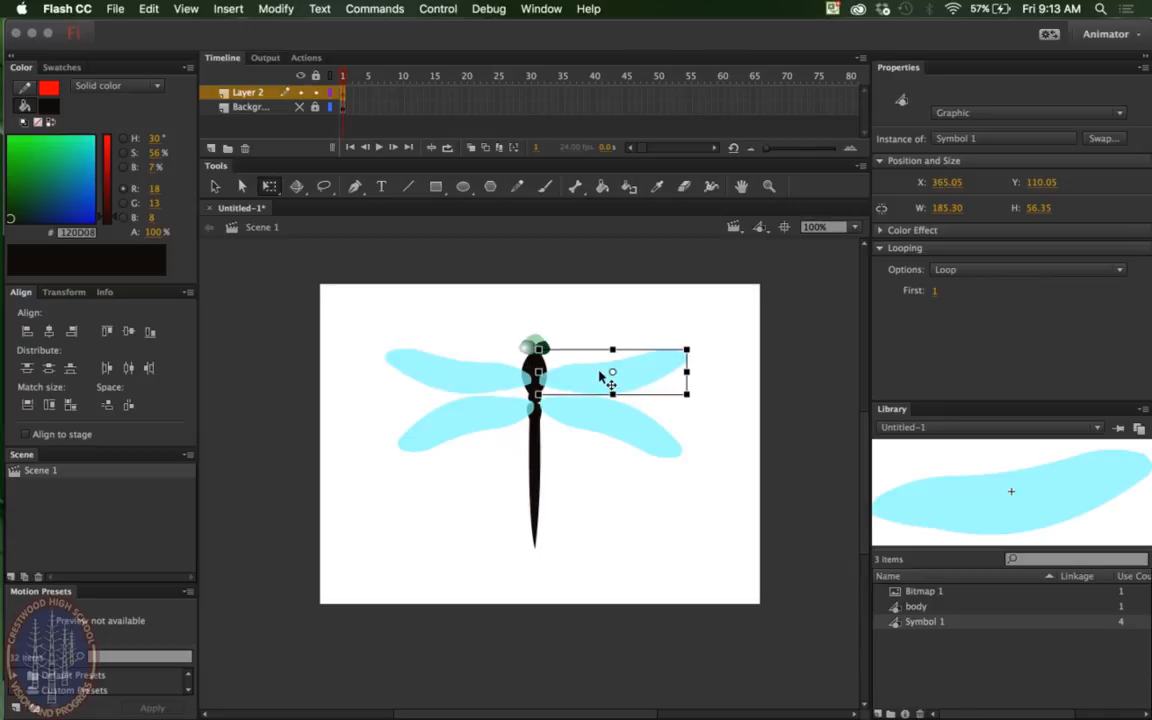
pyautogui.press('Up')
pyautogui.press('Up')
pyautogui.press('Left')
pyautogui.press('Left')
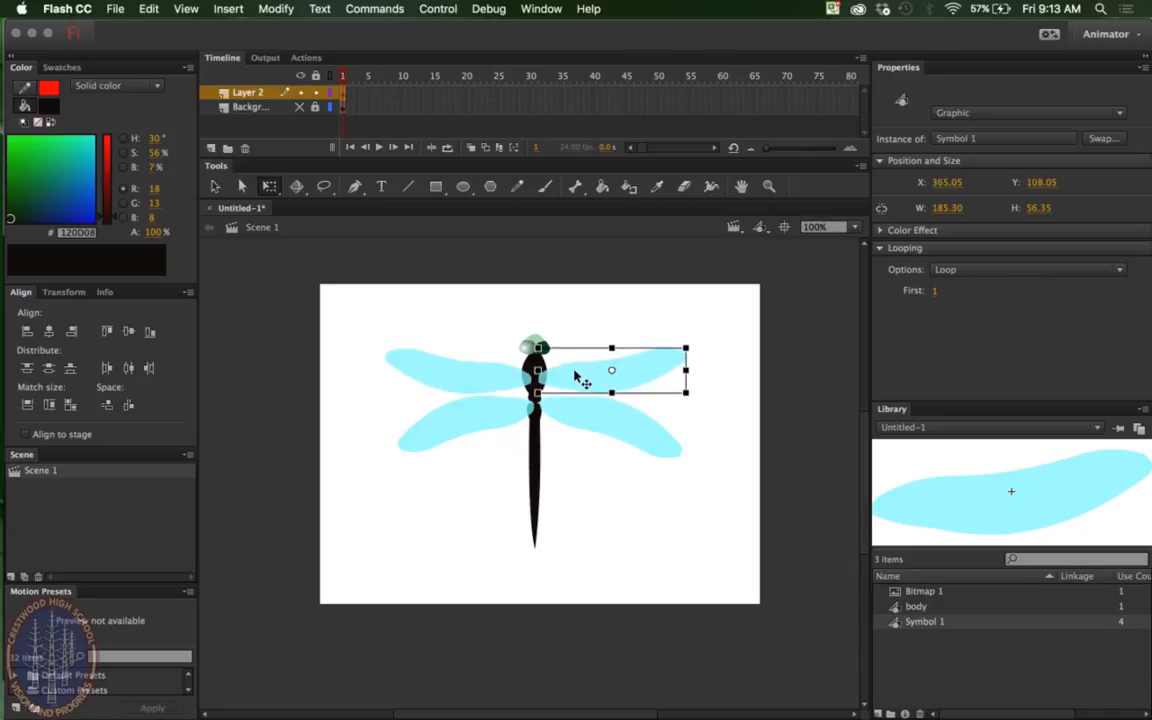
# Send the upper-left wing to the back of the stacking order, behind the body.
pyautogui.click(476, 384)
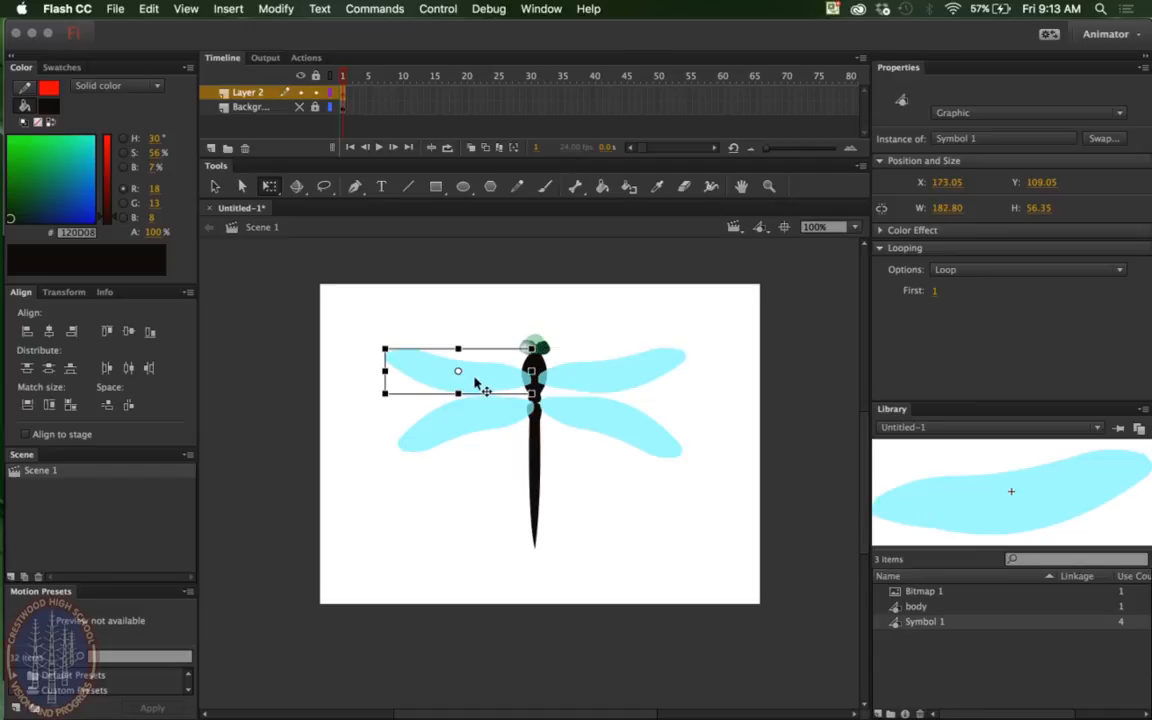
pyautogui.rightClick(474, 380)
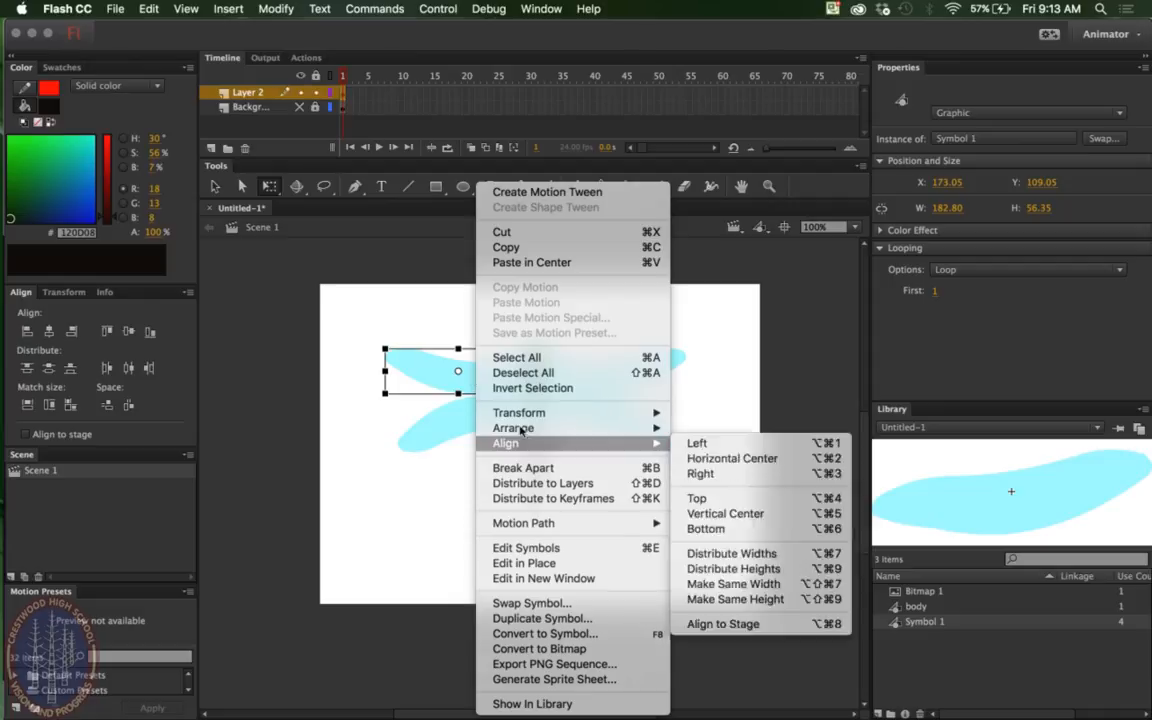
pyautogui.moveTo(560, 428)
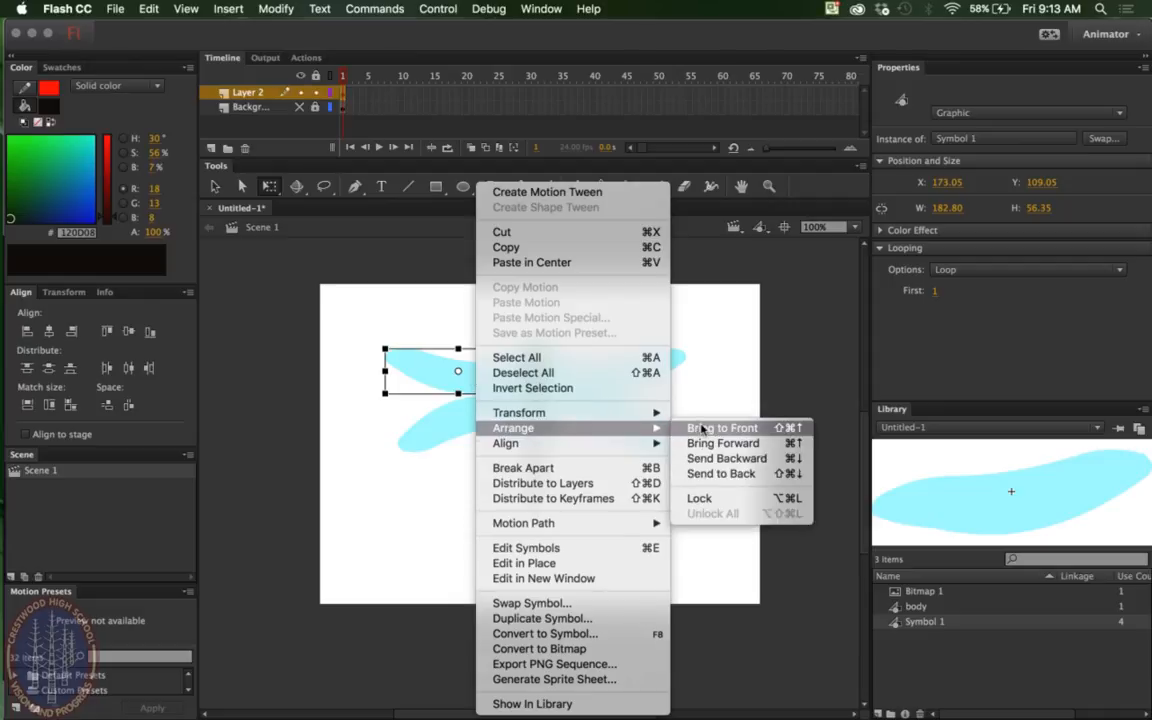
pyautogui.click(722, 473)
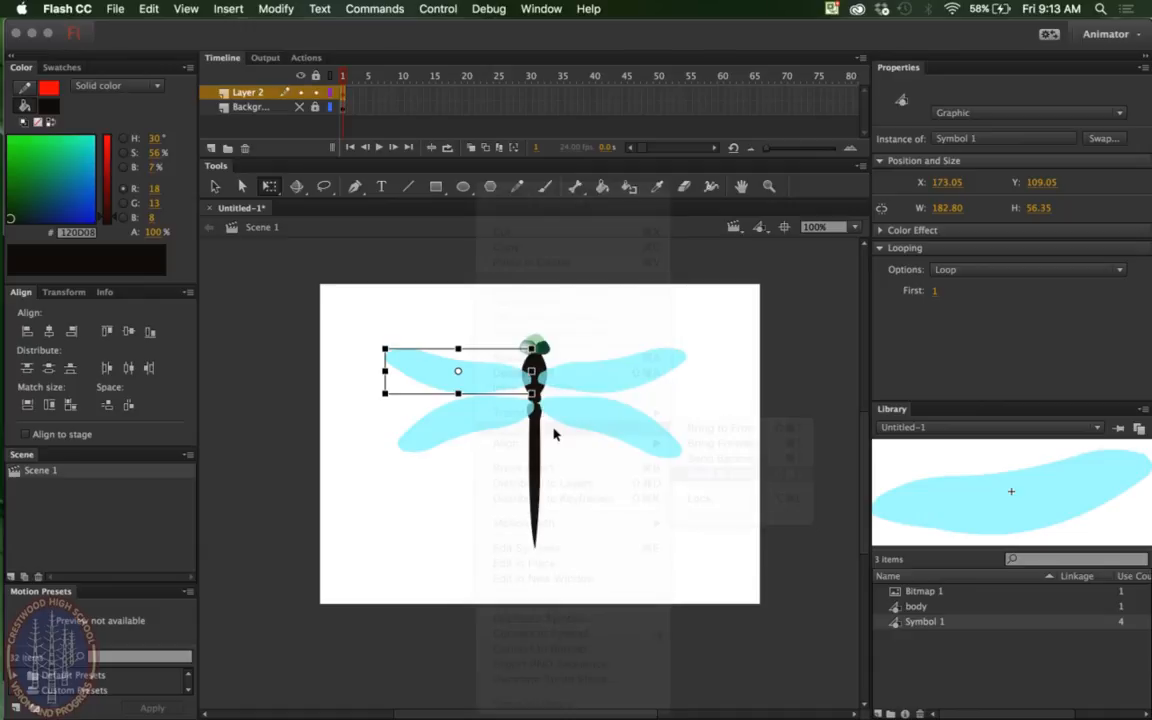
# Send the lower-left wing to the back of the stacking order, behind the body.
pyautogui.click(470, 428)
pyautogui.rightClick(470, 428)
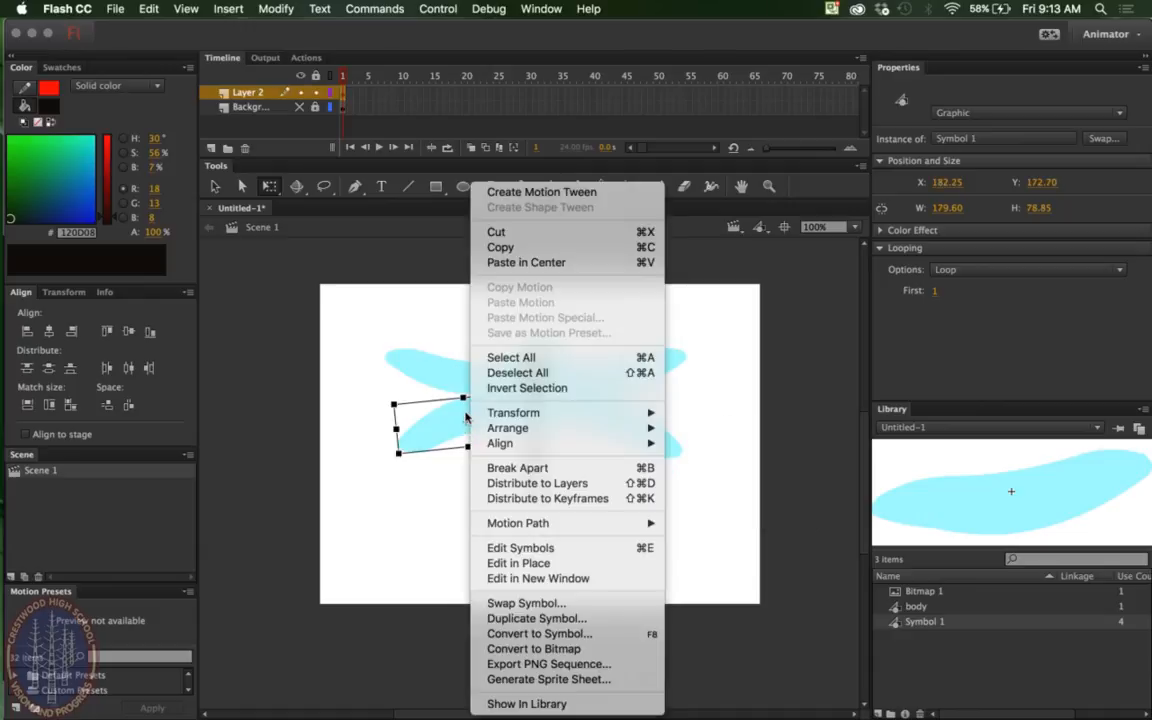
pyautogui.moveTo(620, 428)
pyautogui.click(715, 473)
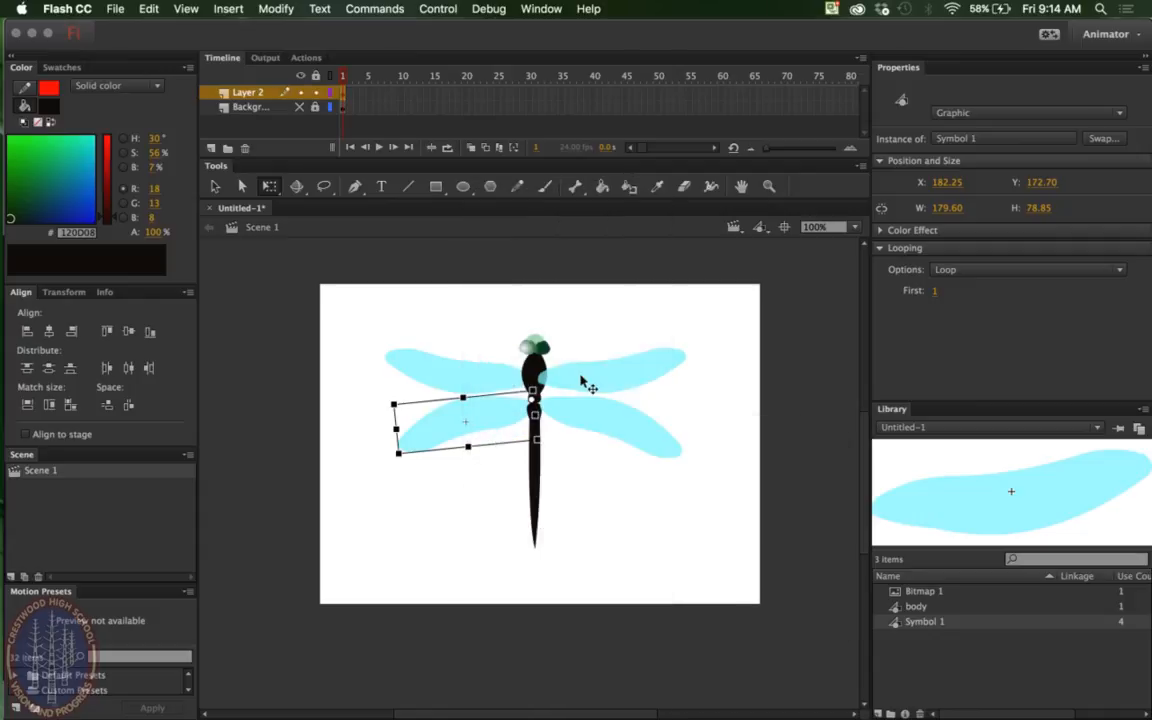
# Bring the dragonfly's body to the front of the stacking order, over all four wings.
pyautogui.click(575, 381)
pyautogui.click(531, 377)
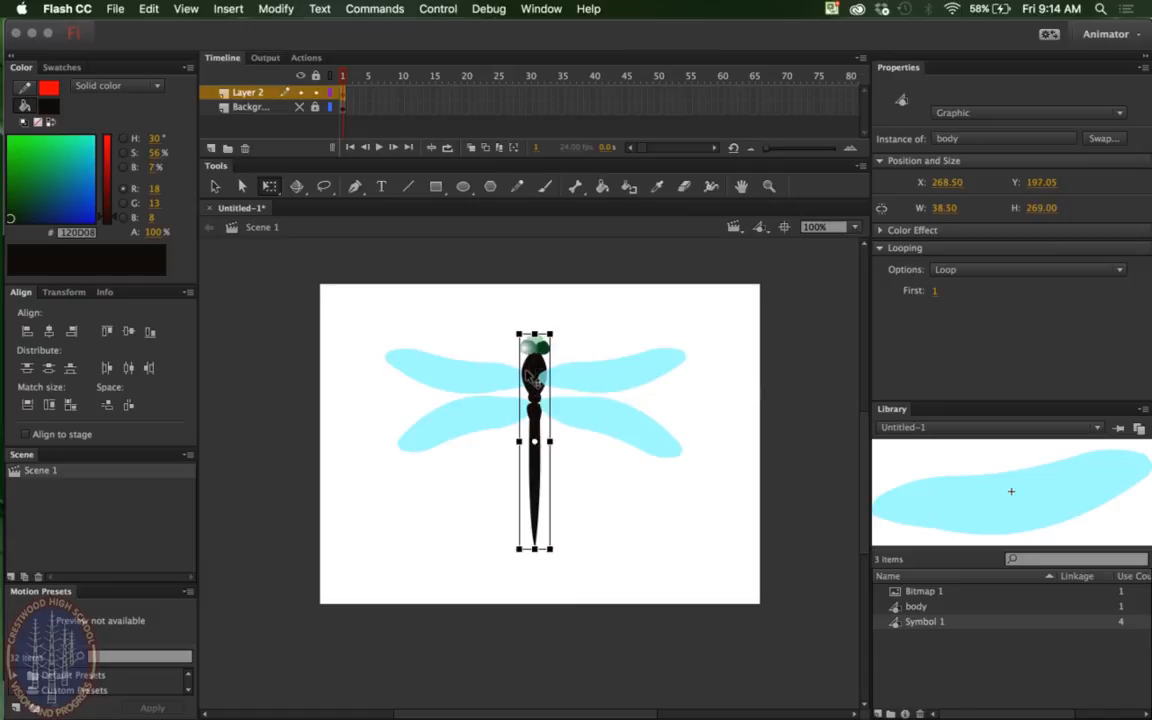
pyautogui.rightClick(531, 377)
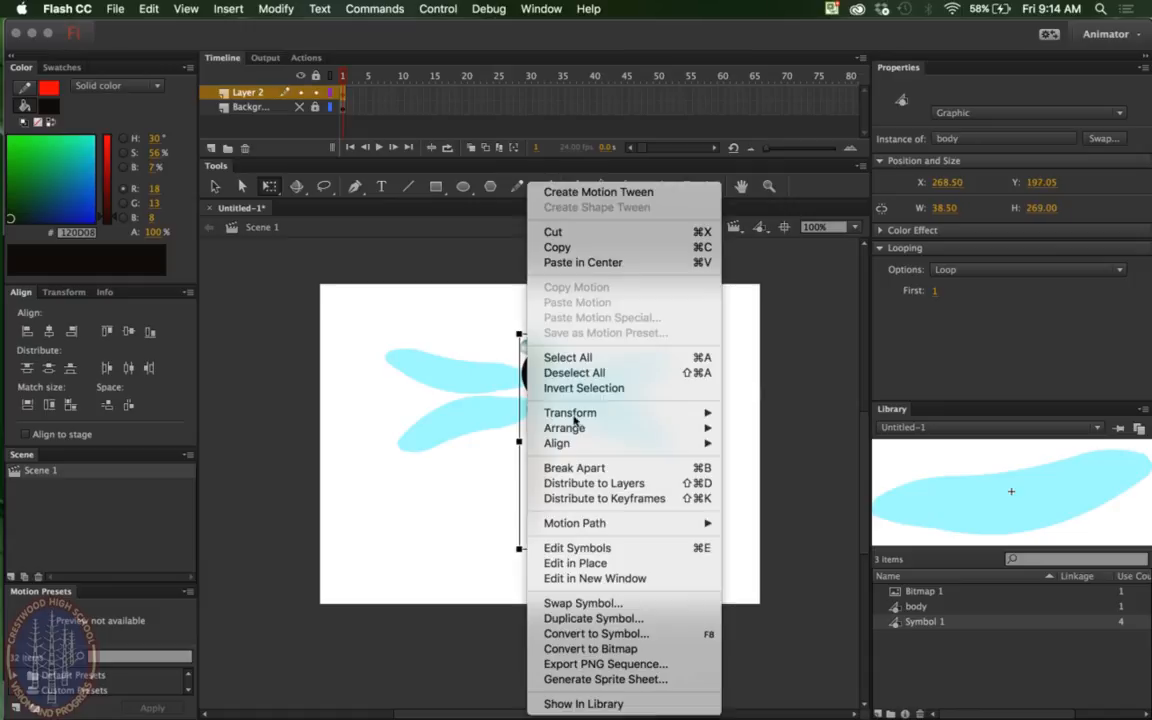
pyautogui.moveTo(600, 428)
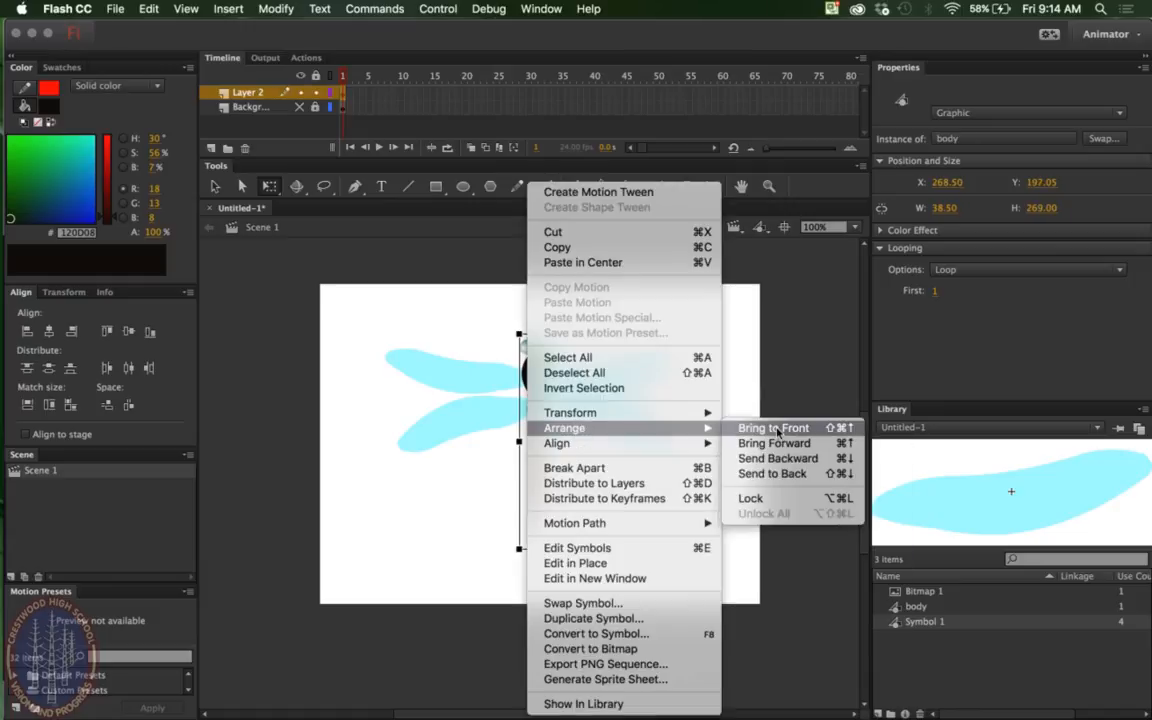
pyautogui.click(776, 430)
pyautogui.click(783, 326)
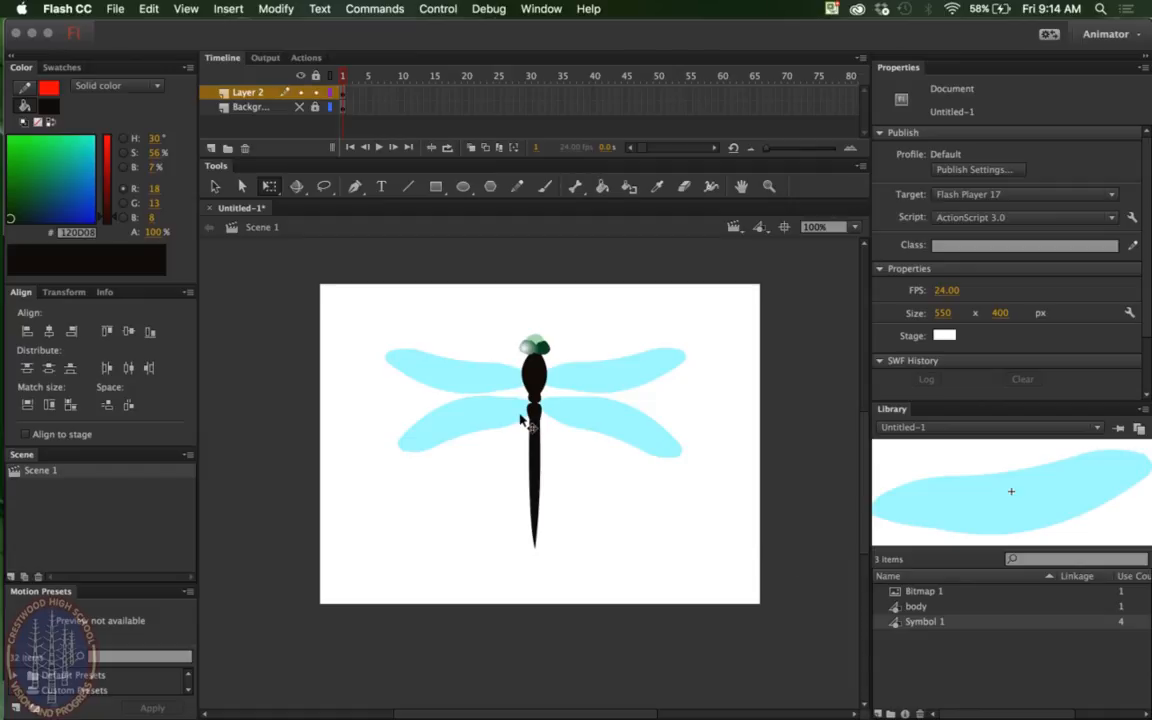
# Convert the body and all four wings together into a movie clip symbol named dragonfly.
pyautogui.moveTo(352, 299); pyautogui.dragTo(730, 607)
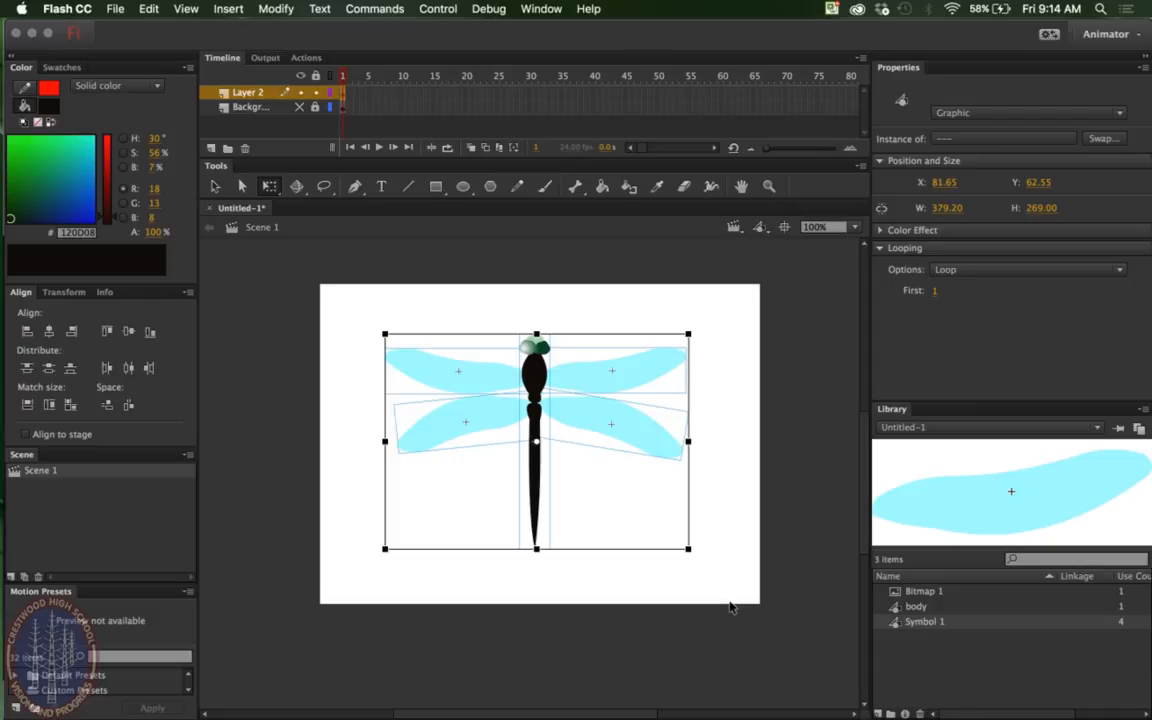
pyautogui.rightClick(534, 375)
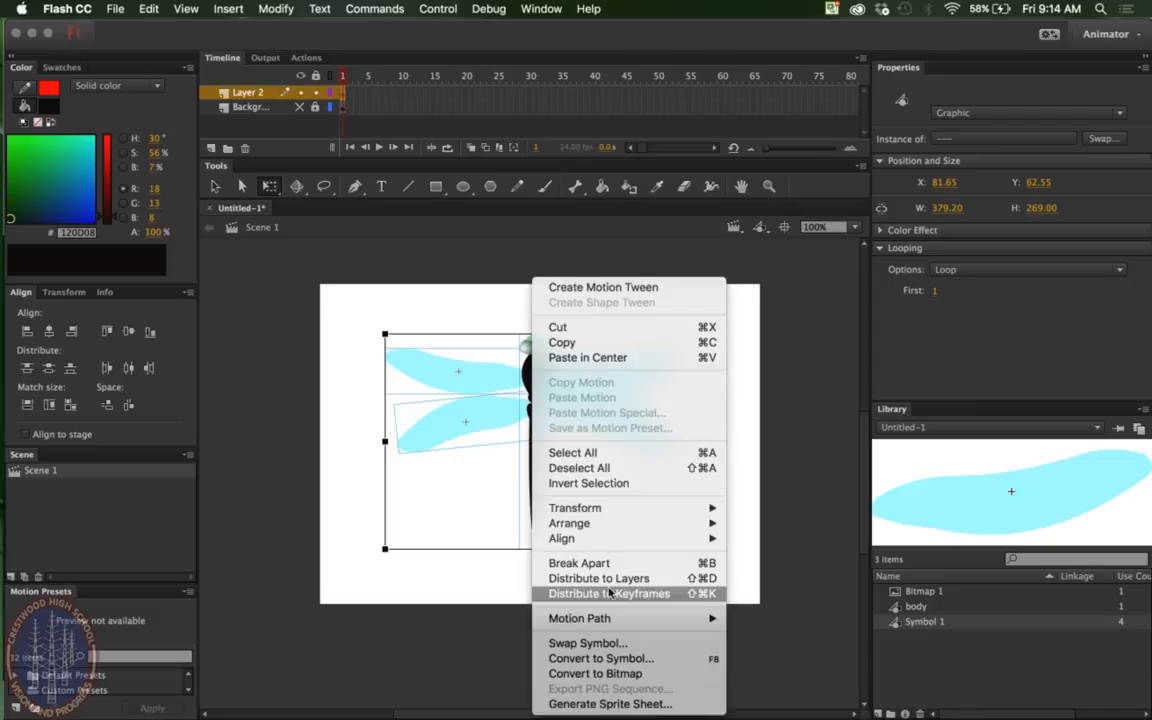
pyautogui.click(611, 660)
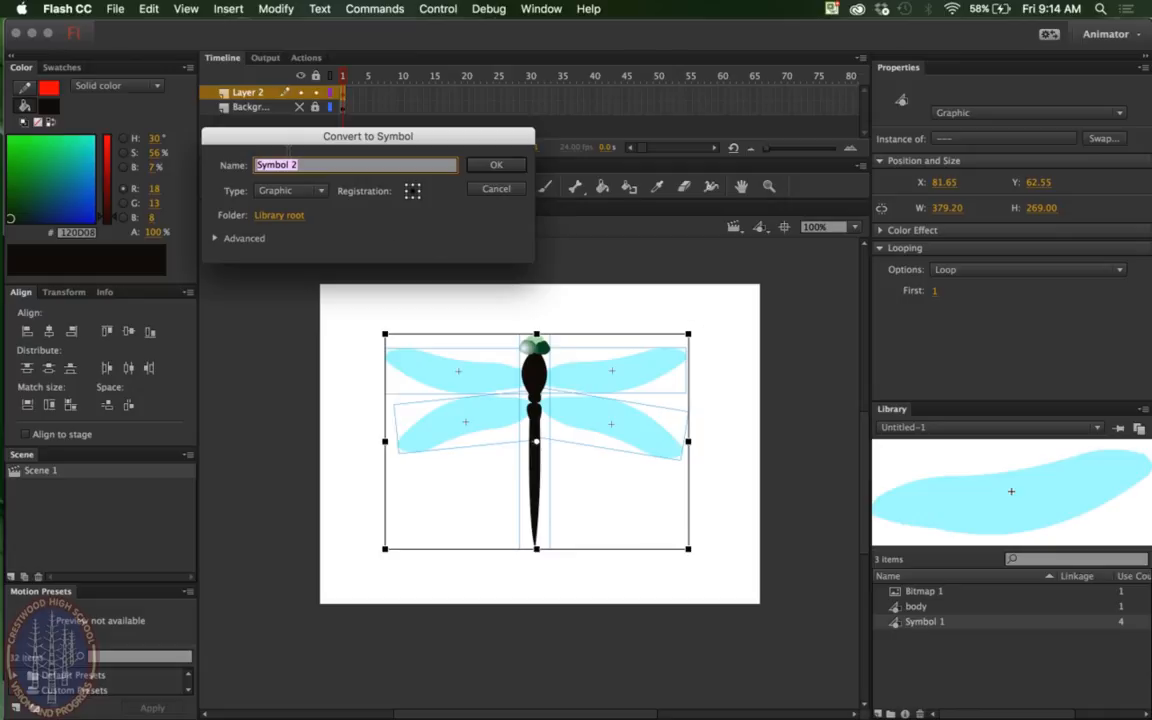
pyautogui.write('dragonfly')
pyautogui.click(316, 190)
pyautogui.click(314, 203)
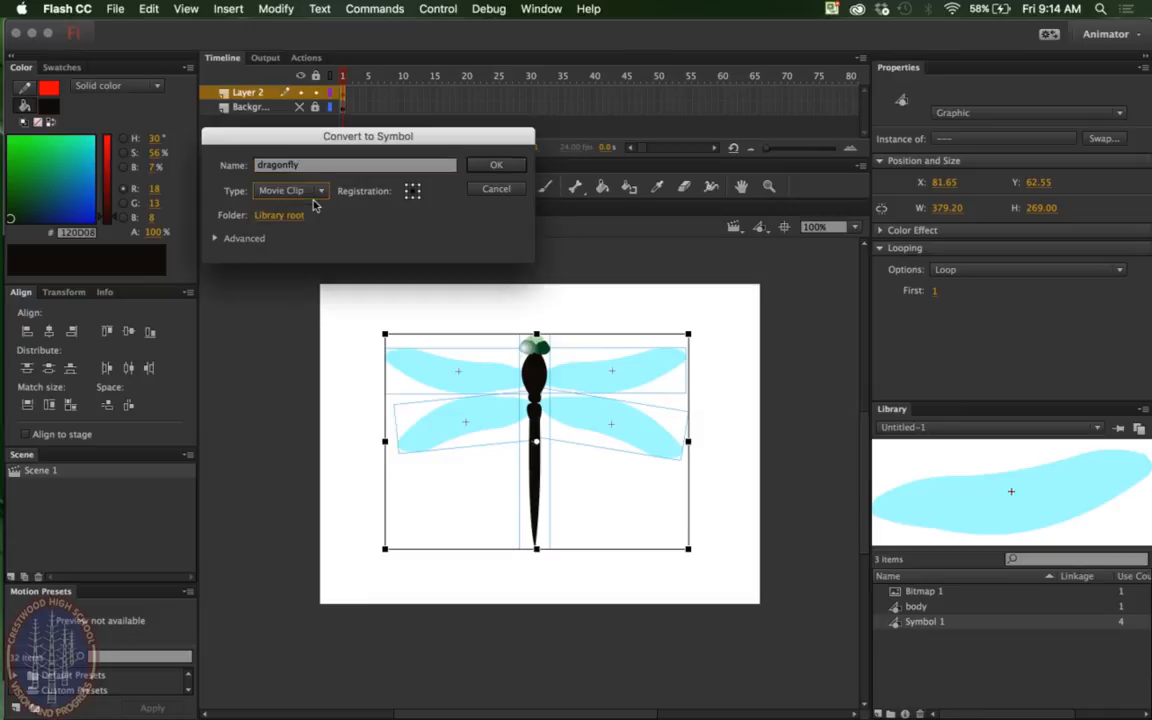
pyautogui.click(493, 166)
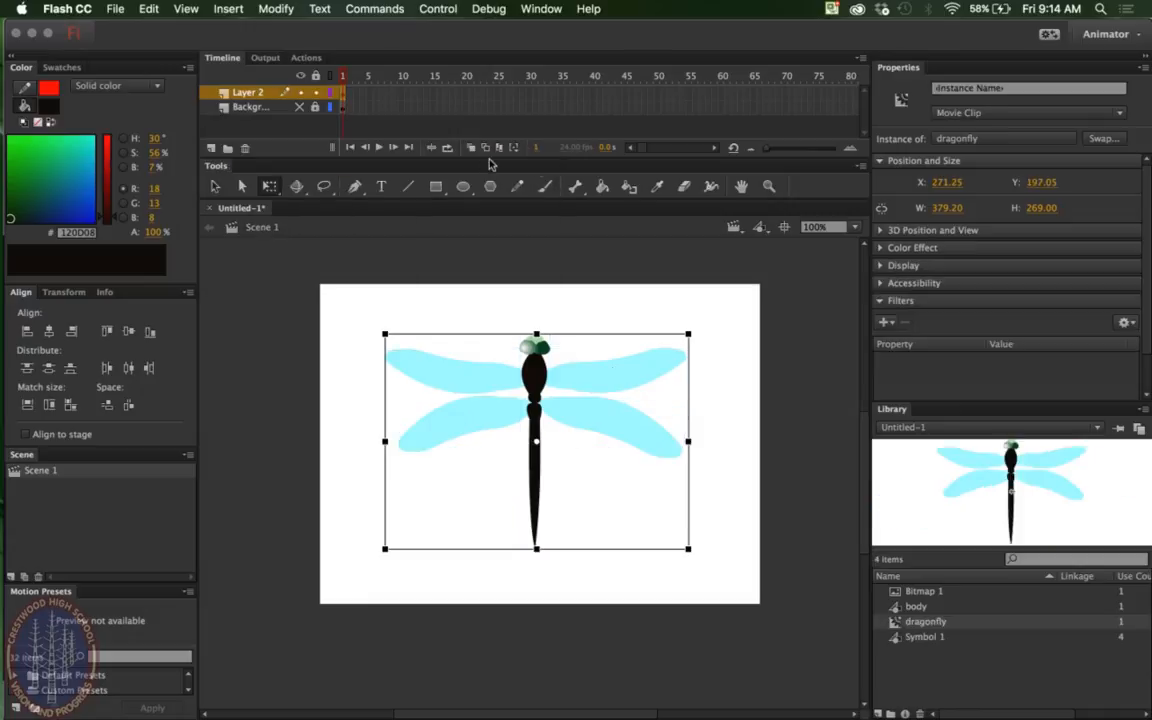
pyautogui.click(738, 427)
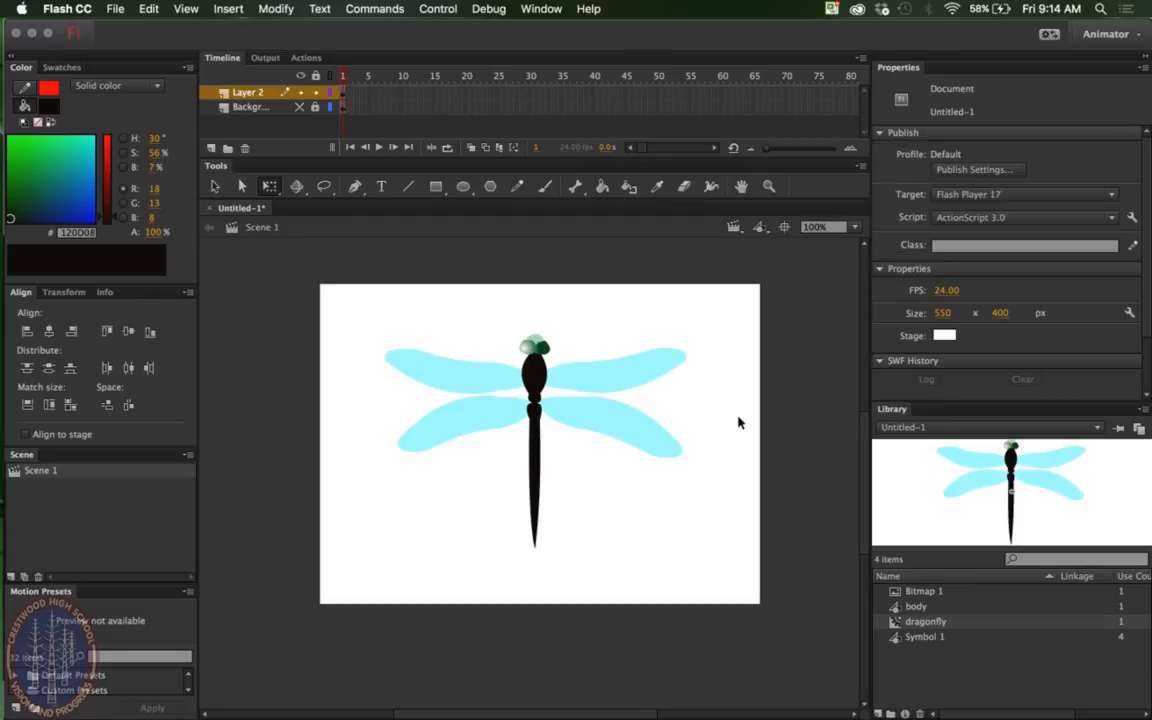
# Open the dragonfly movie clip for editing in place and insert a keyframe at frame 2 of Layer 1.
pyautogui.doubleClick(546, 394)
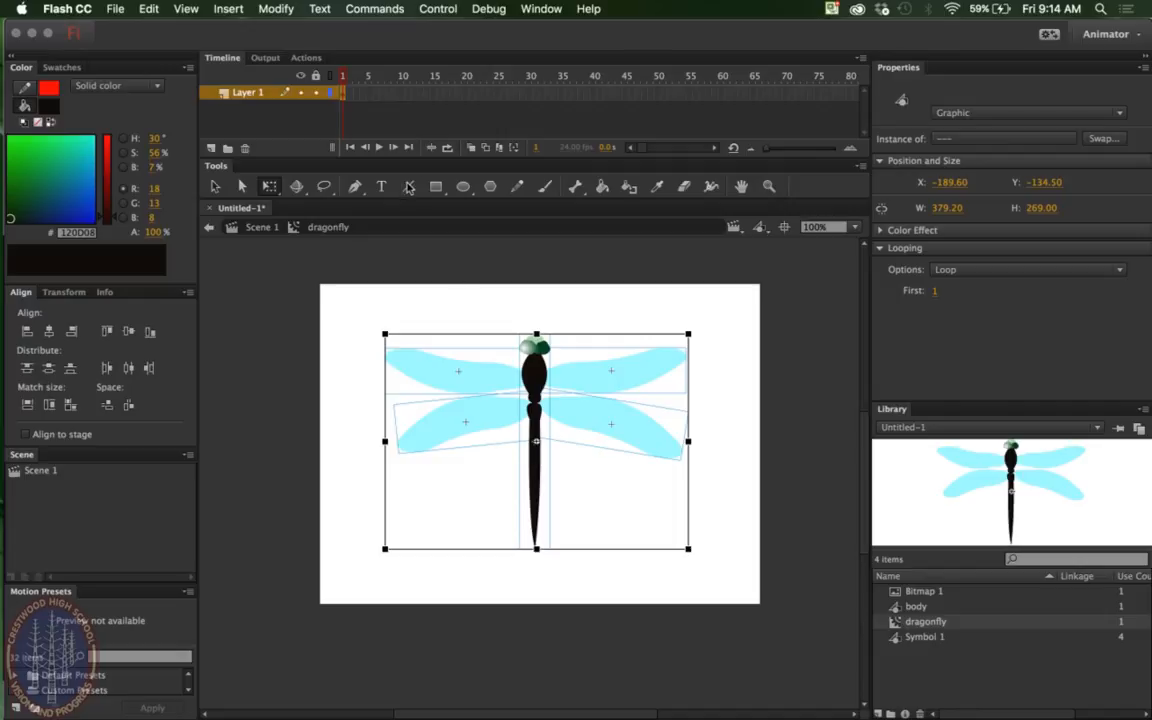
pyautogui.click(350, 105)
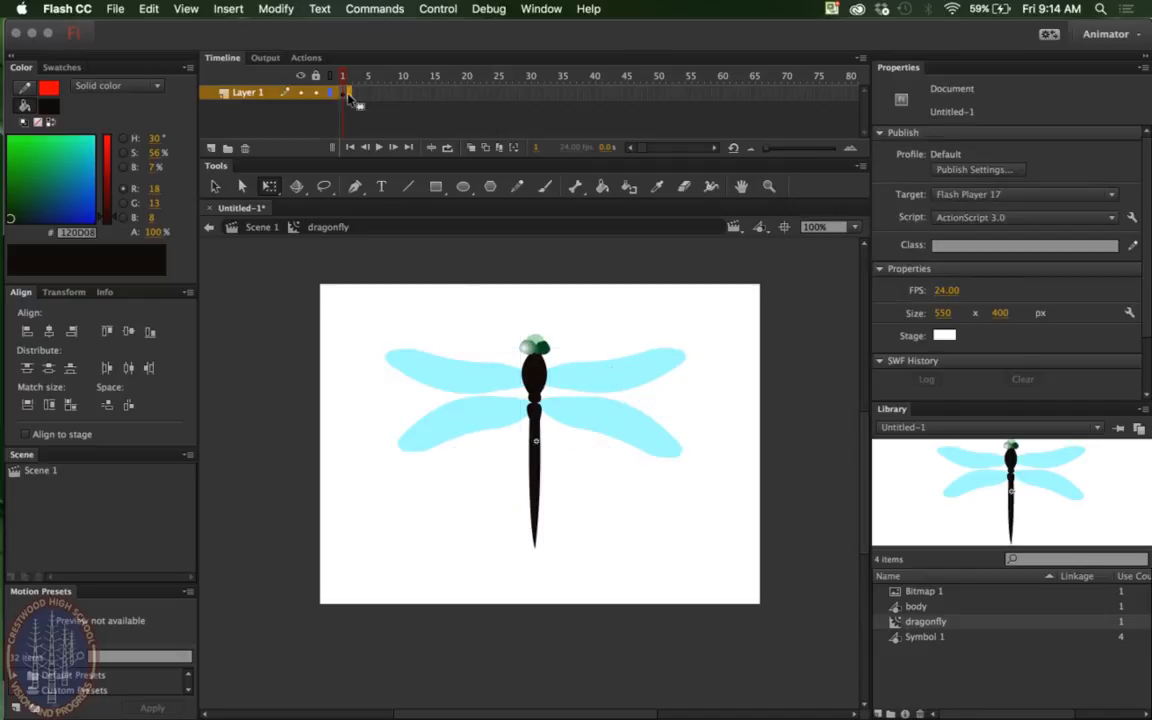
pyautogui.rightClick(346, 94)
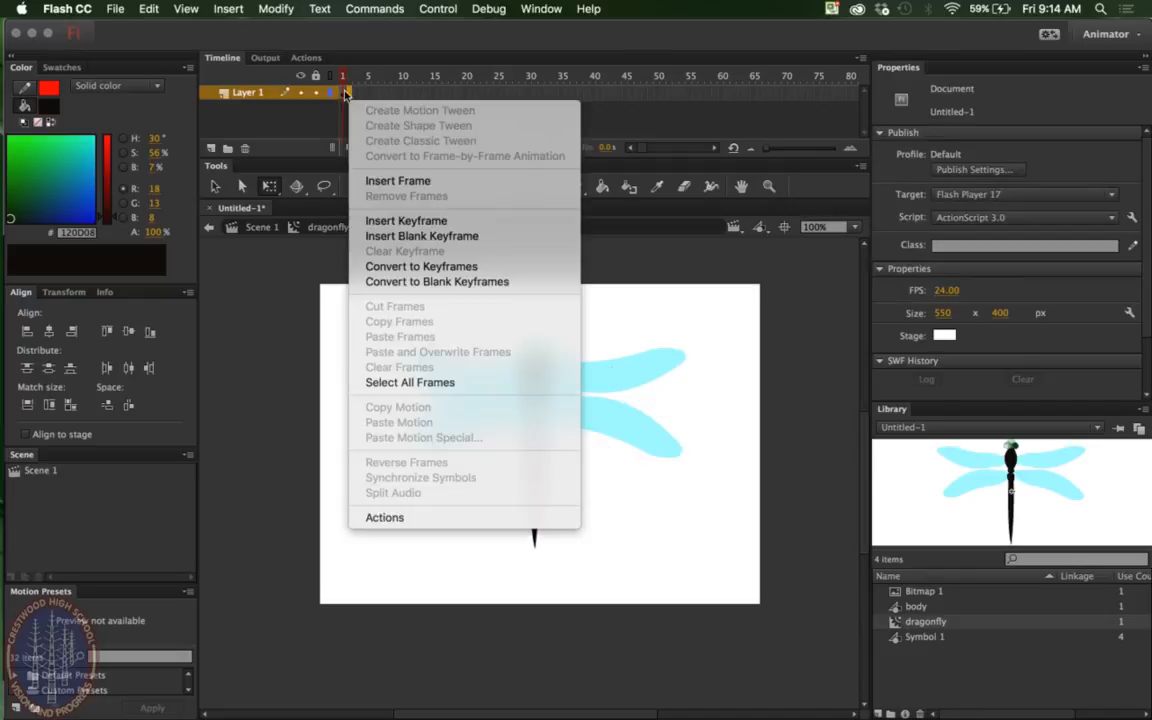
pyautogui.click(395, 220)
pyautogui.click(410, 376)
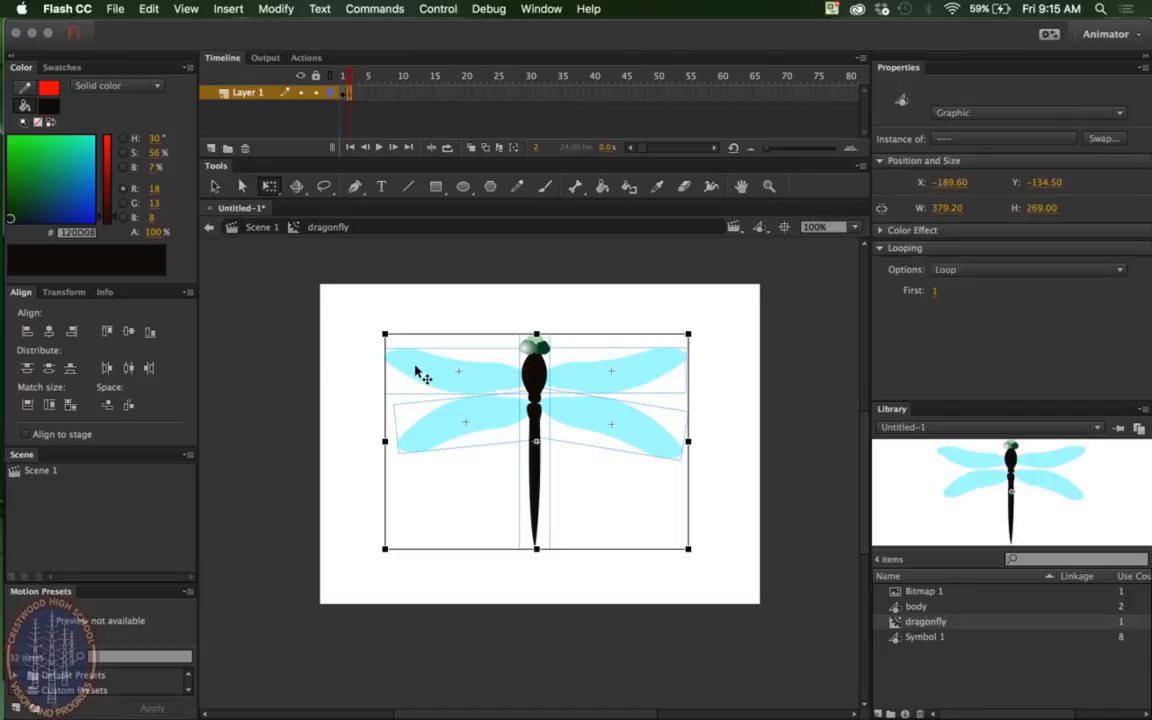
# In frame 2, narrow both left wings toward the body, the upper-left one to about 116 px wide.
pyautogui.click(378, 288)
pyautogui.click(430, 376)
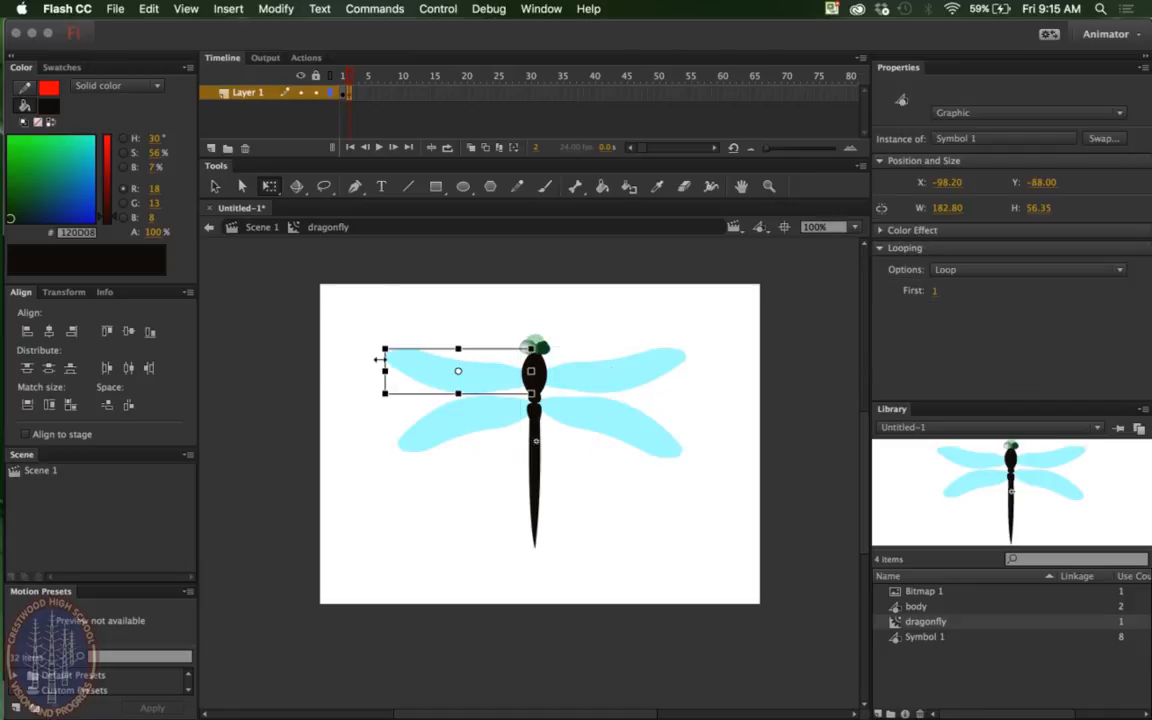
pyautogui.moveTo(478, 373); pyautogui.dragTo(529, 372)
pyautogui.moveTo(401, 364); pyautogui.dragTo(439, 424)
# In frame 2, narrow the upper-right wing to about 116 px and the lower-right wing to about 122 px wide, toward the body.
pyautogui.click(597, 377)
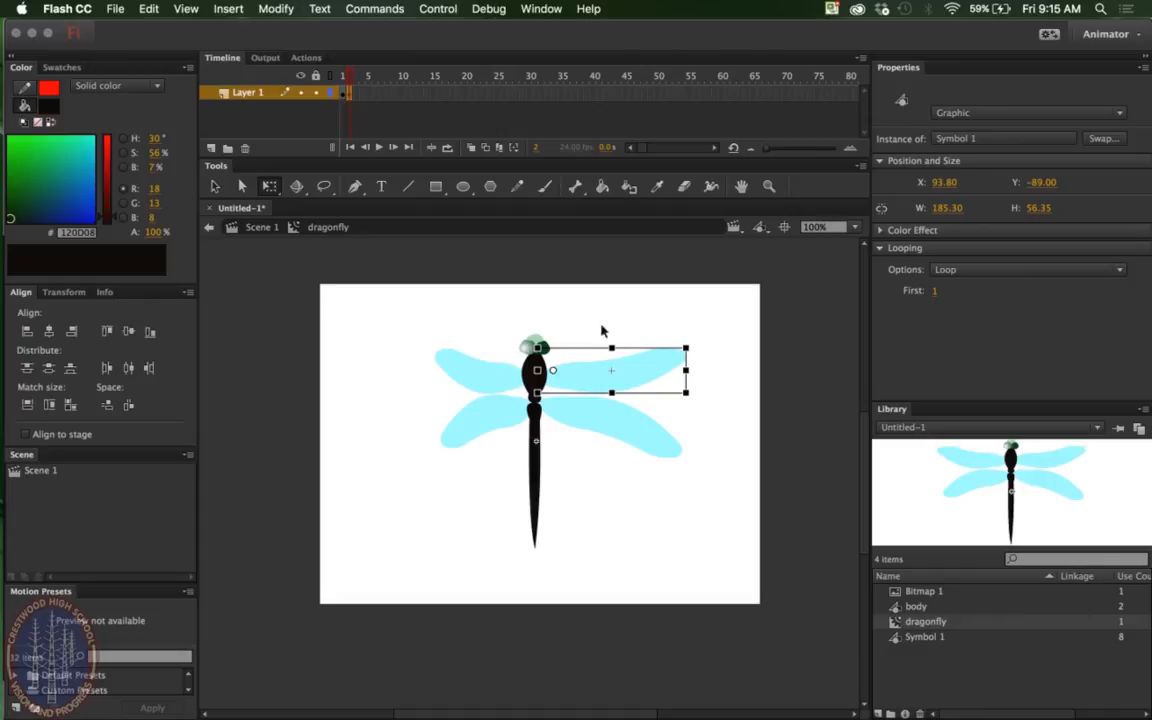
pyautogui.moveTo(665, 360); pyautogui.dragTo(609, 362)
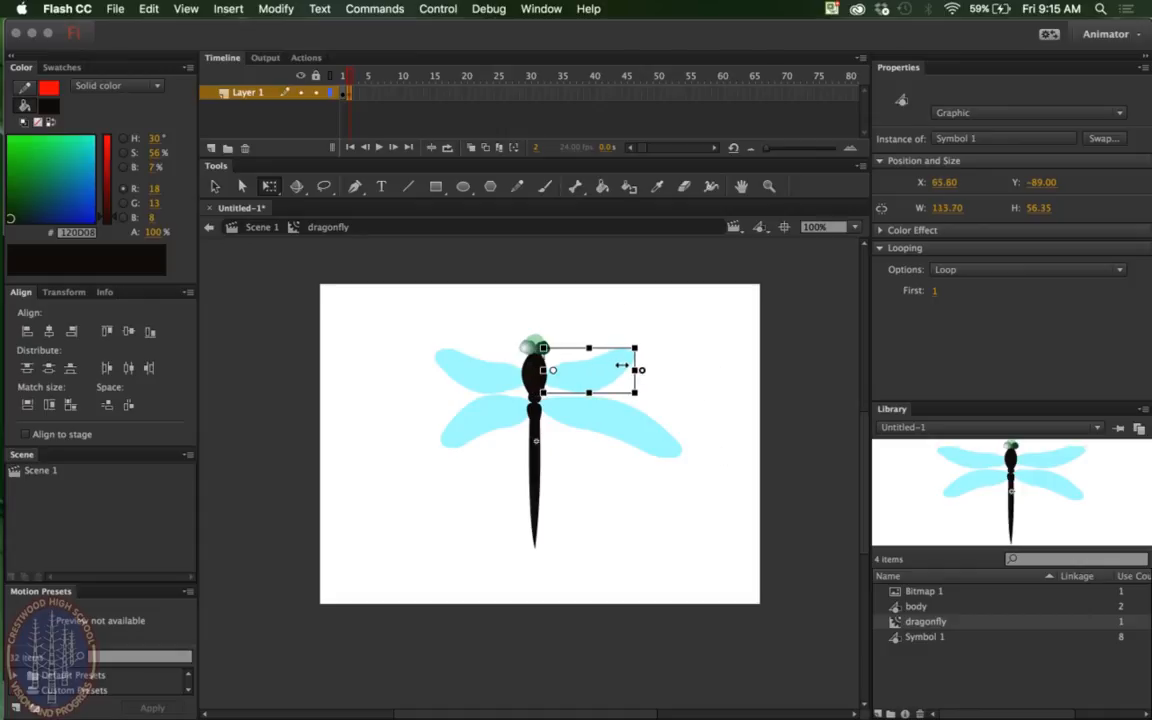
pyautogui.click(582, 425)
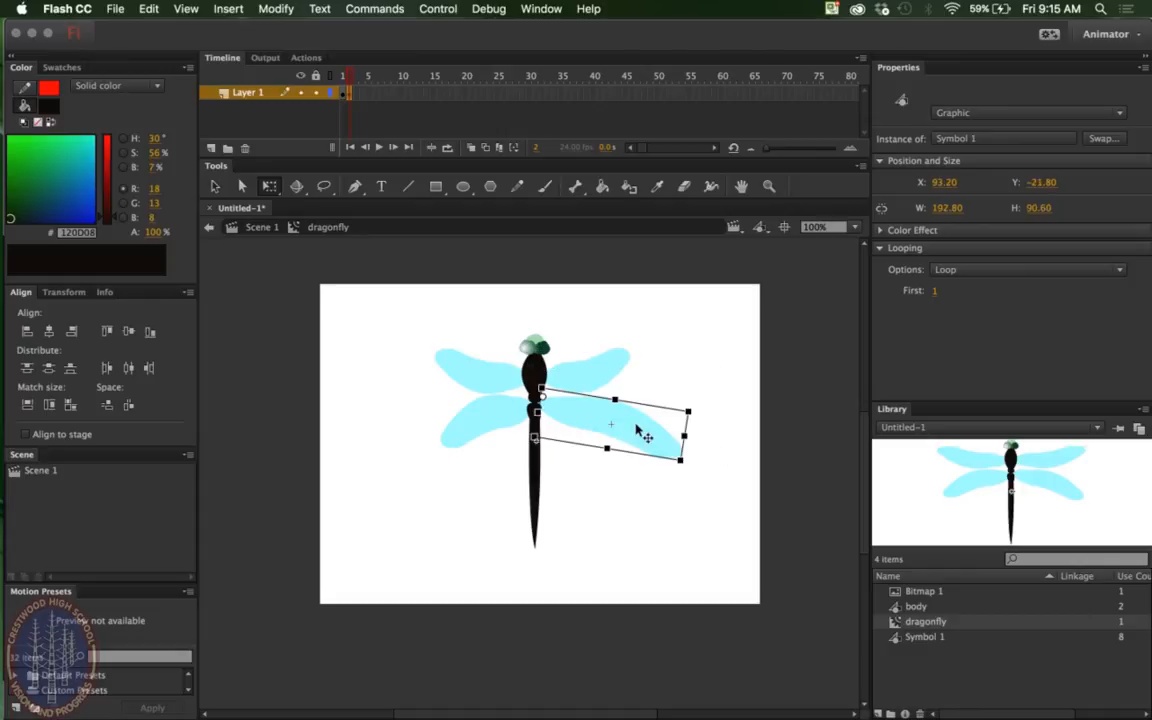
pyautogui.moveTo(665, 425); pyautogui.dragTo(633, 426)
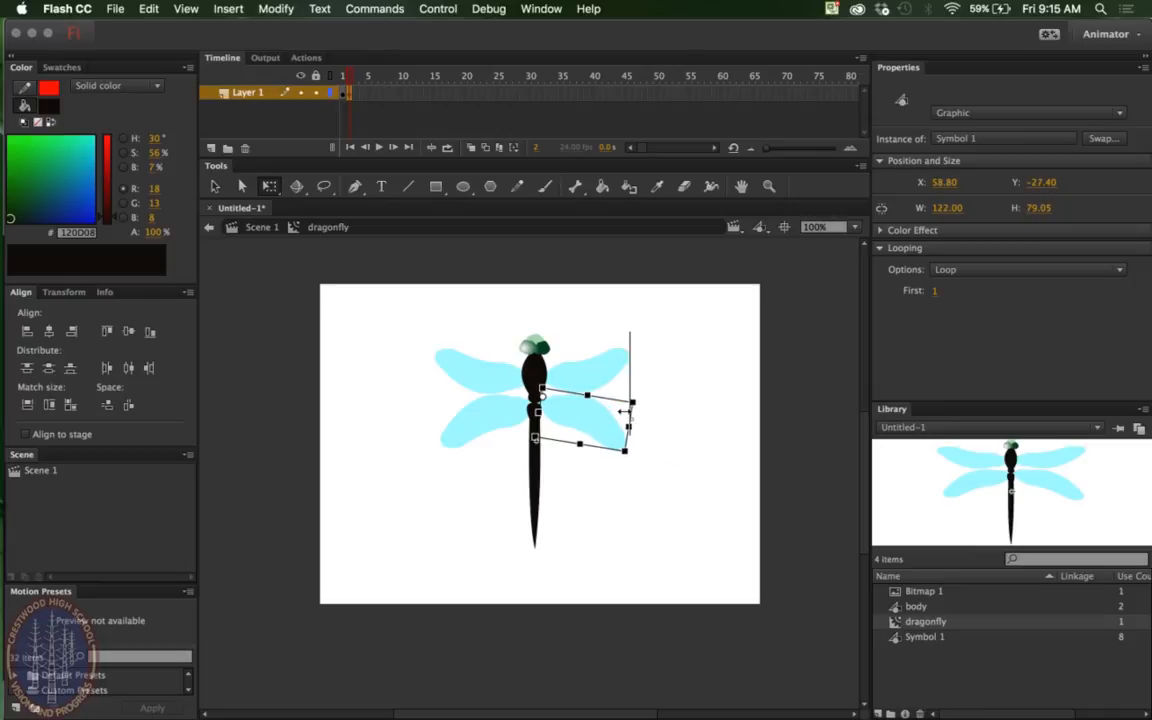
# Insert a keyframe at frame 3 of the dragonfly clip's Layer 1.
pyautogui.click(355, 95)
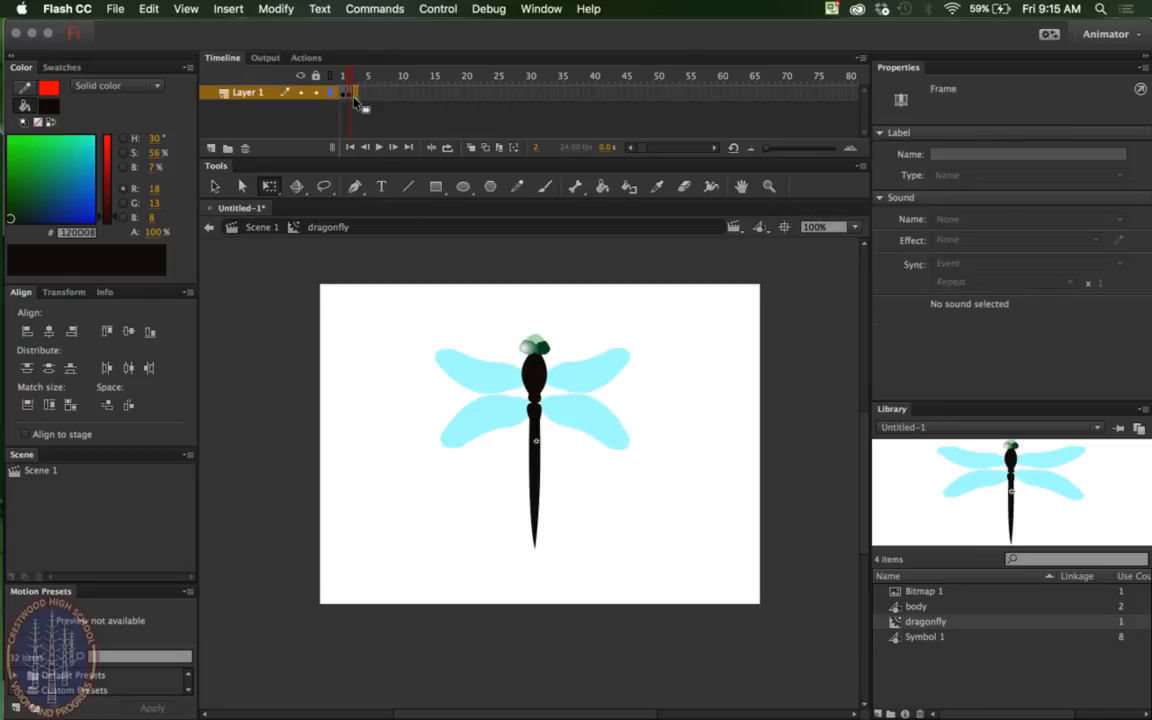
pyautogui.rightClick(351, 96)
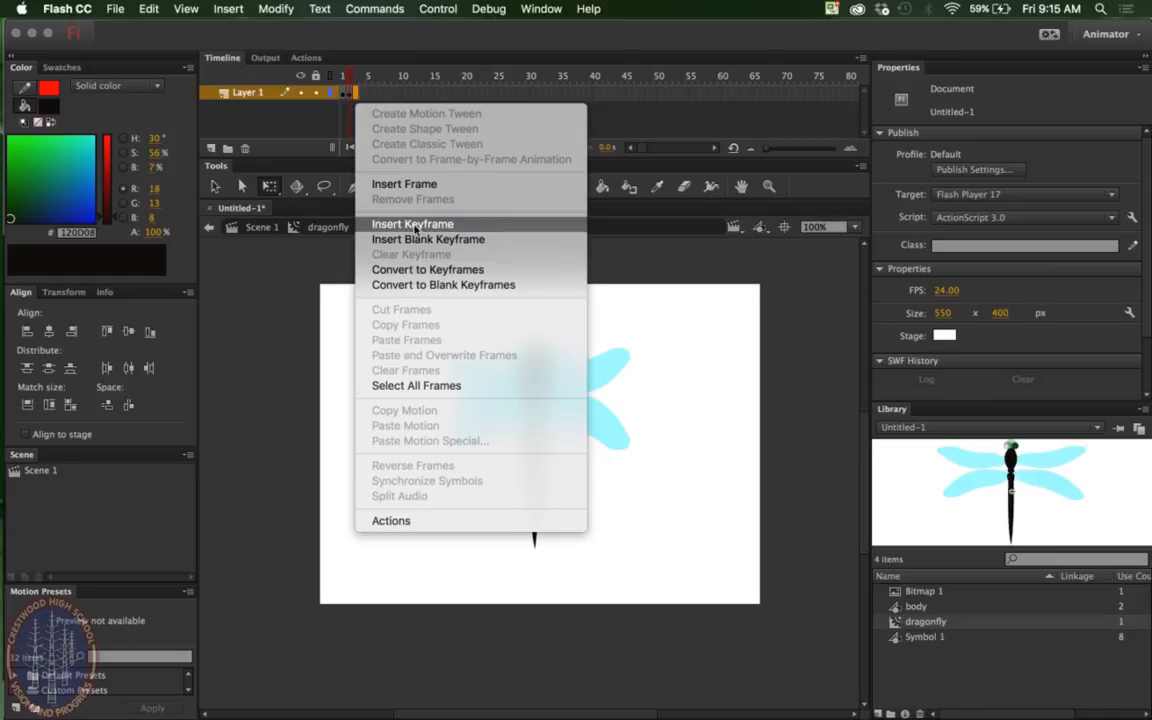
pyautogui.click(403, 223)
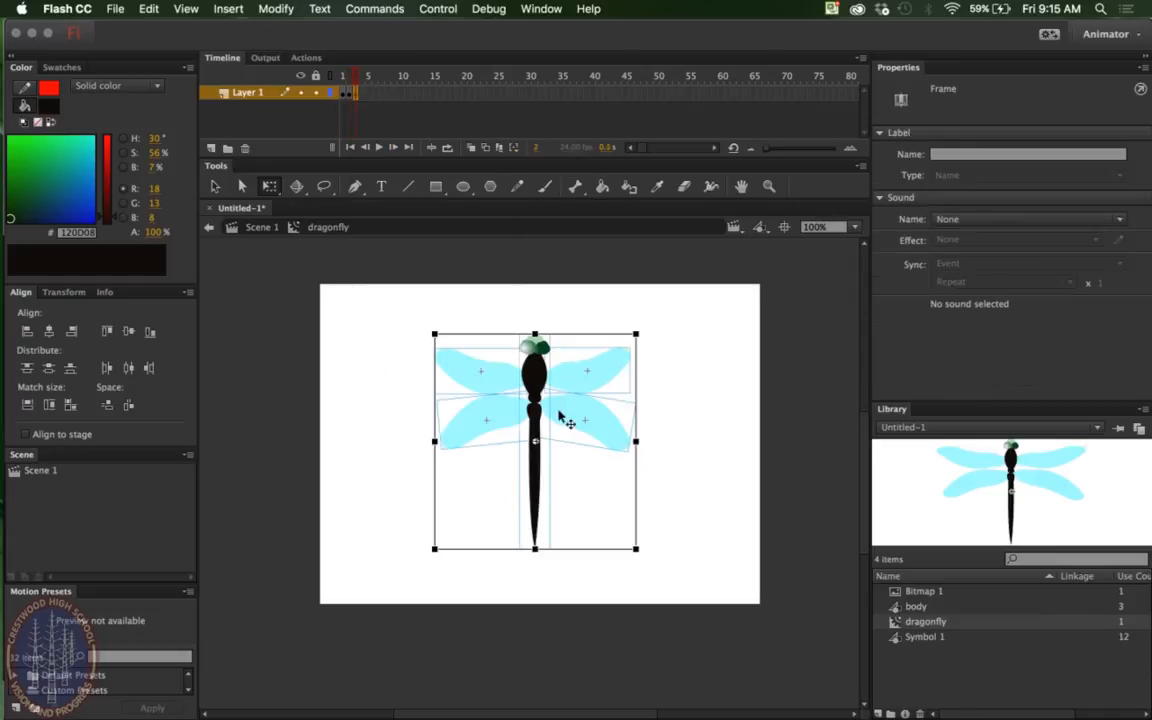
# In frame 3, narrow both left wings further toward the body, the lower-left one to about 45 px wide.
pyautogui.click(400, 378)
pyautogui.click(455, 376)
pyautogui.moveTo(444, 360); pyautogui.dragTo(503, 371)
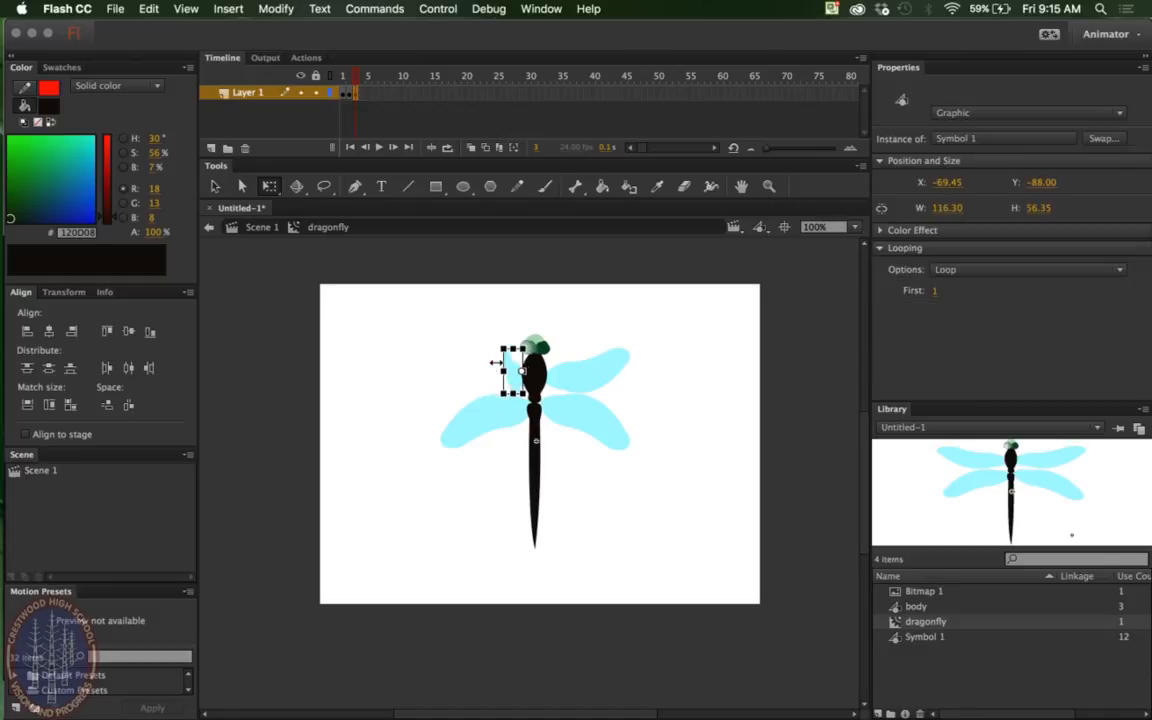
pyautogui.click(482, 432)
pyautogui.moveTo(430, 418); pyautogui.dragTo(495, 411)
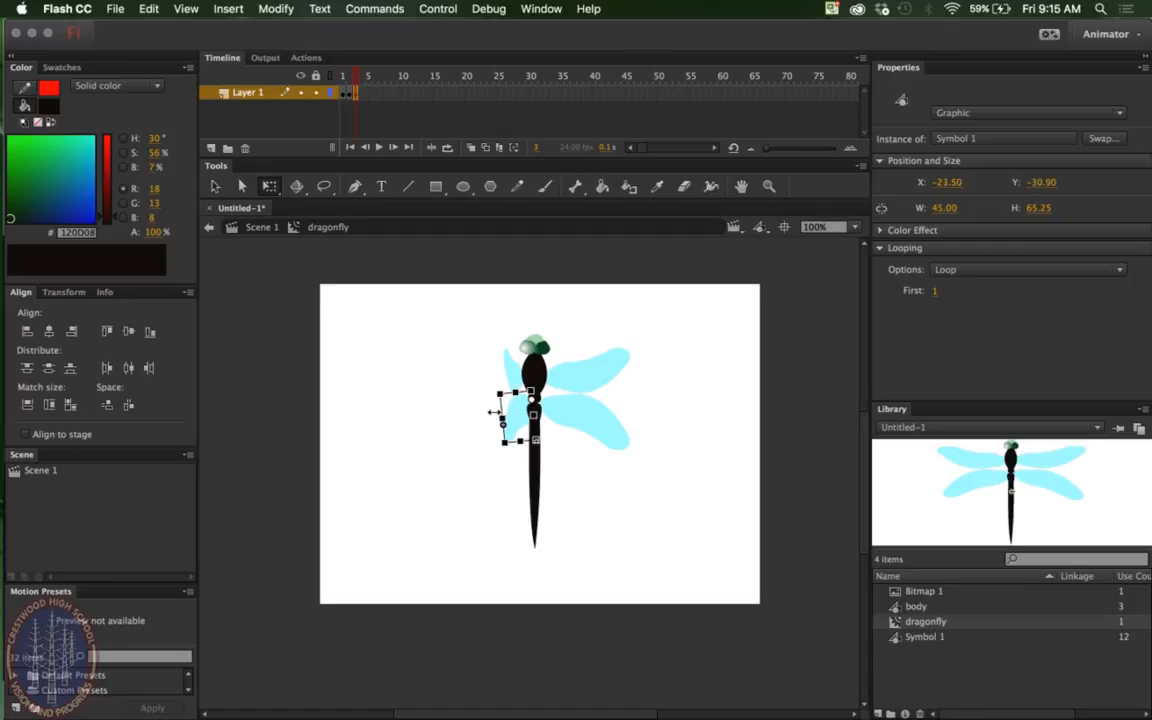
# In frame 3, narrow the upper-right wing to about 44 px wide and nudge it 6 px left, and narrow the lower-right wing to about 56 px.
pyautogui.click(598, 375)
pyautogui.moveTo(606, 360); pyautogui.dragTo(576, 362)
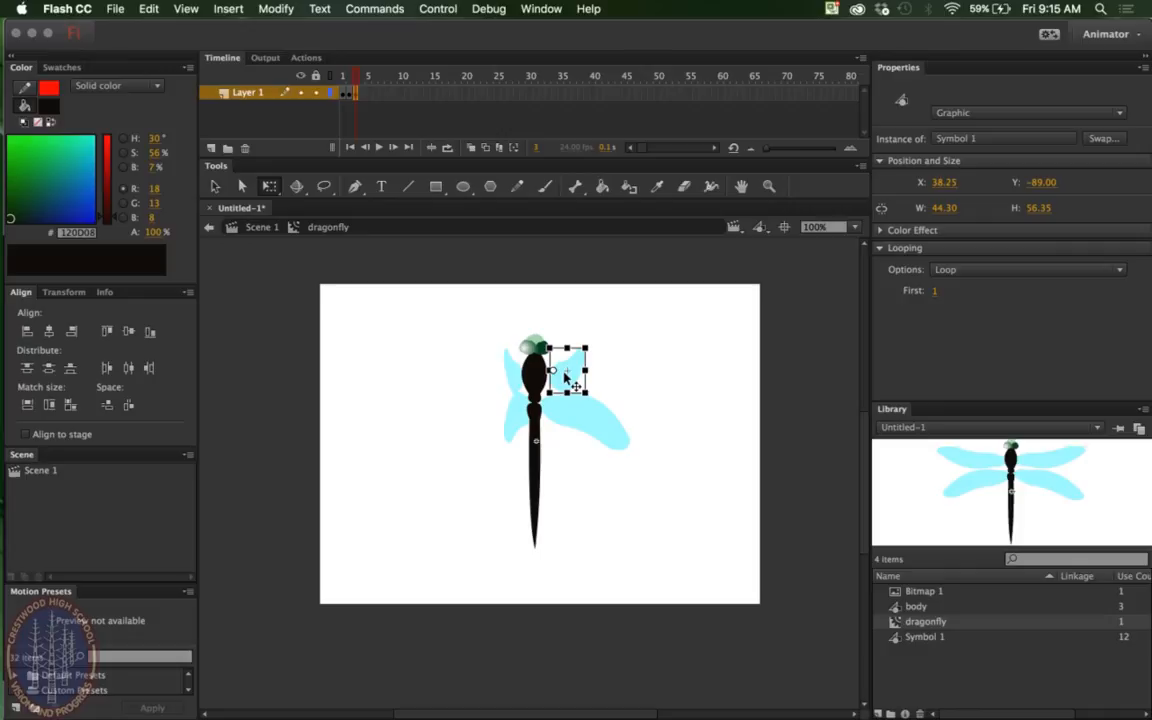
pyautogui.press('Left')
pyautogui.press('Left')
pyautogui.press('Left')
pyautogui.press('Left')
pyautogui.press('Left')
pyautogui.press('Left')
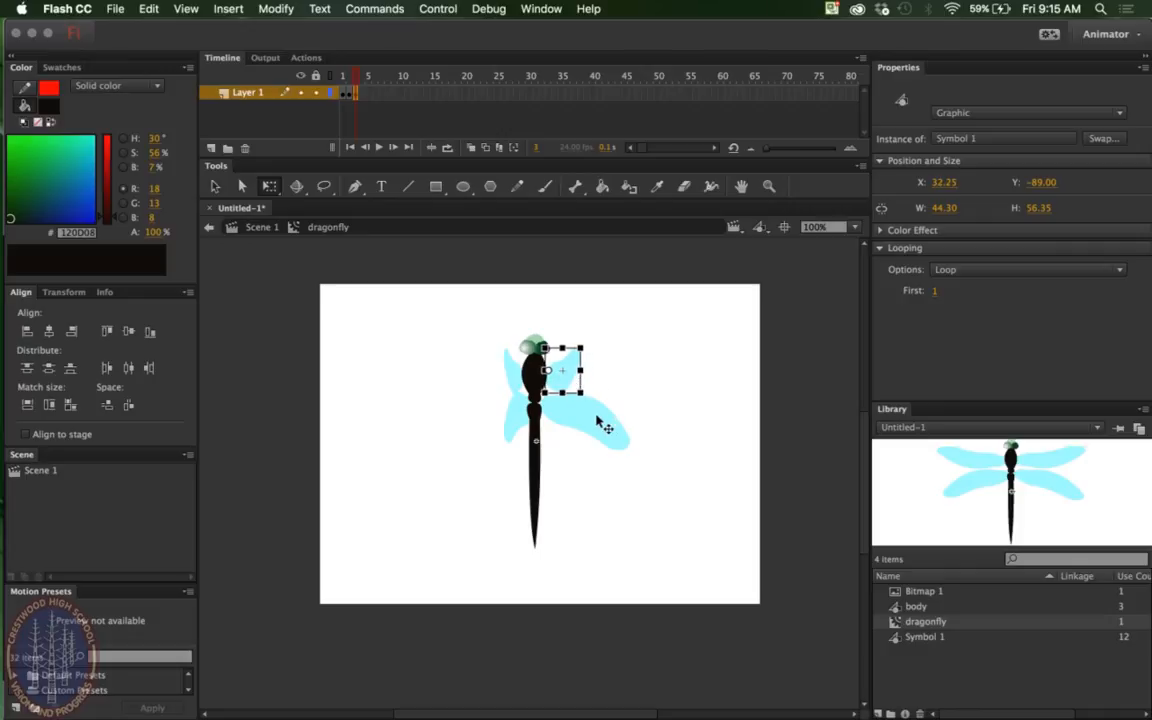
pyautogui.click(598, 422)
pyautogui.moveTo(631, 426); pyautogui.dragTo(576, 415)
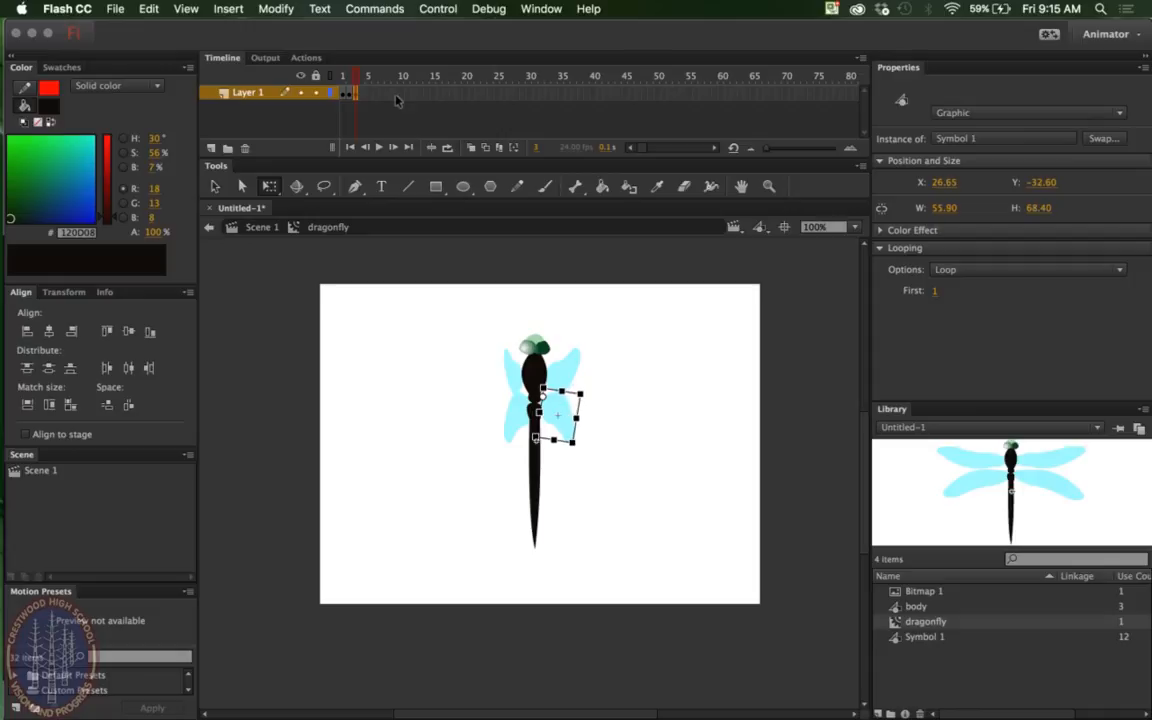
# Copy frame 2 of the dragonfly clip, paste it into frame 4, and go back to frame 1.
pyautogui.click(367, 107)
pyautogui.click(349, 95)
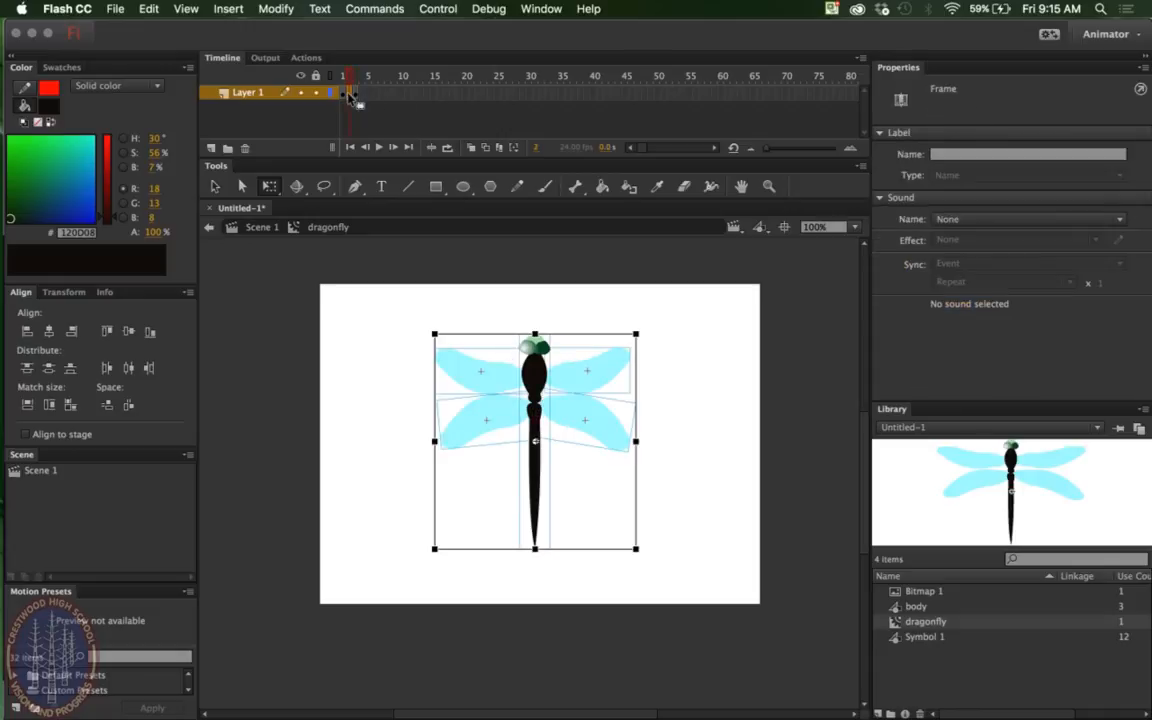
pyautogui.rightClick(349, 95)
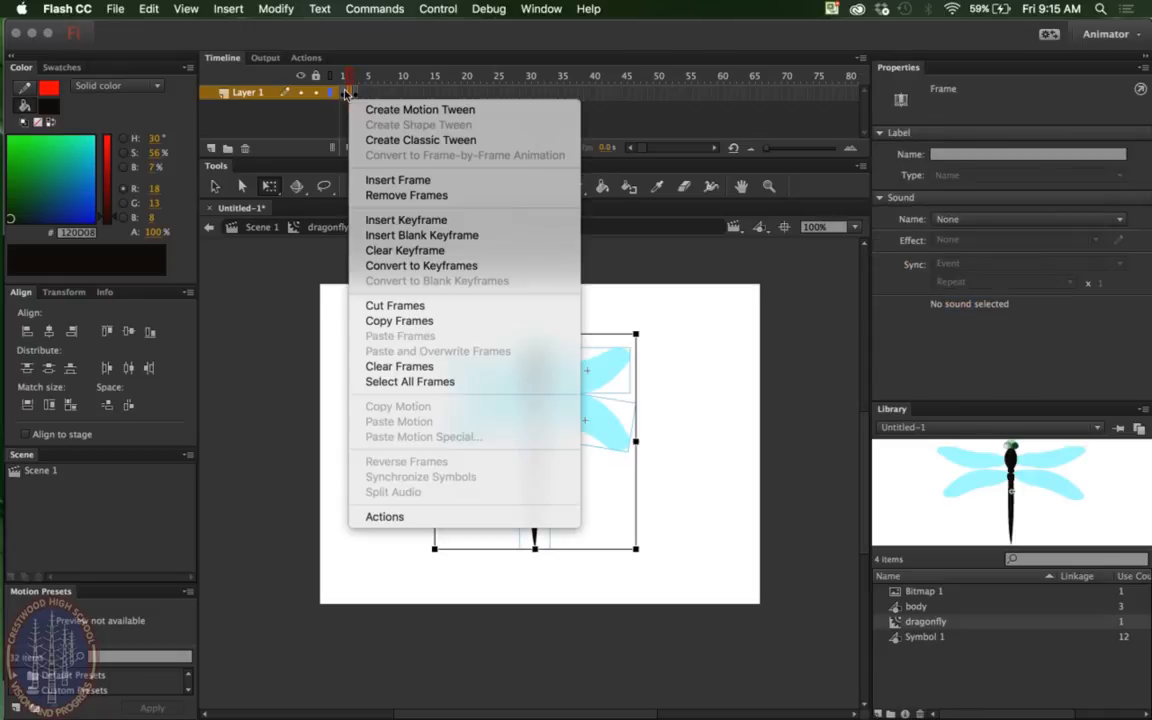
pyautogui.click(404, 320)
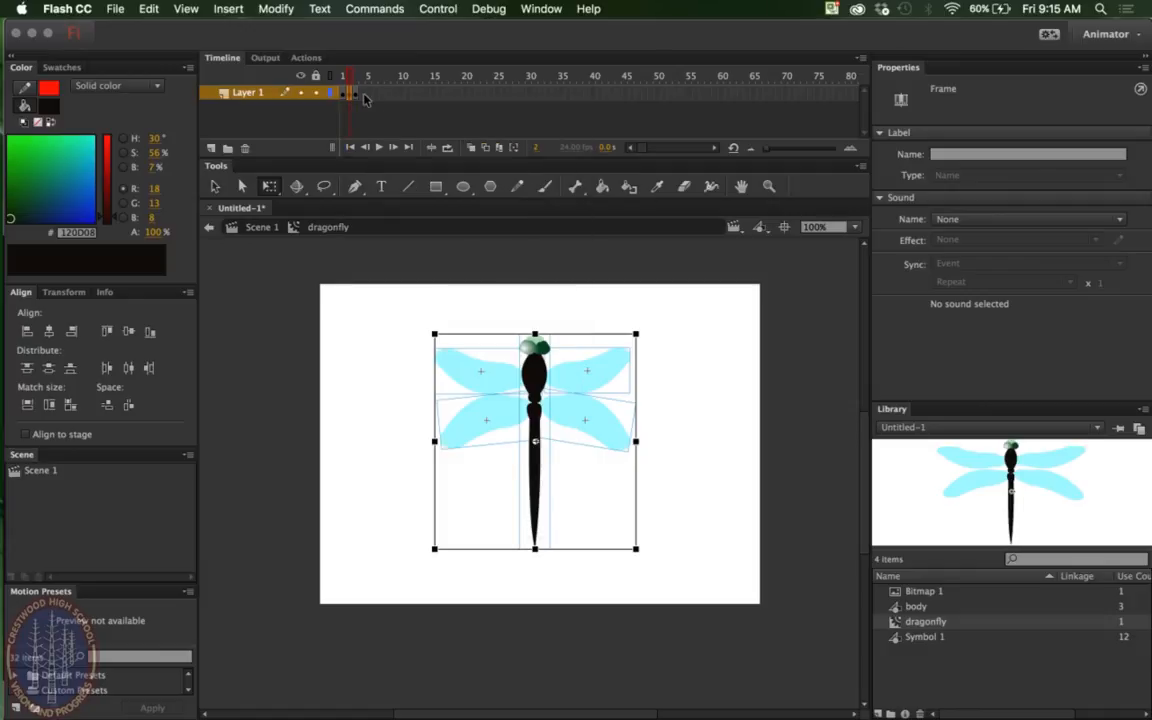
pyautogui.click(360, 93)
pyautogui.rightClick(362, 95)
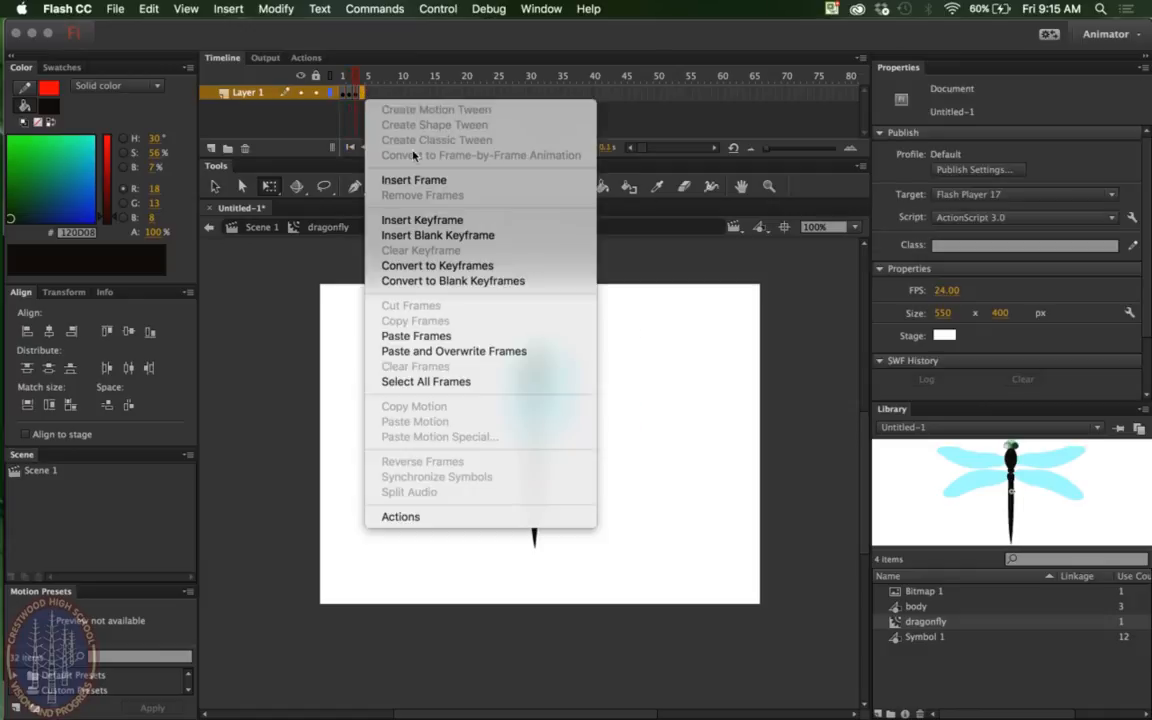
pyautogui.click(405, 336)
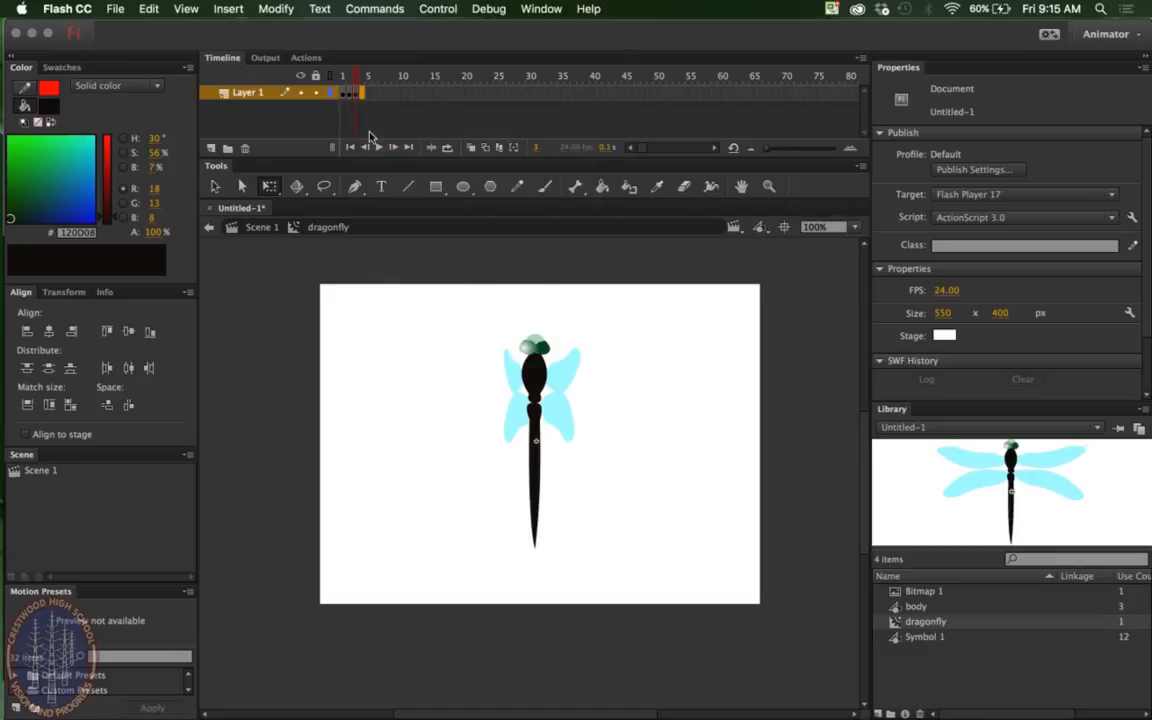
pyautogui.click(355, 93)
pyautogui.click(343, 93)
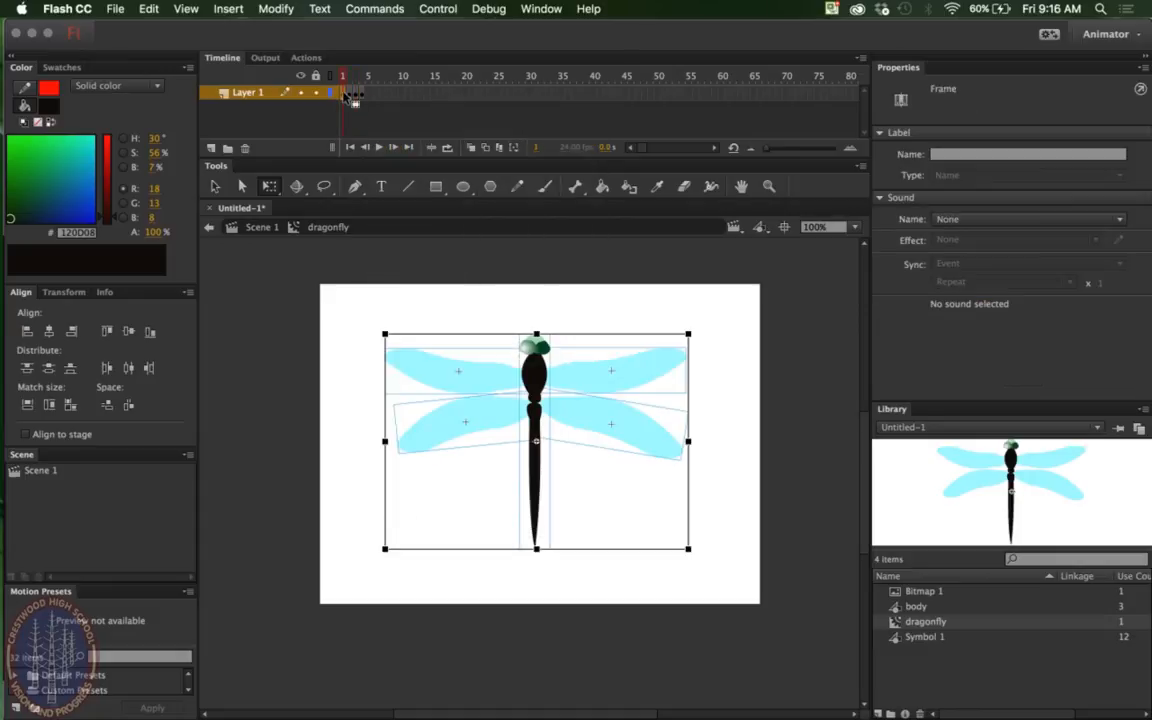
# Copy frame 1 of the dragonfly clip and paste it into frame 5.
pyautogui.rightClick(345, 96)
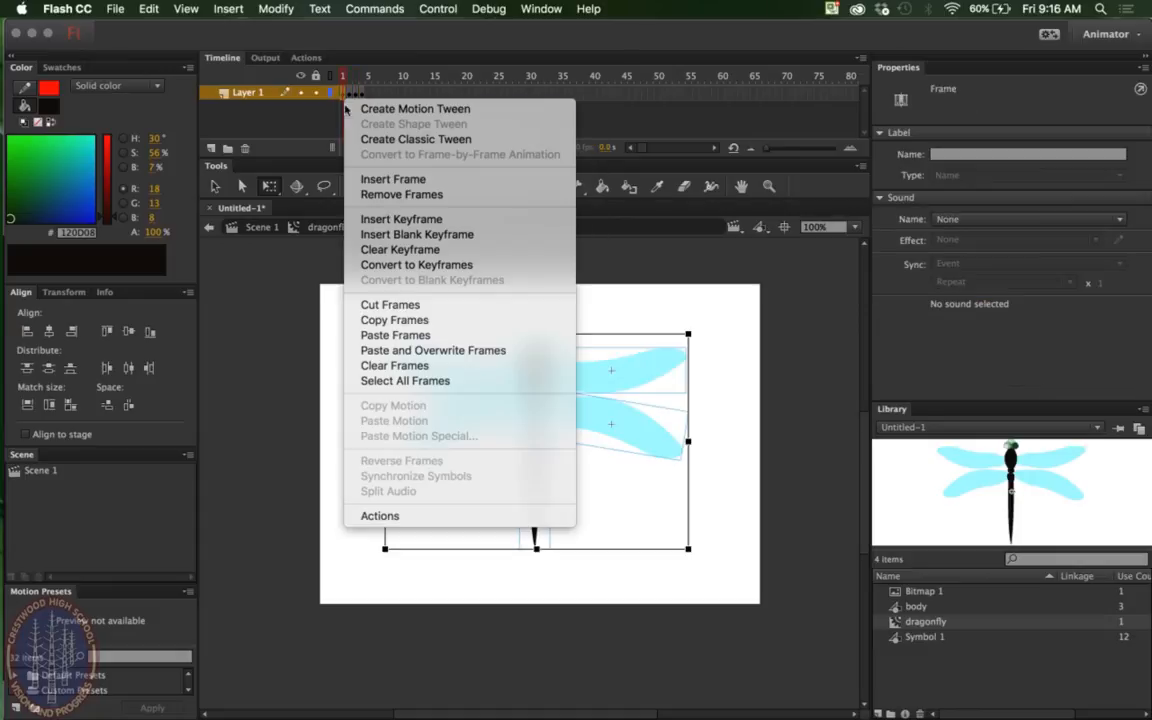
pyautogui.click(405, 319)
pyautogui.click(368, 93)
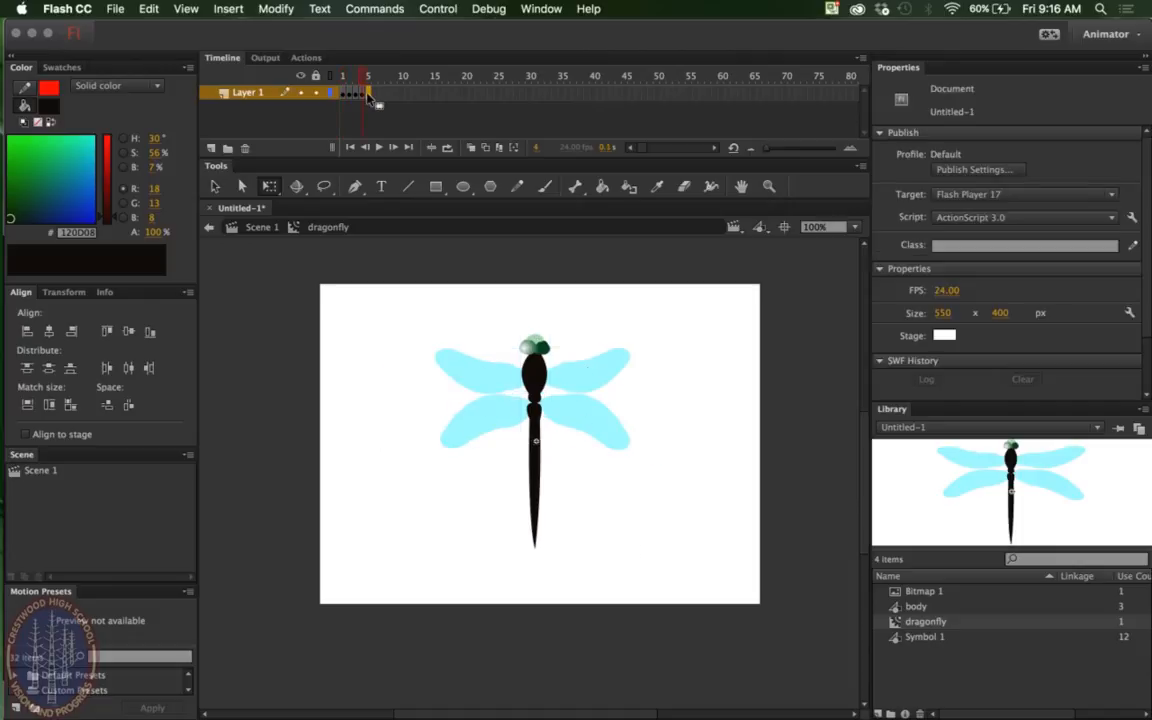
pyautogui.rightClick(368, 94)
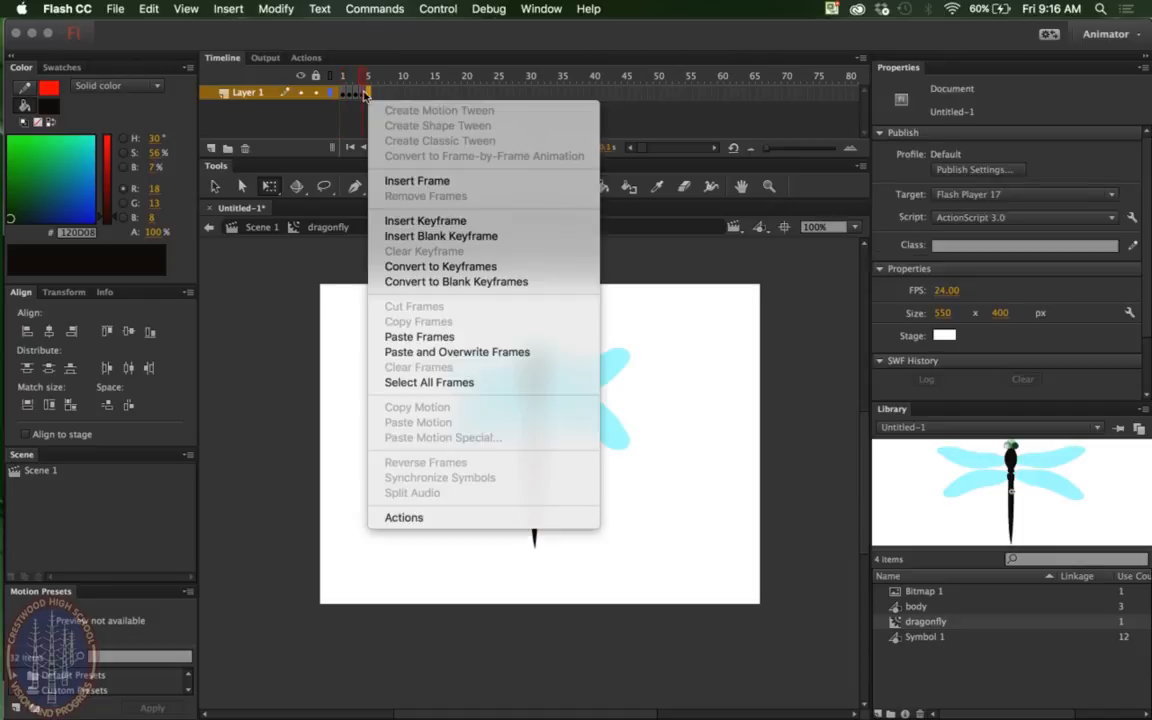
pyautogui.click(419, 337)
# Return to Scene 1, test the movie to preview the wing flapping, and close the preview.
pyautogui.click(260, 228)
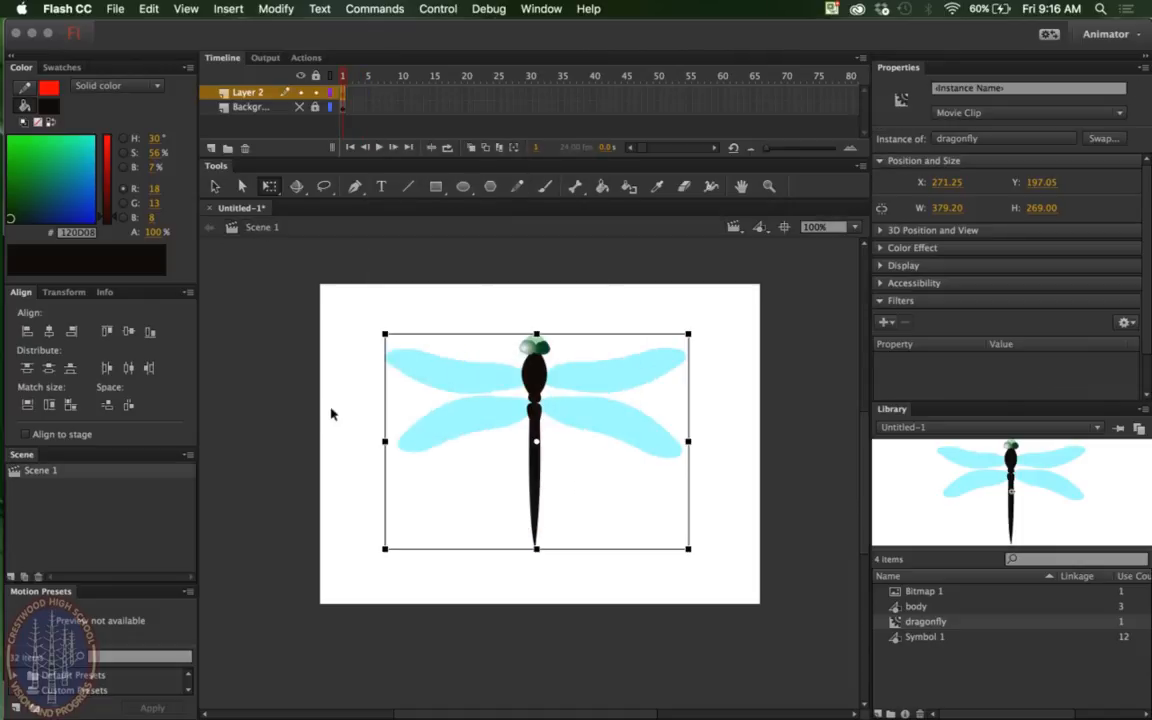
pyautogui.click(331, 407)
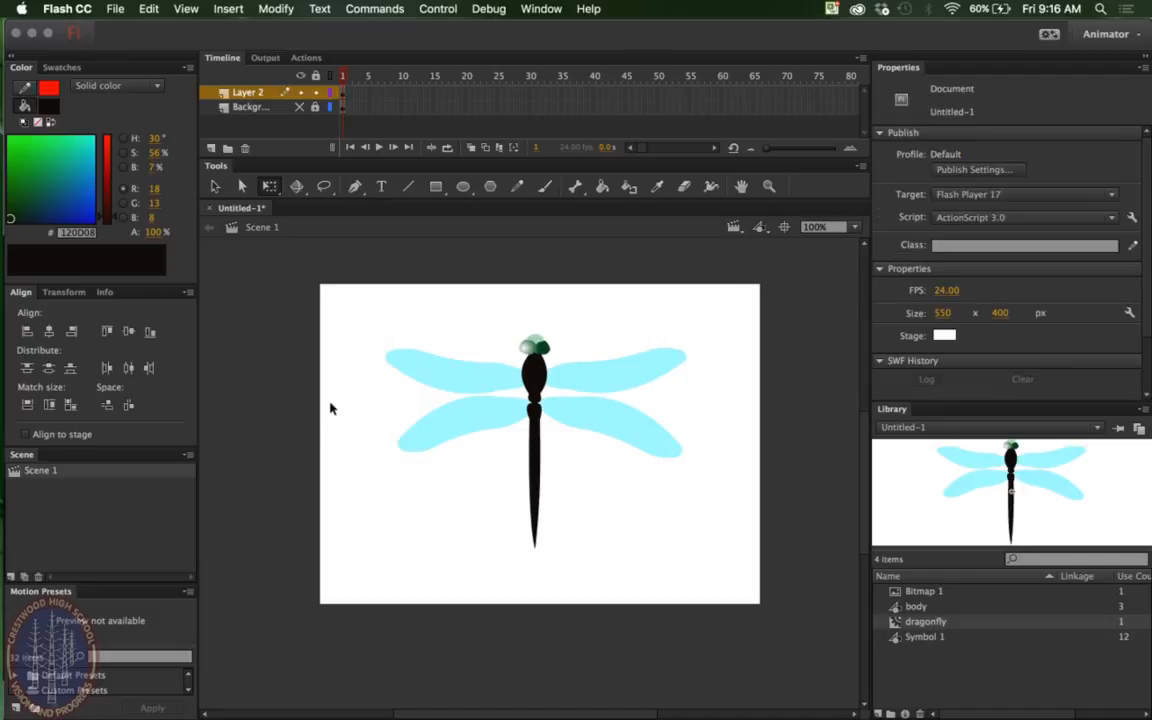
pyautogui.press('super+Return')
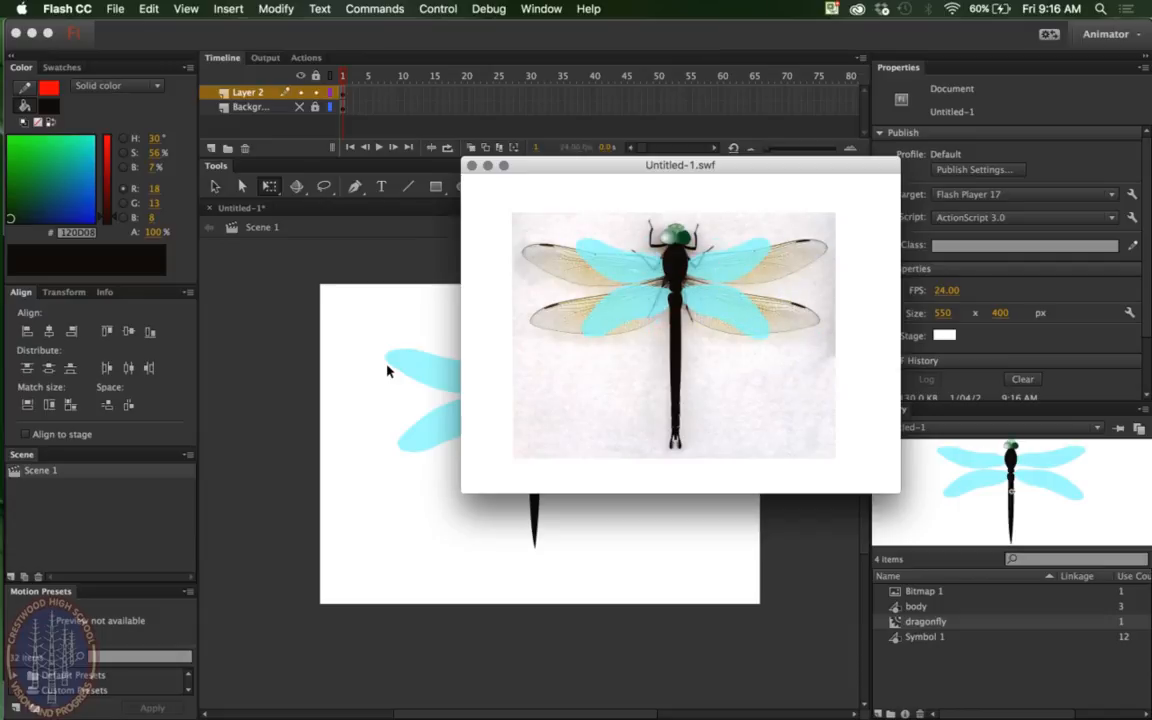
pyautogui.click(472, 166)
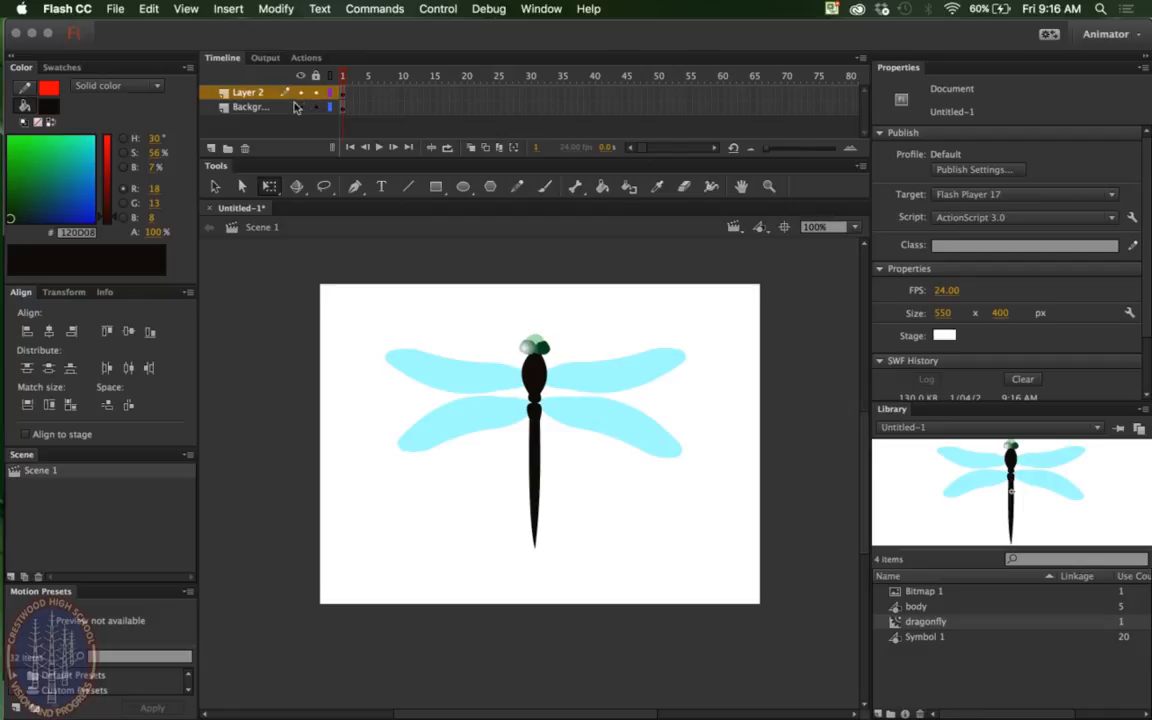
# Show and unlock the background layer, delete the dragonfly reference photo from the stage, and select Bitmap 1 in the library.
pyautogui.click(299, 107)
pyautogui.click(380, 338)
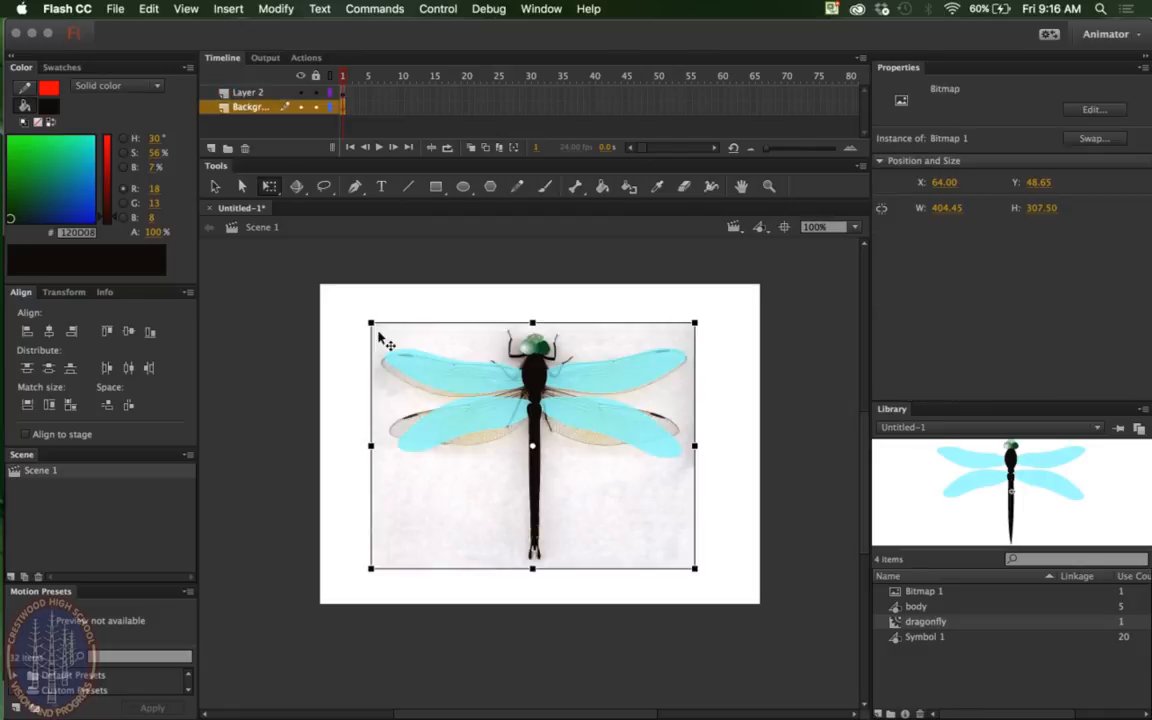
pyautogui.press('Delete')
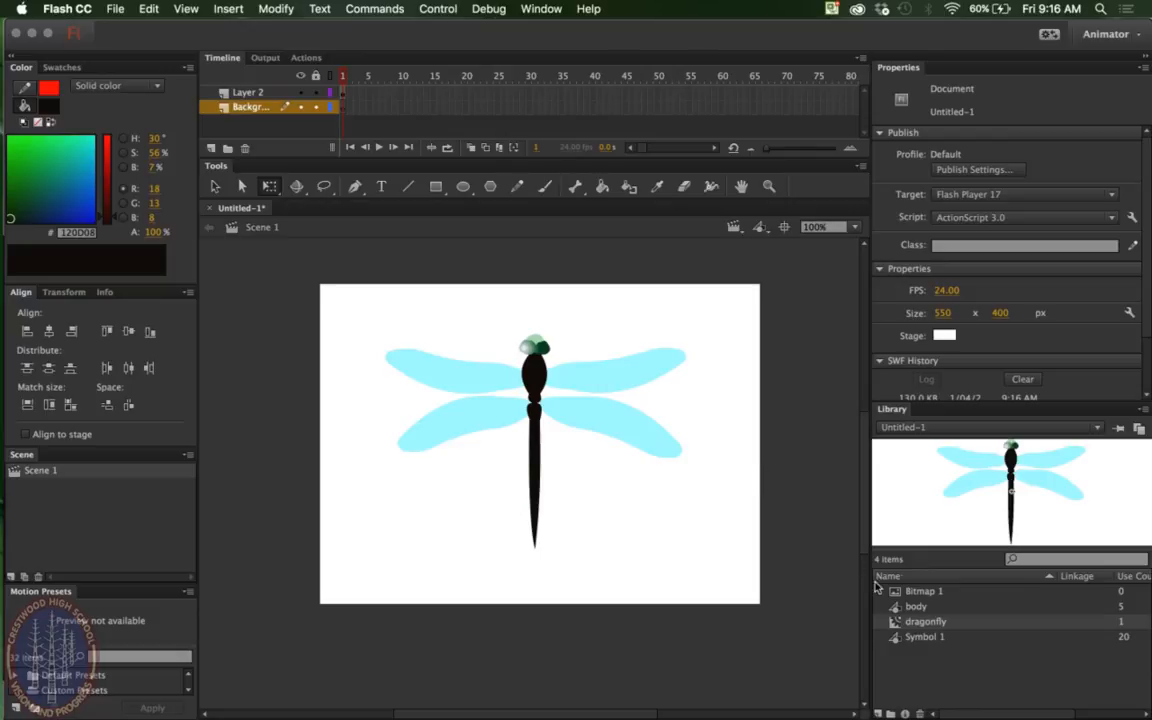
pyautogui.click(914, 591)
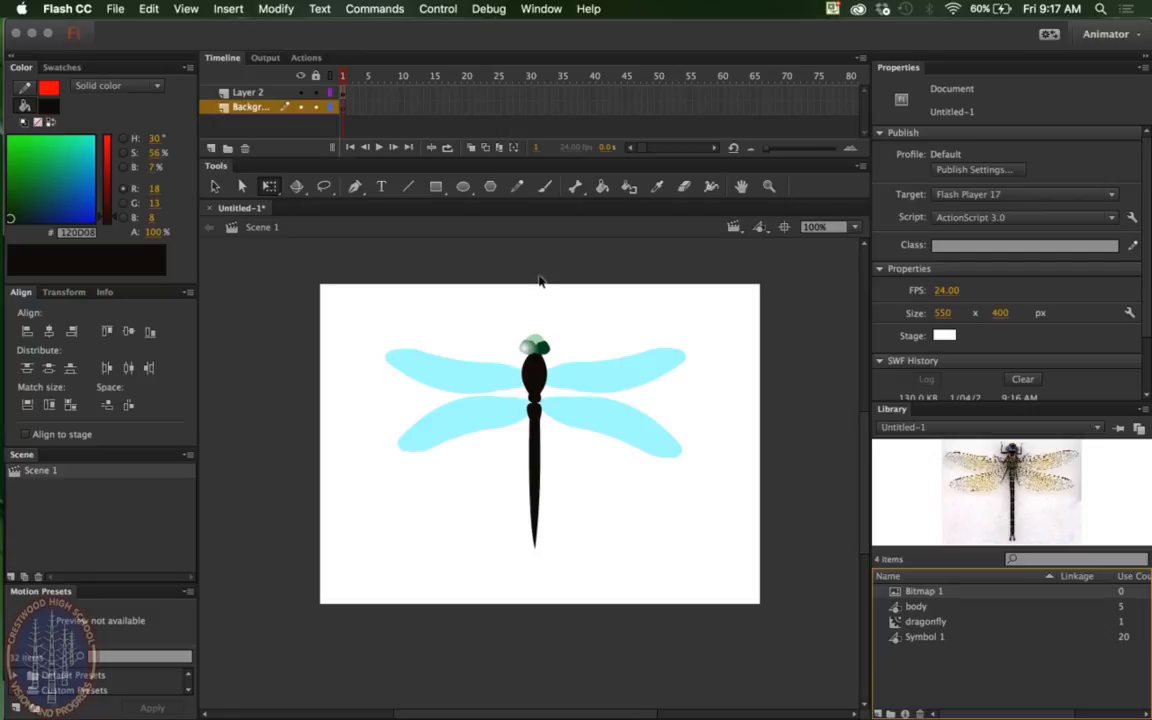
# Open the dragonfly movie clip from the library and copy the whole body-and-wings artwork of frame 1.
pyautogui.click(924, 622)
pyautogui.doubleClick(924, 622)
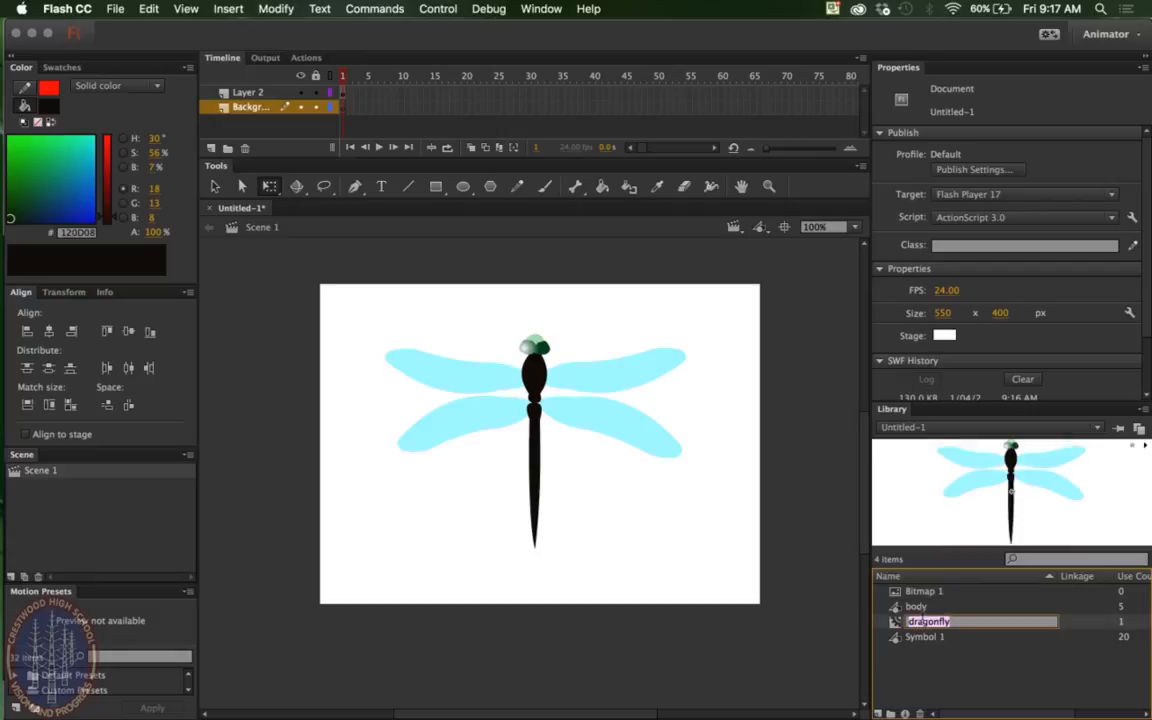
pyautogui.doubleClick(895, 622)
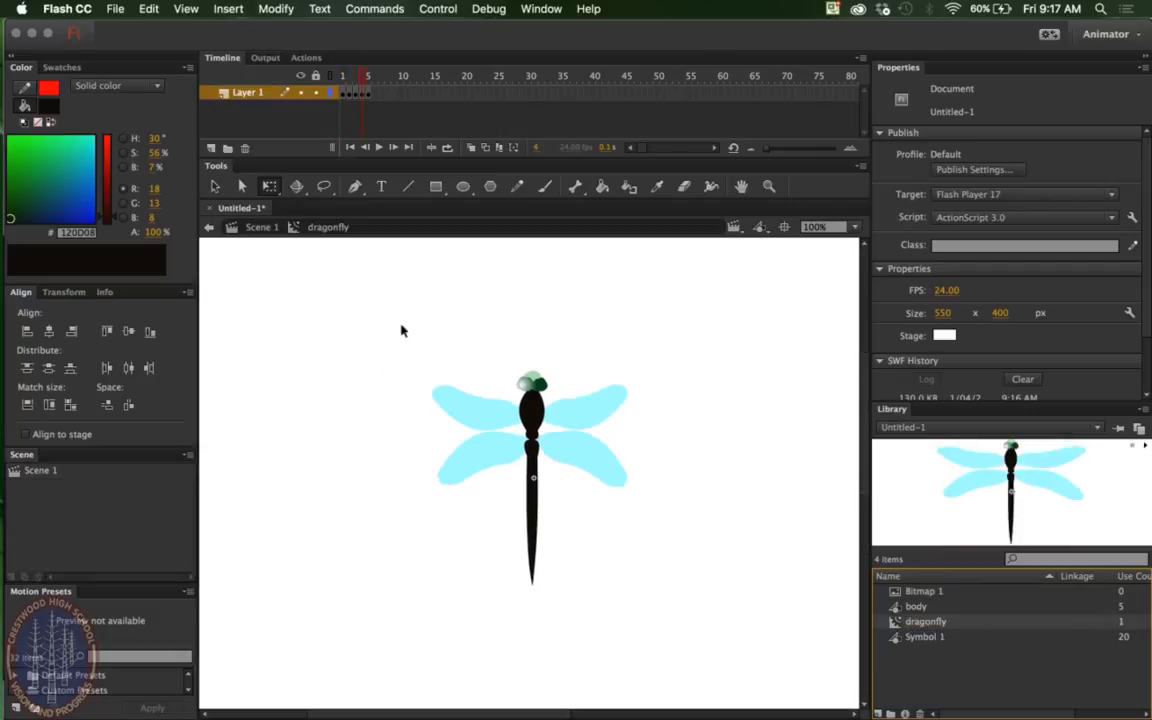
pyautogui.click(342, 92)
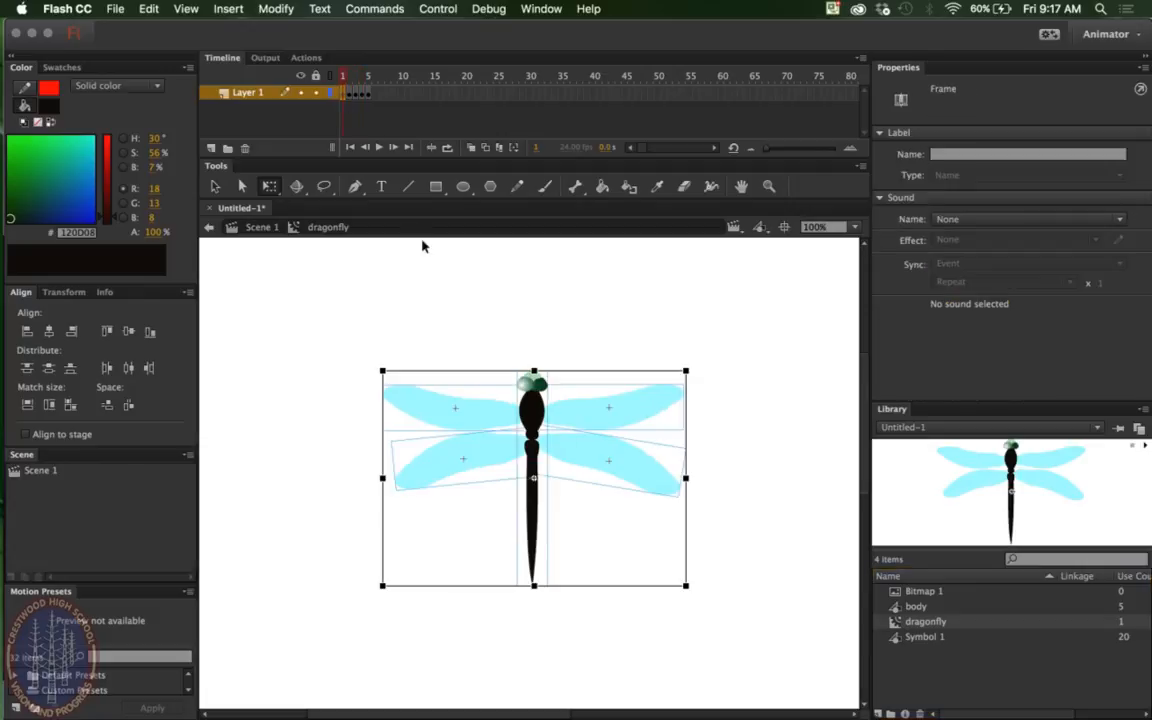
pyautogui.click(340, 325)
pyautogui.moveTo(591, 592); pyautogui.dragTo(727, 646)
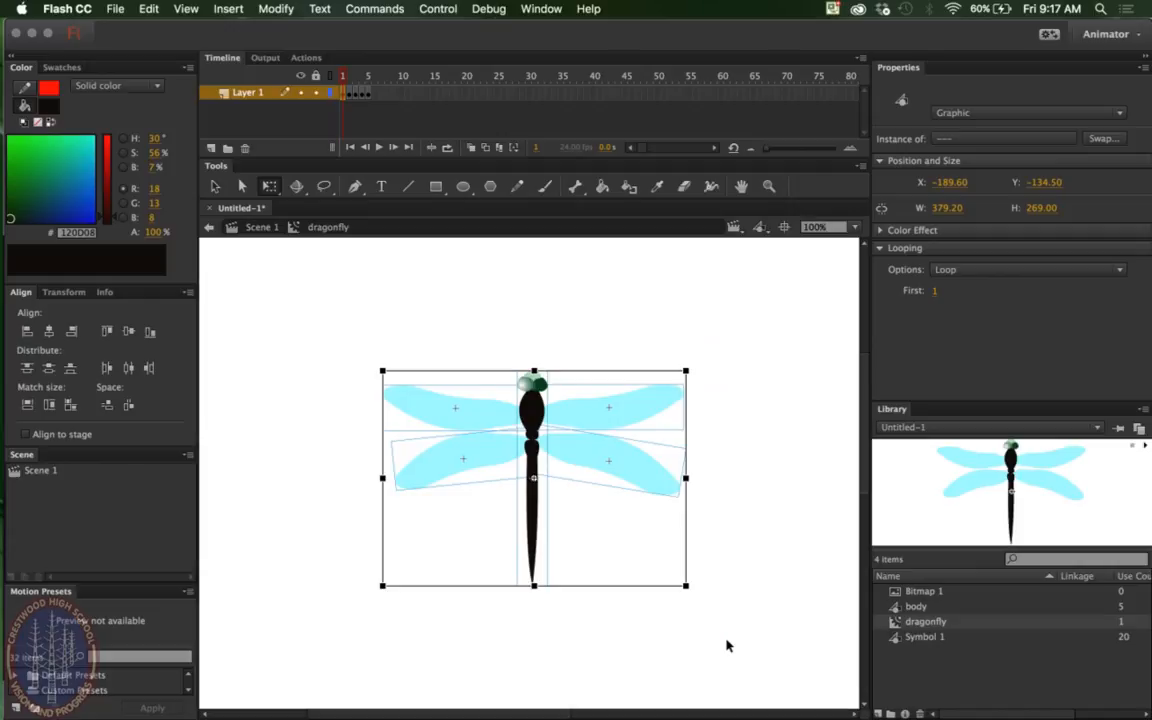
# In Scene 1, replace the dragonfly clip on the stage with the copied body and wings.
pyautogui.click(248, 228)
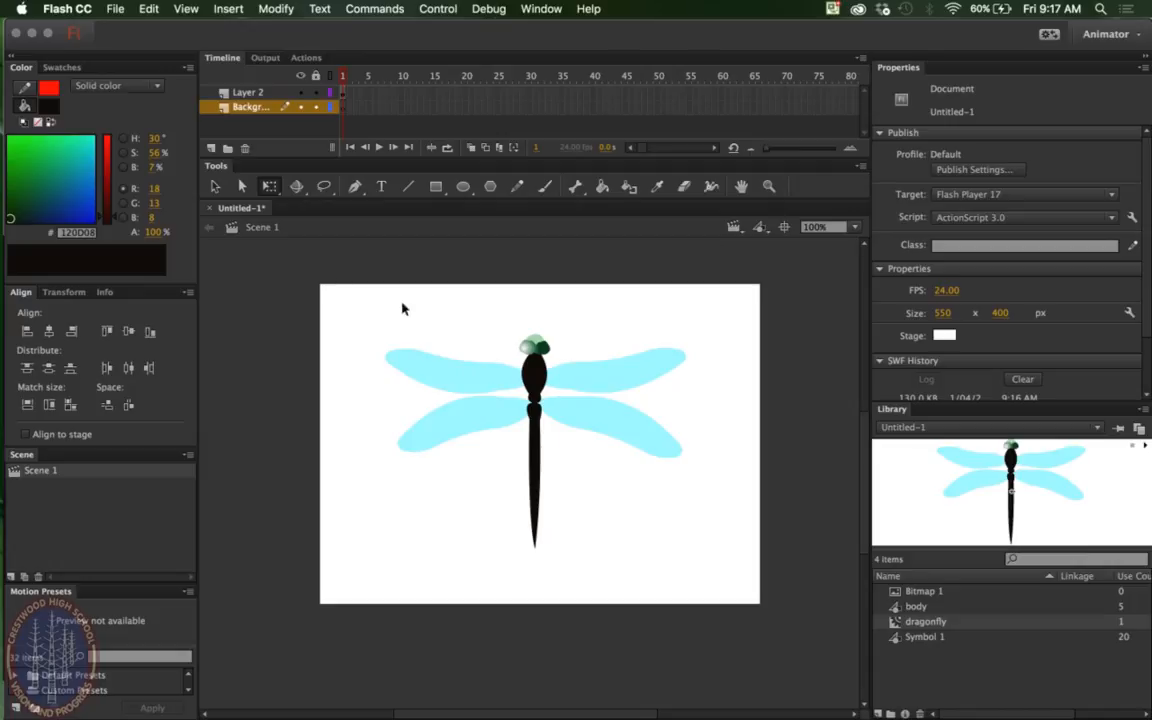
pyautogui.click(546, 417)
pyautogui.press('Delete')
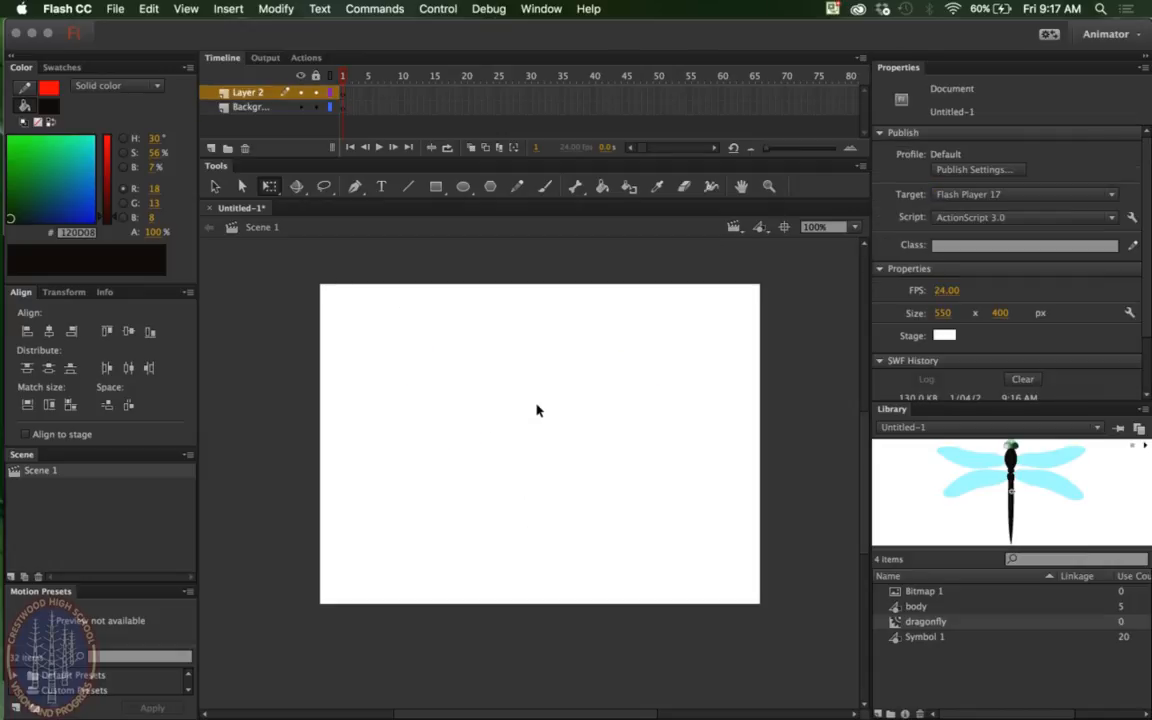
pyautogui.hotkey('ctrl', 'shift', 'v')
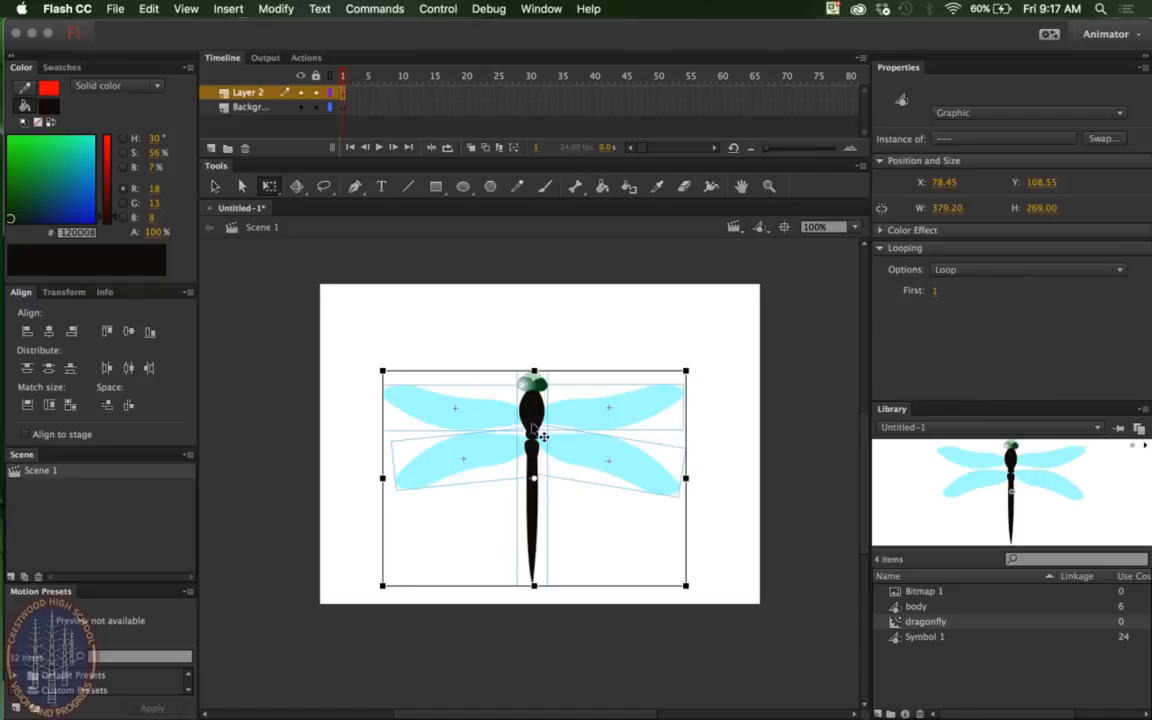
# Convert the pasted body and wings to a graphic symbol named Dragonflyup and move it up to about Y 186.
pyautogui.rightClick(529, 423)
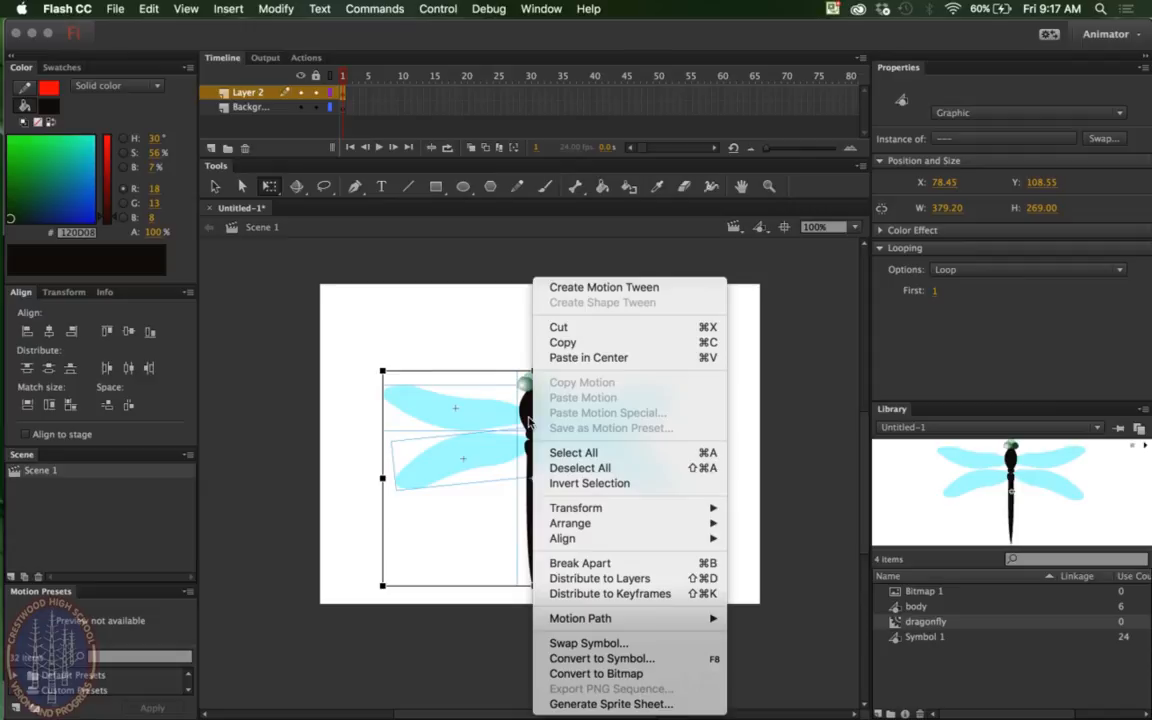
pyautogui.click(597, 658)
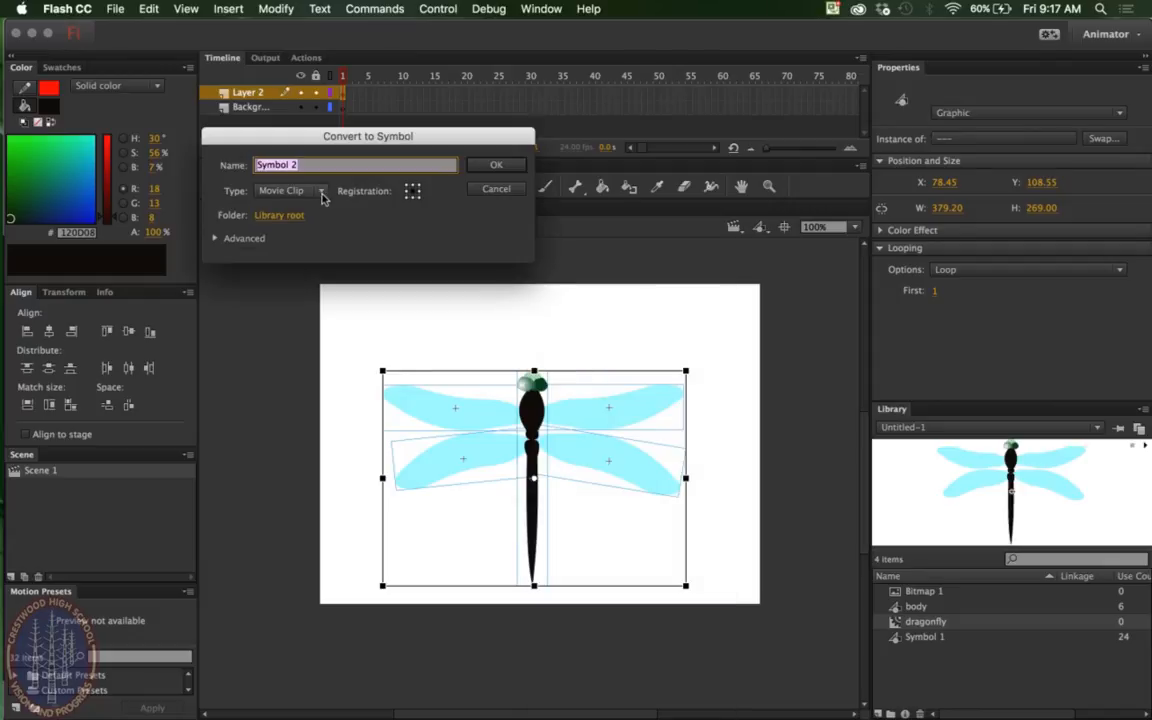
pyautogui.click(288, 190)
pyautogui.click(291, 243)
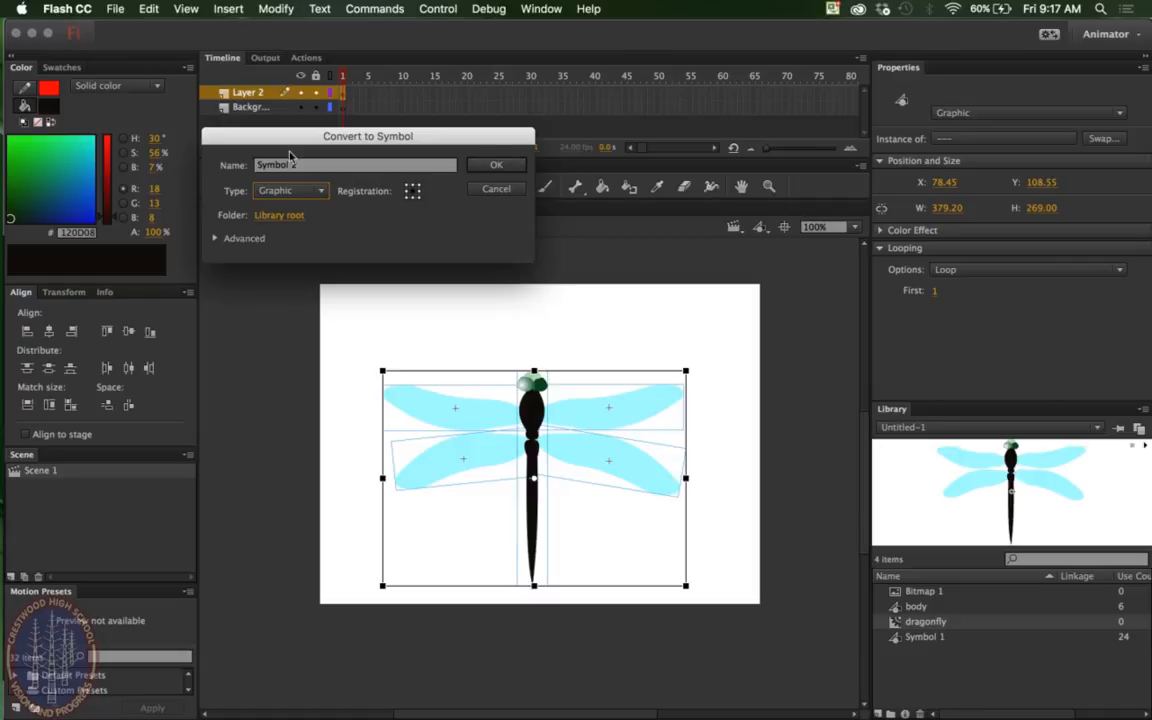
pyautogui.moveTo(298, 165); pyautogui.dragTo(230, 162)
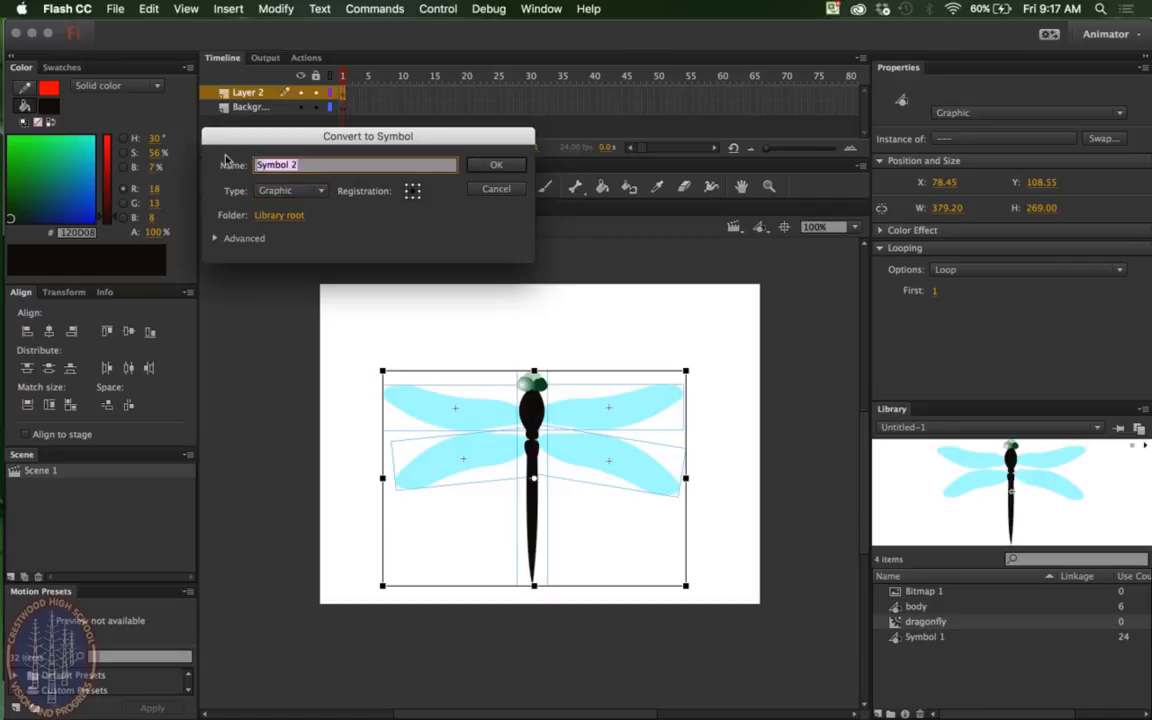
pyautogui.write('Butterfl')
pyautogui.press('BackSpace')
pyautogui.press('BackSpace')
pyautogui.press('BackSpace')
pyautogui.press('BackSpace')
pyautogui.press('BackSpace')
pyautogui.press('BackSpace')
pyautogui.press('BackSpace')
pyautogui.press('BackSpace')
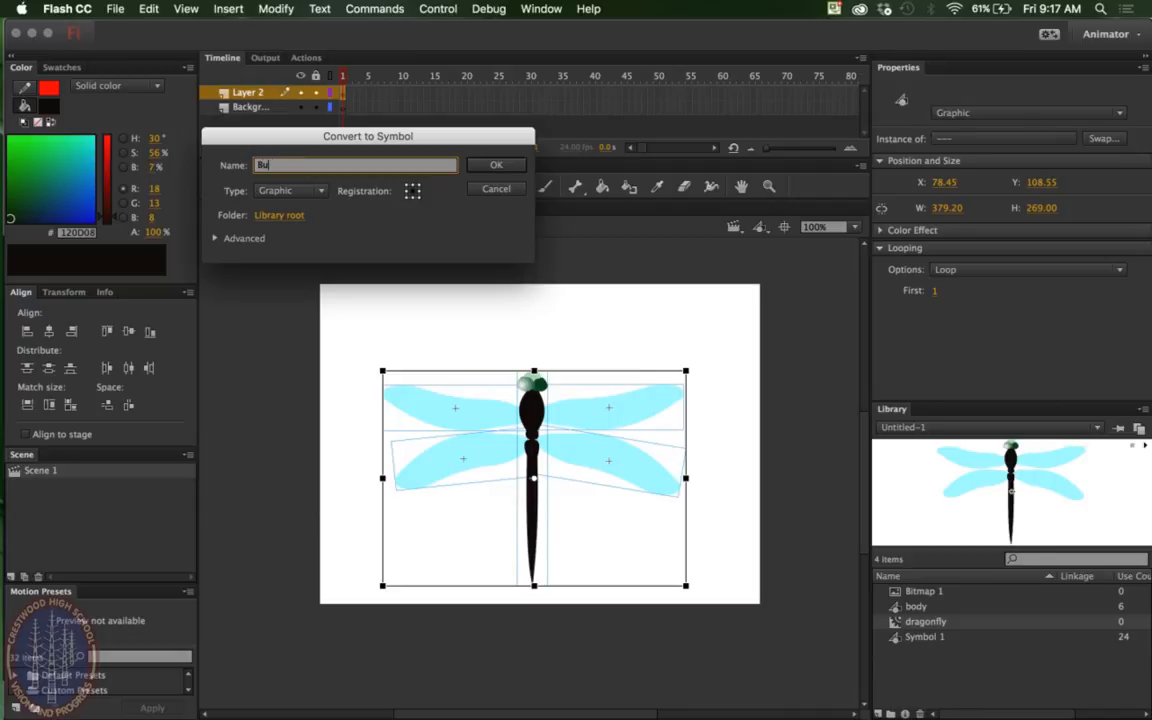
pyautogui.write('Dragonflyup')
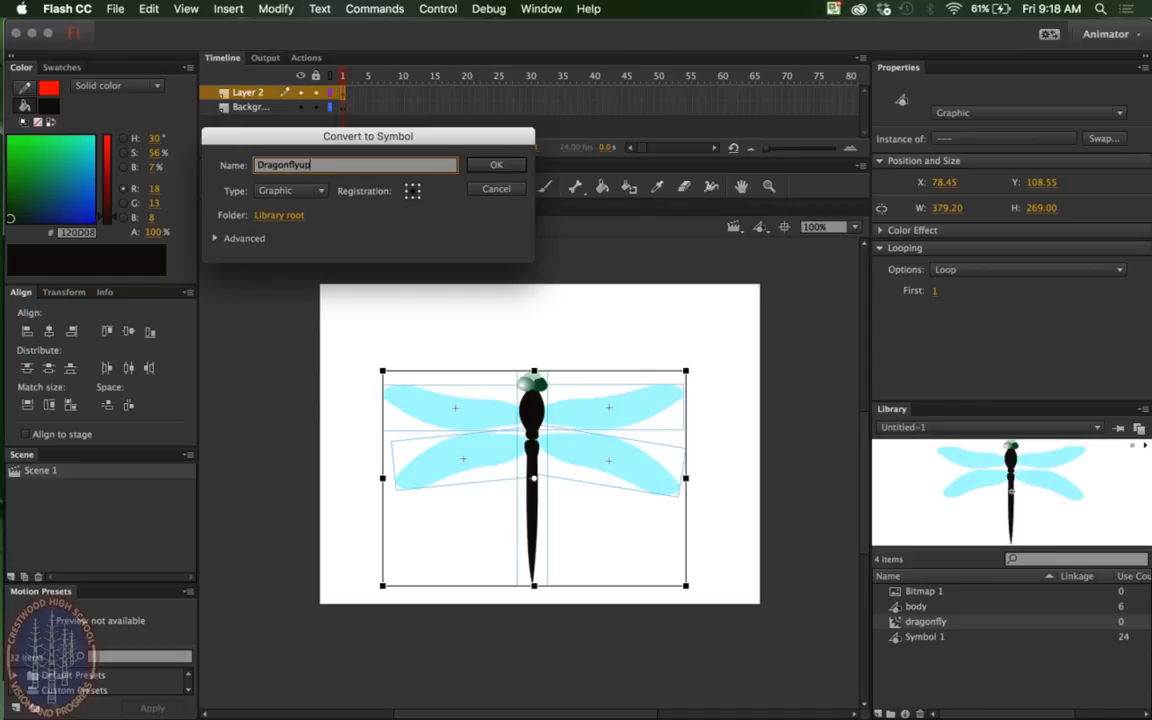
pyautogui.click(494, 167)
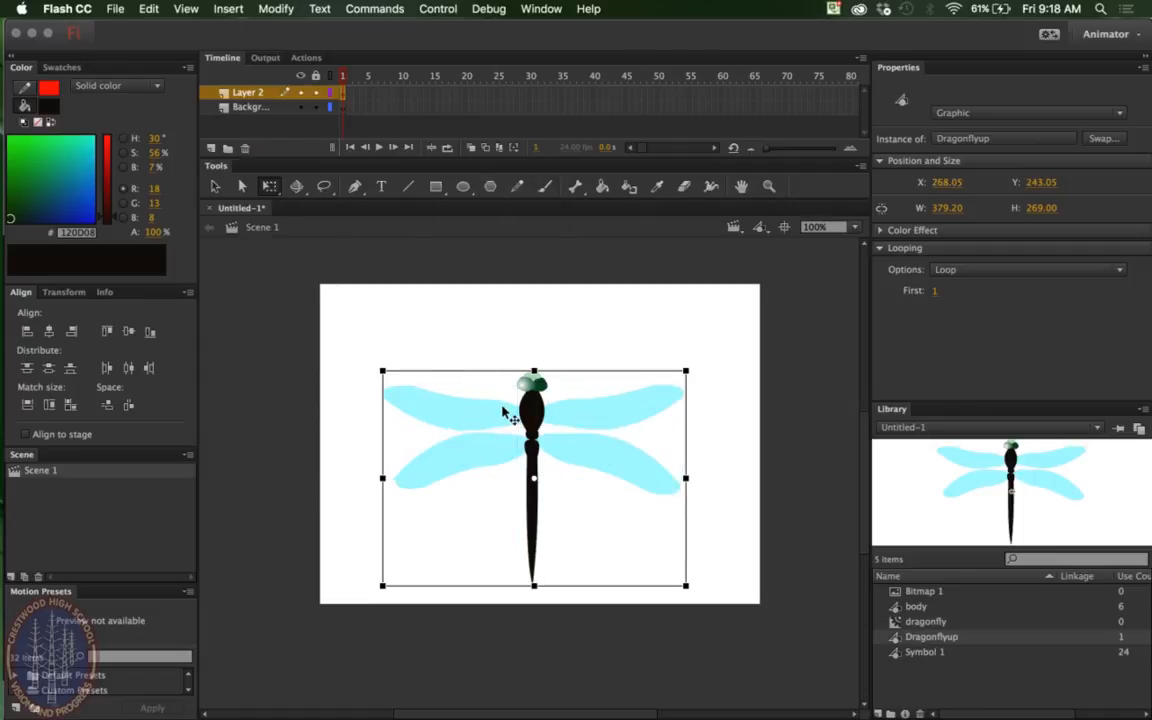
pyautogui.moveTo(510, 418); pyautogui.dragTo(508, 372)
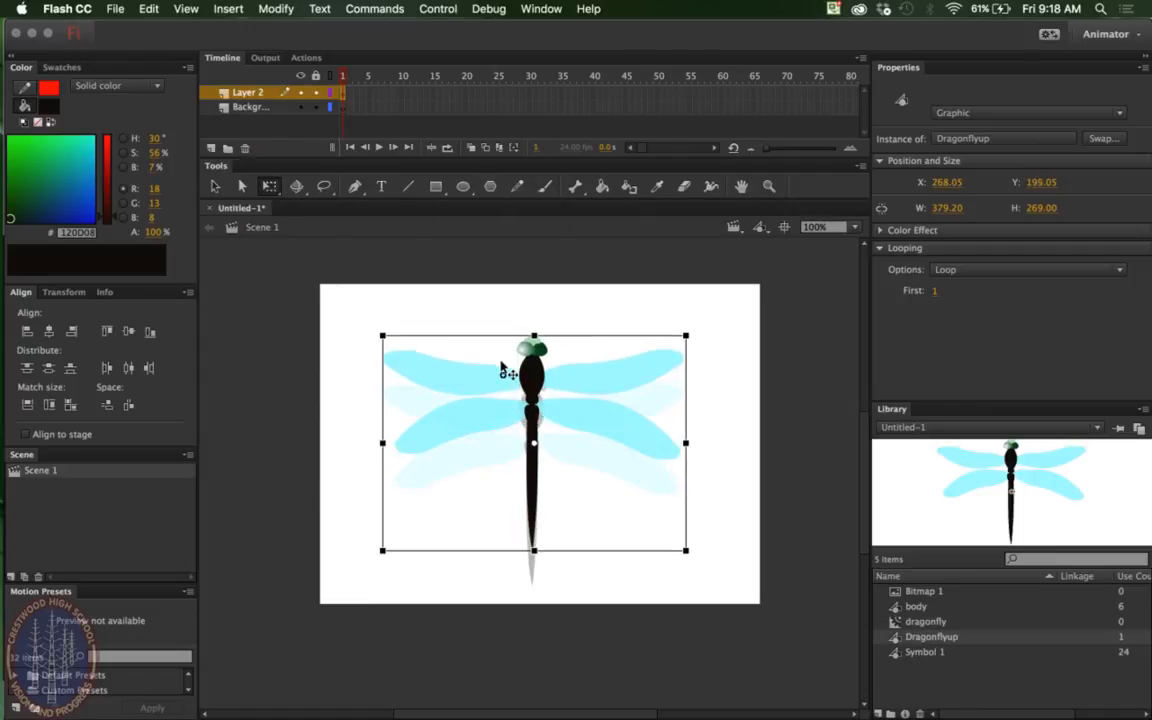
pyautogui.click(712, 441)
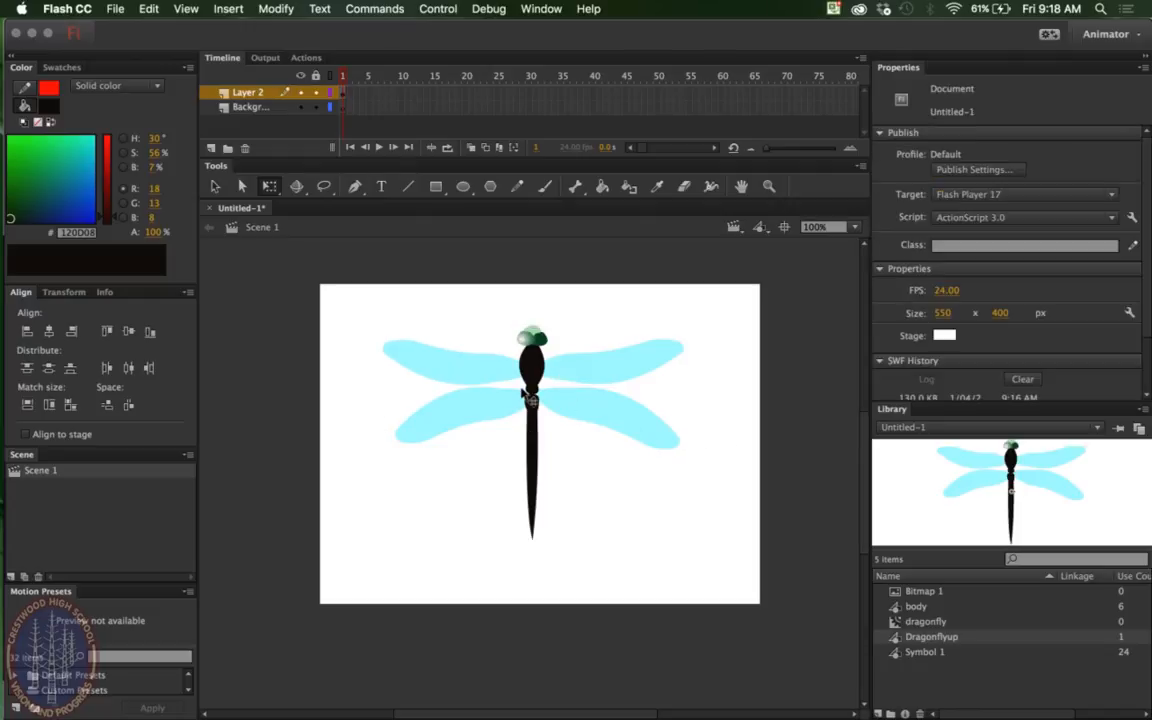
# Convert the Dragonflyup graphic on the stage to a button symbol named Dragonflybtn.
pyautogui.click(535, 374)
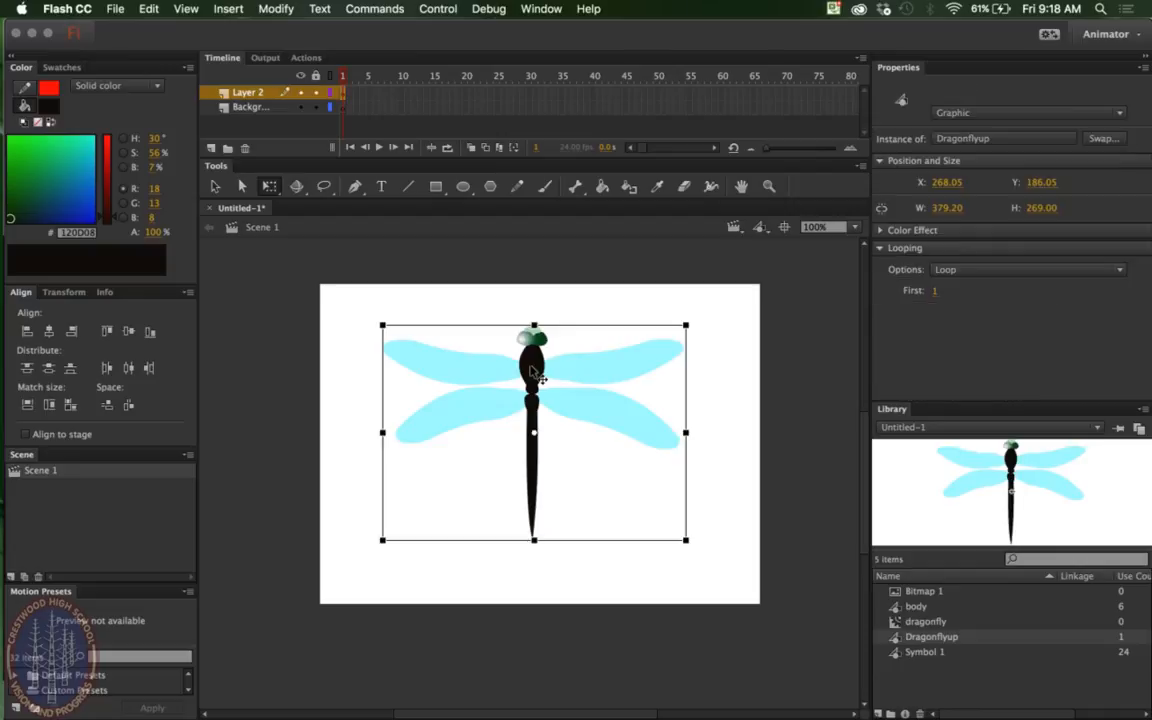
pyautogui.rightClick(533, 372)
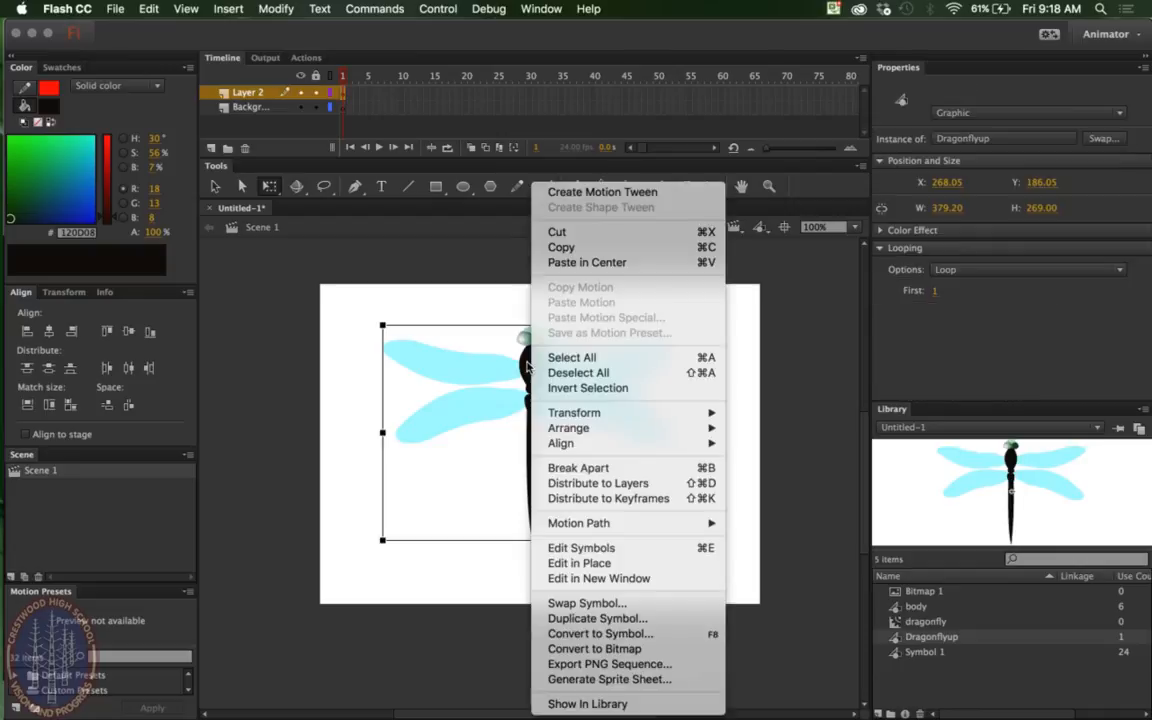
pyautogui.click(588, 633)
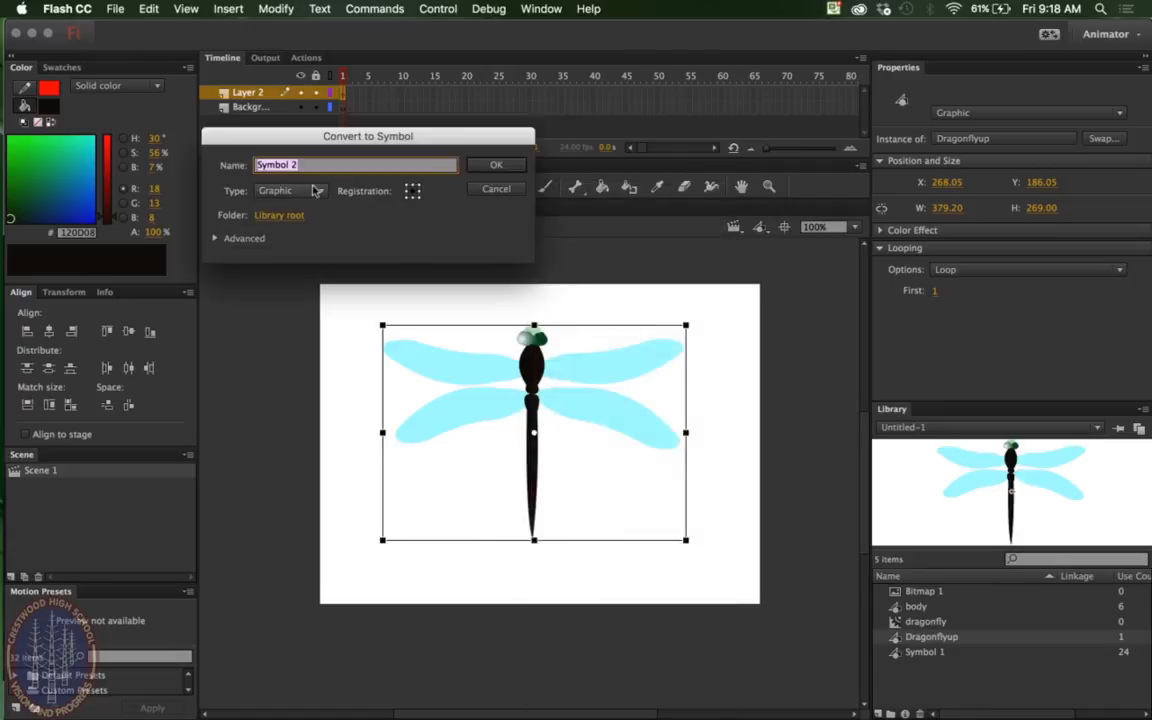
pyautogui.click(317, 191)
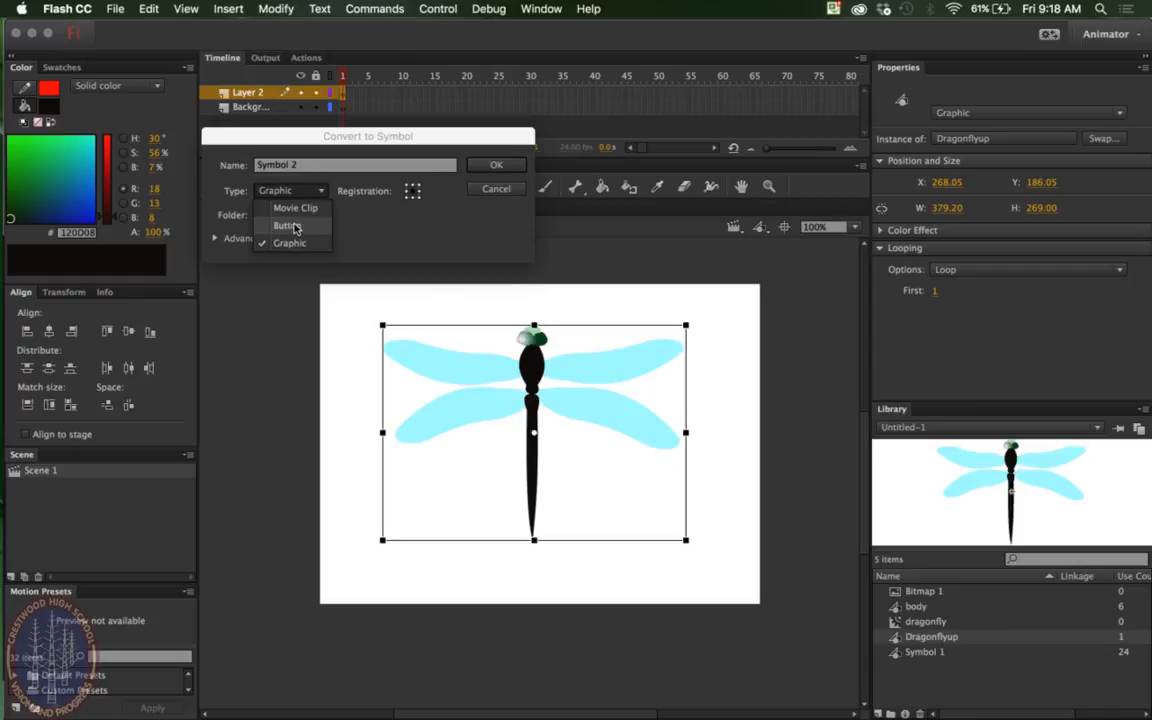
pyautogui.click(293, 226)
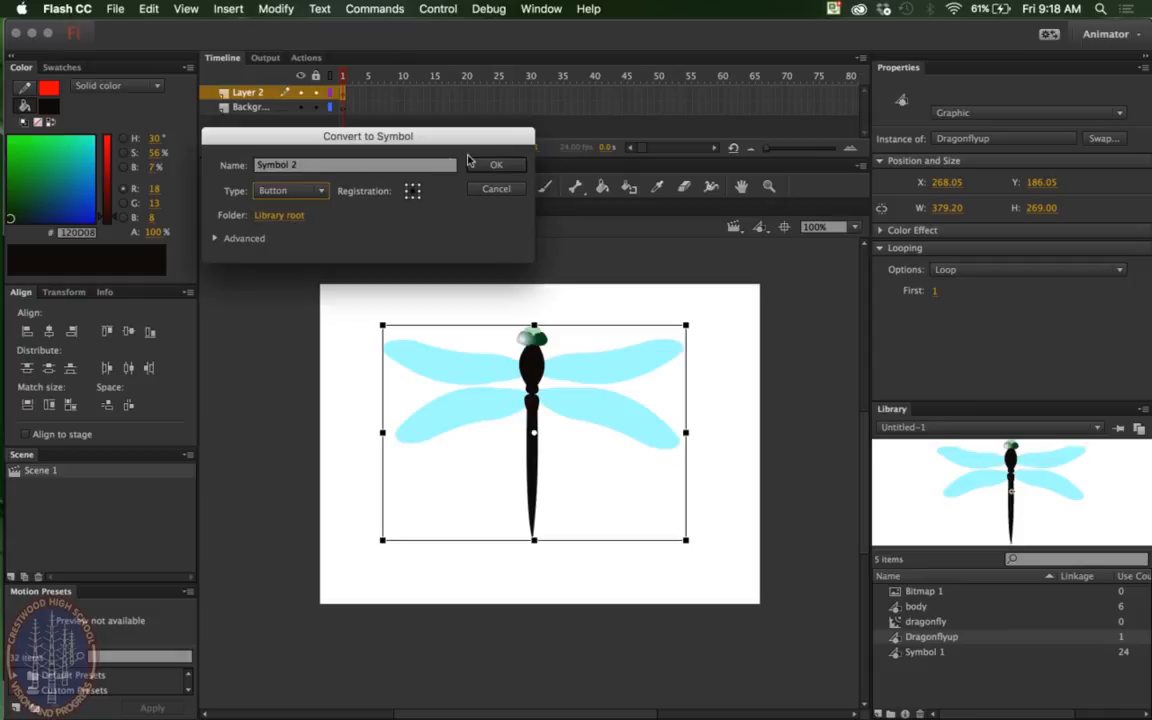
pyautogui.click(300, 164)
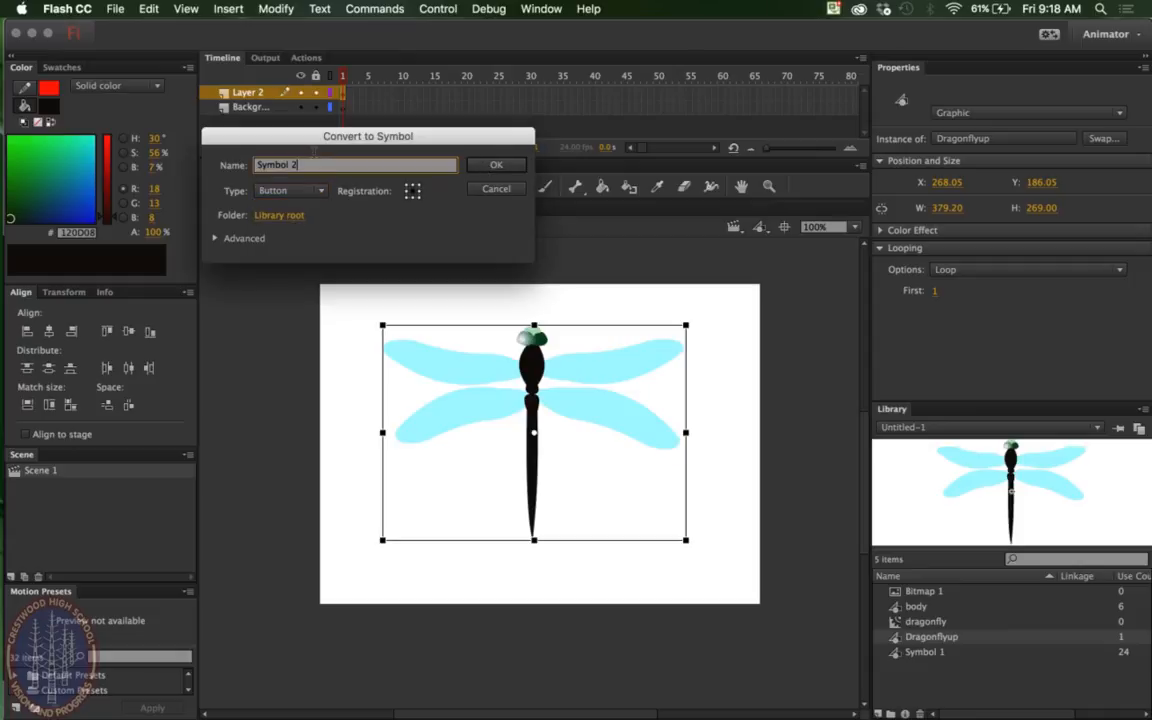
pyautogui.write('Dragonflybtn')
pyautogui.click(506, 166)
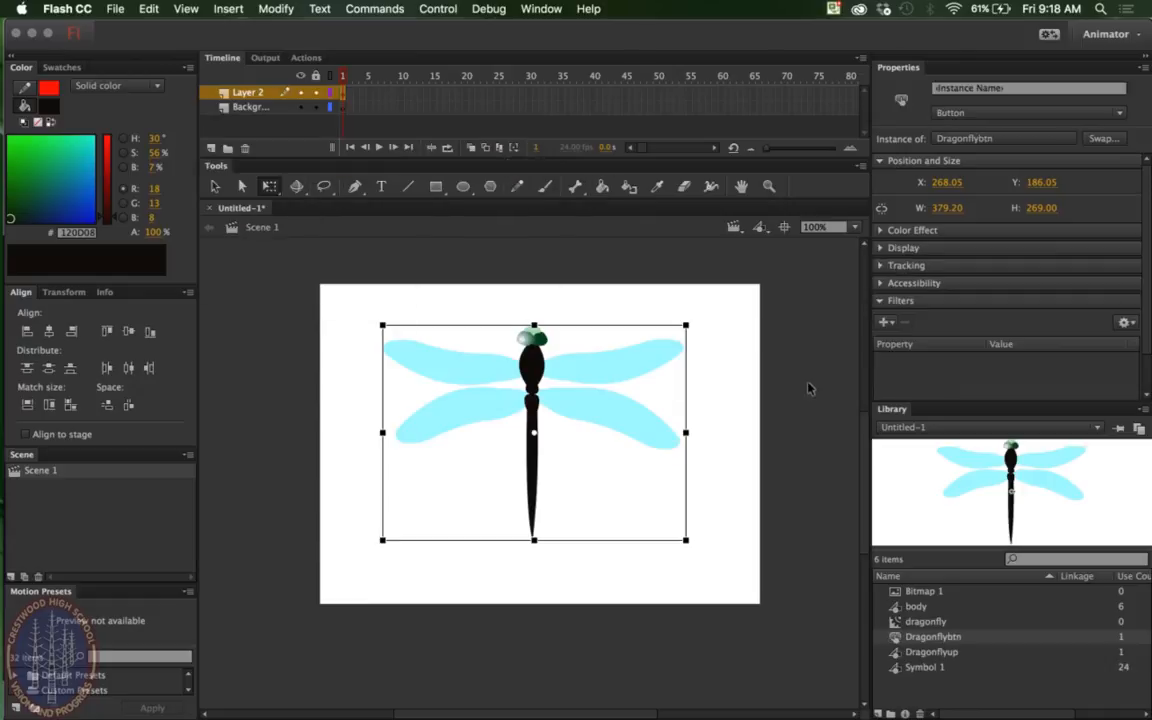
# Open the Dragonflybtn button on the stage for editing and insert a keyframe in its Over state.
pyautogui.click(679, 466)
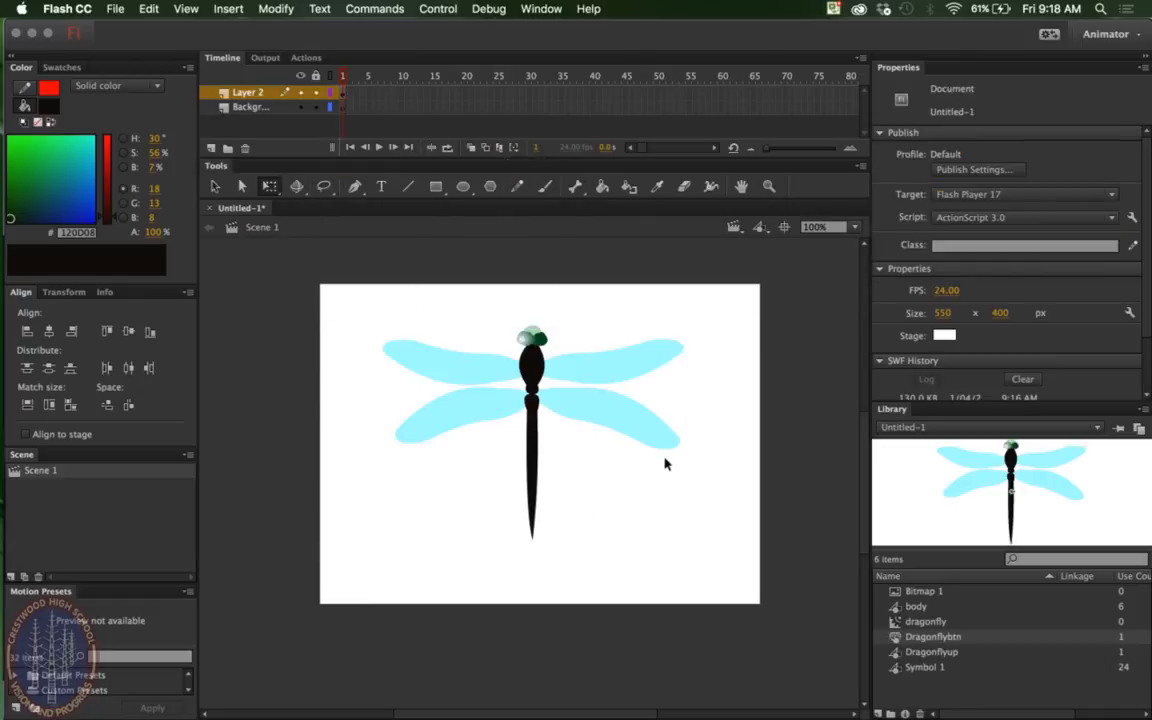
pyautogui.doubleClick(579, 411)
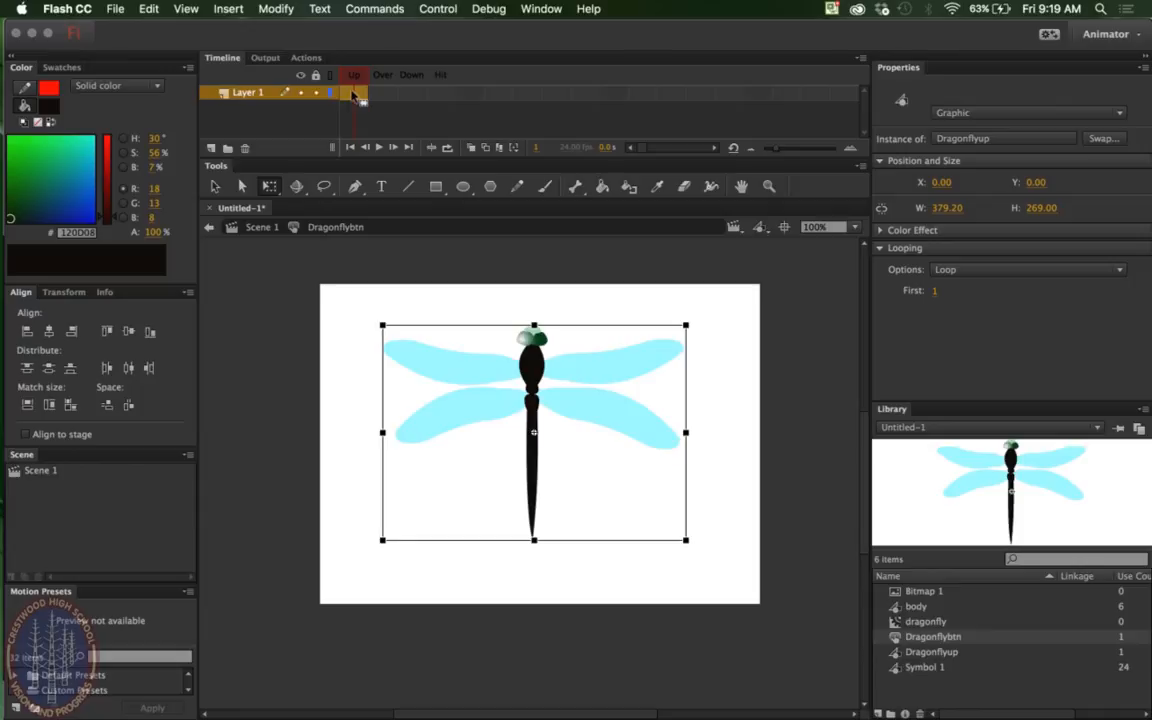
pyautogui.click(354, 95)
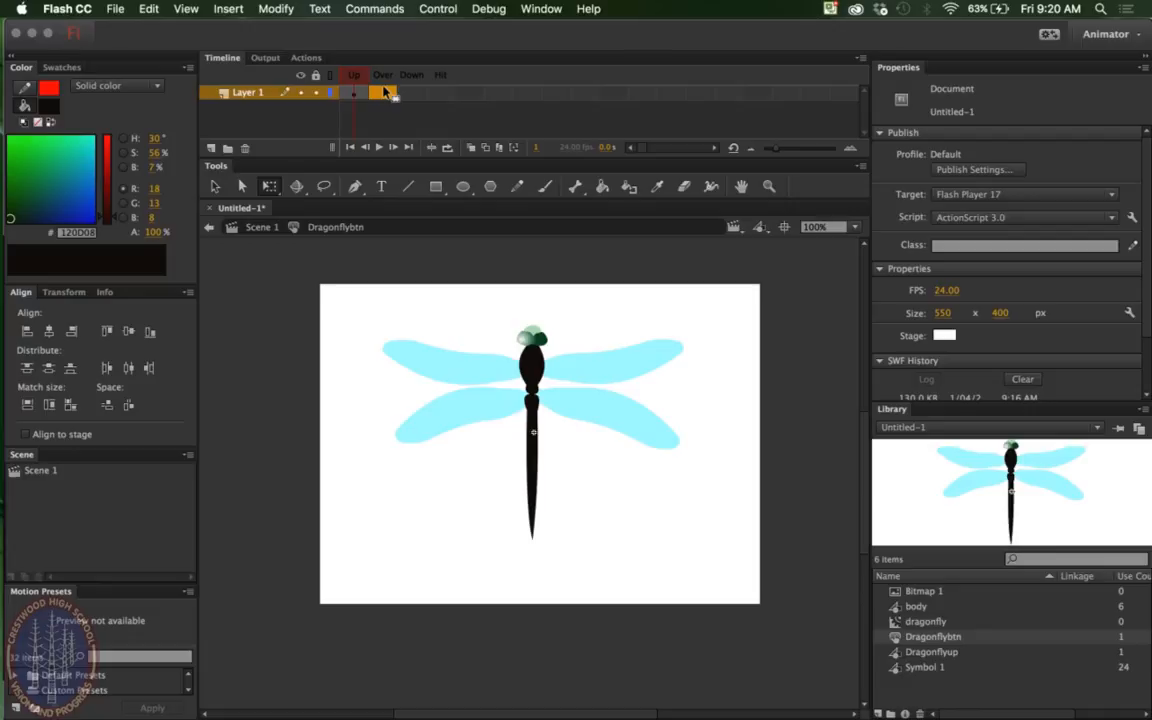
pyautogui.rightClick(385, 92)
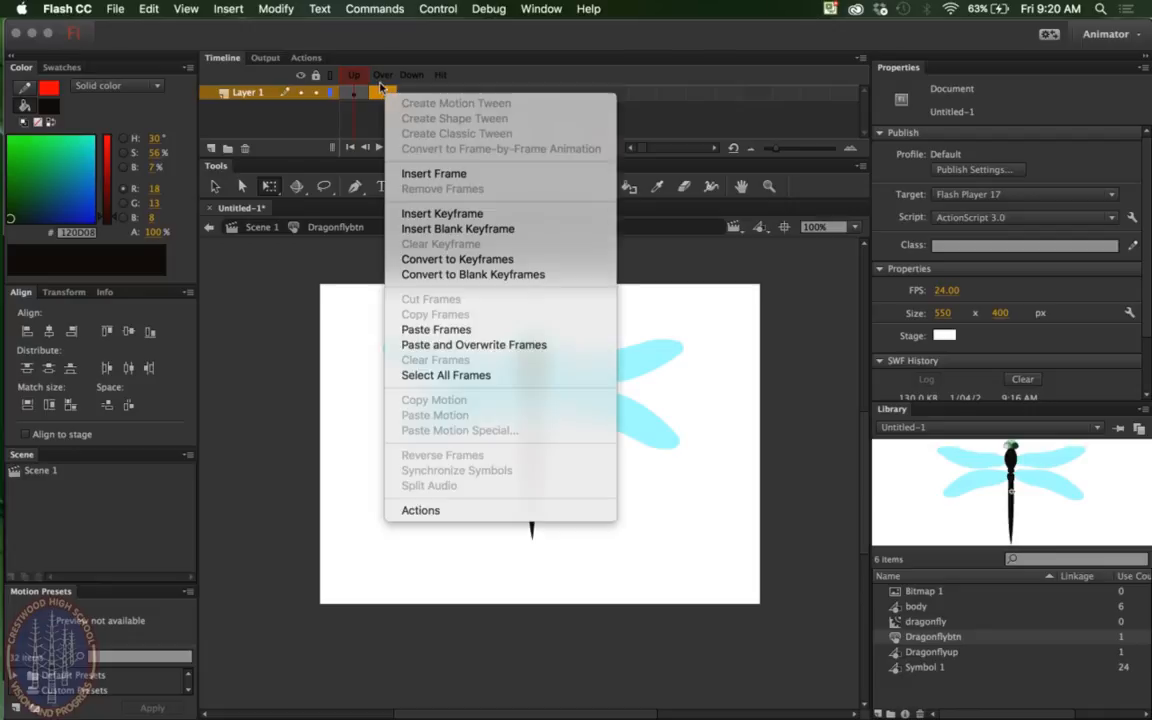
pyautogui.click(441, 213)
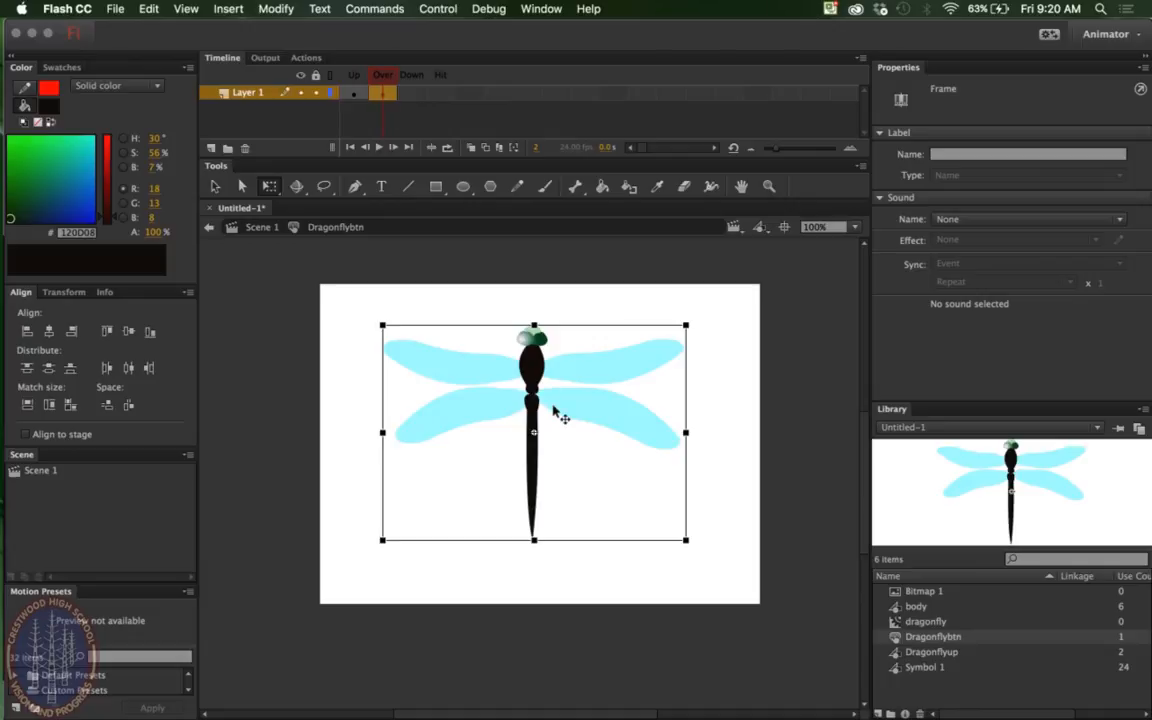
# Replace the Over state's graphic with the dragonfly movie clip from the library, placed at about X 2, Y 2.
pyautogui.press('Delete')
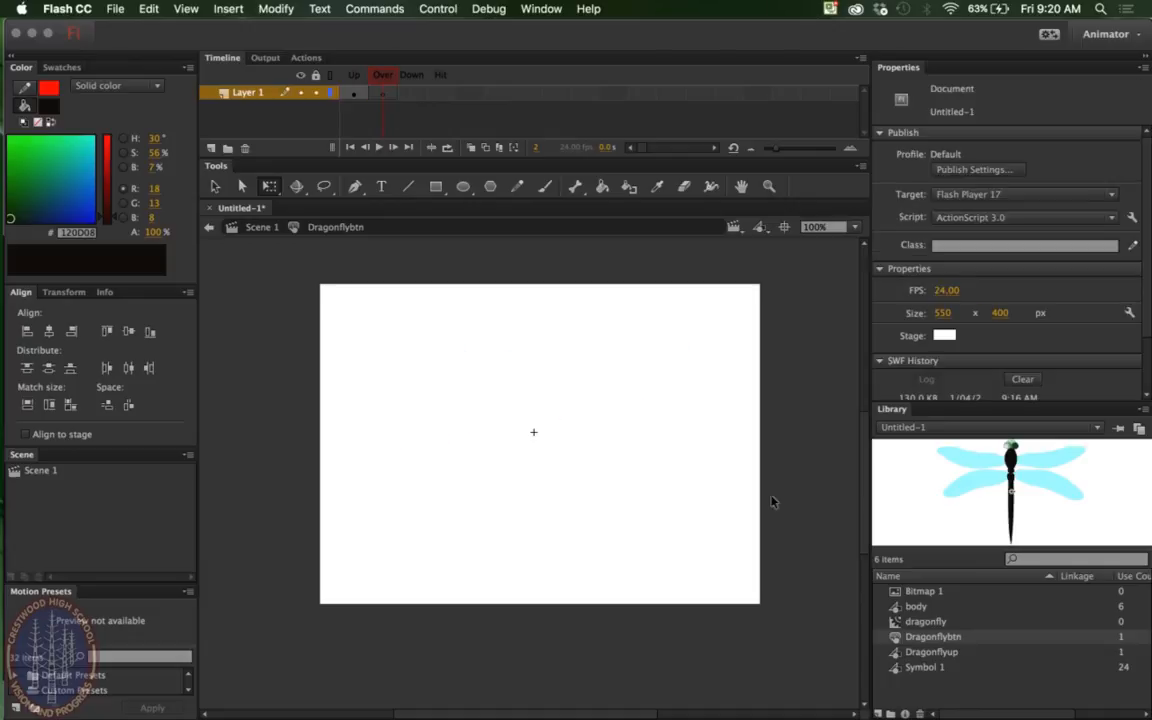
pyautogui.click(926, 621)
pyautogui.moveTo(926, 621); pyautogui.dragTo(536, 433)
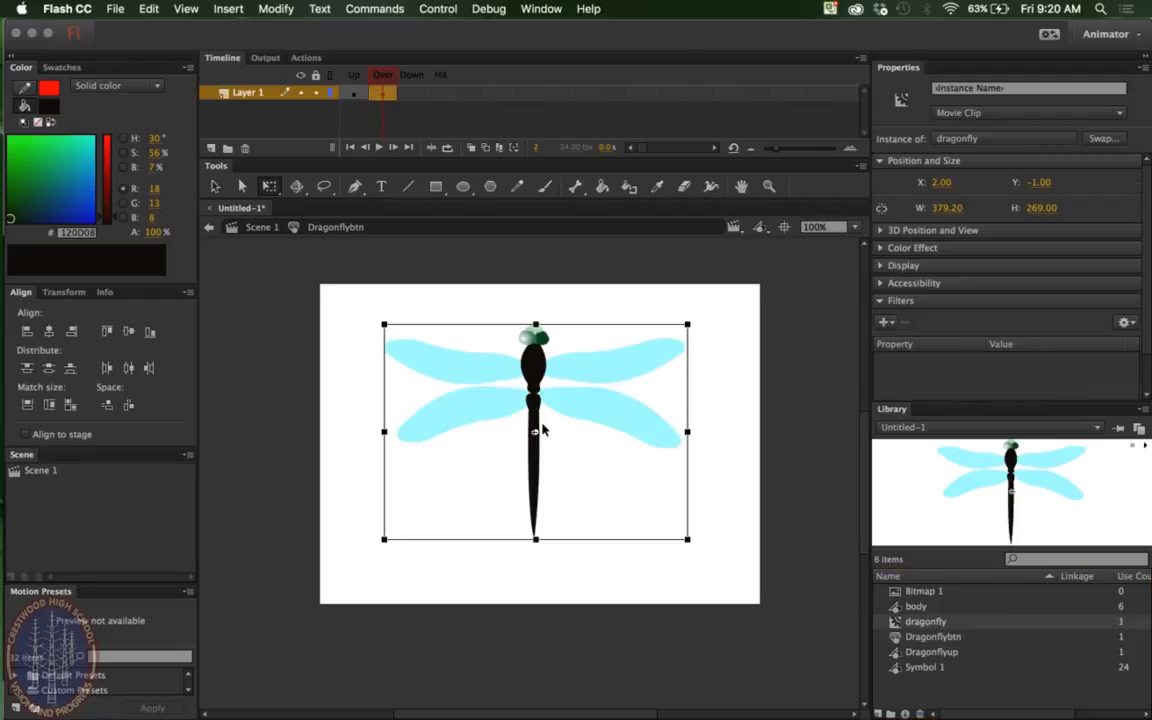
pyautogui.press('Down')
pyautogui.press('Down')
pyautogui.press('Down')
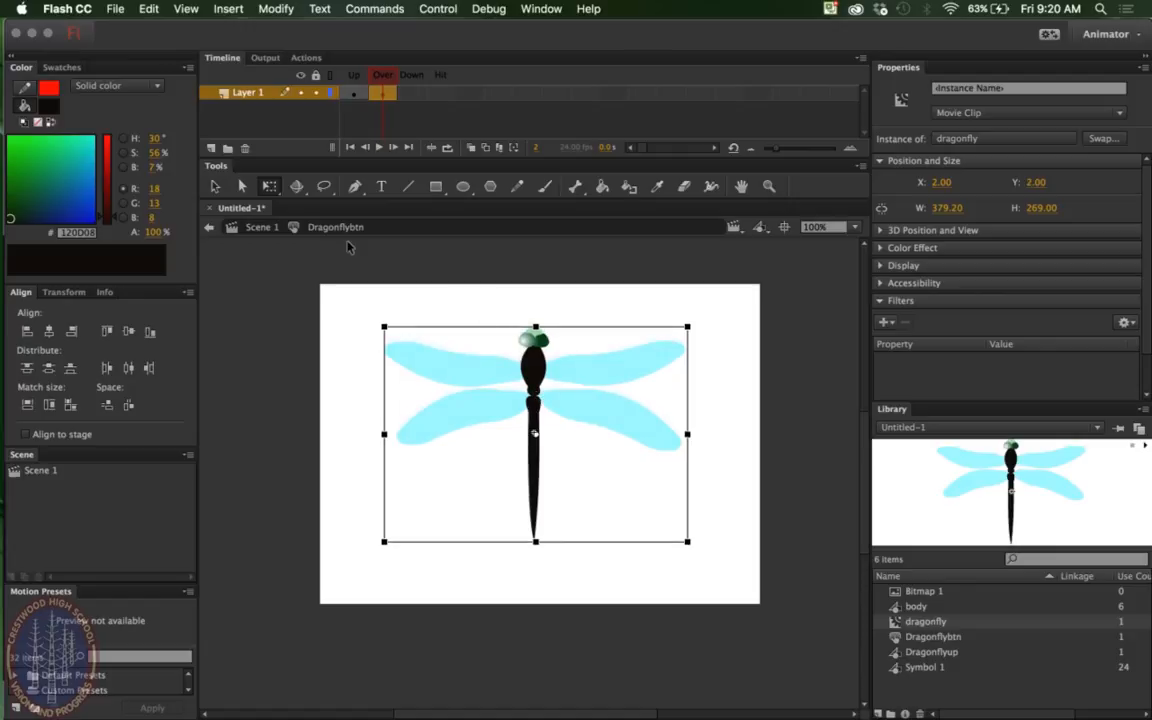
# Return to Scene 1, deselect the button and test the movie to check the dragonfly button.
pyautogui.click(233, 228)
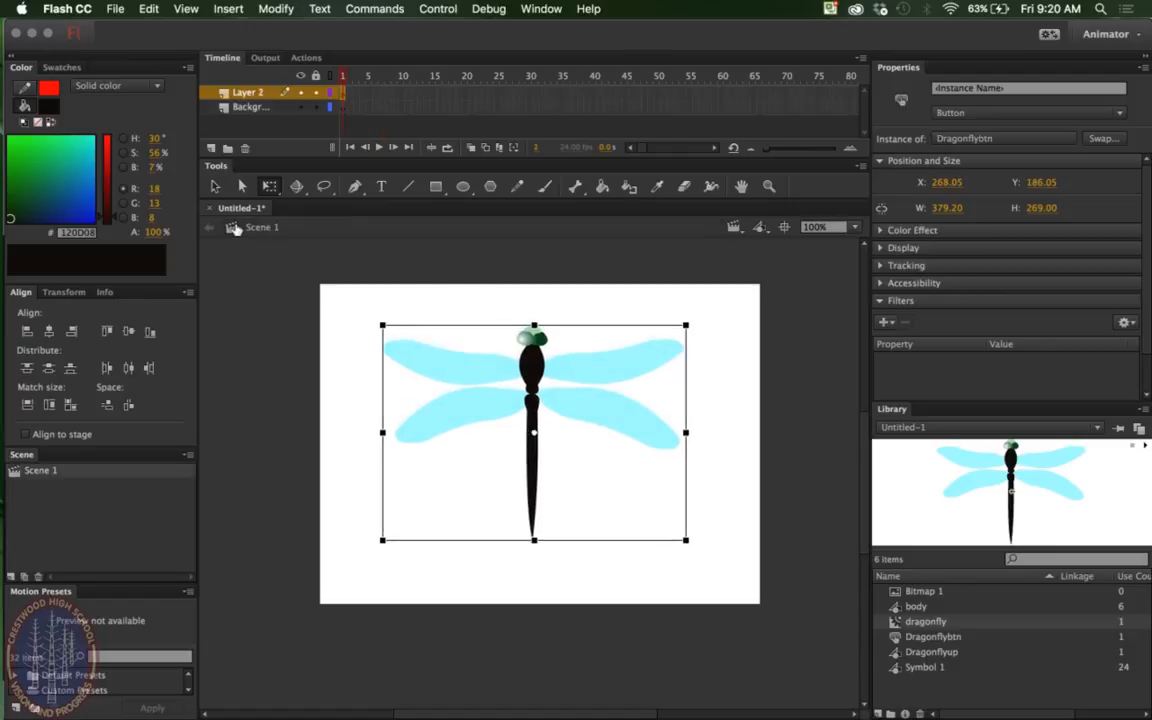
pyautogui.click(250, 282)
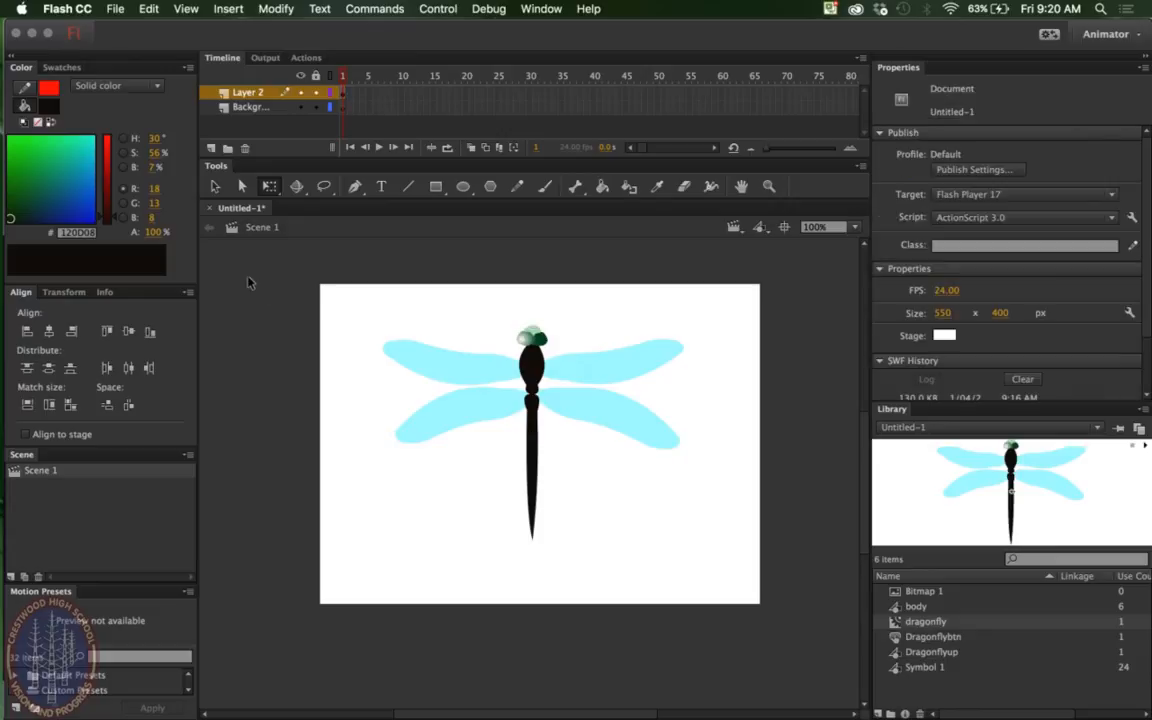
pyautogui.press('super+Return')
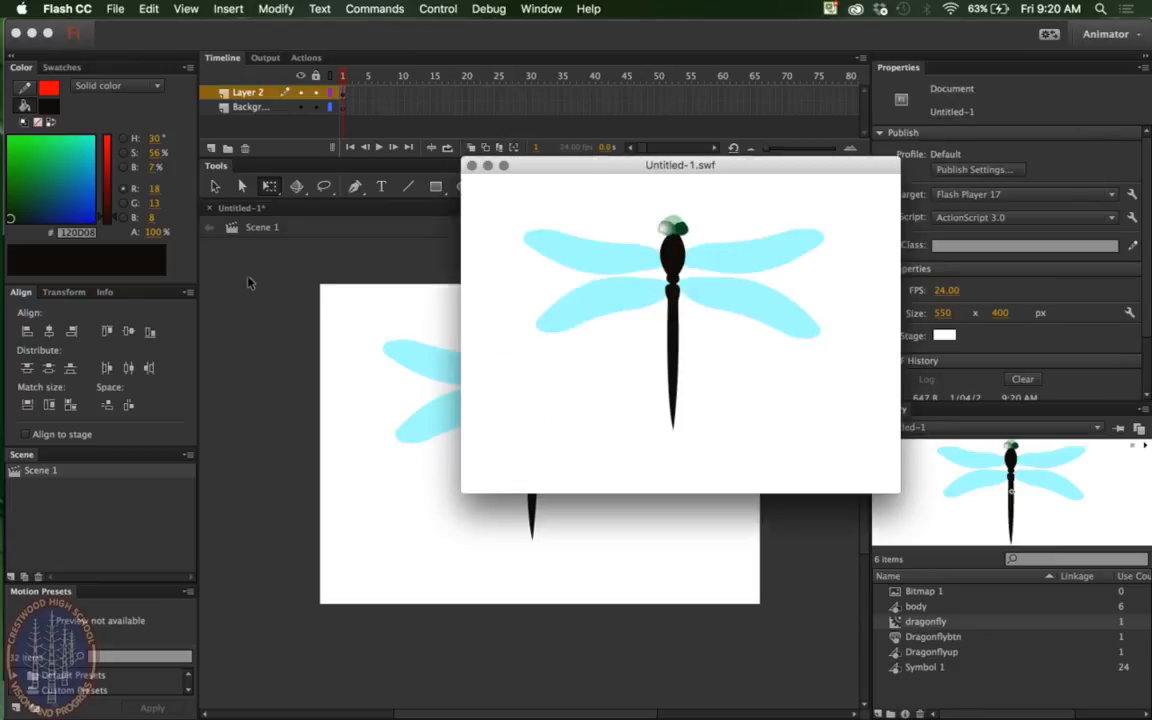